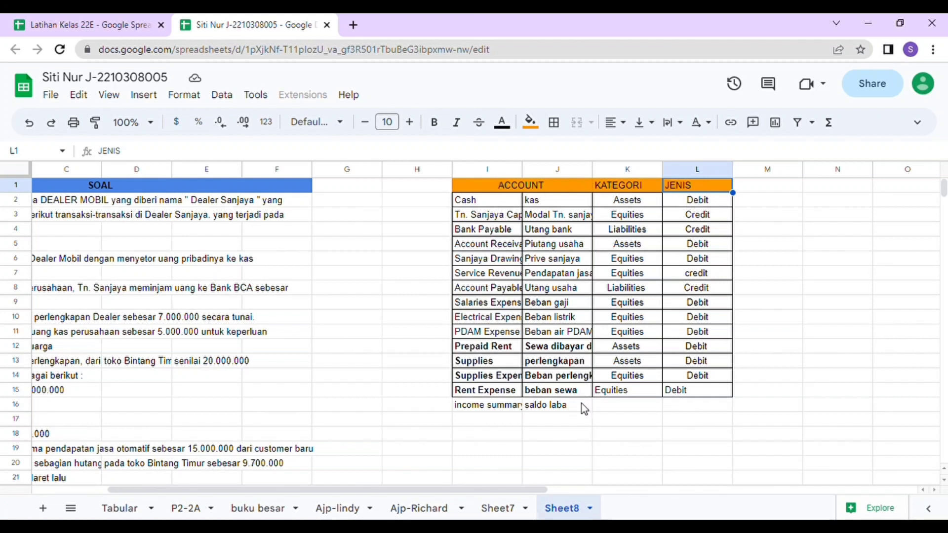
- Add a data validation rule to the TANGGAL cells A33:A44 with the criterion "Adalah tanggal yang valid"
drag(457, 488, 289, 452)
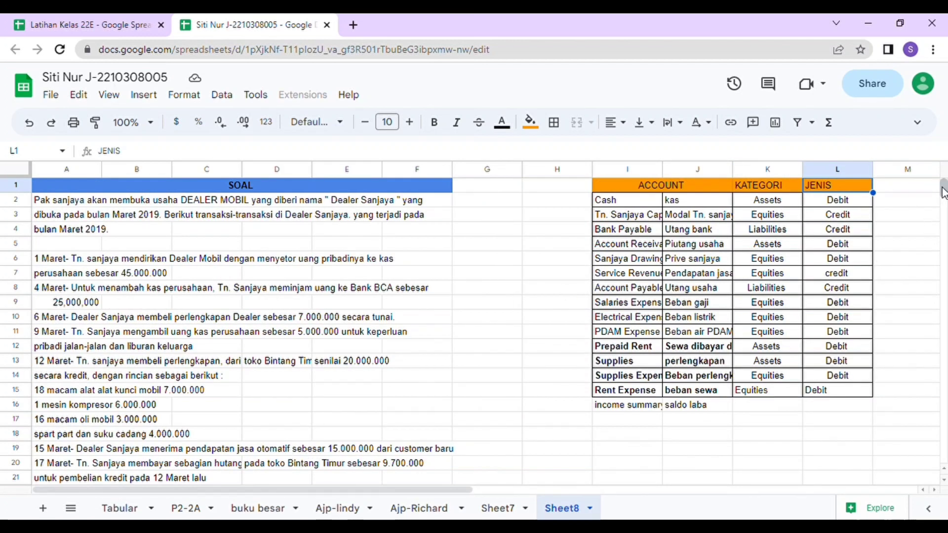
scroll(943, 193, down, 4)
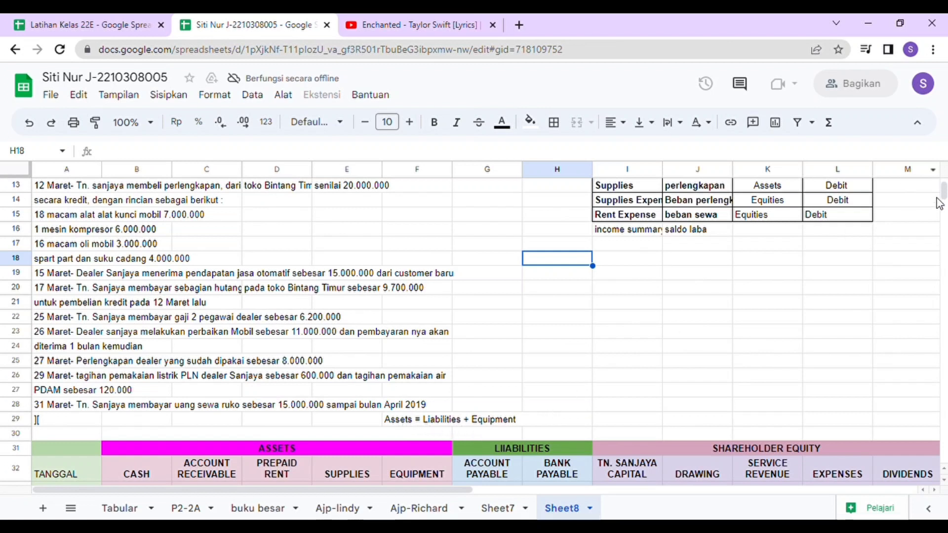
mouse_move(942, 194)
mouse_down()
mouse_move(943, 185)
mouse_move(942, 195)
mouse_up()
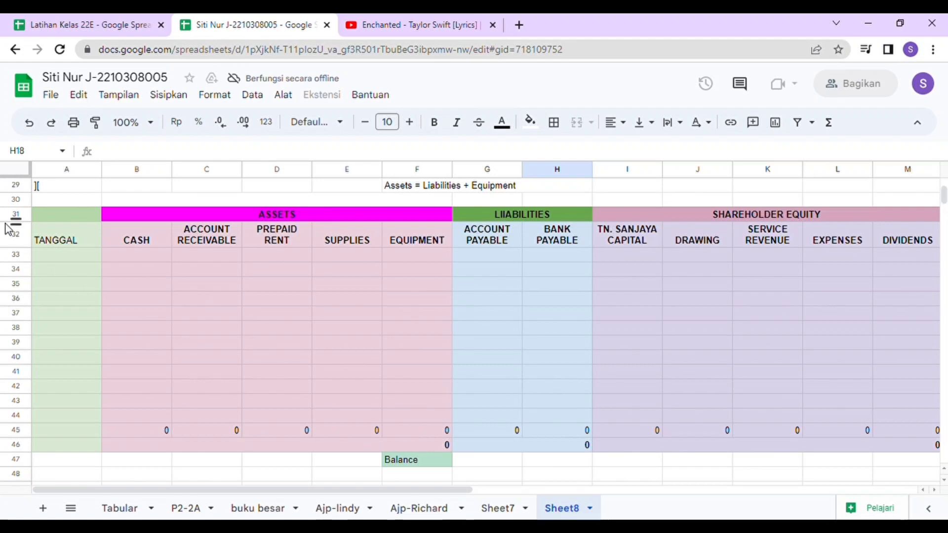
click(87, 258)
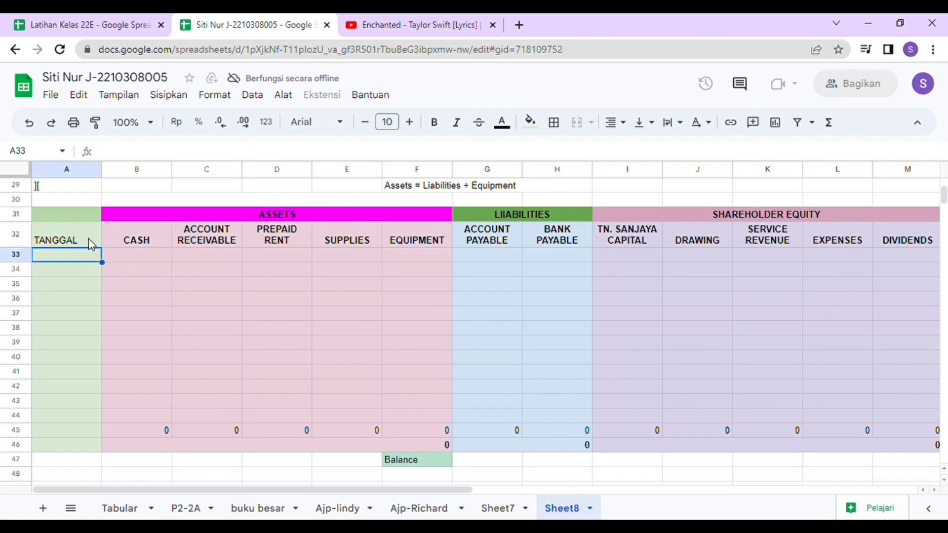
drag(86, 269, 66, 415)
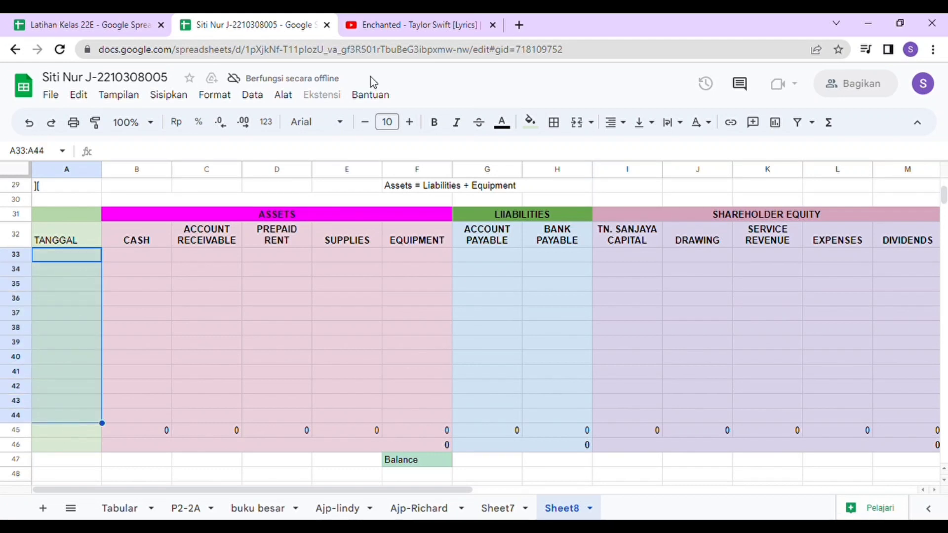
click(253, 94)
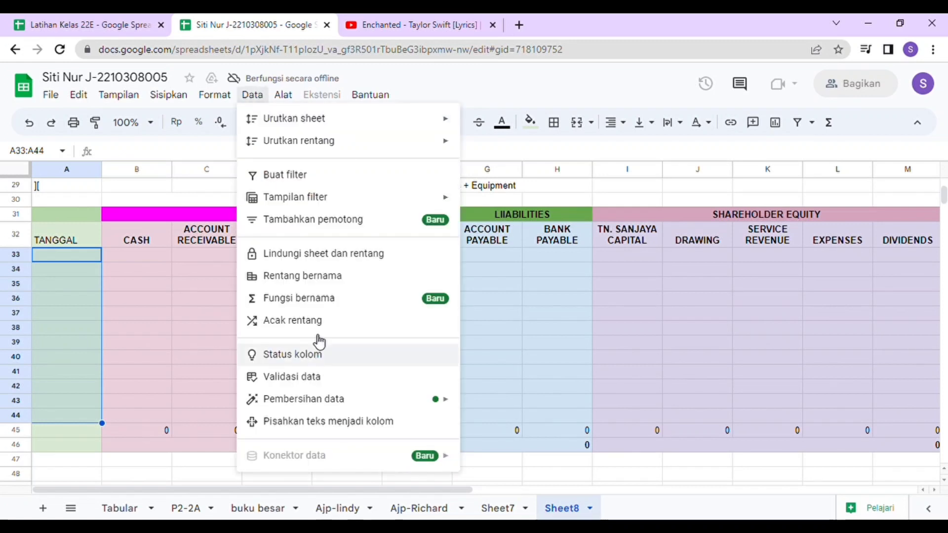
click(312, 379)
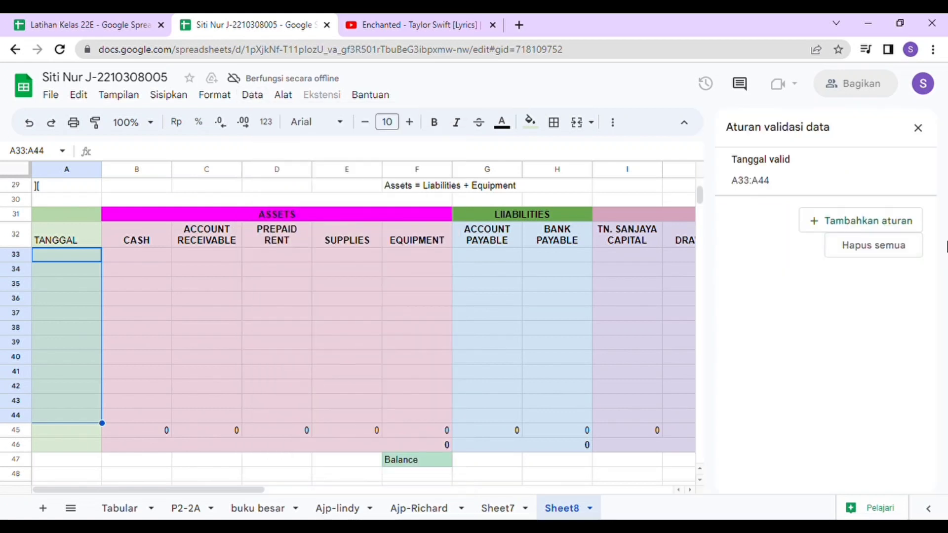
click(834, 225)
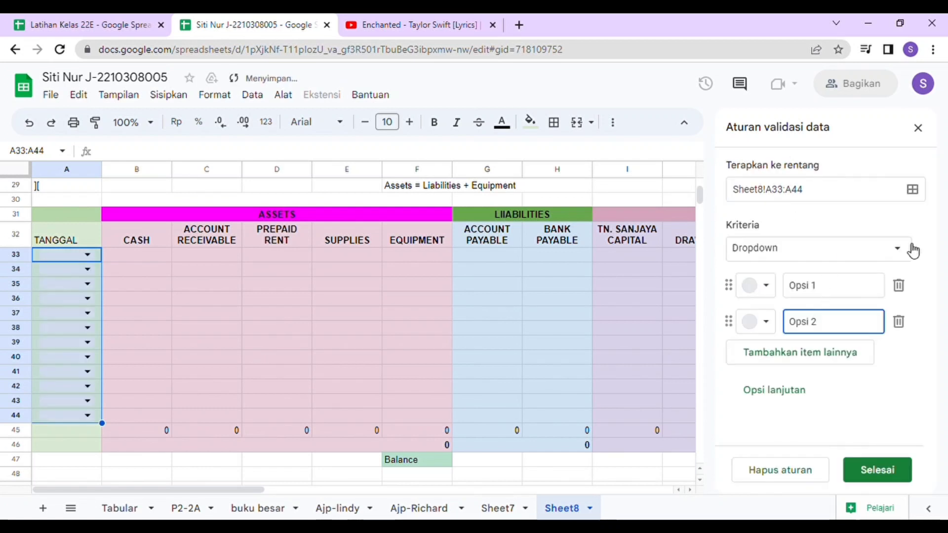
click(905, 254)
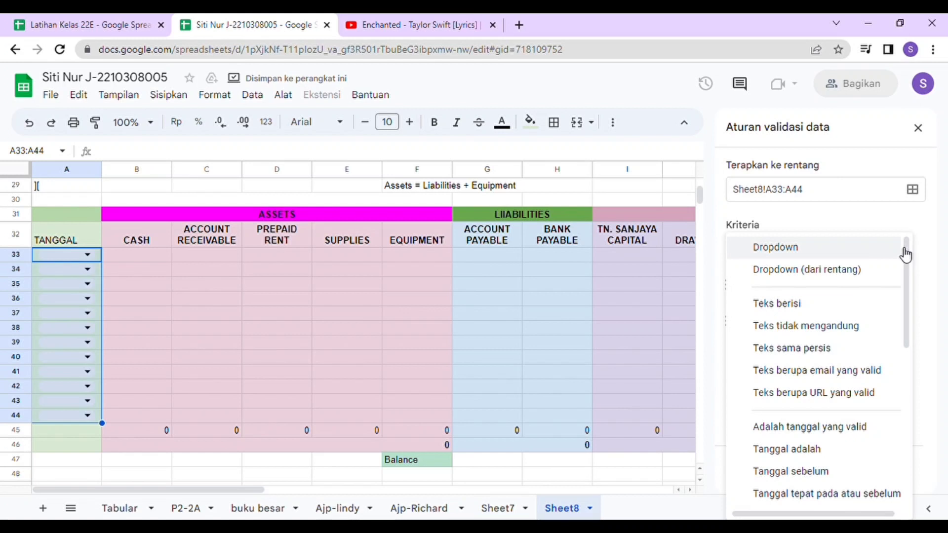
click(844, 434)
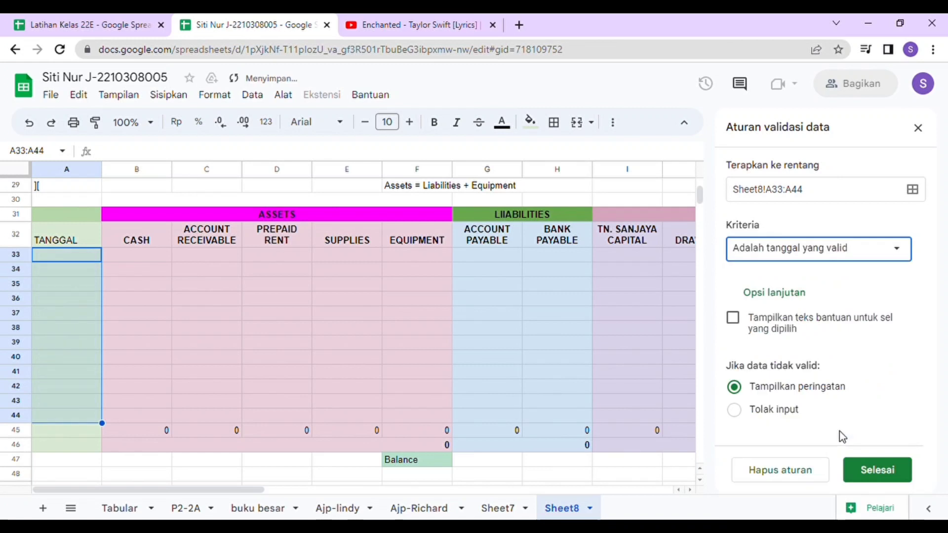
- Reselect A33:A44 as the range of the date validation rule, save the rule and close the validation settings
click(915, 192)
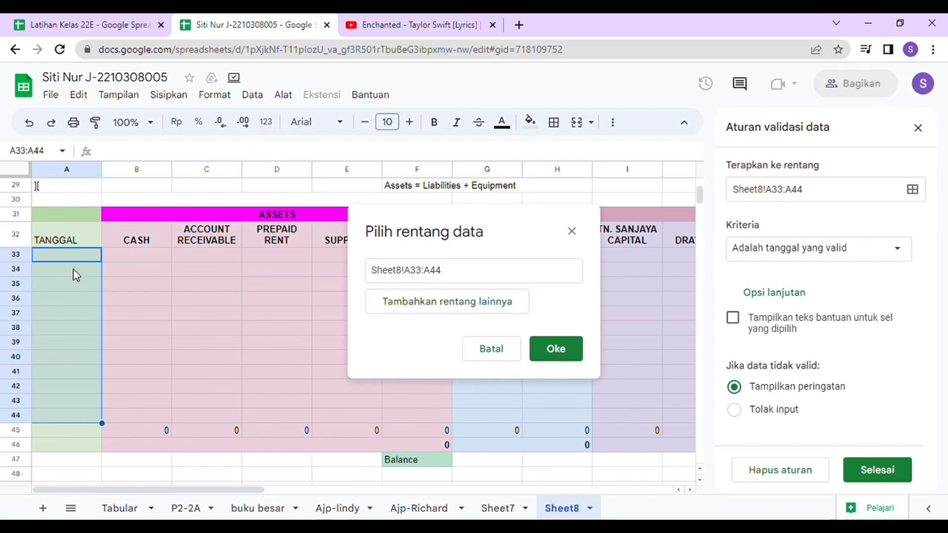
click(83, 260)
drag(84, 285, 71, 418)
click(563, 357)
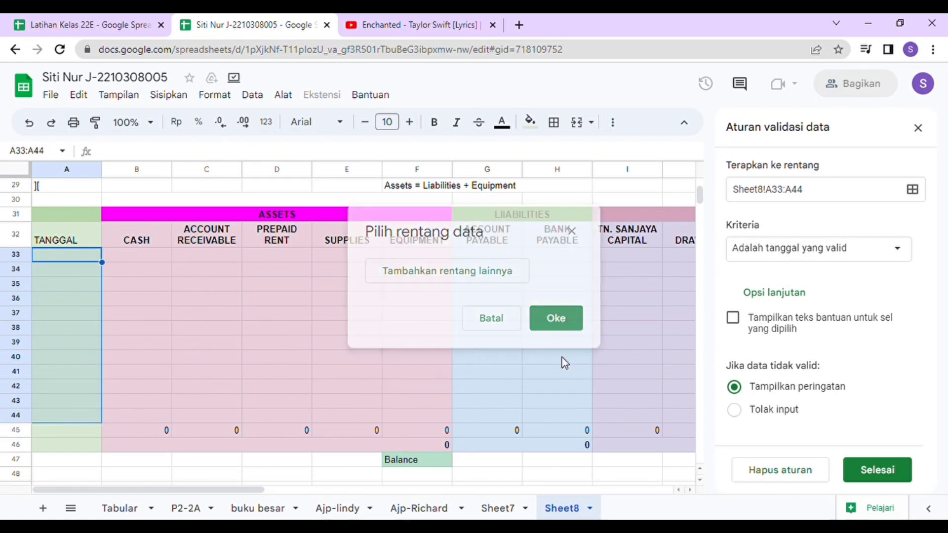
click(876, 473)
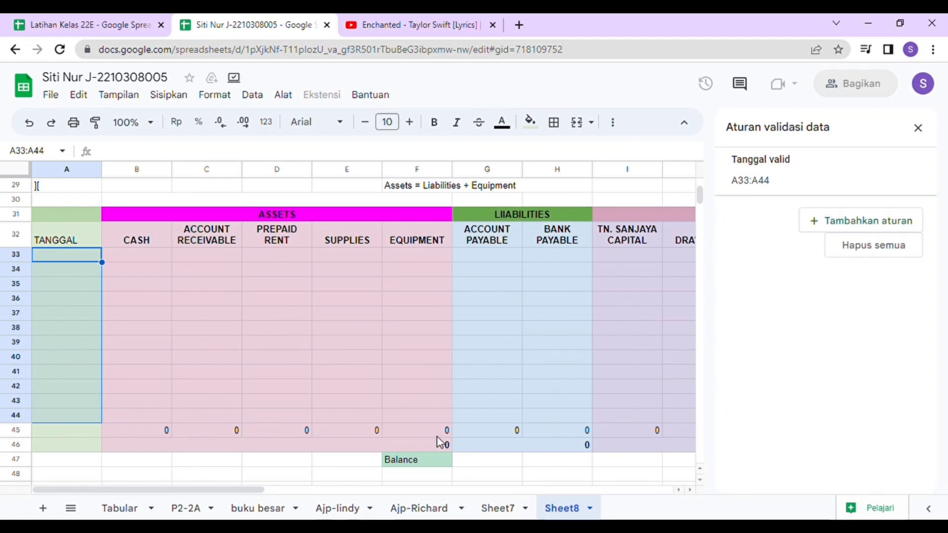
click(919, 128)
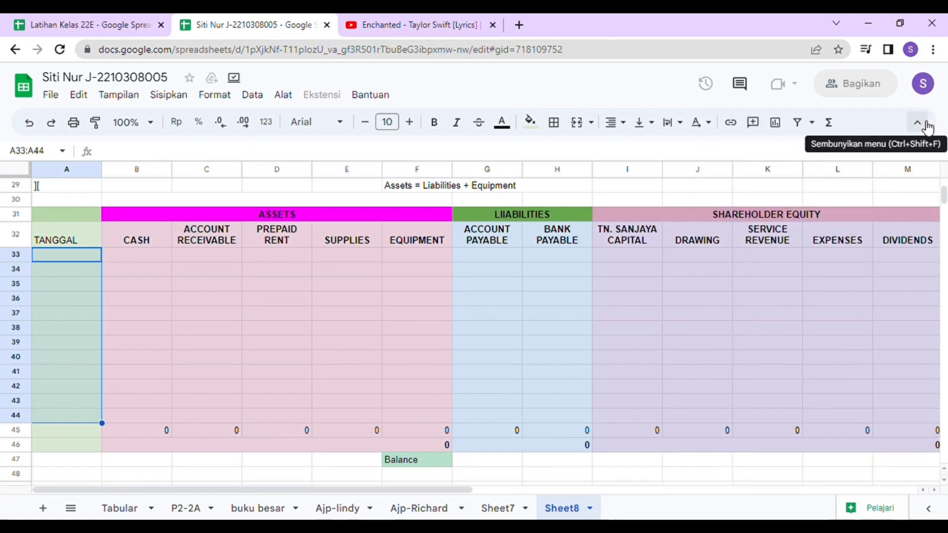
- Browse the date picker of the first TANGGAL cell, A33, back to March 2019 and leave it without picking a date
click(87, 265)
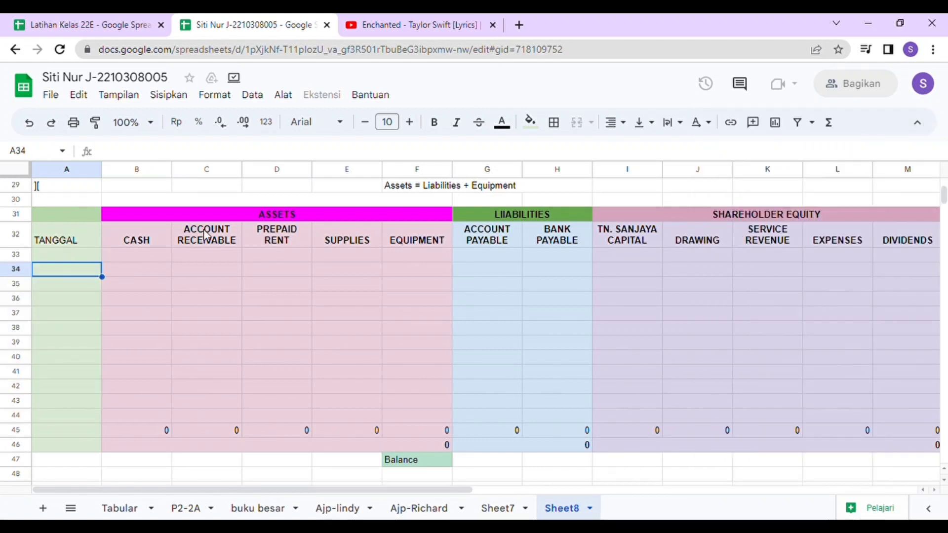
double_click(73, 254)
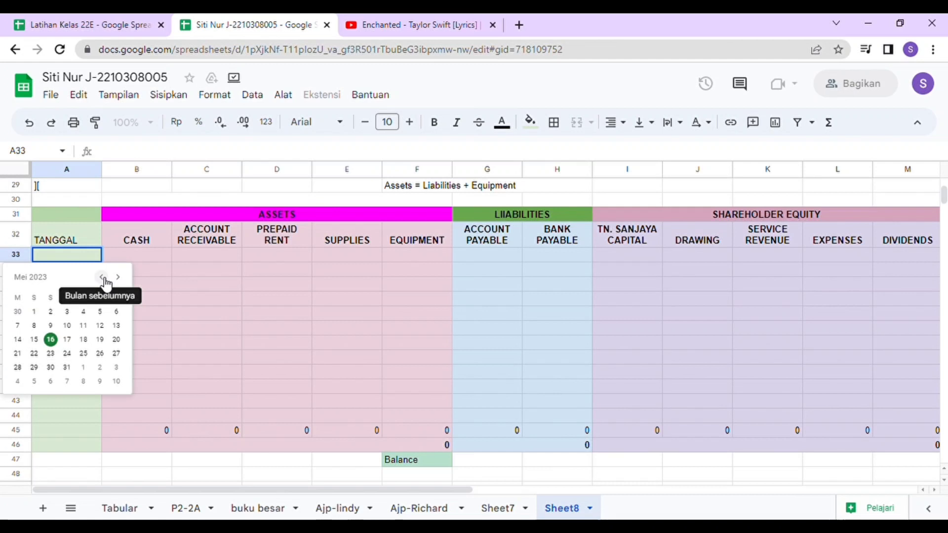
click(102, 277)
click(103, 277)
click(103, 277)
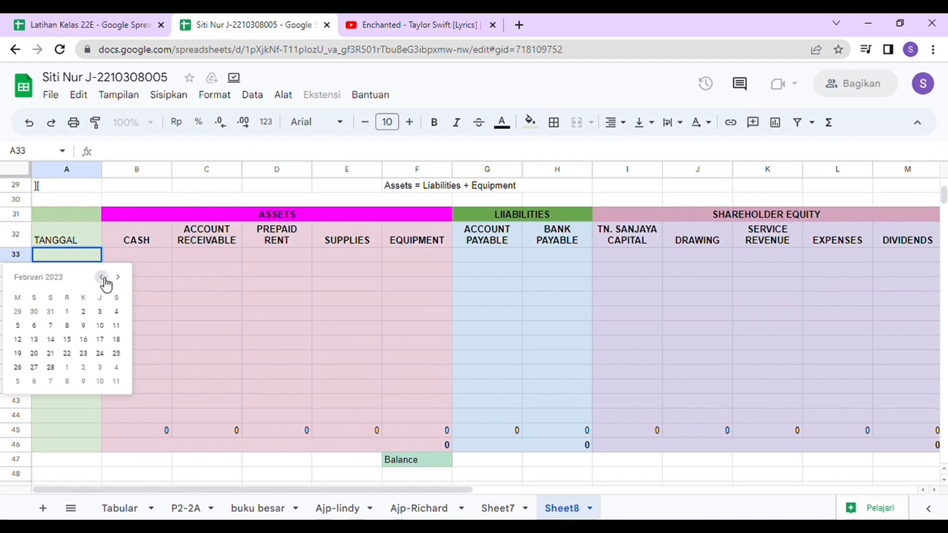
click(102, 278)
click(103, 278)
click(102, 277)
click(102, 277)
click(103, 277)
double_click(103, 278)
double_click(102, 278)
double_click(103, 278)
double_click(102, 278)
double_click(103, 277)
double_click(102, 277)
triple_click(103, 277)
triple_click(103, 278)
triple_click(103, 277)
triple_click(102, 277)
triple_click(102, 277)
triple_click(103, 277)
triple_click(103, 277)
double_click(102, 278)
click(102, 277)
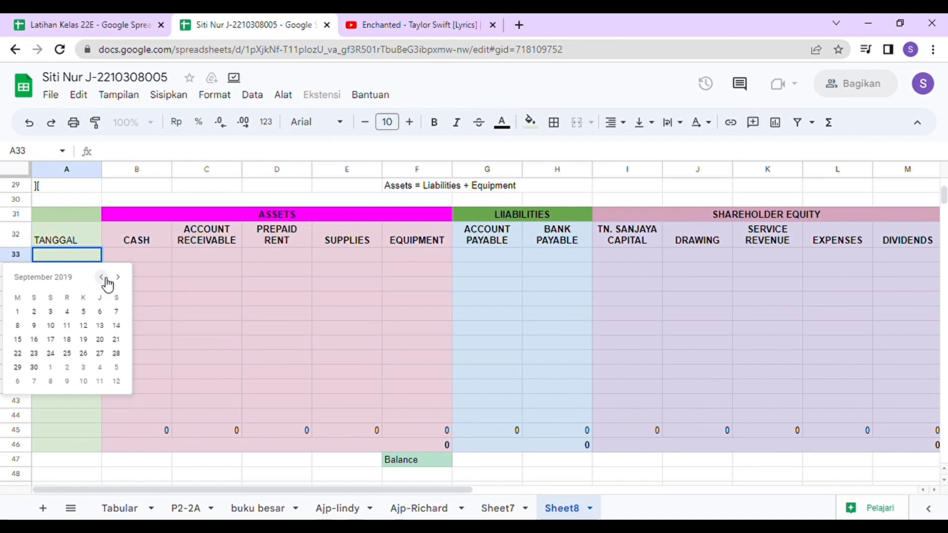
triple_click(102, 277)
double_click(102, 277)
double_click(102, 277)
click(102, 277)
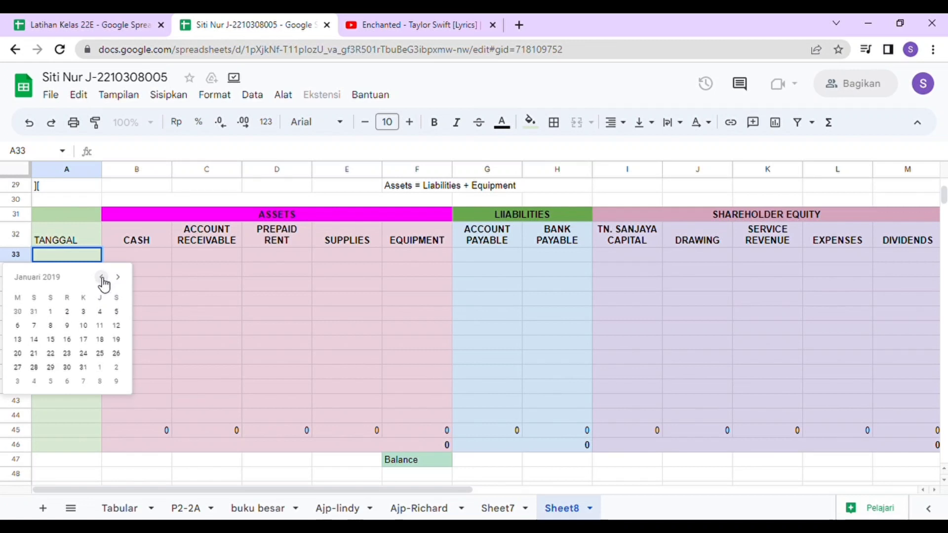
click(121, 277)
click(122, 277)
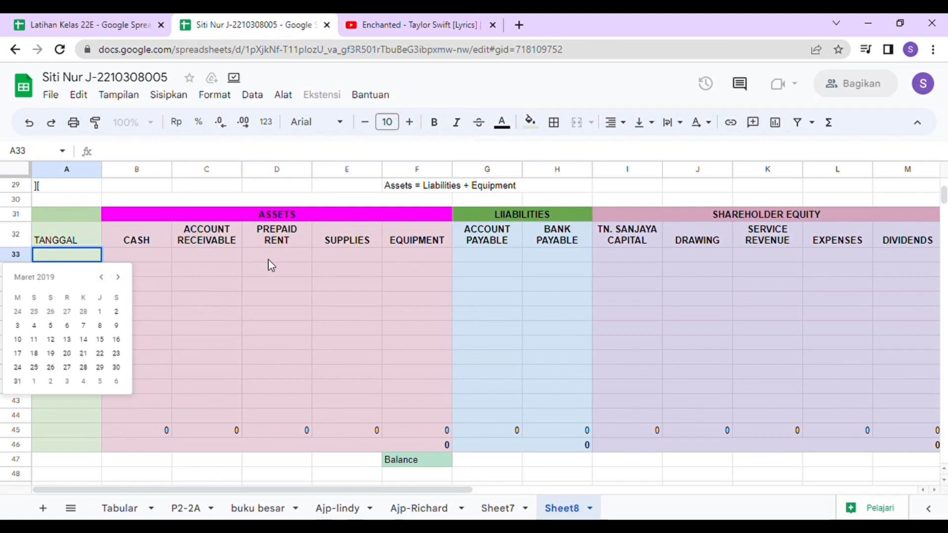
click(256, 268)
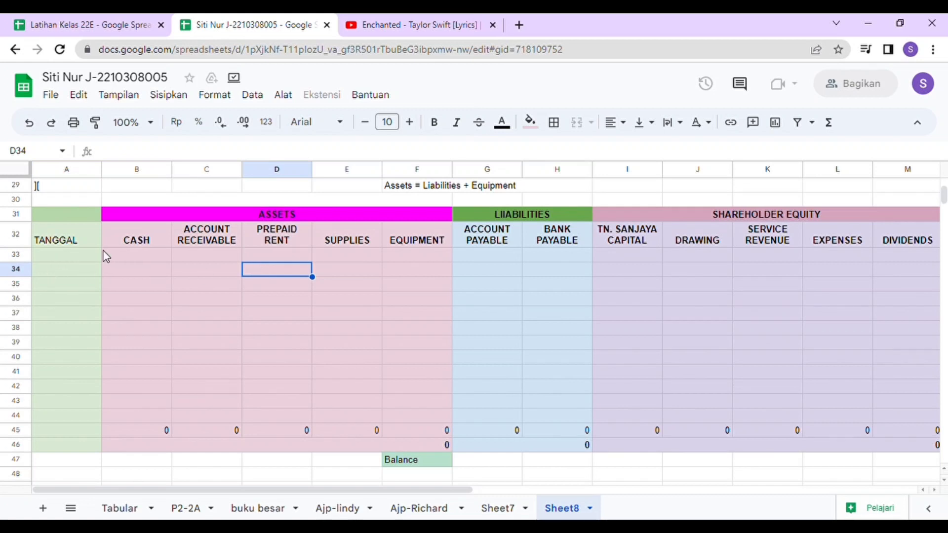
click(89, 256)
double_click(89, 256)
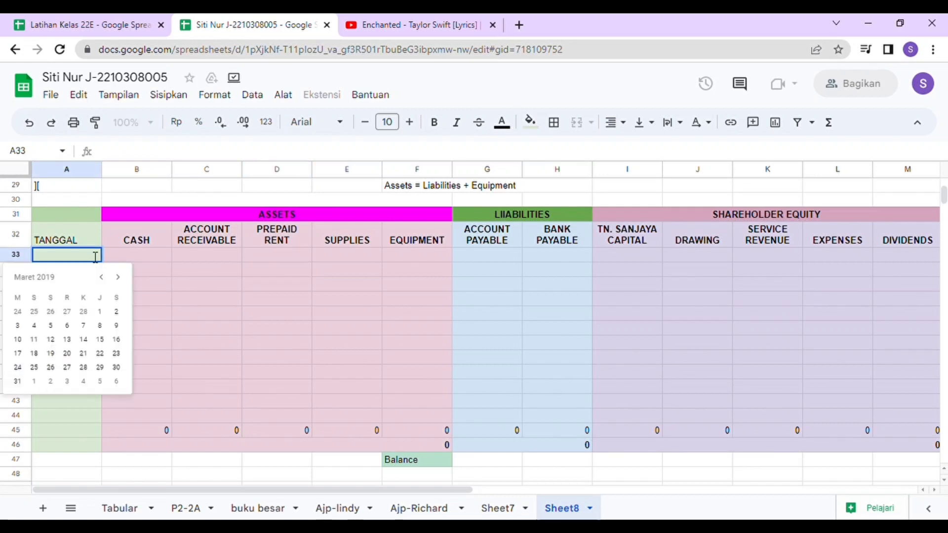
click(143, 273)
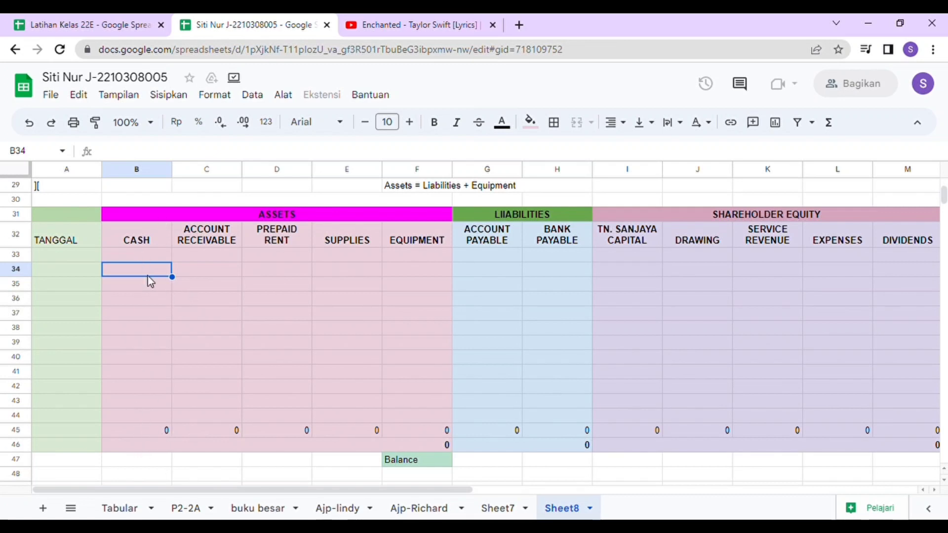
- Clear the CASH column total in B45 and re-enter it as =SUM(B33:B44)
click(136, 431)
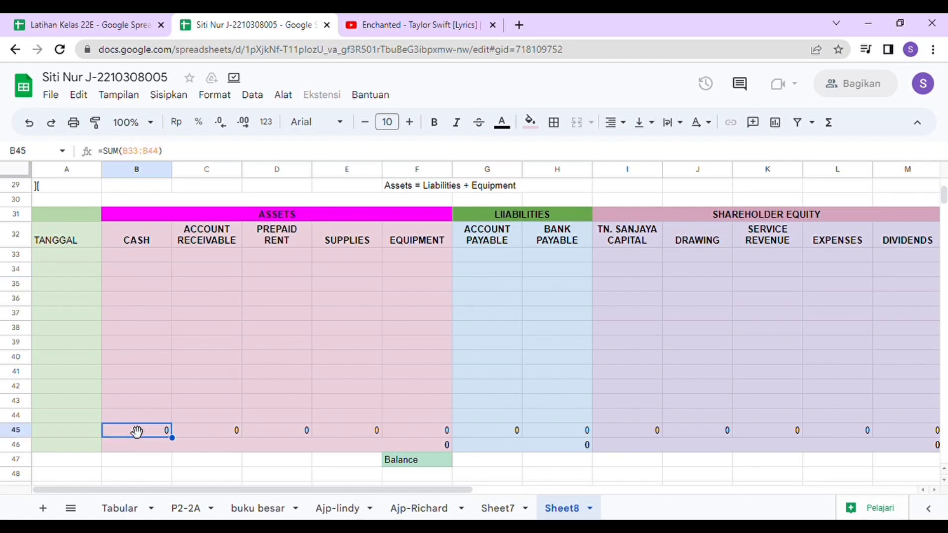
key(Delete)
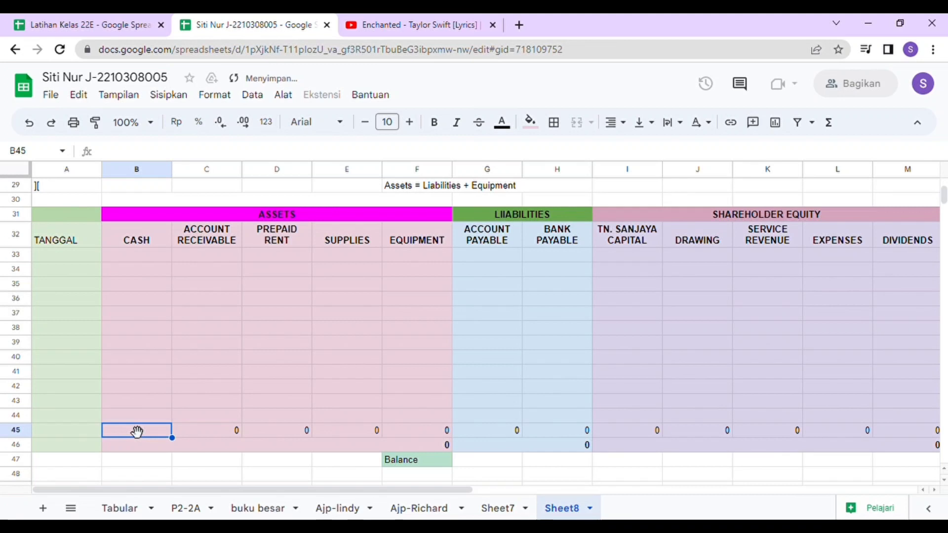
text(=)
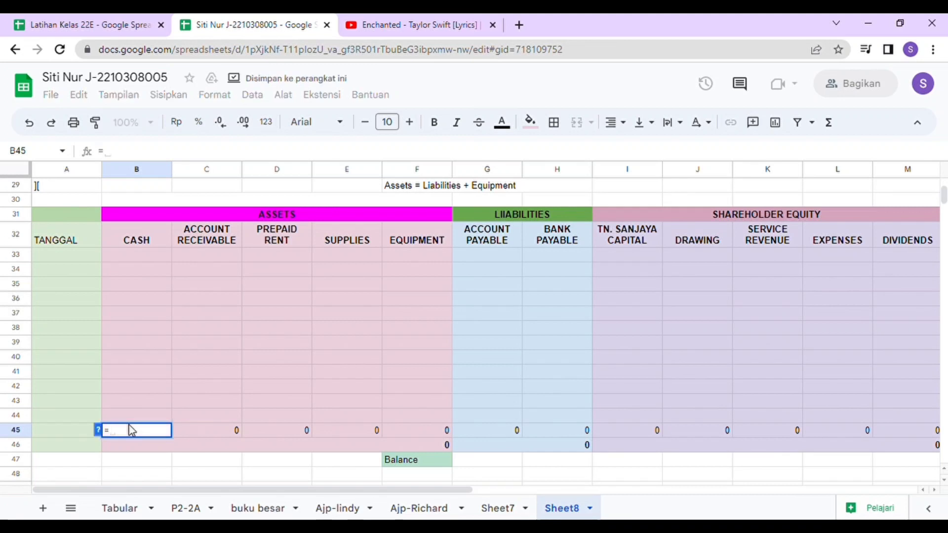
text(S)
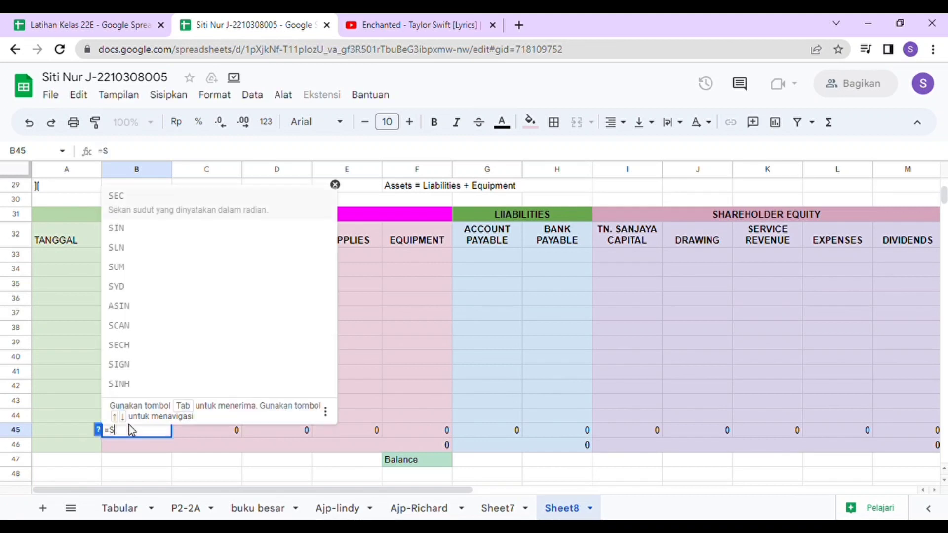
text(UM)
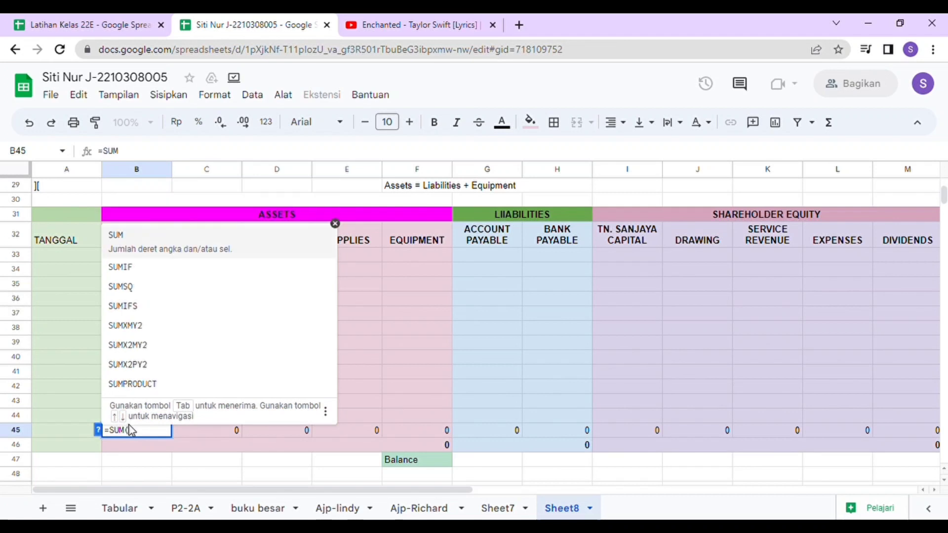
text(()
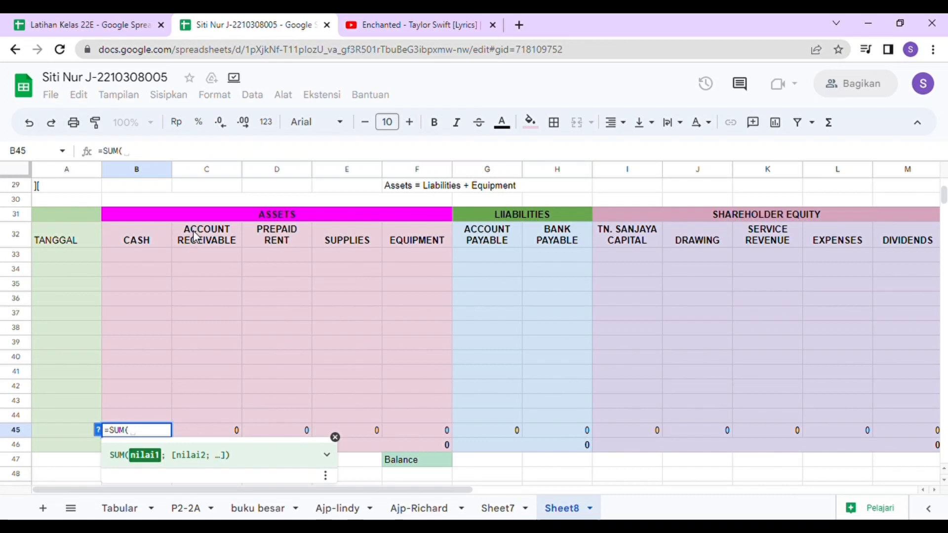
drag(146, 254, 149, 417)
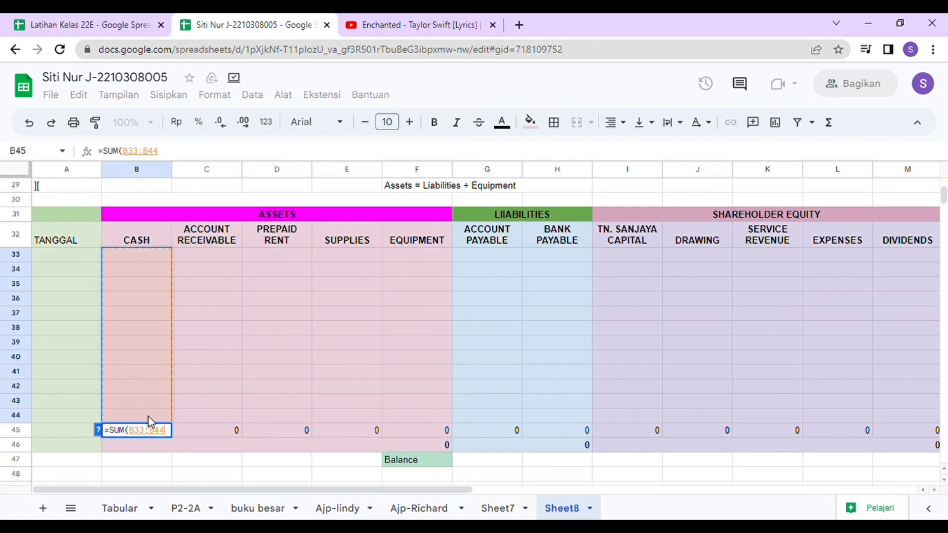
text())
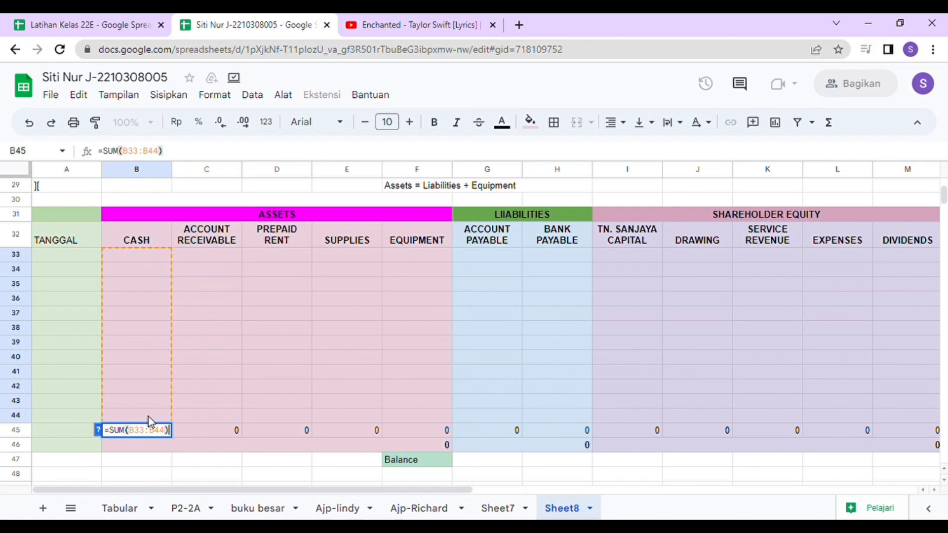
key(Return)
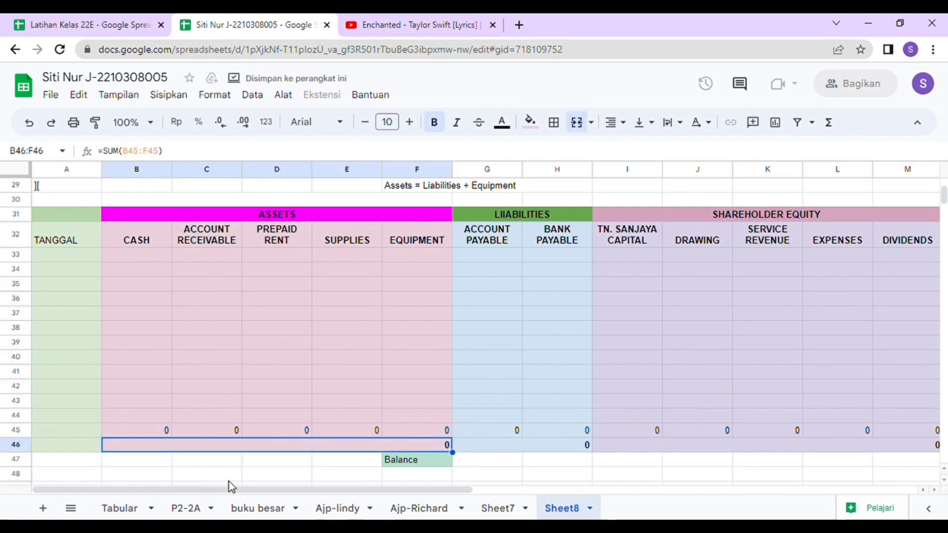
- Examine the SUM formulas of the column totals in row 45, from CASH across to the shareholder equity columns
click(163, 431)
click(198, 435)
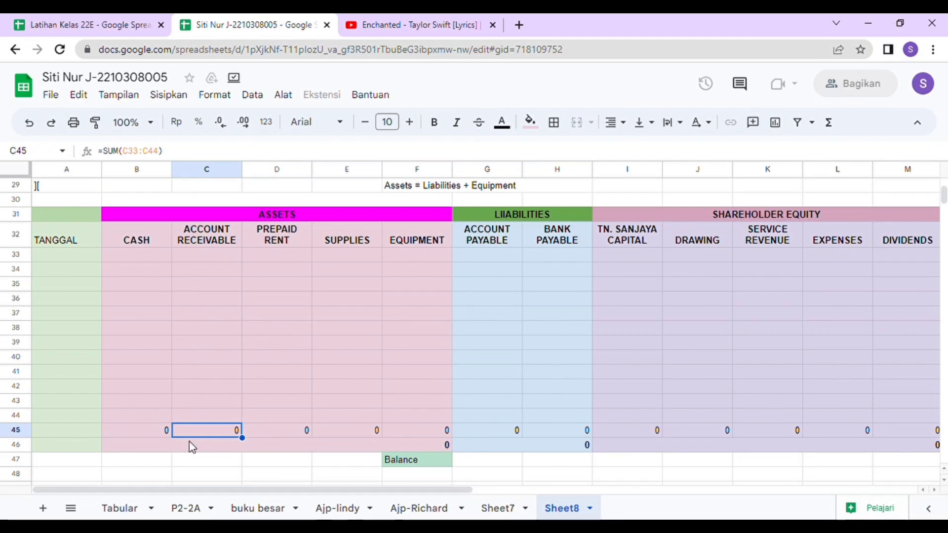
click(275, 432)
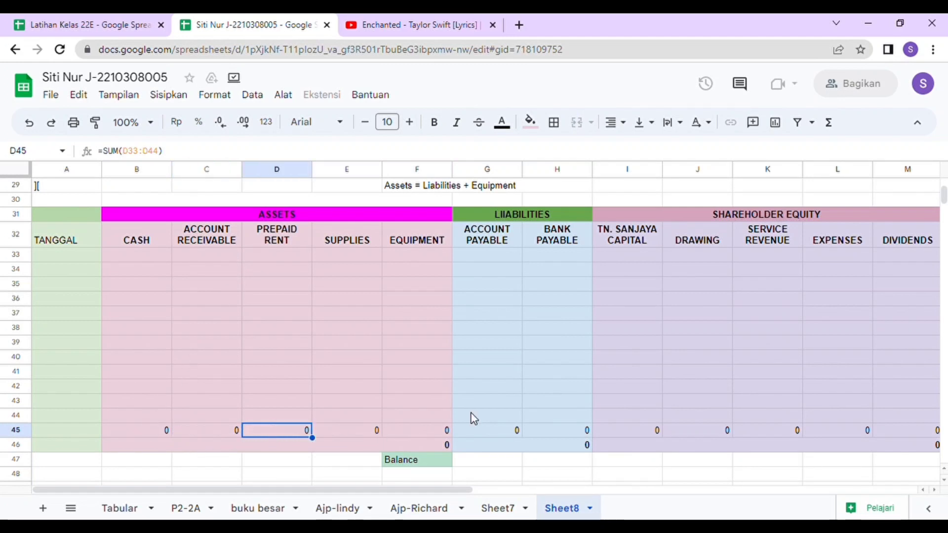
click(348, 425)
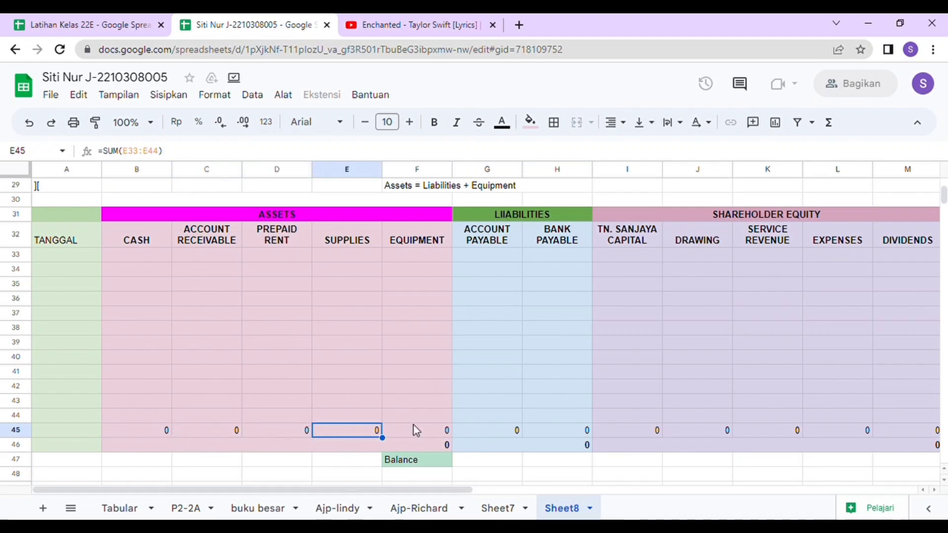
click(418, 431)
click(490, 427)
drag(548, 426, 912, 389)
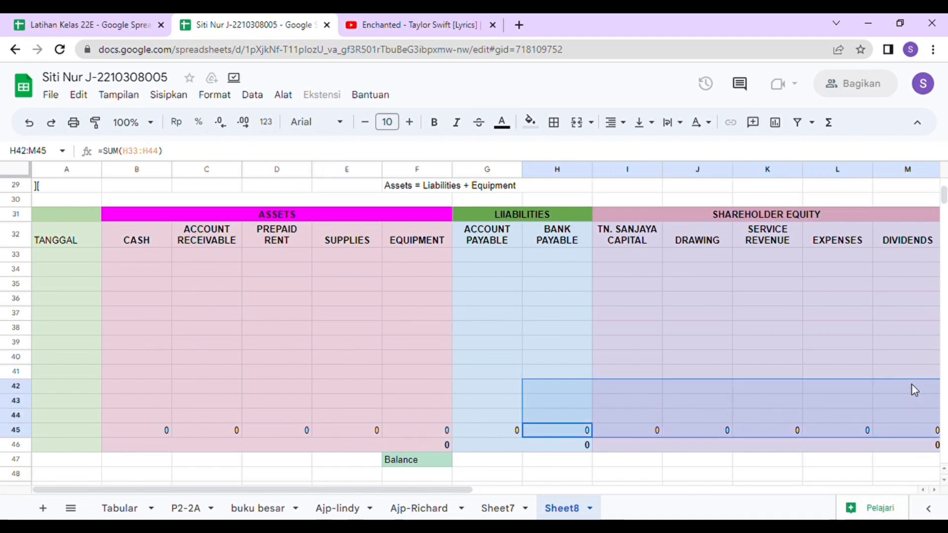
click(805, 459)
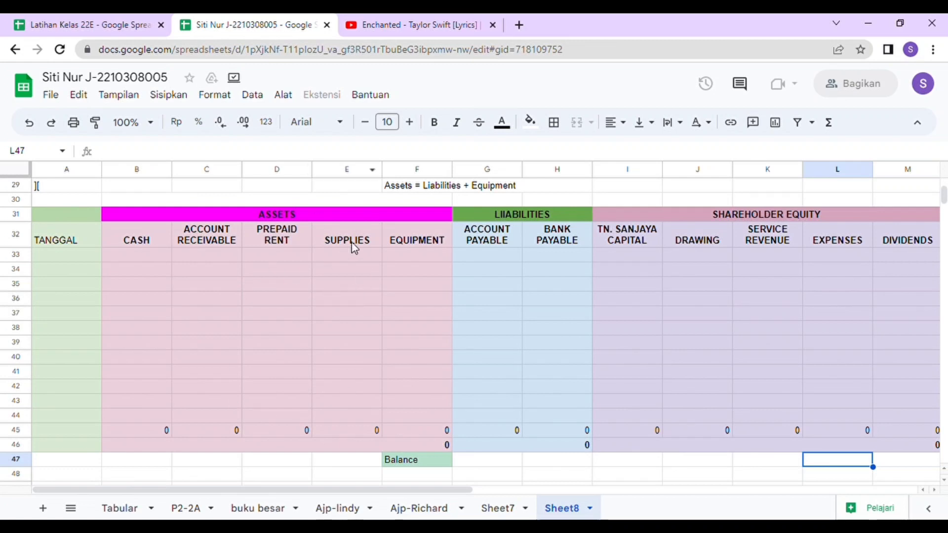
- Clear the ASSETS group total in merged cell B46:F46 and re-enter it as =SUM(B45:F45)
click(343, 447)
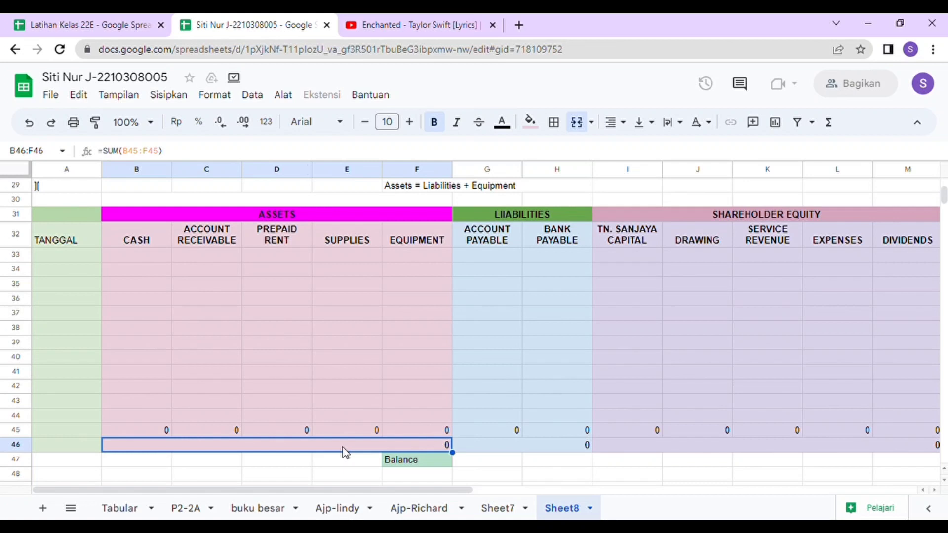
key(Delete)
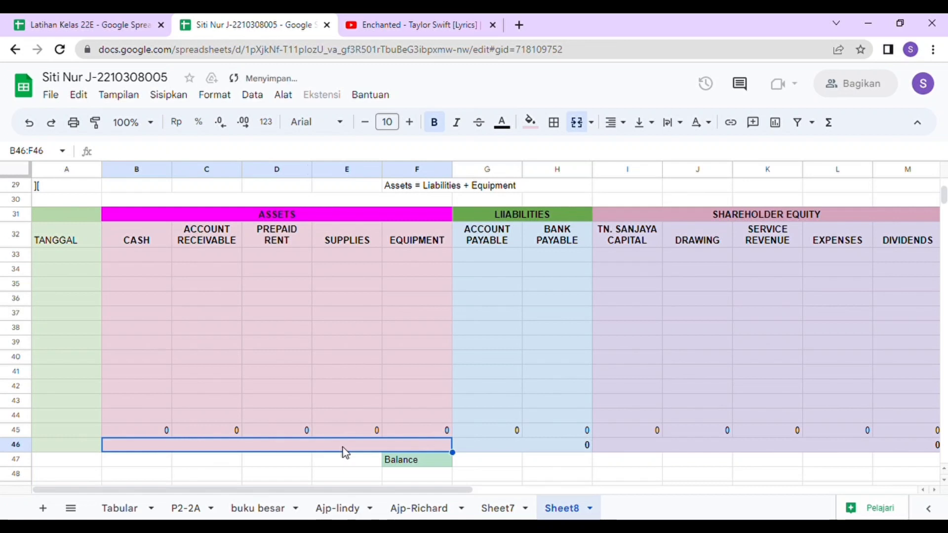
text(=)
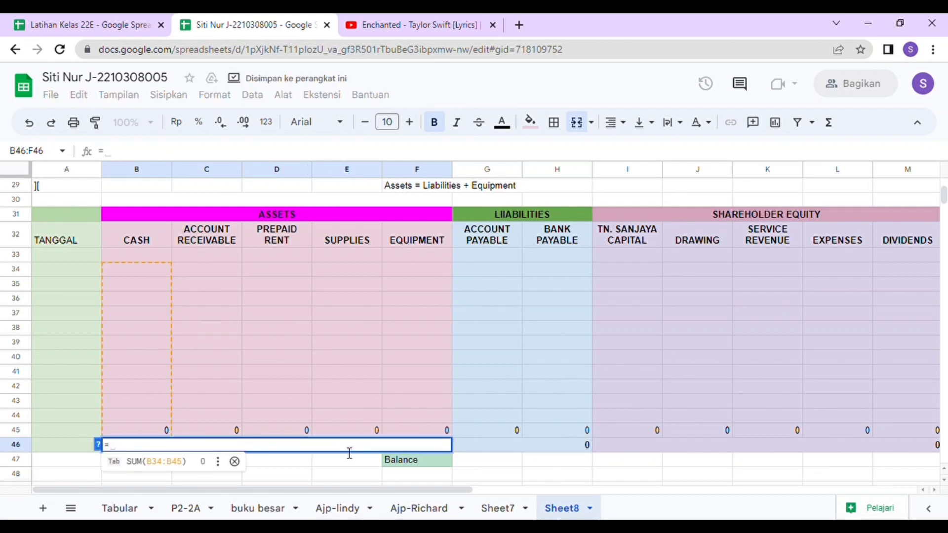
text(SUM)
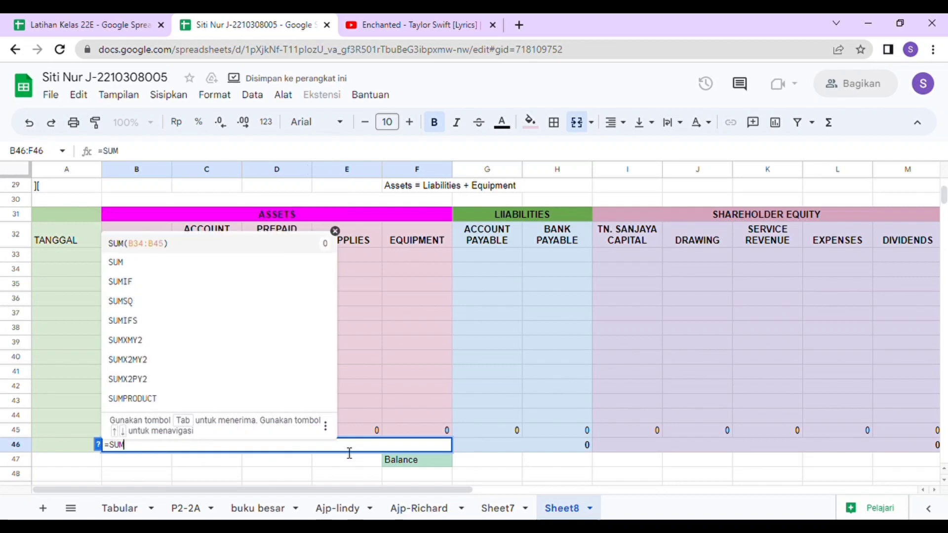
text(()
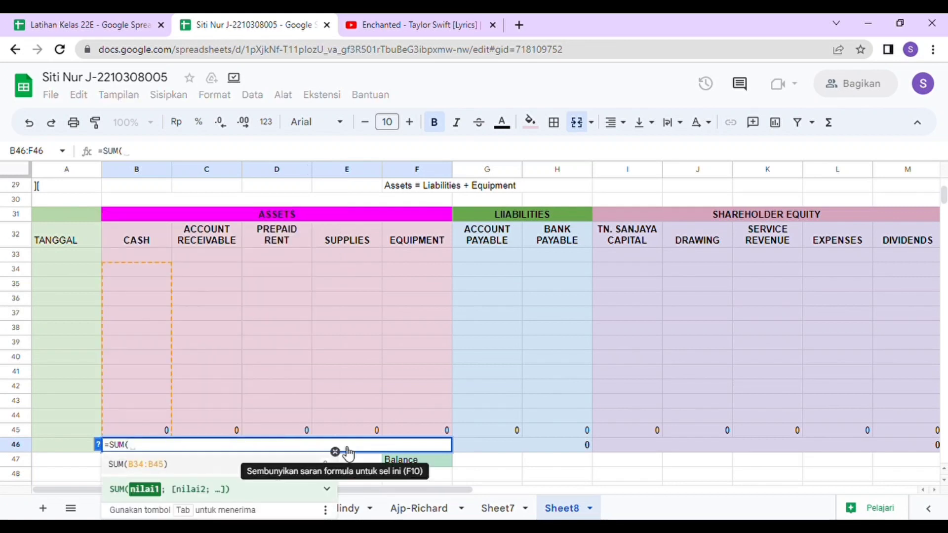
click(141, 432)
drag(141, 432, 412, 437)
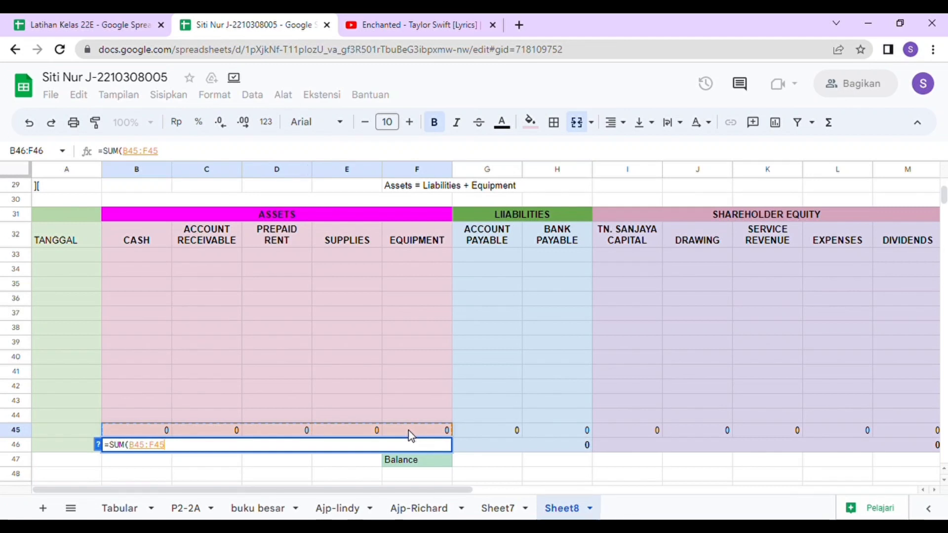
text())
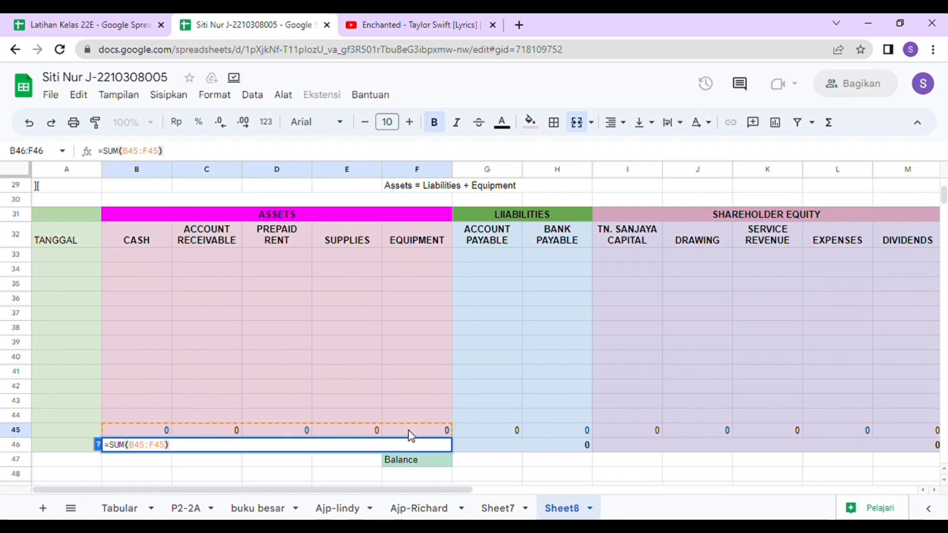
key(Return)
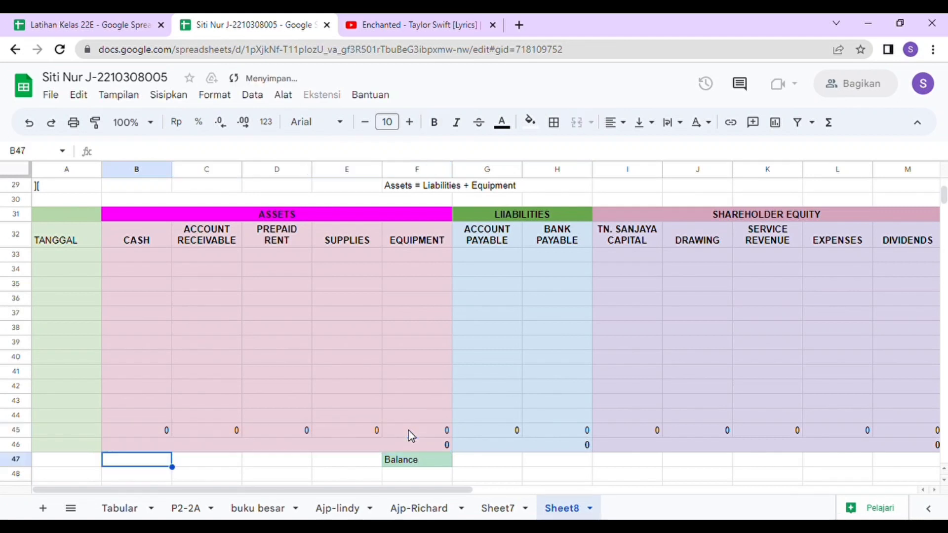
- Review the group total formulas for assets, liabilities and shareholder equity in row 46 and the IF balance check in F47
click(408, 447)
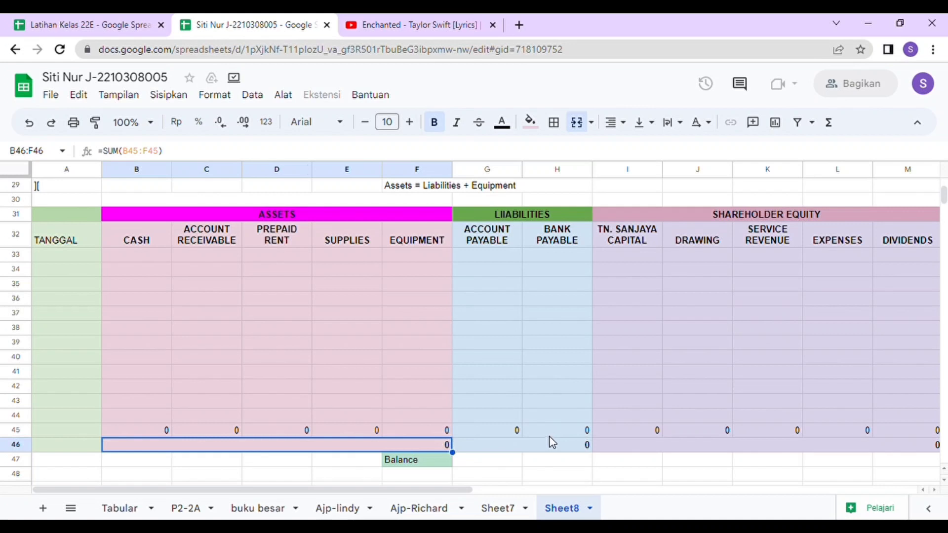
click(556, 447)
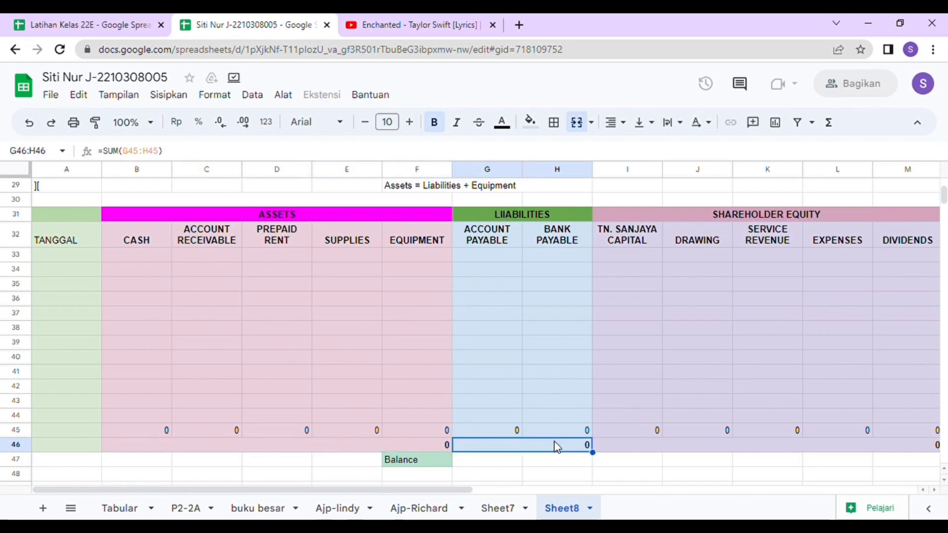
click(638, 445)
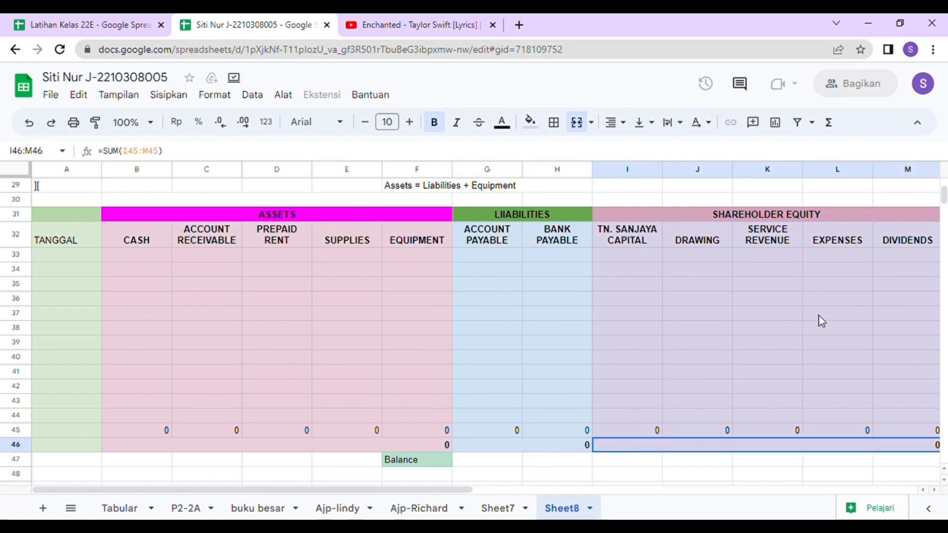
click(417, 460)
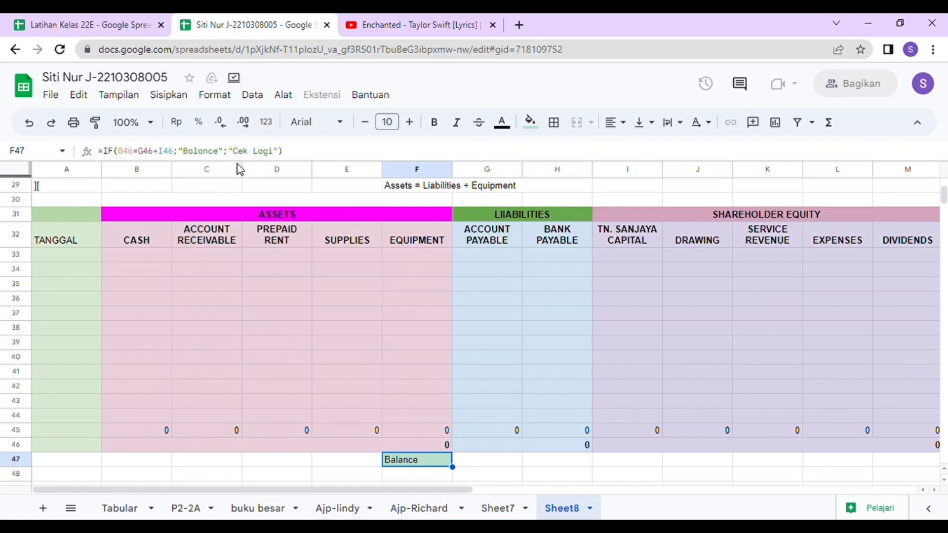
click(368, 448)
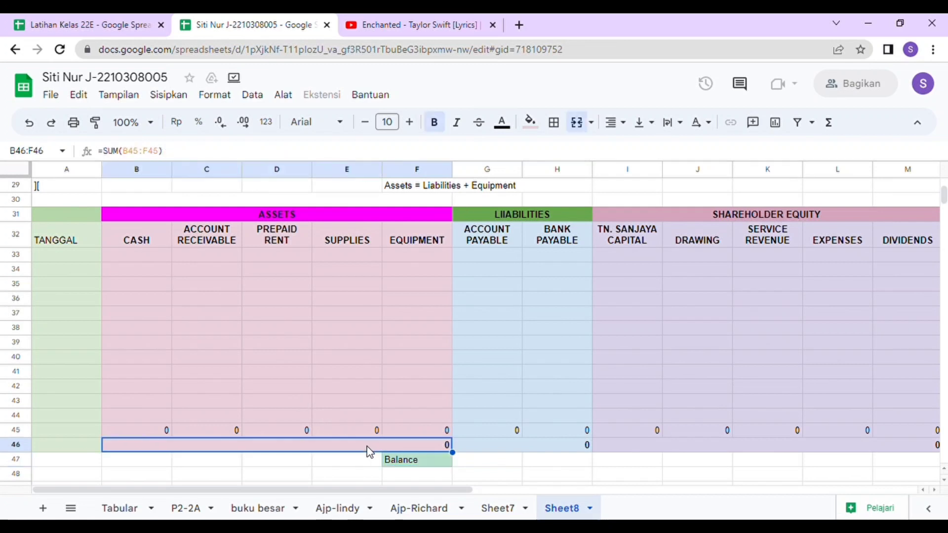
click(415, 463)
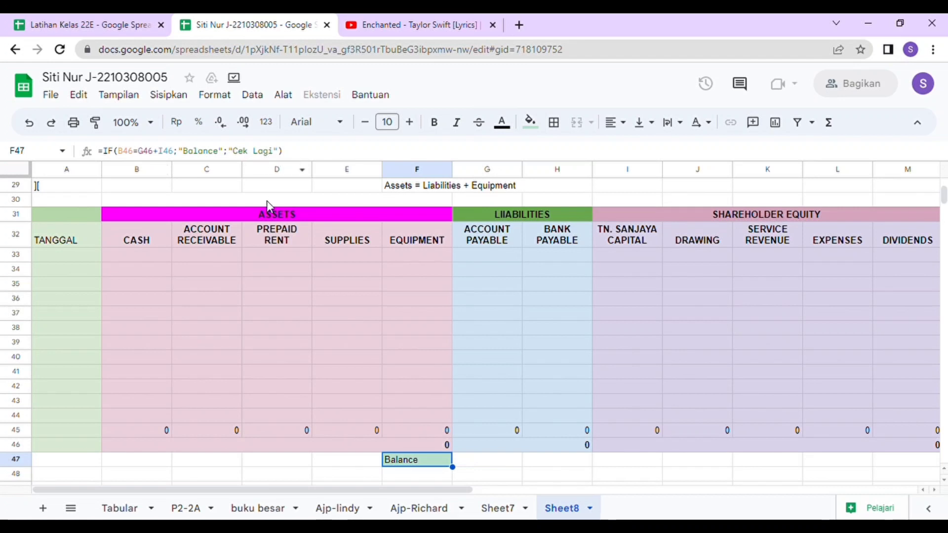
click(406, 475)
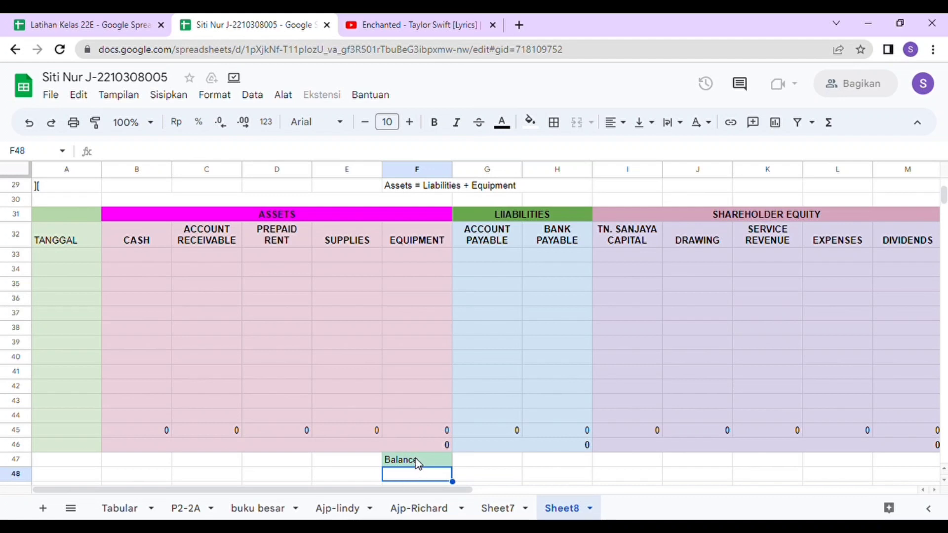
click(417, 463)
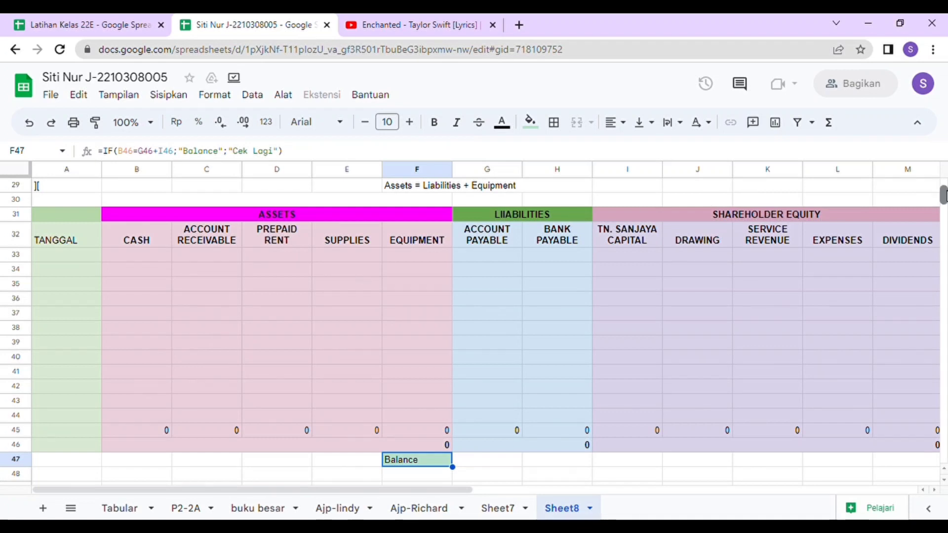
- Set the first TANGGAL cell, A33, to 1 March 2019 using its date picker
drag(943, 194, 943, 185)
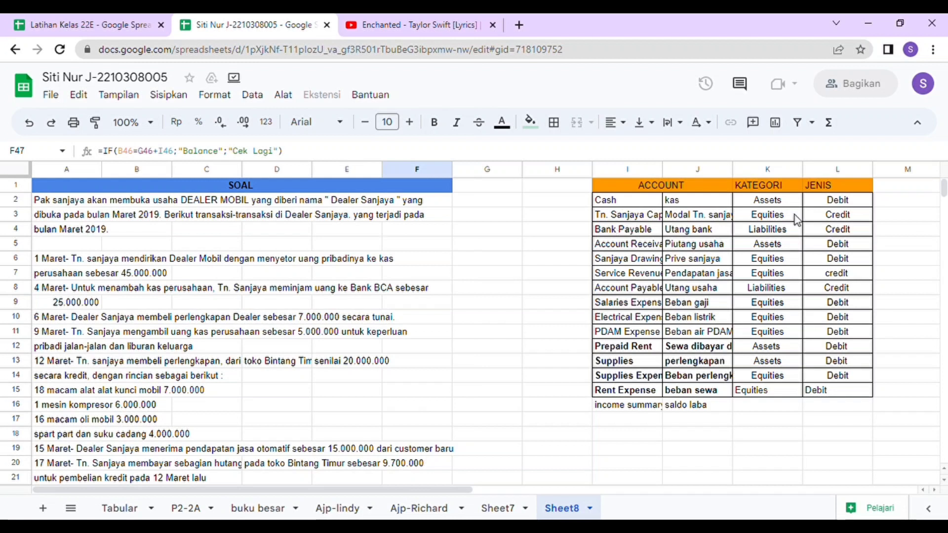
drag(944, 196, 944, 207)
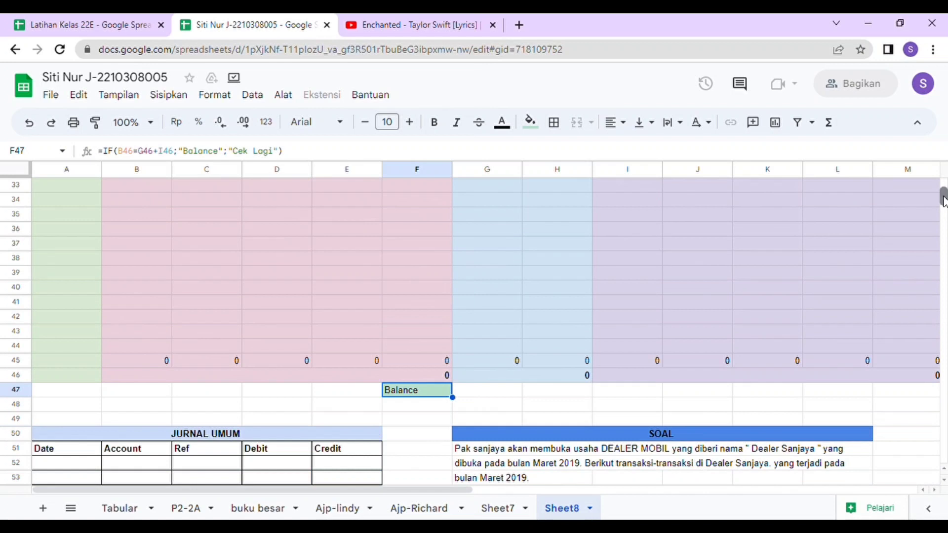
scroll(943, 200, up, 3)
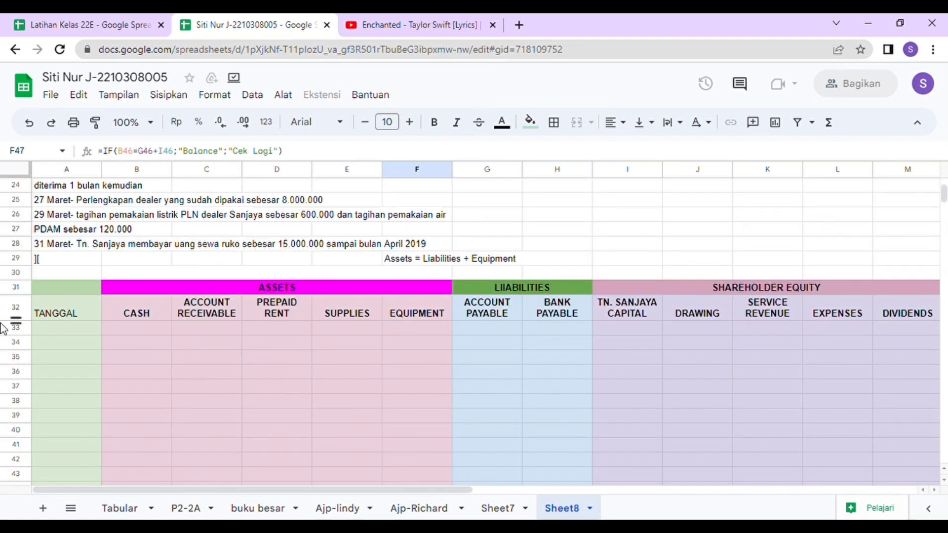
double_click(60, 329)
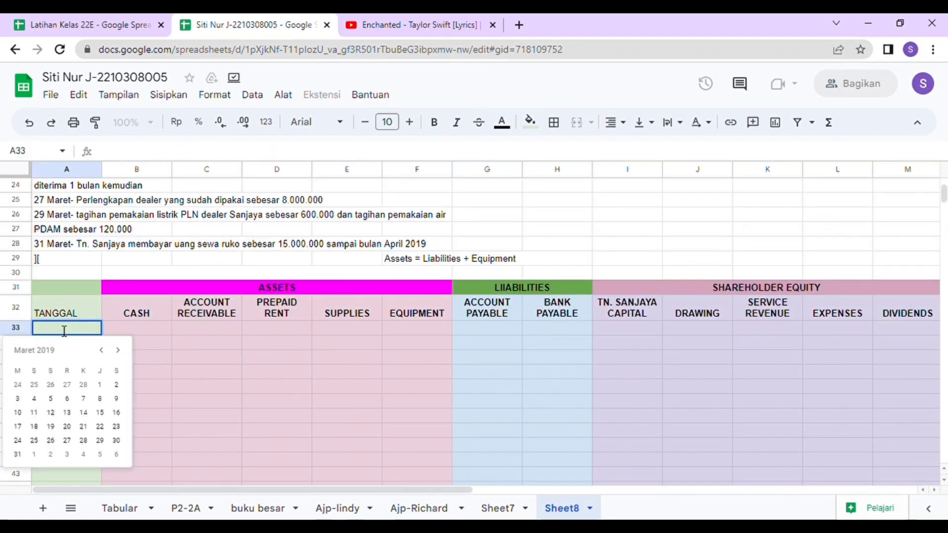
click(100, 385)
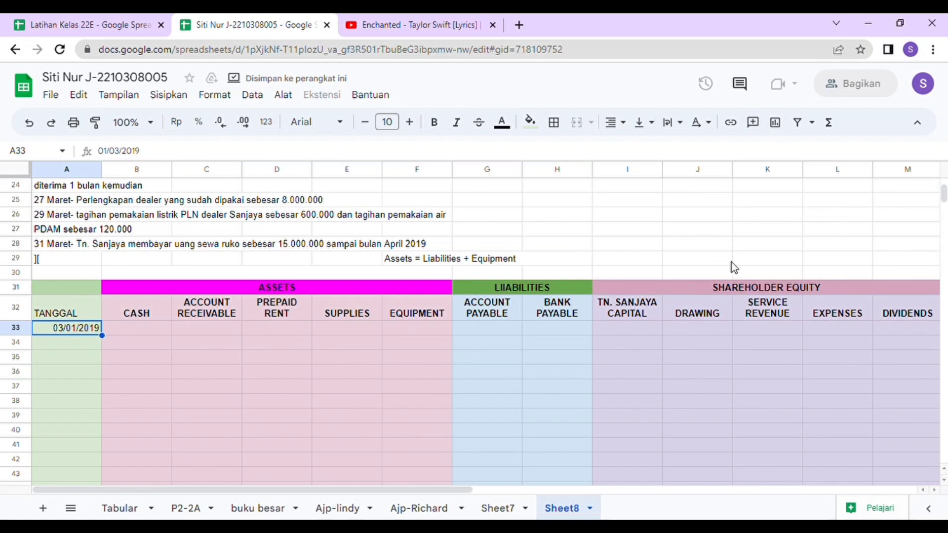
- Check the 1 March transaction in the SOAL text and enter its amount, 45000000, under CASH in B33
drag(943, 200, 943, 197)
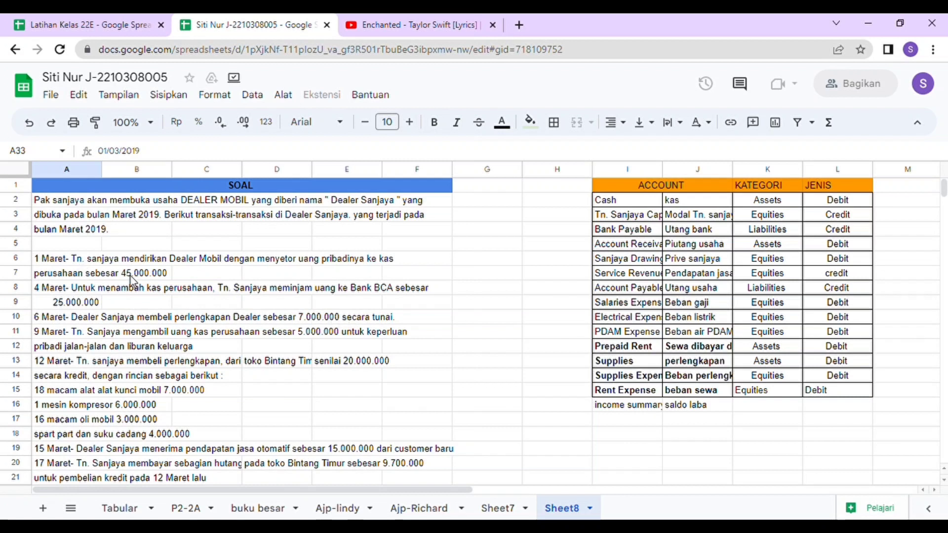
drag(943, 198, 943, 202)
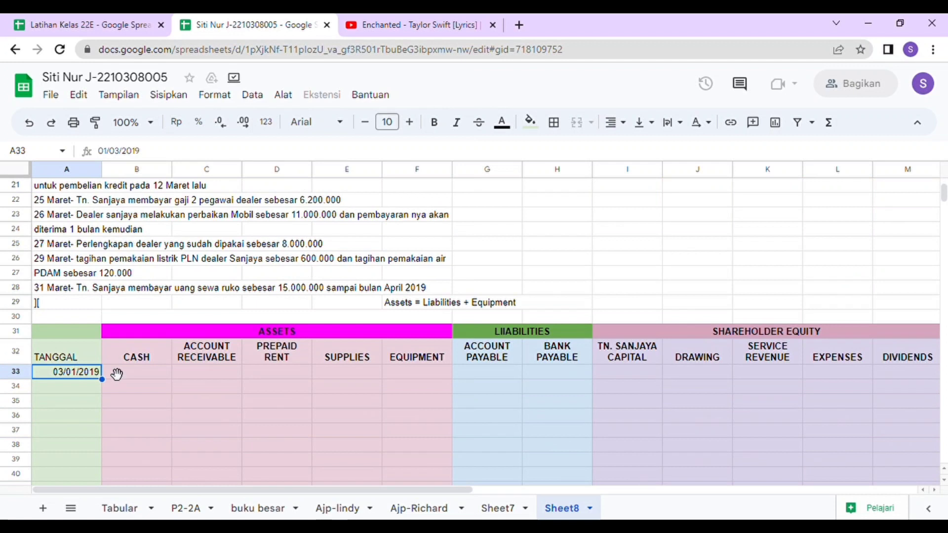
click(136, 376)
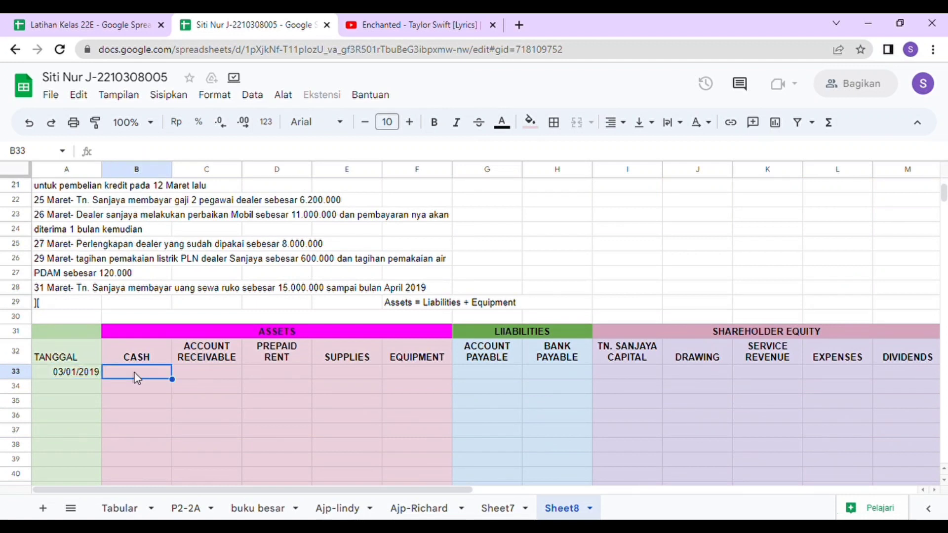
text(45000000)
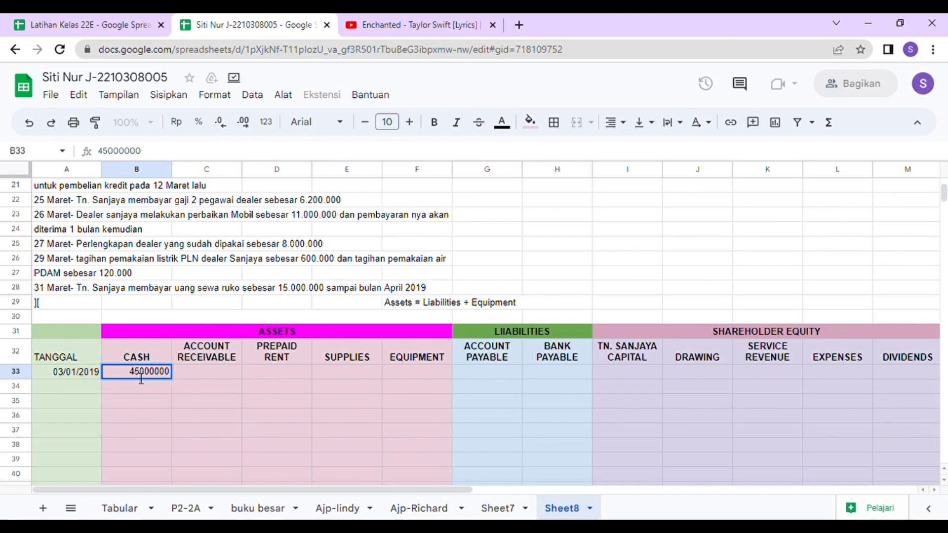
key(Return)
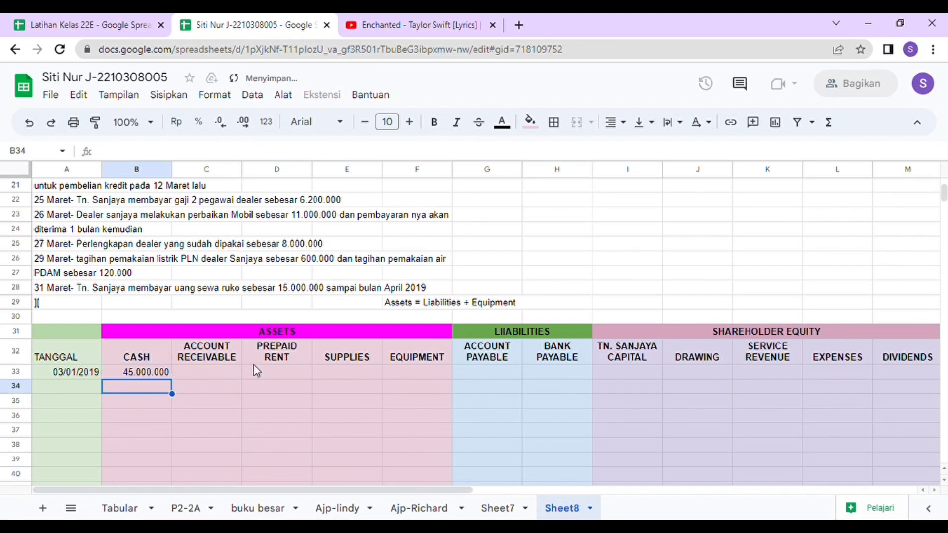
- Enter 45000000 in the owner's capital column of the 1 March row, cell I33
click(633, 372)
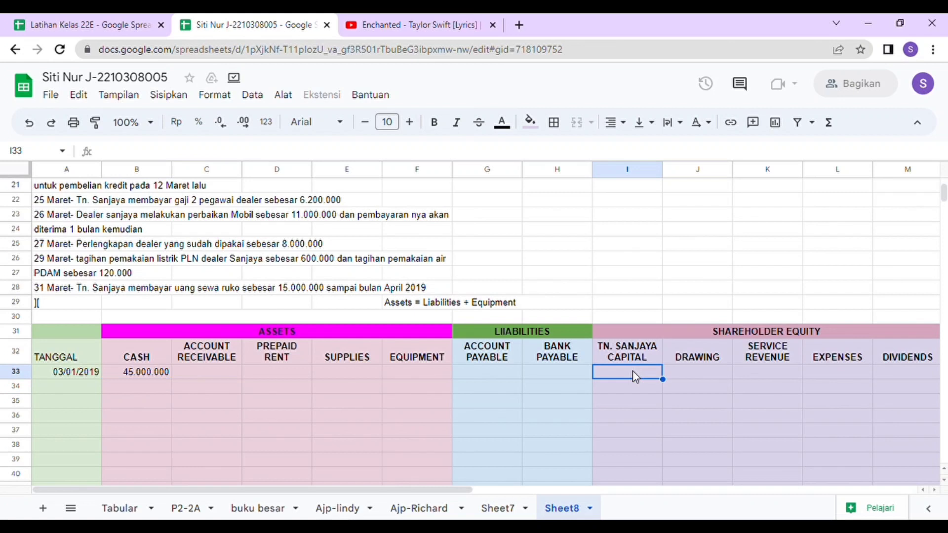
text(45.0)
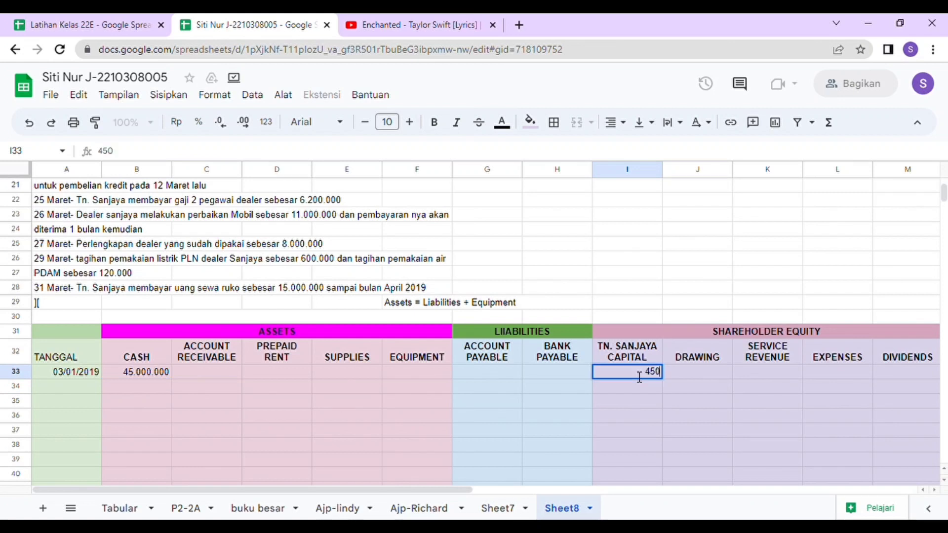
text(00.0000)
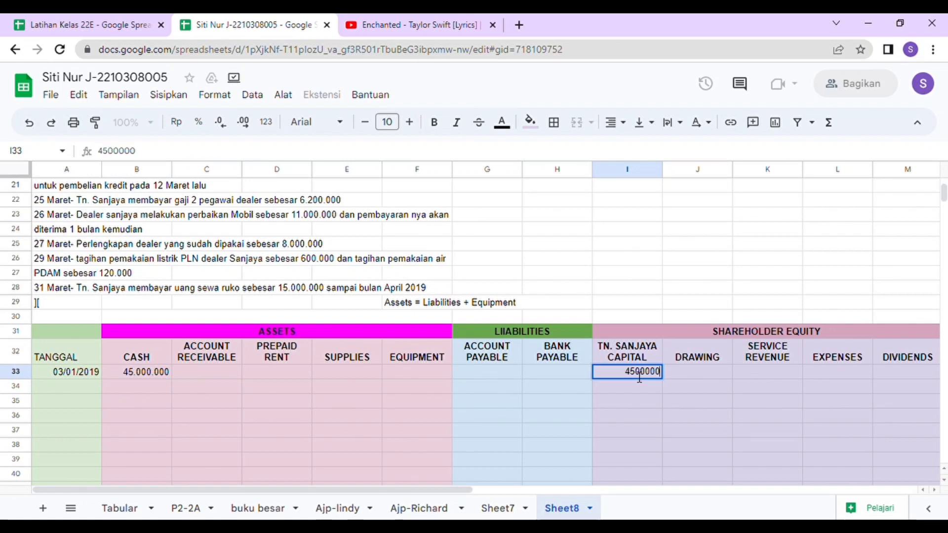
key(Return)
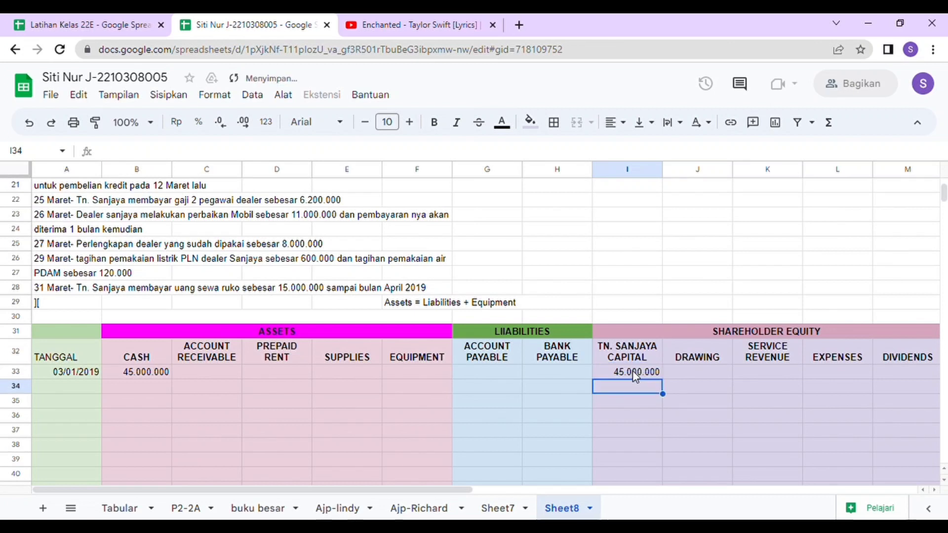
- Check the column totals, group totals and balance check in rows 45 to 47 for the 1 March entry
key(Down)
key(Down)
key(Down)
key(Down)
key(Down)
key(Down)
key(Down)
key(Down)
key(Down)
key(Down)
key(Down)
key(Down)
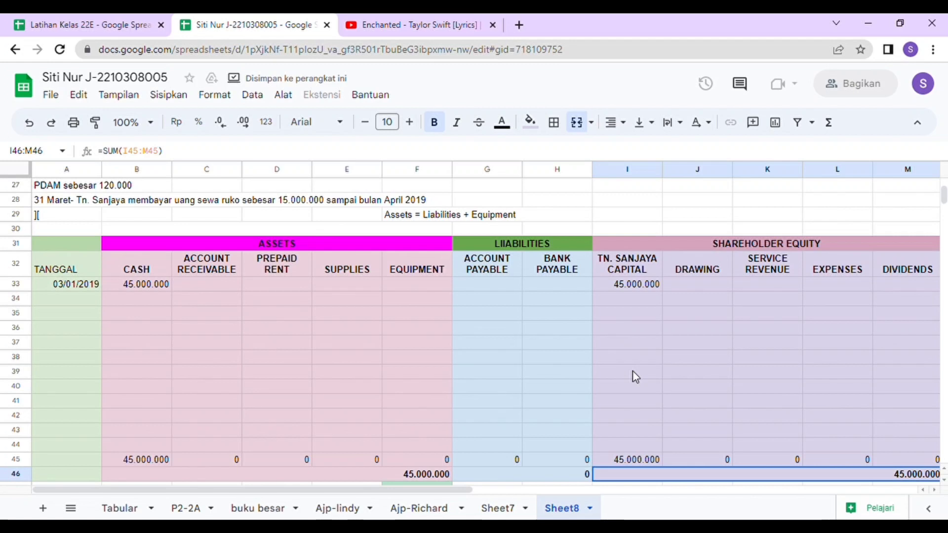
key(Down)
key(Down)
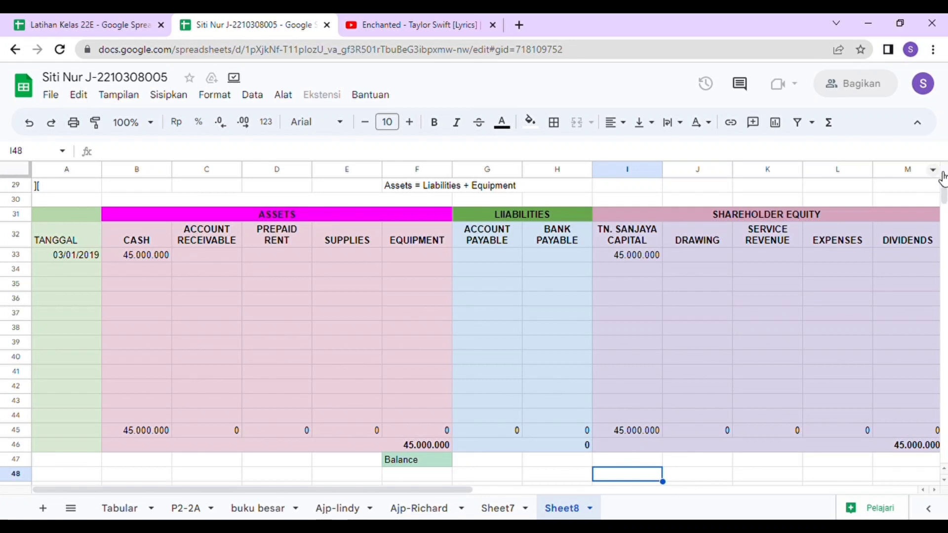
- Read the bank loan transaction in the SOAL text and set the TANGGAL cell A34 to 2 March 2019
drag(944, 195, 944, 185)
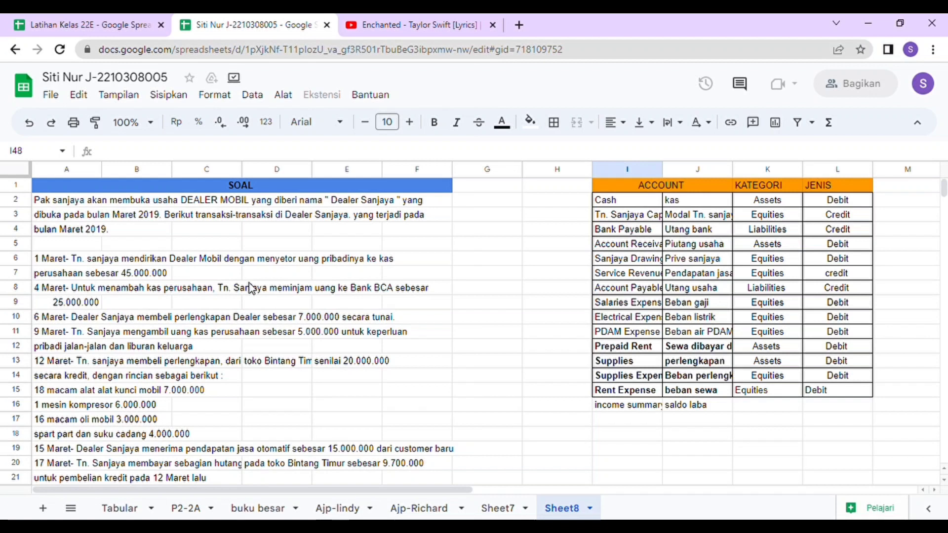
drag(942, 197, 943, 202)
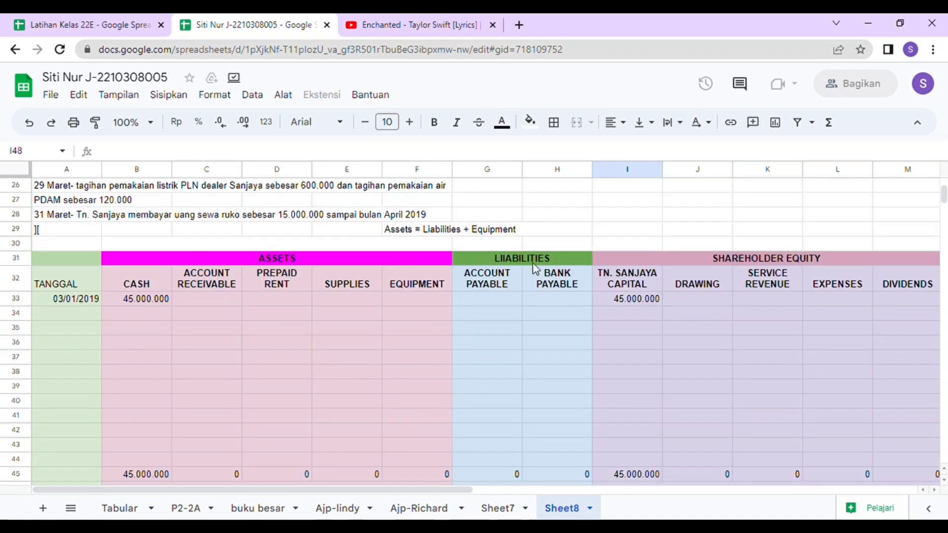
double_click(68, 314)
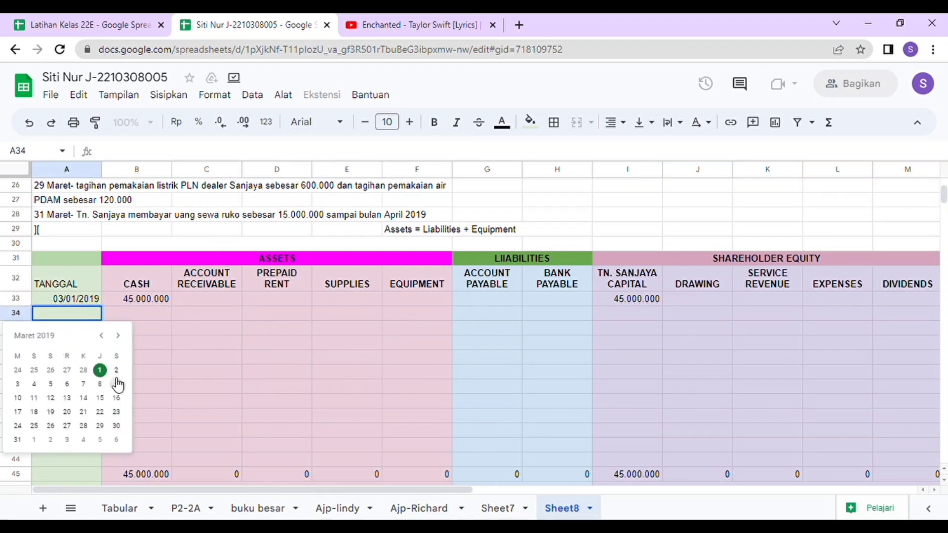
click(119, 373)
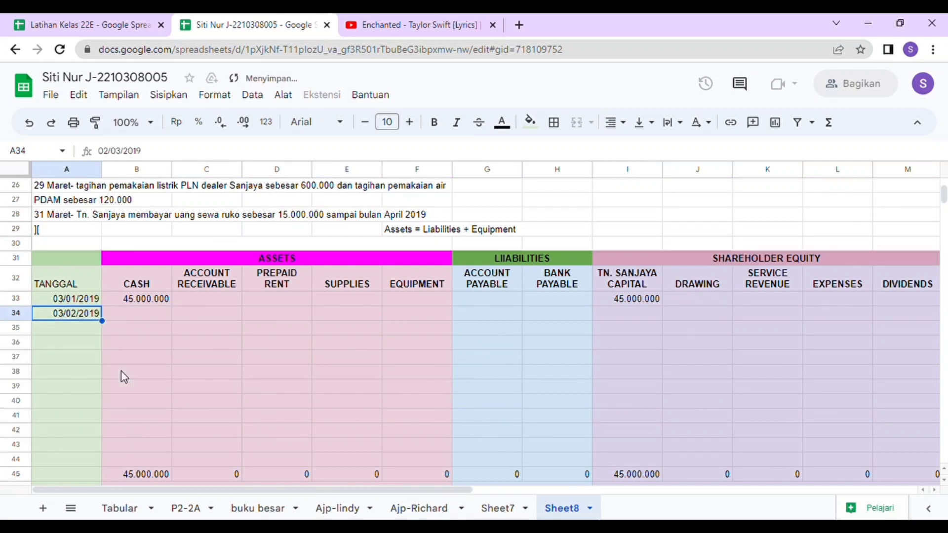
- Enter the bank loan amount, 25000000, under CASH in B34
click(134, 316)
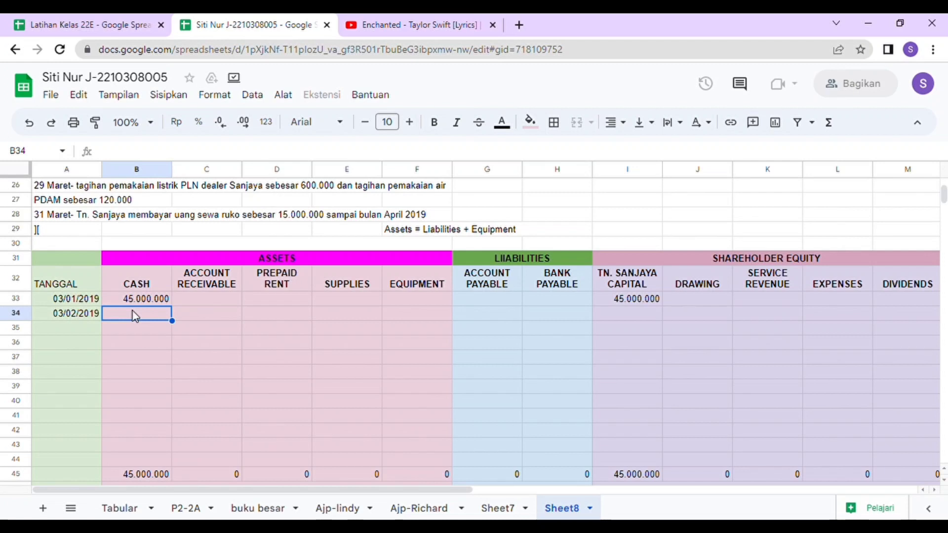
text(2)
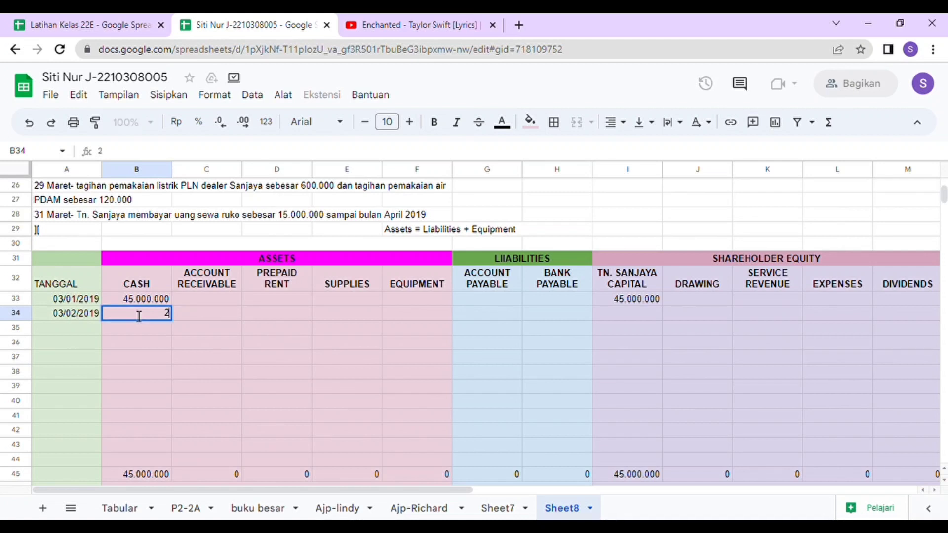
text(5000000)
- Enter 25000000 under BANK PAYABLE in the loan transaction's row, cell H34
click(555, 311)
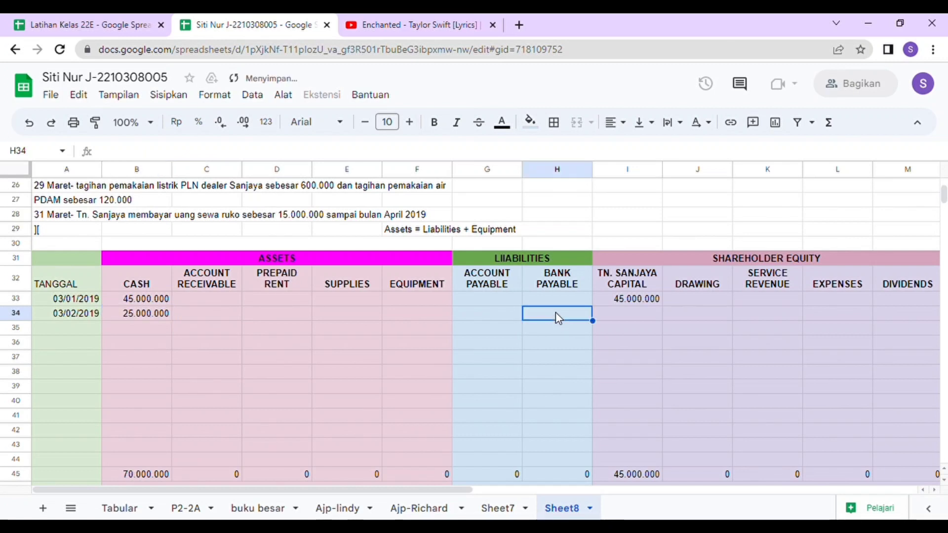
text(2)
text(5.)
text(000)
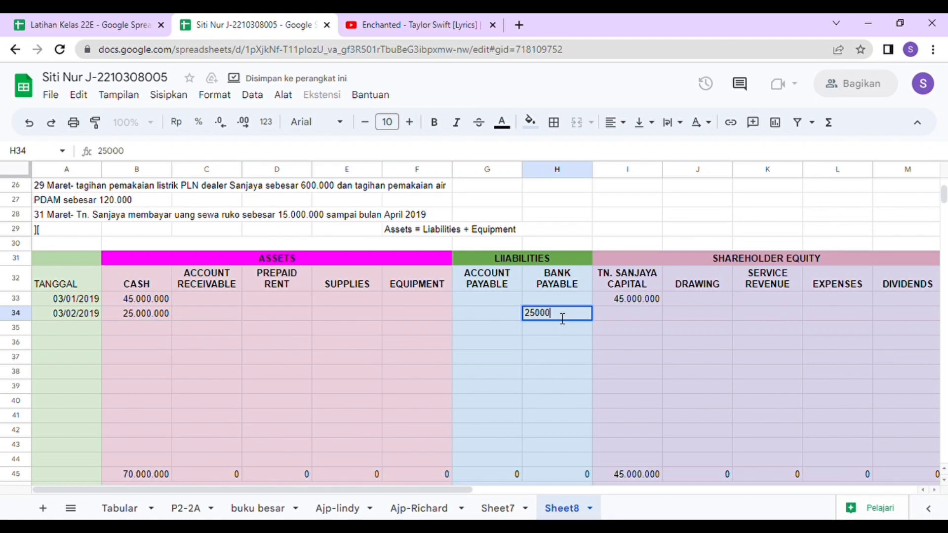
text(.000)
key(Return)
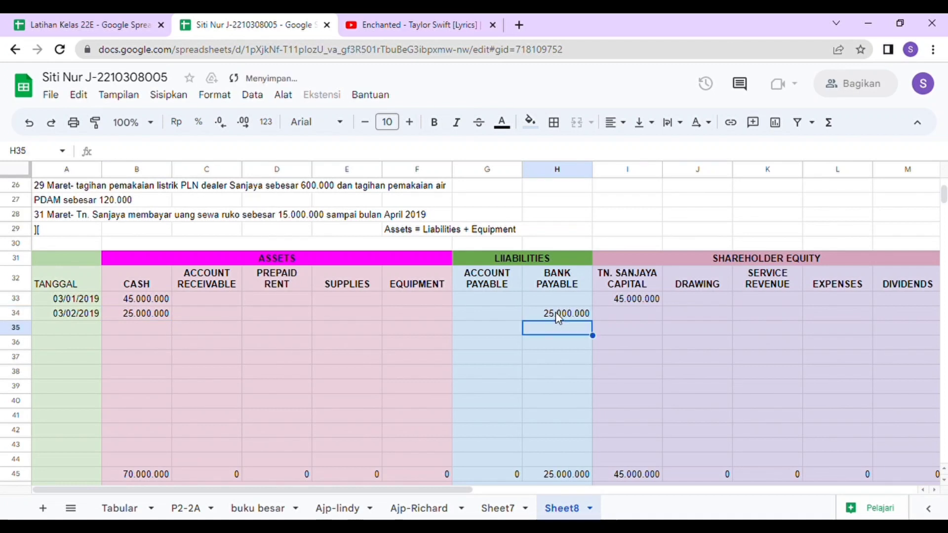
- Check the totals in rows 45 and 46 and the balance check after the bank loan entry
key(Down)
key(Down)
key(Down)
key(Down)
key(Down)
key(Down)
key(Down)
key(Down)
key(Down)
key(Down)
key(Down)
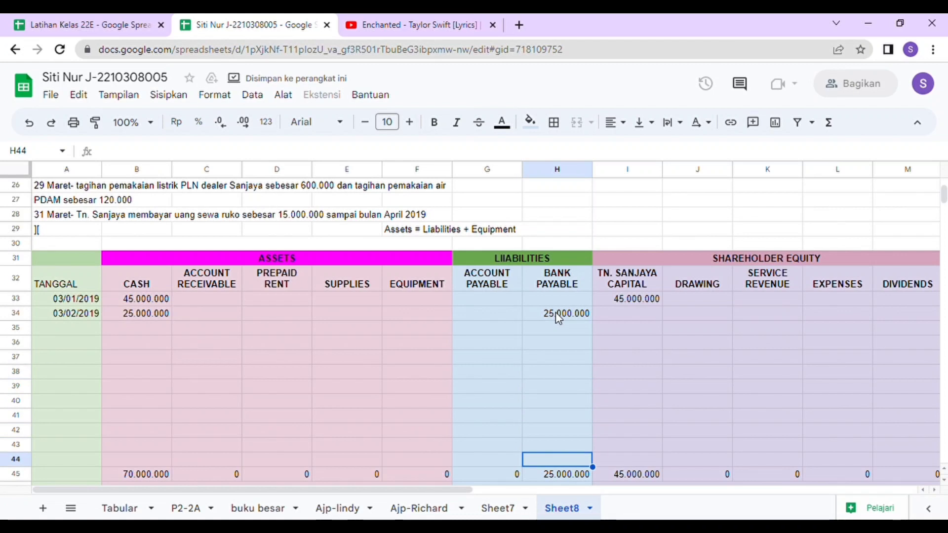
key(Down)
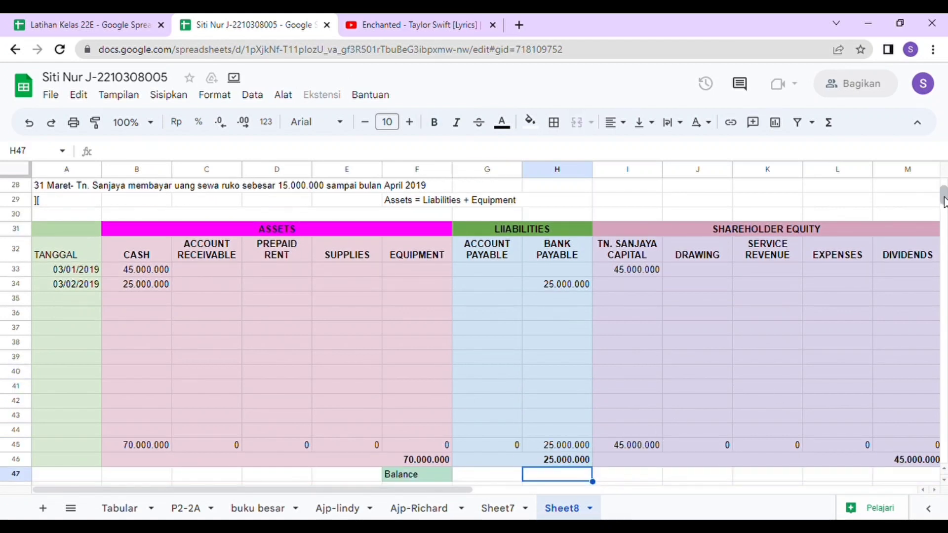
- Read the 6 March supplies purchase in the SOAL text and set the TANGGAL cell A35 to 6 March 2019
drag(943, 202, 942, 185)
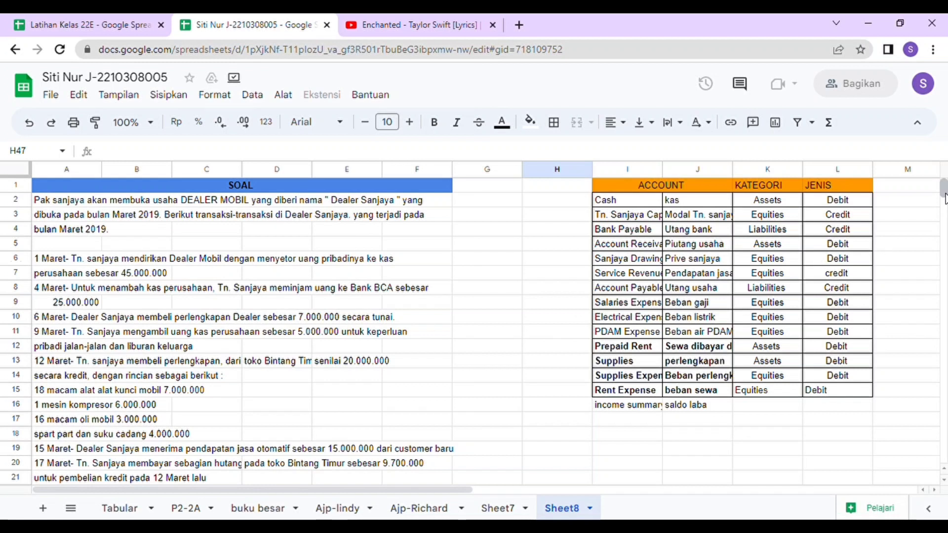
drag(943, 192, 943, 200)
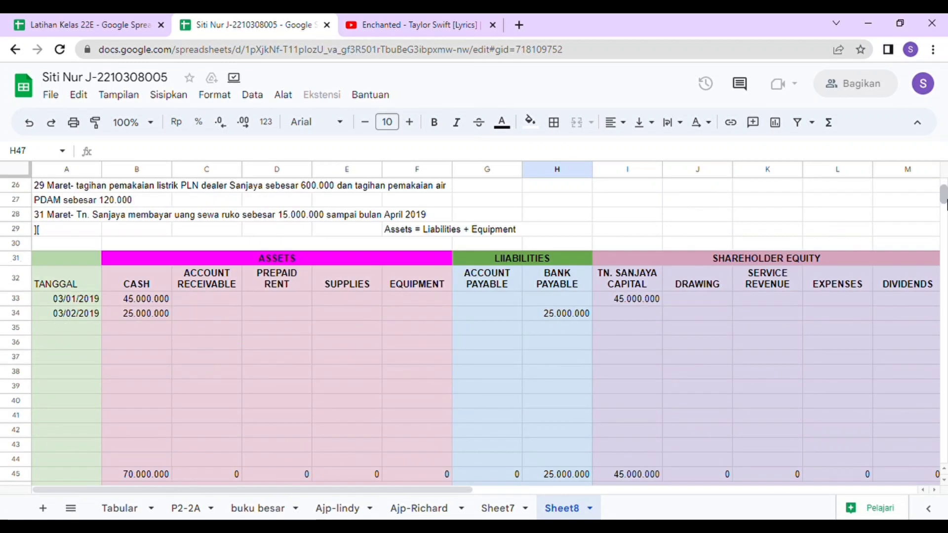
click(64, 331)
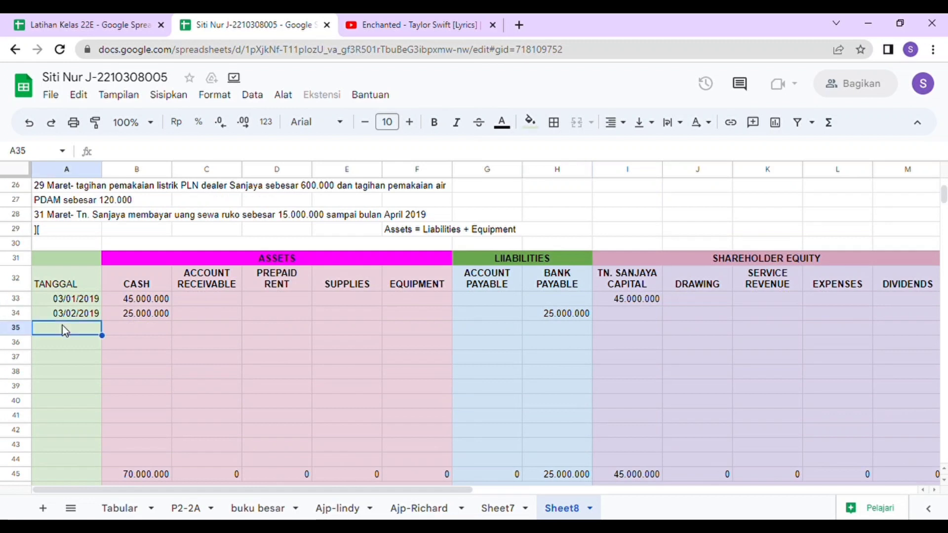
double_click(67, 330)
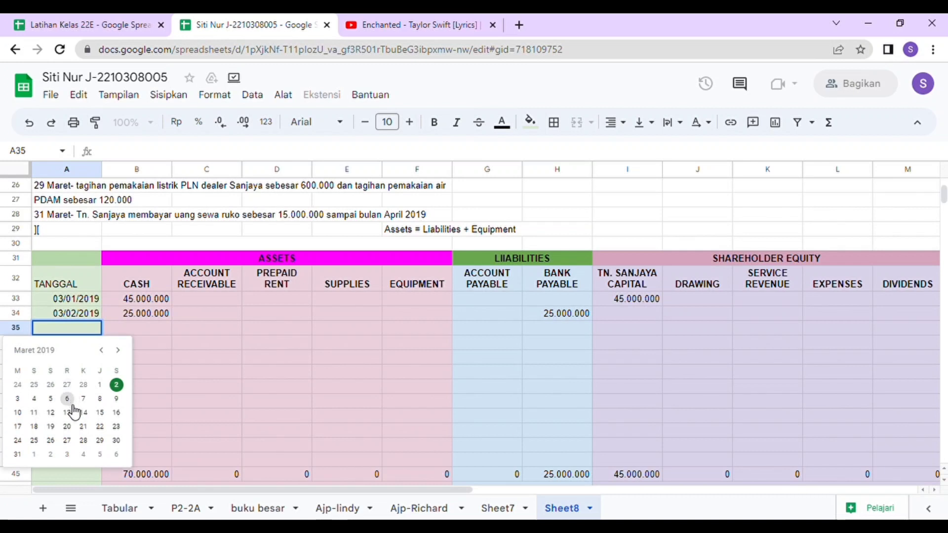
click(67, 400)
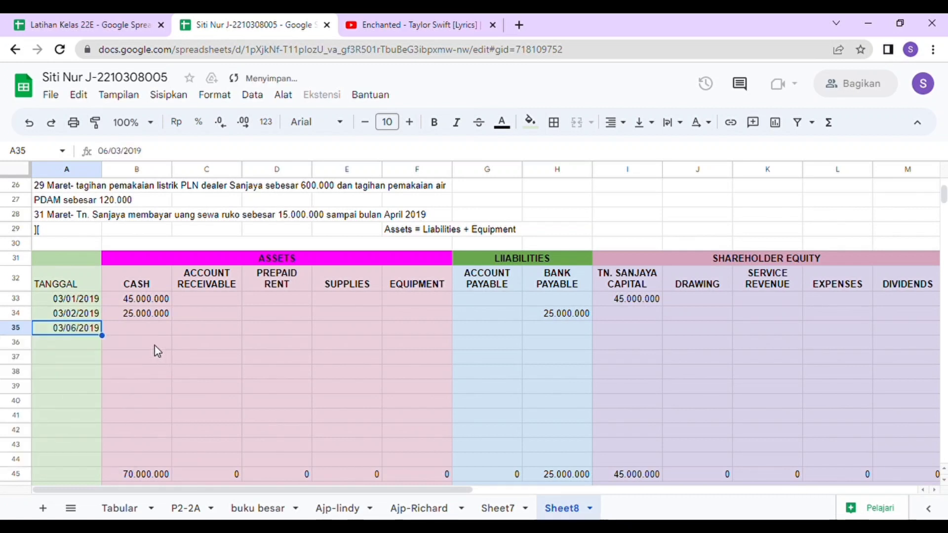
- Recheck the cash purchase of supplies in the SOAL text and enter -7000000 under CASH in B35
click(145, 328)
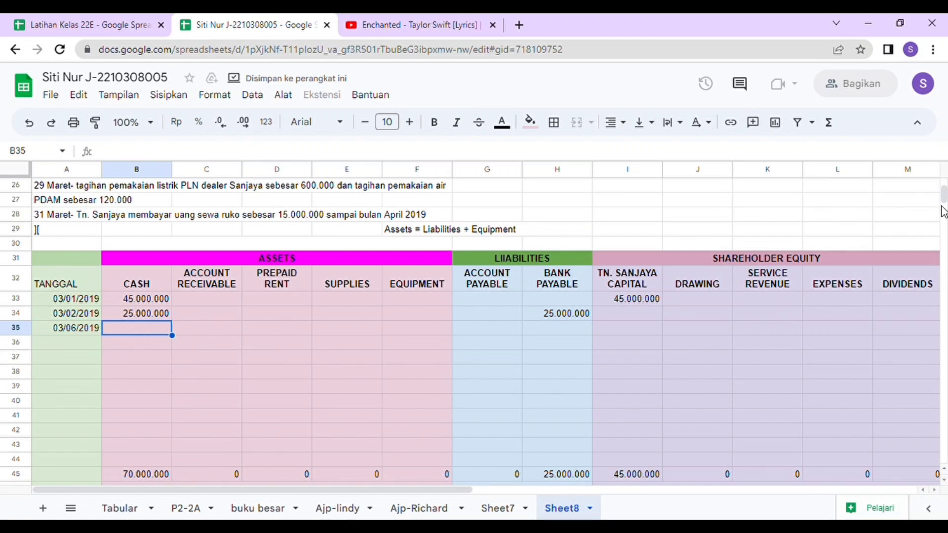
drag(943, 199, 943, 188)
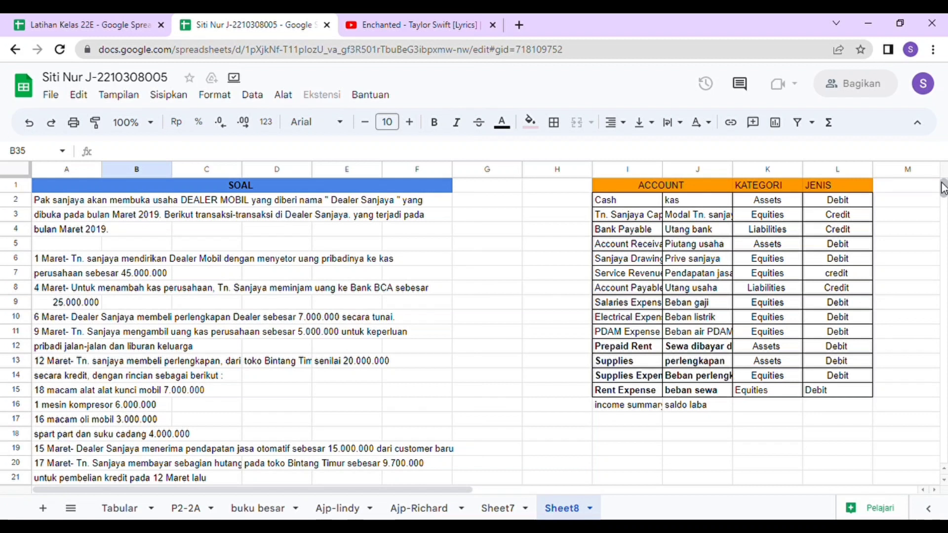
drag(942, 190, 943, 196)
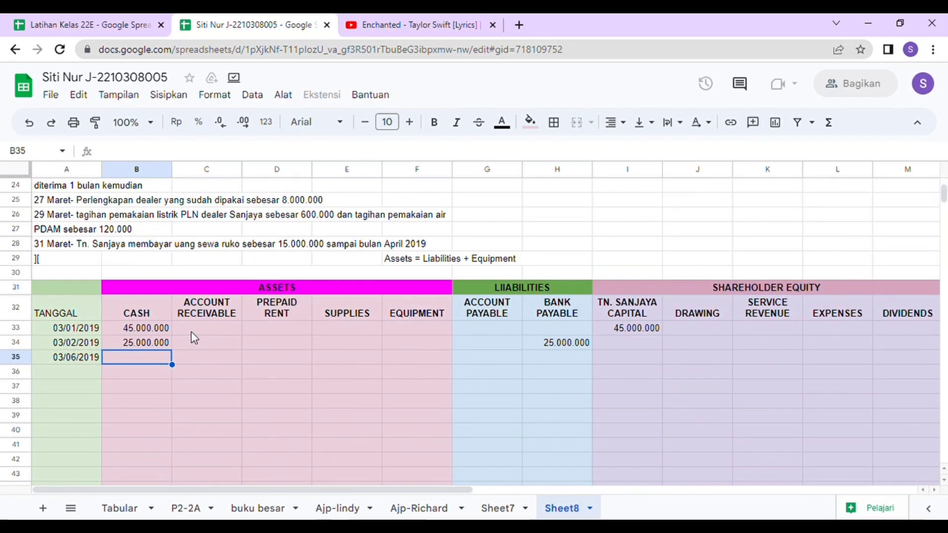
text(-)
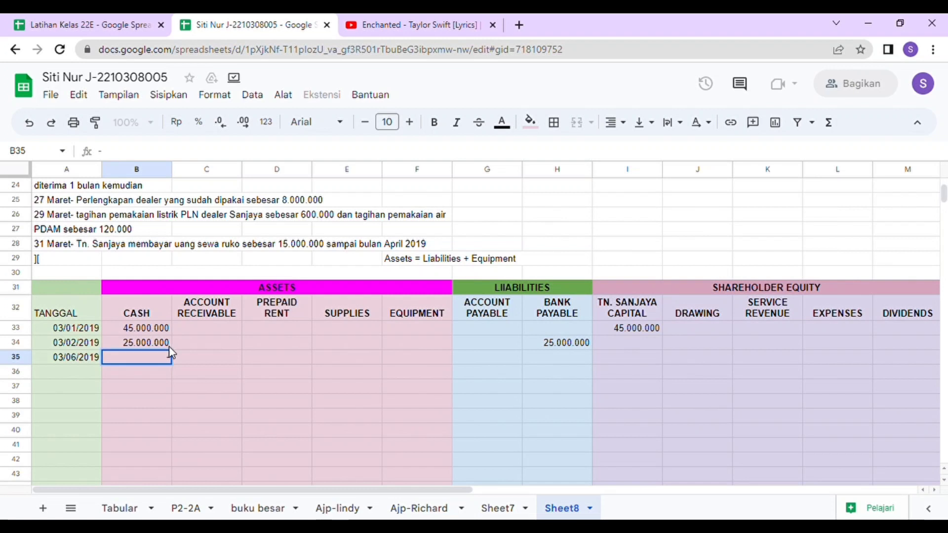
text(7.0)
text(00.000)
key(Tab)
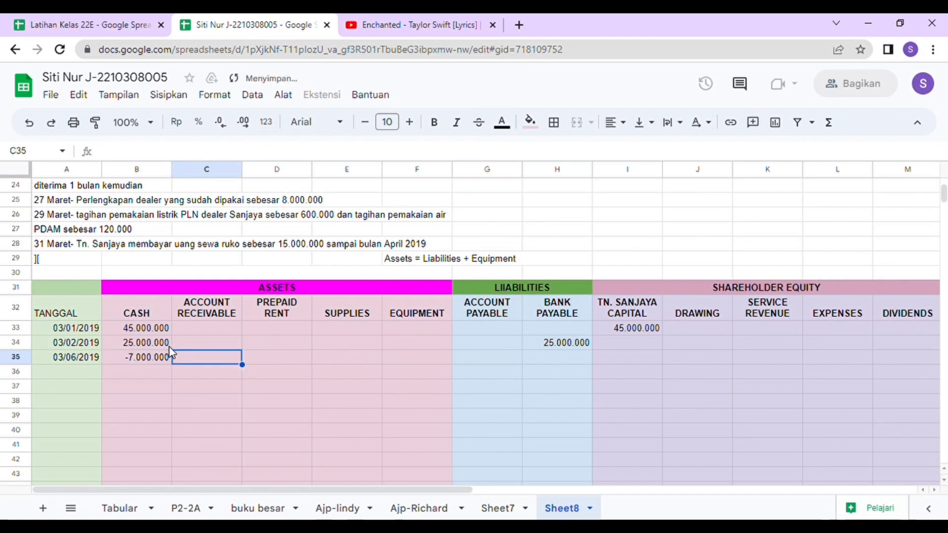
- Enter 7000000 under SUPPLIES in the 6 March row, cell E35
key(Tab)
key(Tab)
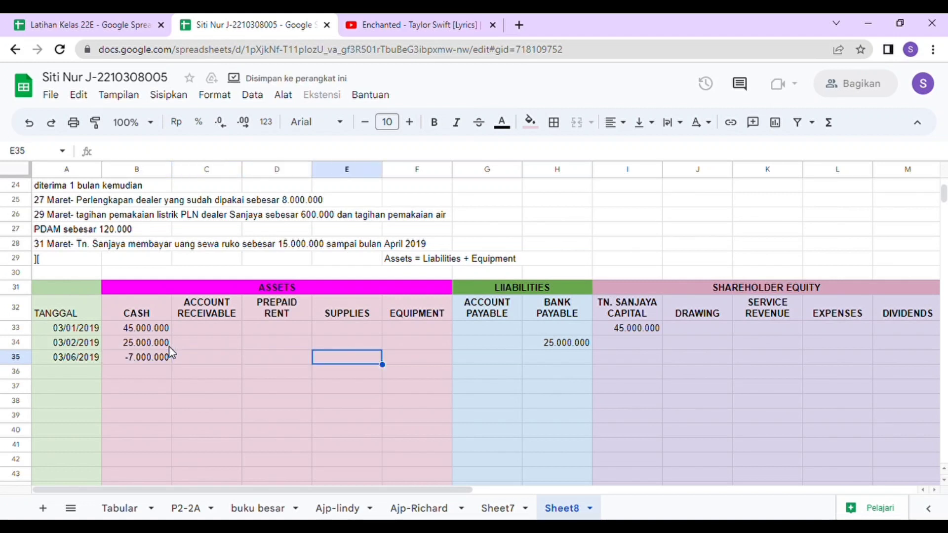
text(700000)
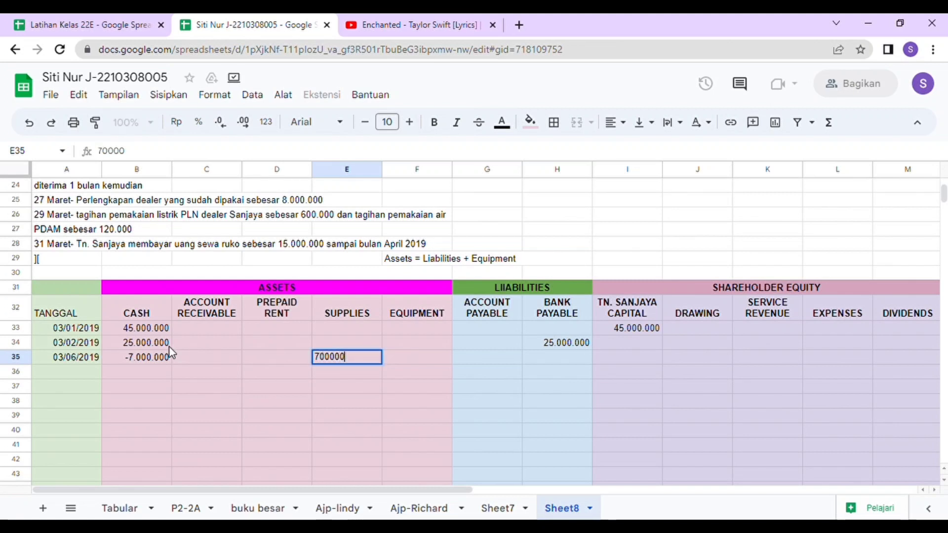
key(Return)
- Check the column and group totals and the balance check after the 6 March supplies entry
key(Down)
key(Down)
key(Down)
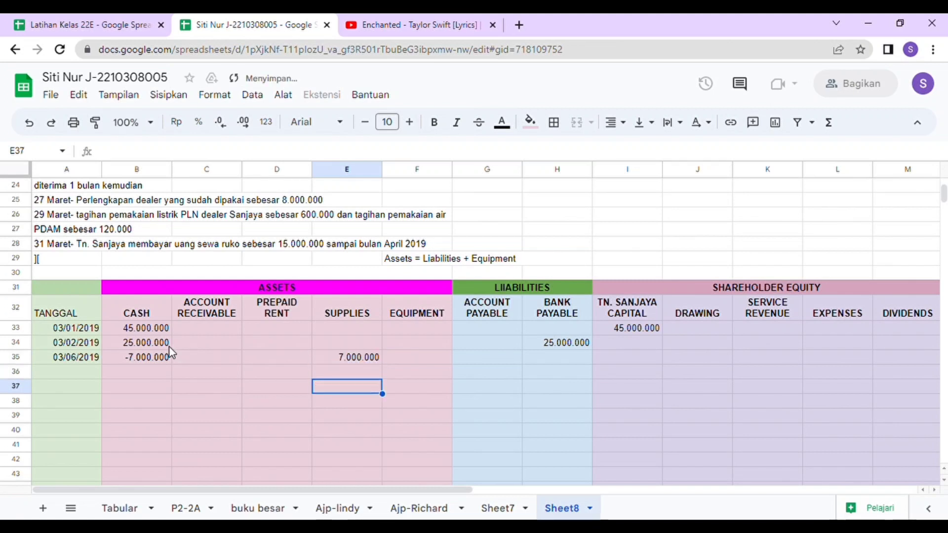
key(Down)
key(Down)
key(Down)
key(Down)
key(Down)
key(Down)
key(Down)
key(Down)
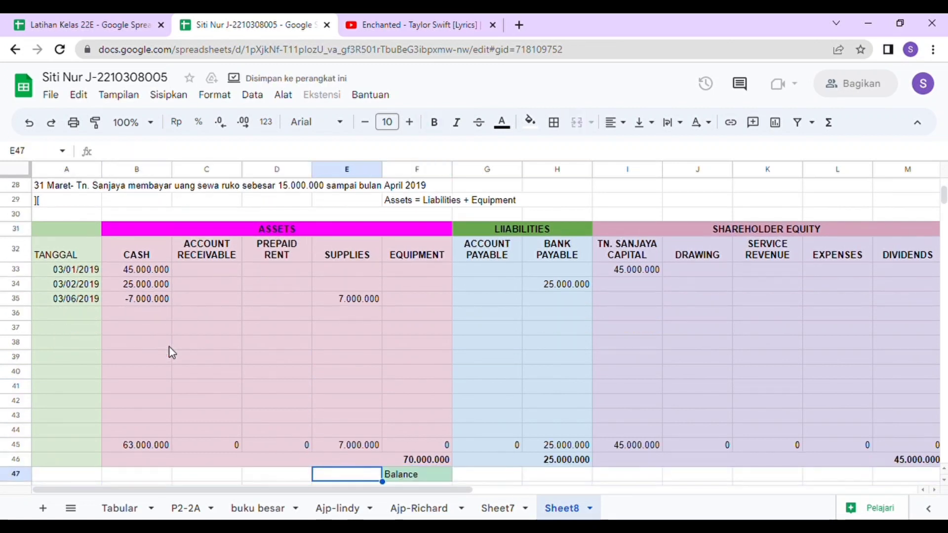
- Go back to the SOAL text and read the 9 March cash withdrawal transaction
key(Up)
key(Up)
key(Up)
key(Up)
key(Up)
key(Up)
key(Up)
key(Up)
key(Up)
key(Up)
key(Up)
key(Up)
key(Up)
key(Up)
key(Up)
key(Up)
key(Up)
key(Up)
key(Up)
key(Up)
key(Up)
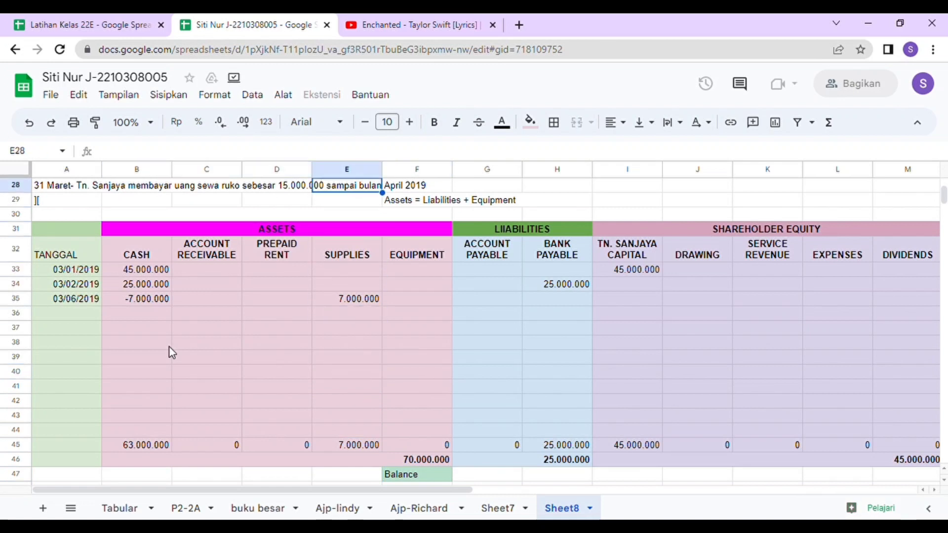
key(Up)
key(Up)
key(Up)
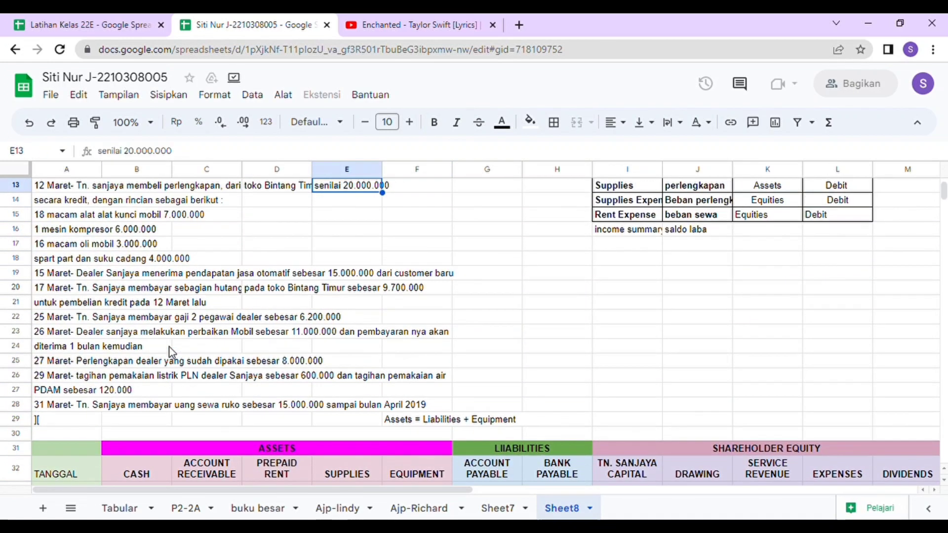
key(Up)
key(Up)
key(Up)
key(Up)
key(Up)
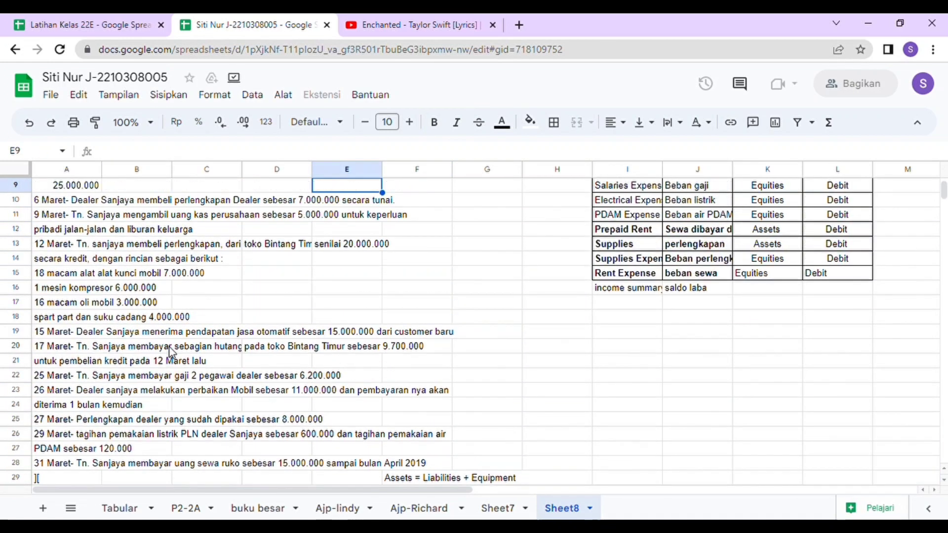
key(Up)
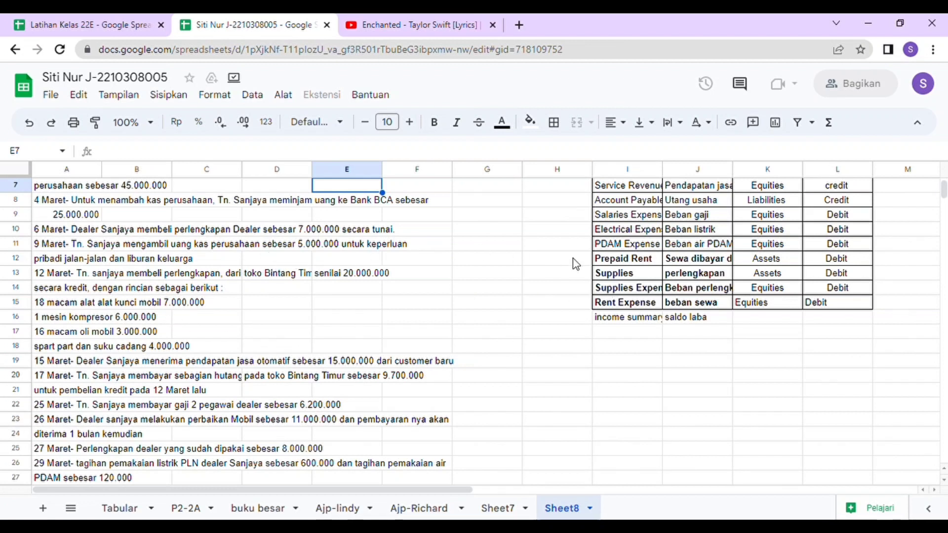
- Set the TANGGAL cell A36 to 9 March 2019 using its date picker
drag(946, 191, 946, 198)
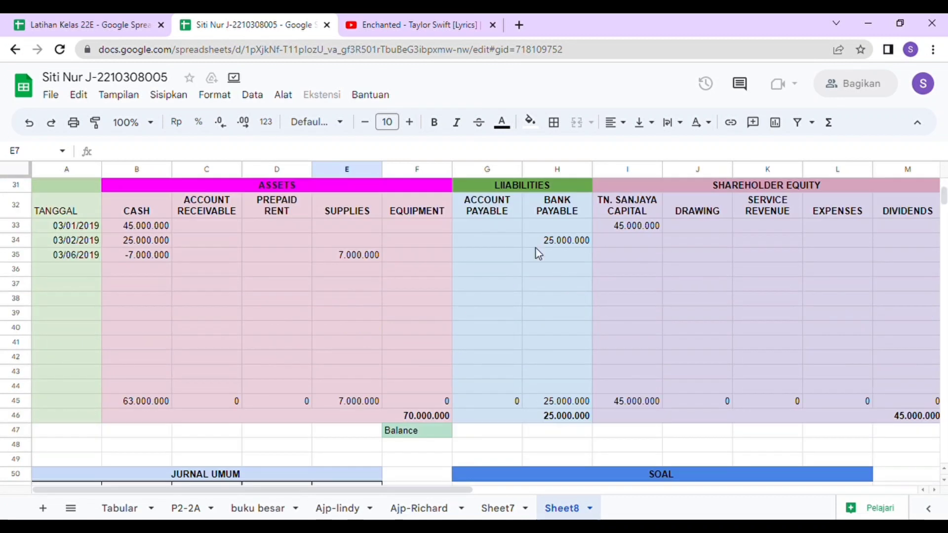
click(86, 269)
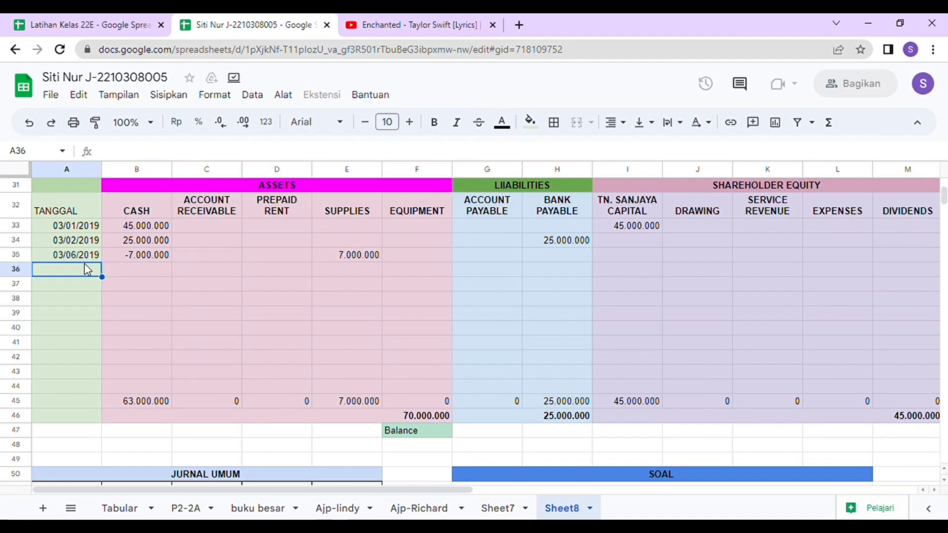
double_click(88, 275)
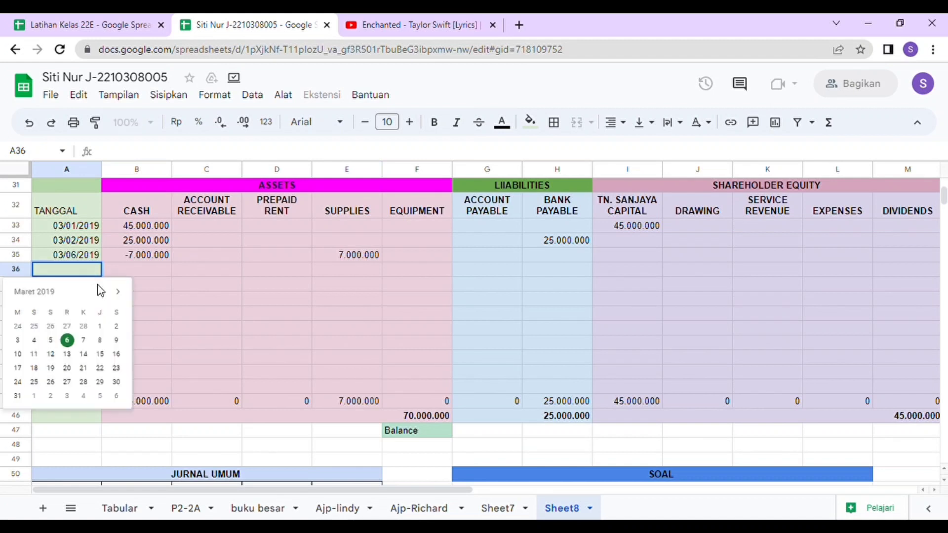
click(114, 341)
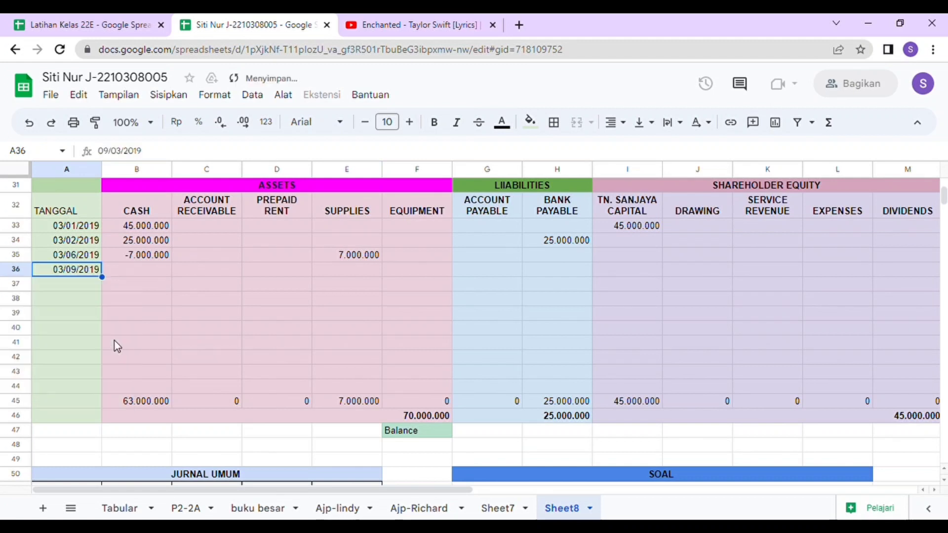
- Enter -5000000 under CASH in the 9 March row, cell B36
click(146, 269)
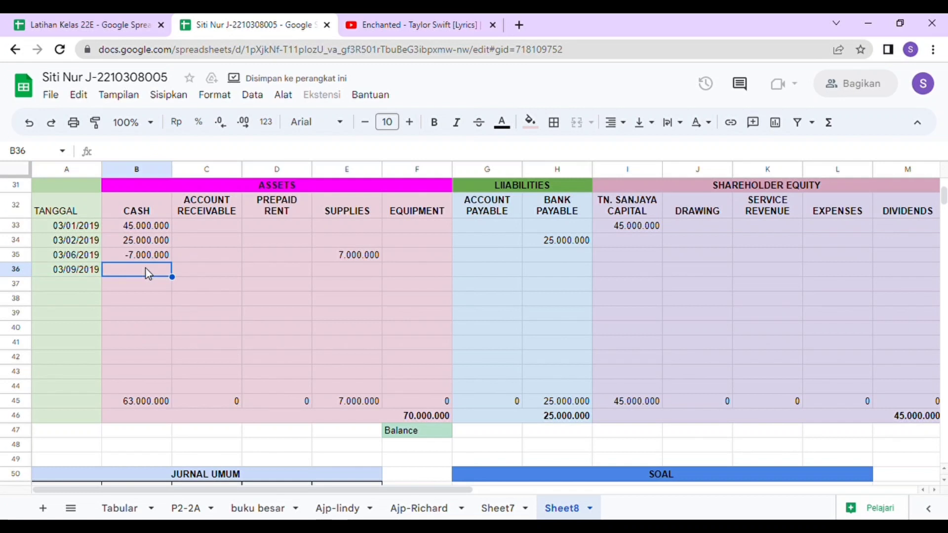
text(-)
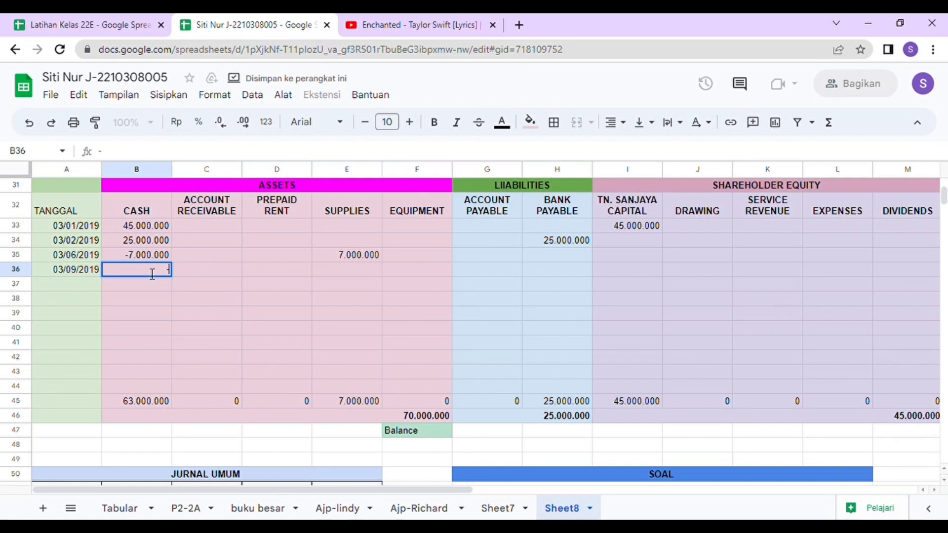
text(5000000)
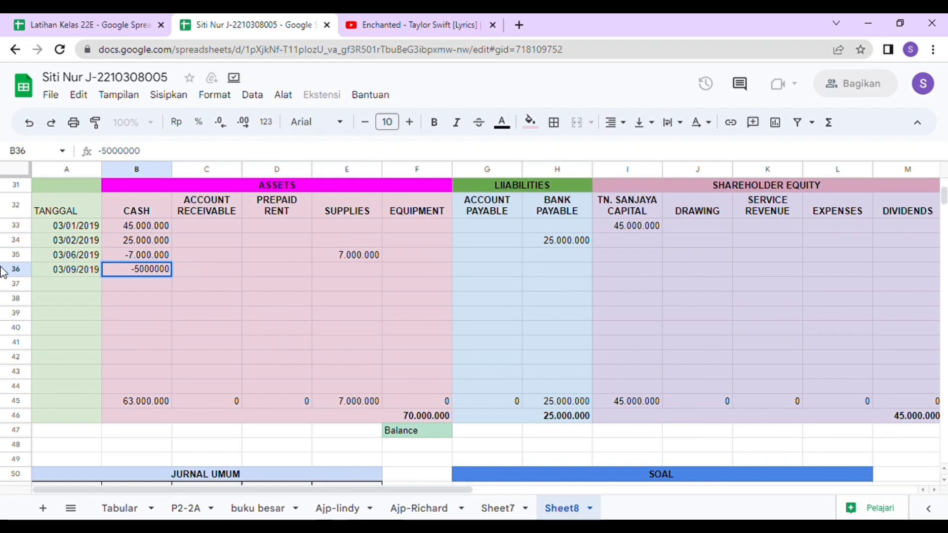
click(199, 271)
- Enter -5000000 under DRAWING in the 9 March row, cell J36
key(Right)
key(Right)
key(Right)
key(Right)
key(Right)
key(Right)
key(Right)
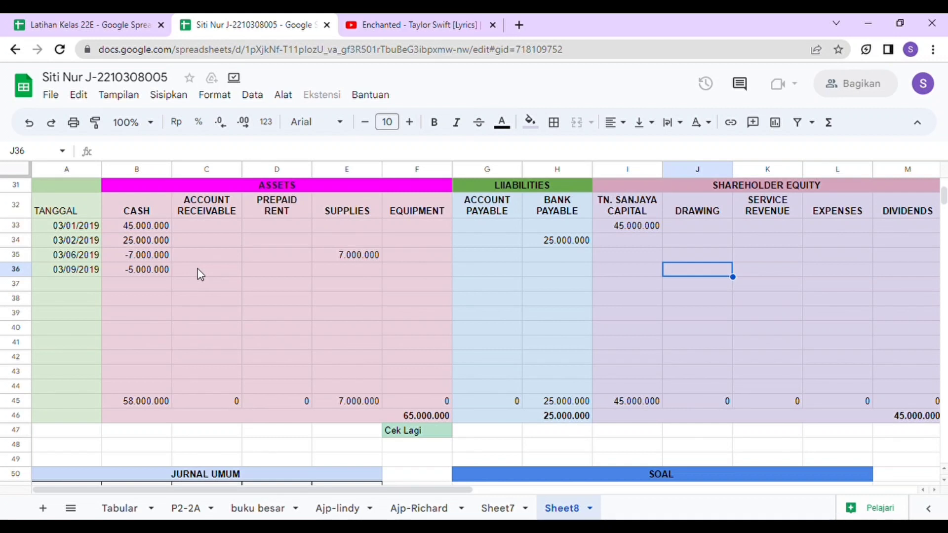
text(-5000000)
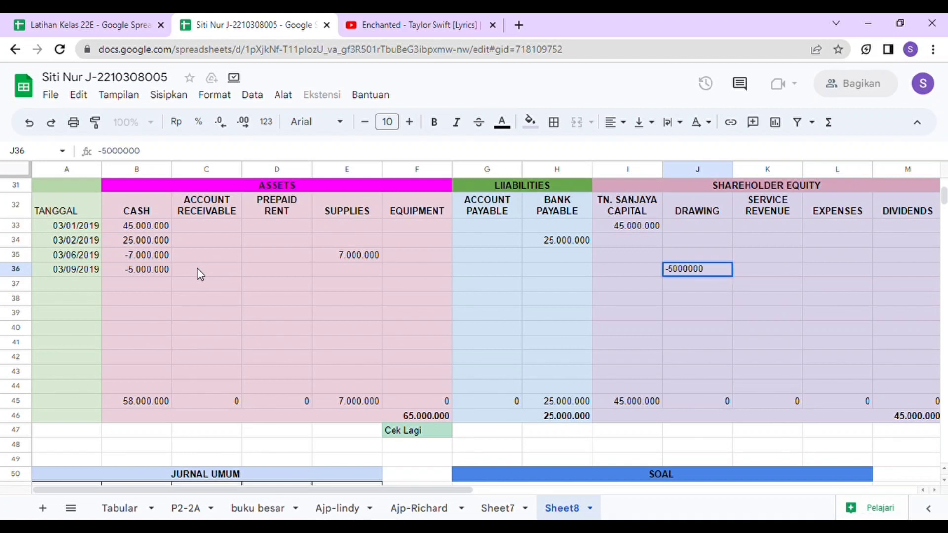
key(Return)
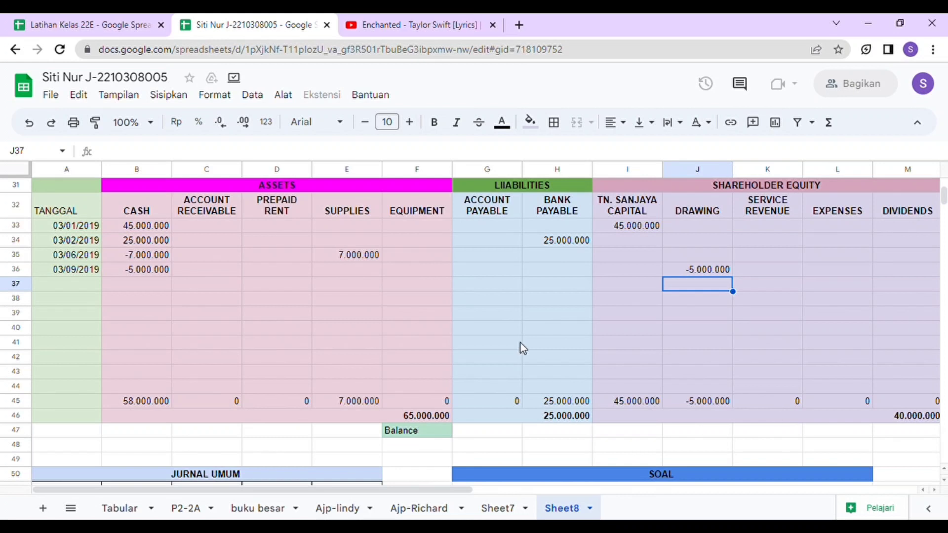
- Consult the 12 March transaction in the SOAL text and set the TANGGAL cell A37 to 12 March 2019
drag(943, 200, 944, 181)
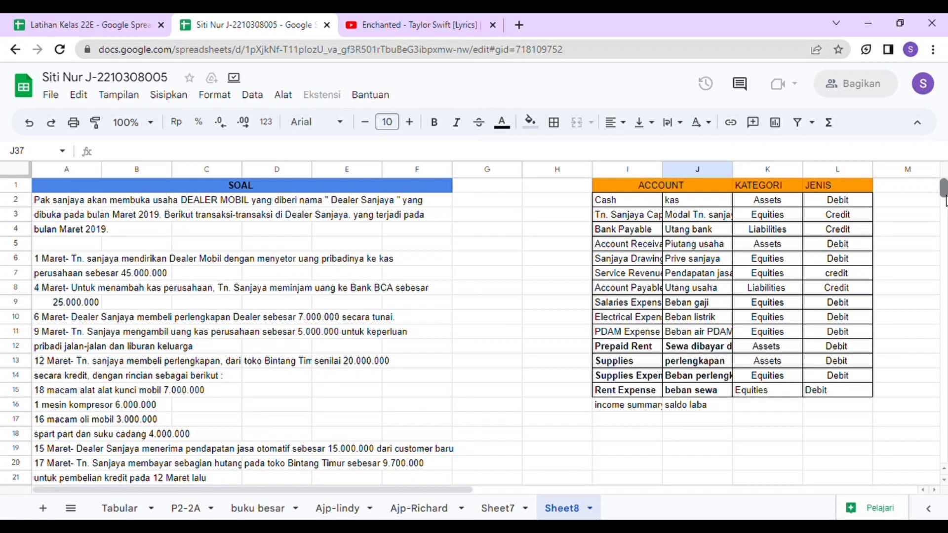
scroll(943, 196, down, 7)
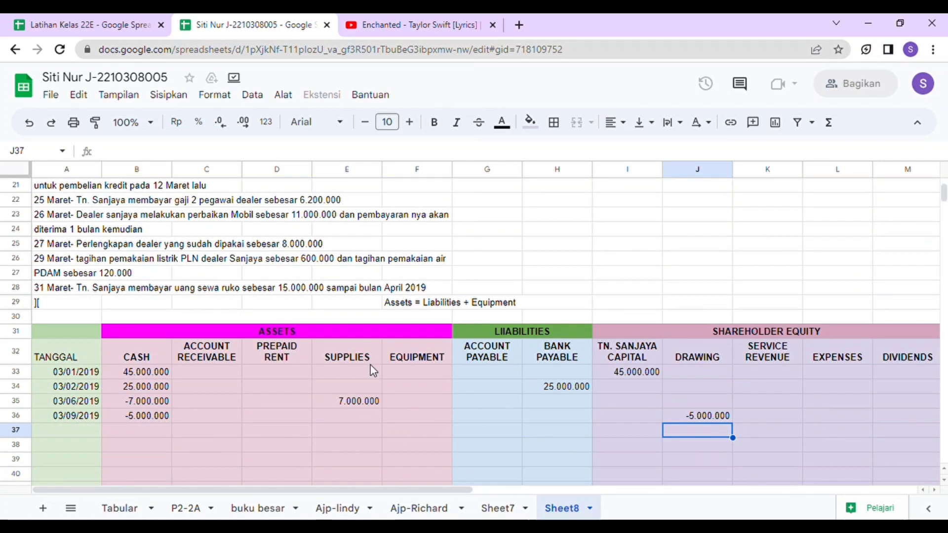
click(66, 432)
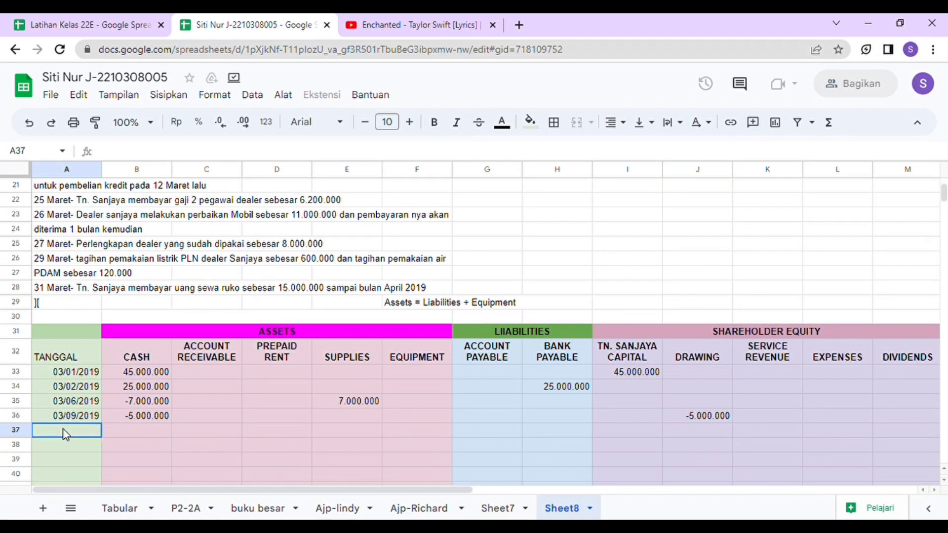
double_click(65, 432)
click(53, 369)
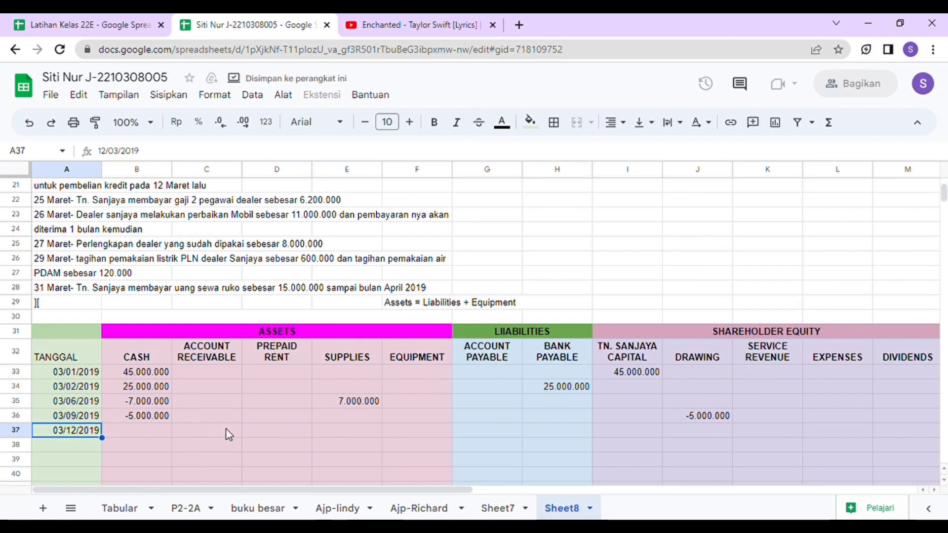
- Enter 20000000 under SUPPLIES in the 12 March row, cell E37
click(345, 429)
text(2000)
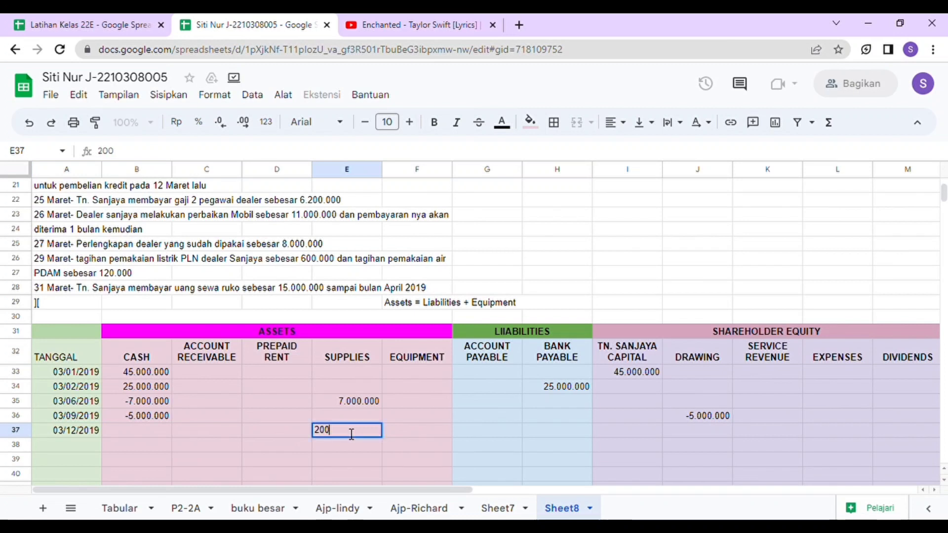
text(0000)
key(Tab)
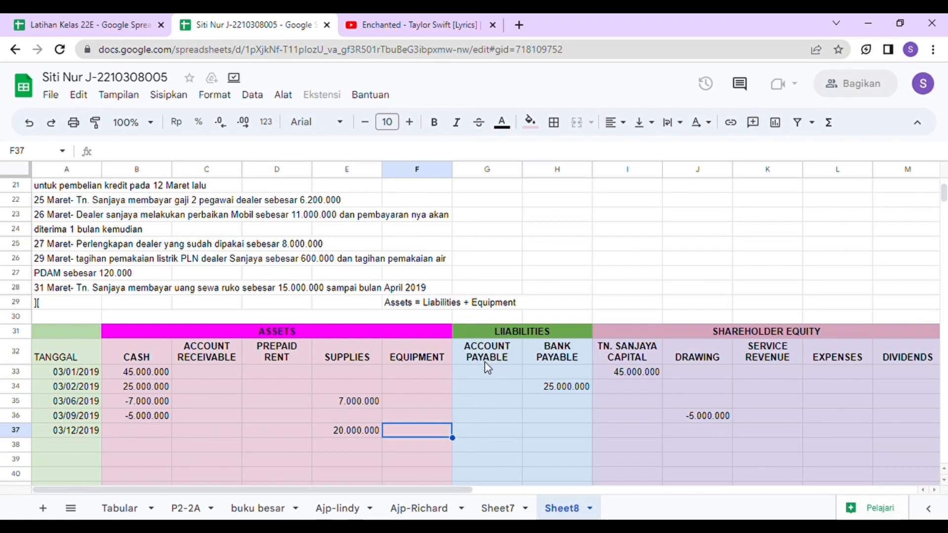
- Enter 20000000 under ACCOUNT PAYABLE in the 12 March row, cell G37
click(483, 428)
text(20)
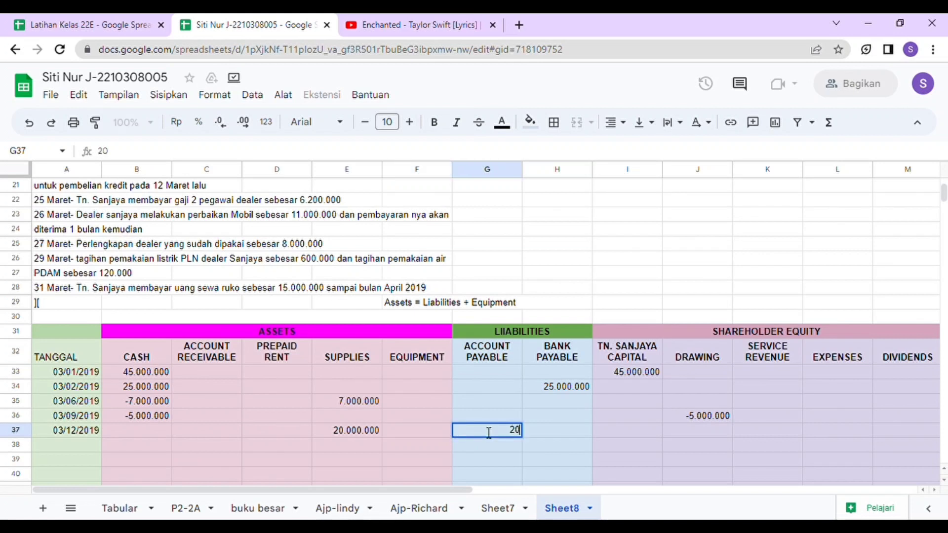
text(.000.)
text(00)
text(00000)
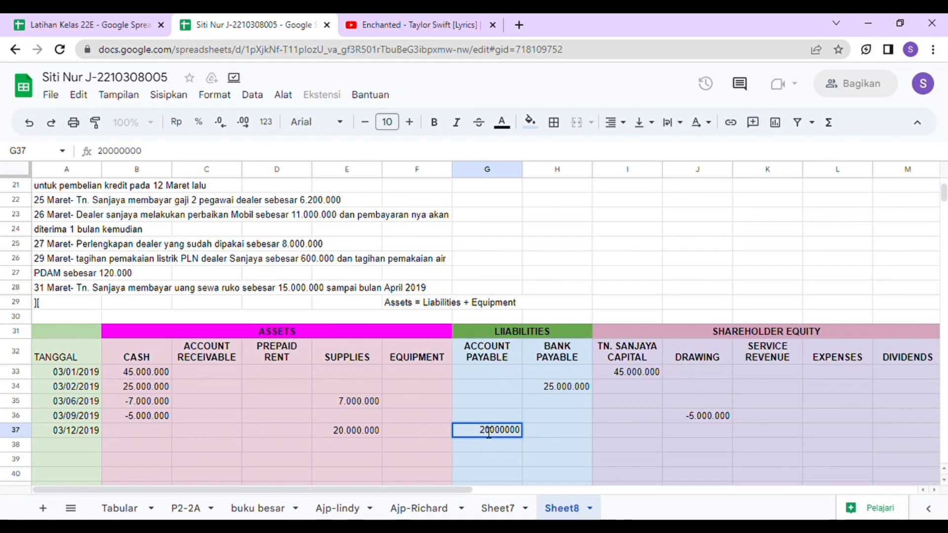
key(Tab)
- Check the column totals, group totals and balance check below the table after the 12 March entries
key(Down)
key(Down)
key(Down)
key(Down)
key(Down)
key(Down)
key(Down)
key(Down)
key(Down)
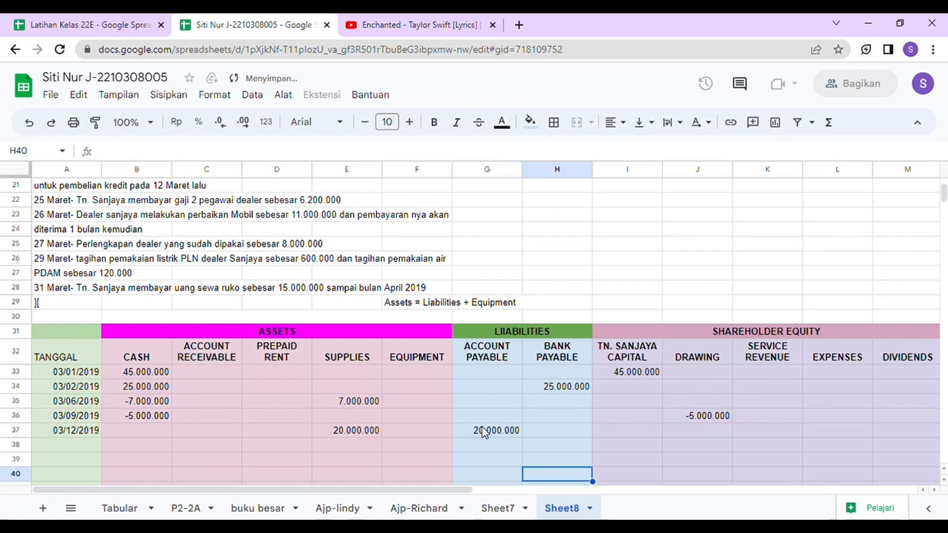
key(Down)
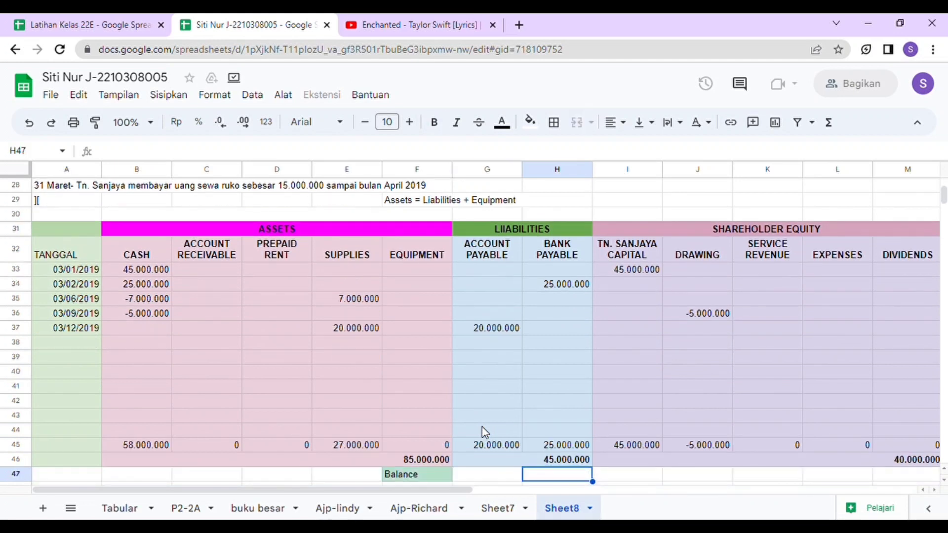
- Go back to the SOAL text and read the 15 March service income transaction
key(Up)
key(Up)
key(Up)
key(Up)
key(Up)
key(Up)
key(Up)
key(Up)
key(Up)
key(Up)
key(Up)
key(Up)
key(Up)
key(Up)
key(Up)
key(Up)
key(Up)
key(Up)
key(Up)
key(Up)
key(Up)
key(Up)
key(Up)
key(Up)
key(Up)
key(Up)
key(Up)
key(Up)
key(Up)
key(Up)
key(Up)
key(Up)
key(Up)
key(Up)
key(Up)
key(Up)
key(Up)
key(Up)
key(Up)
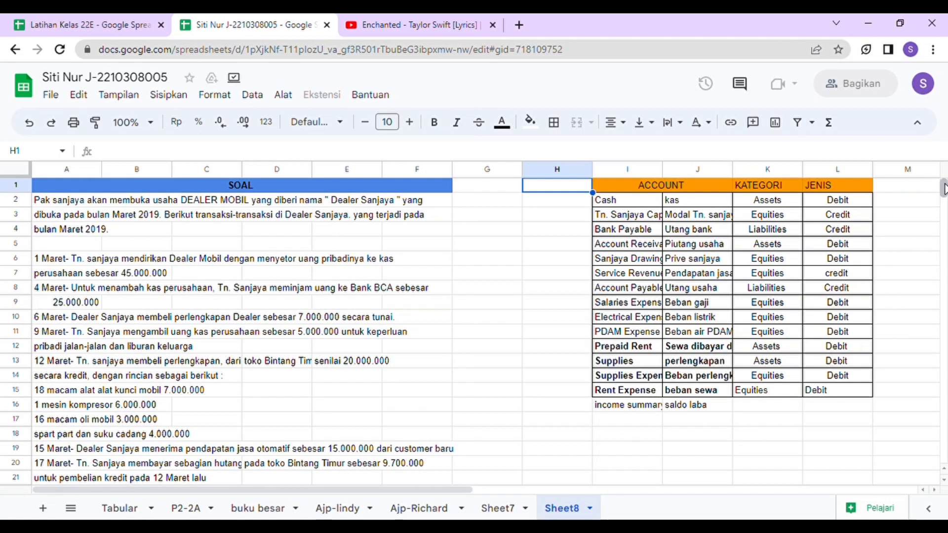
- Set the TANGGAL cell A38 to 15 March 2019 using its date picker
scroll(943, 187, down, 1)
scroll(943, 187, down, 3)
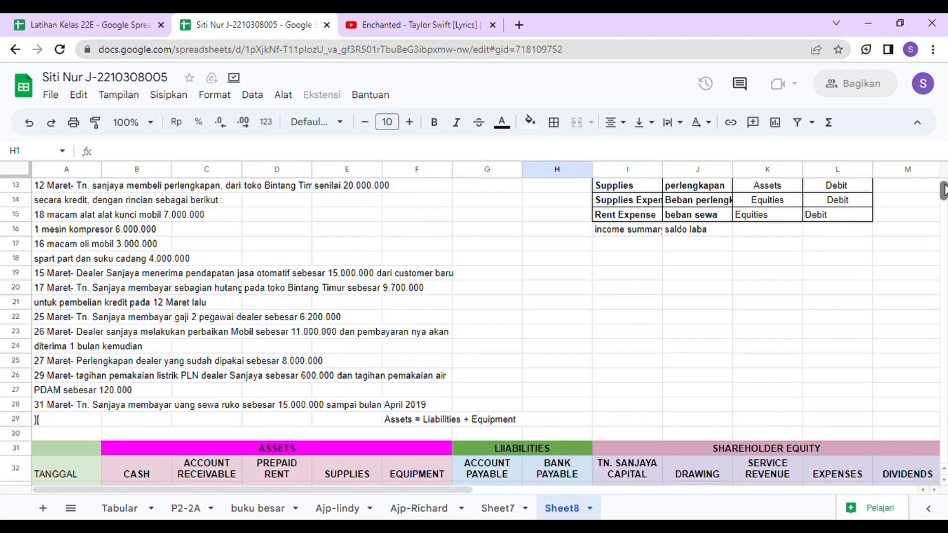
scroll(943, 190, down, 1)
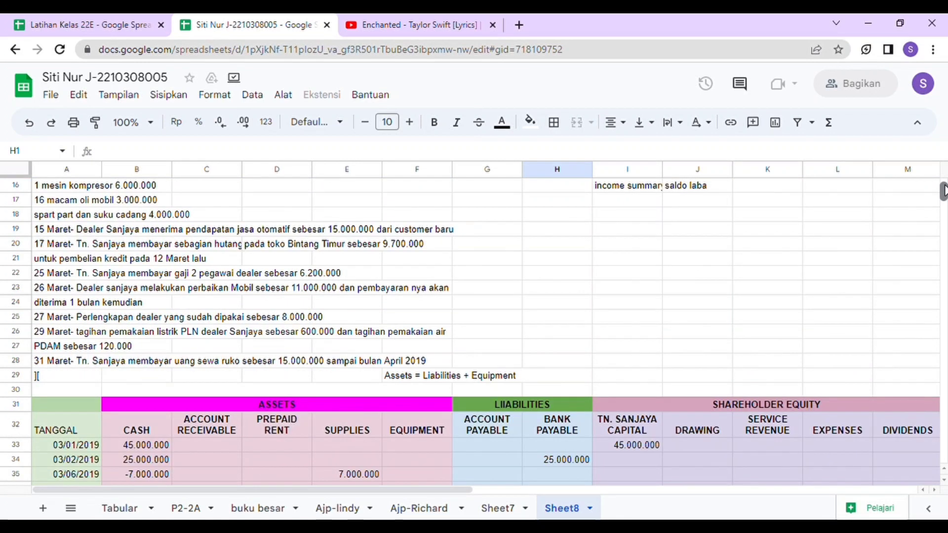
scroll(943, 190, down, 1)
scroll(943, 191, down, 1)
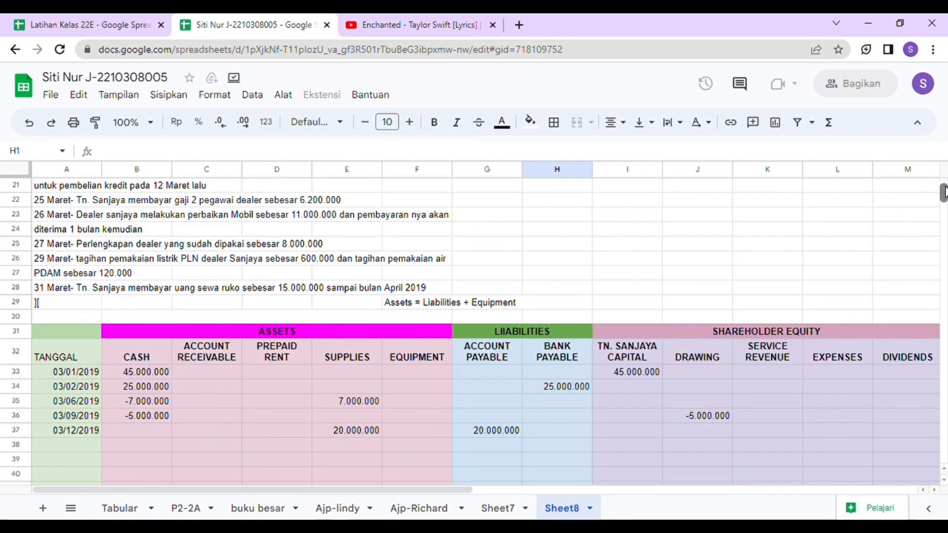
click(69, 445)
double_click(69, 445)
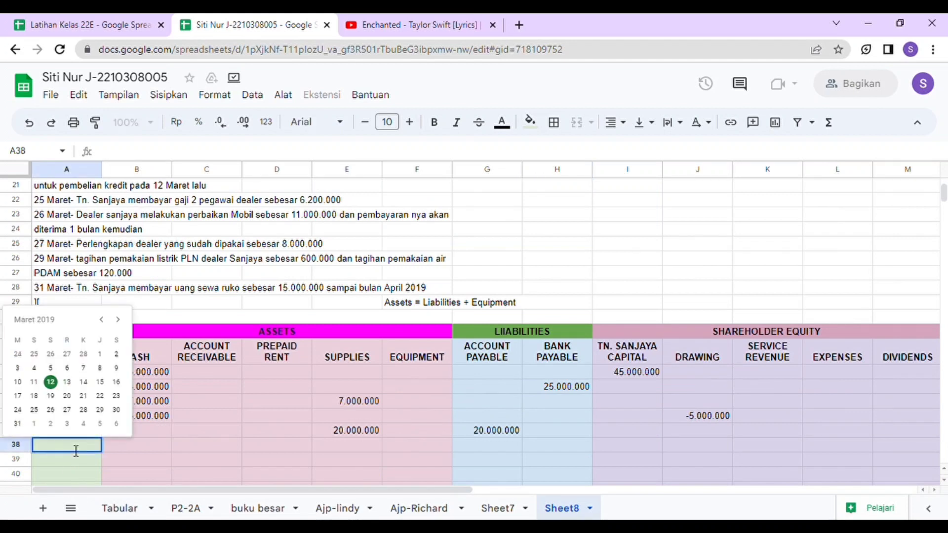
click(101, 382)
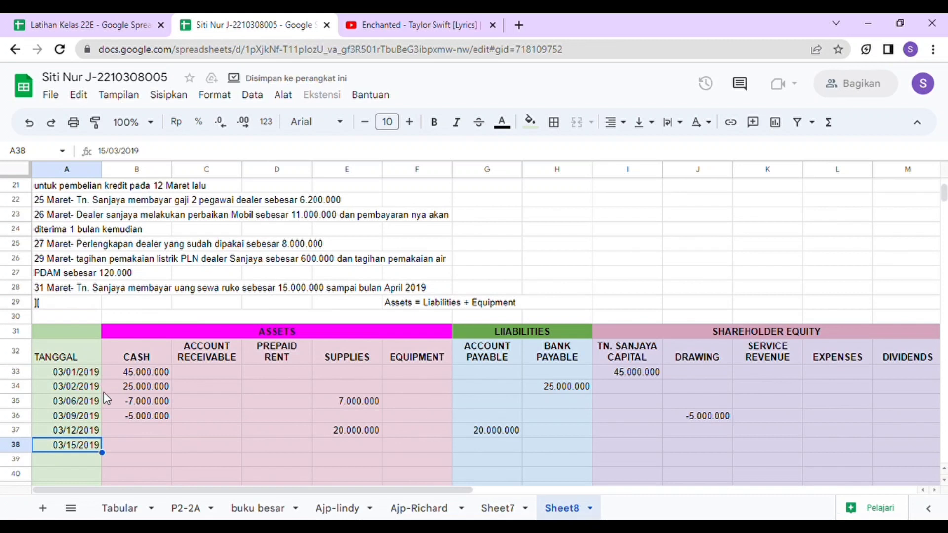
- Enter 15000000 under CASH in the 15 March row, cell B38
click(129, 451)
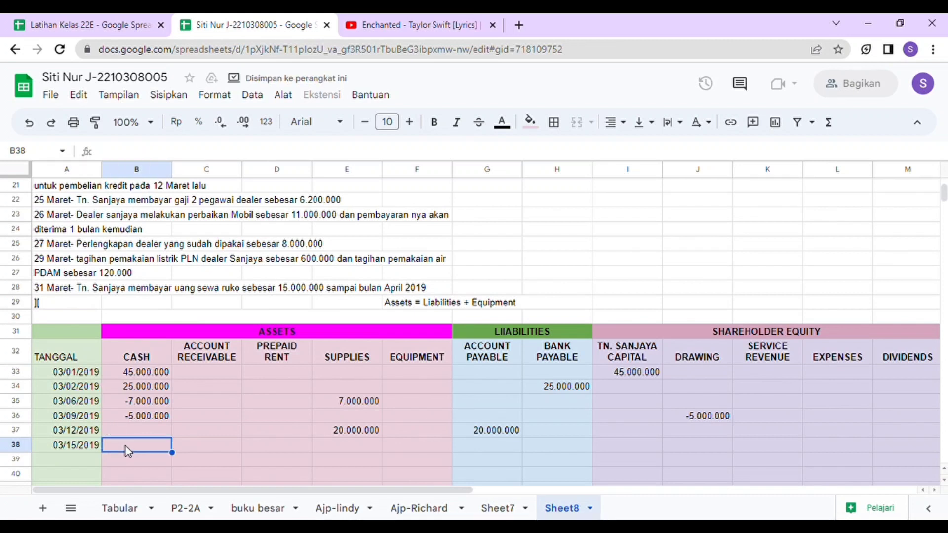
text(15)
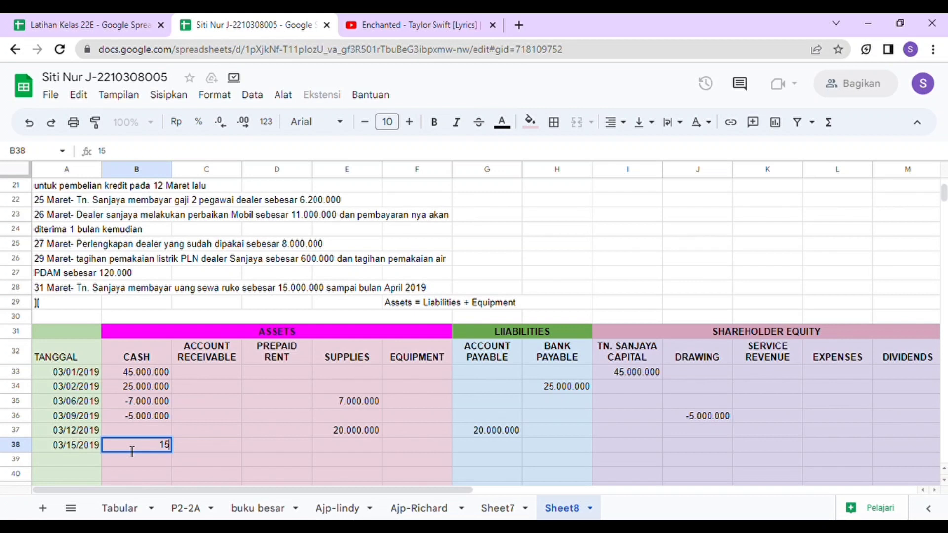
text(000000)
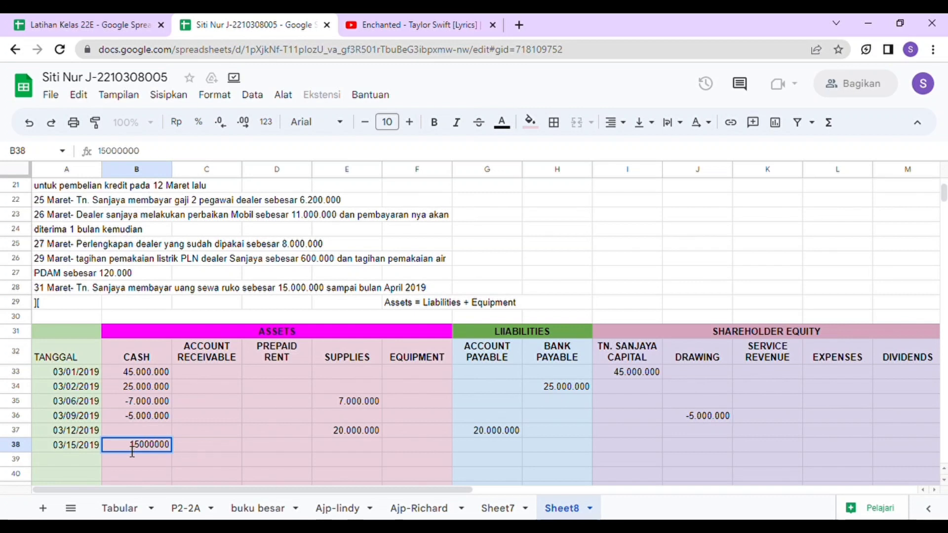
key(Tab)
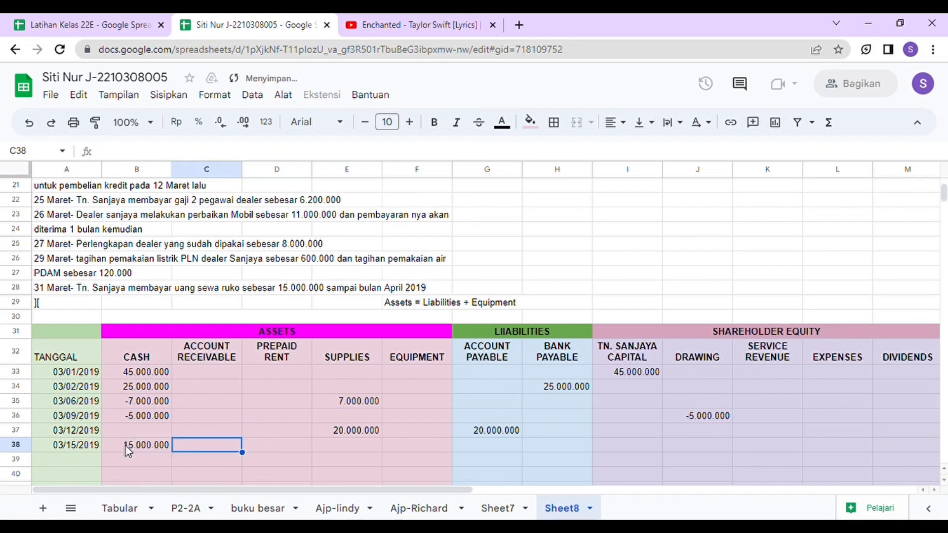
- Enter 15000000 under SERVICE REVENUE in the 15 March row, cell K38
key(Right)
key(Right)
key(Right)
key(Right)
key(Right)
key(Right)
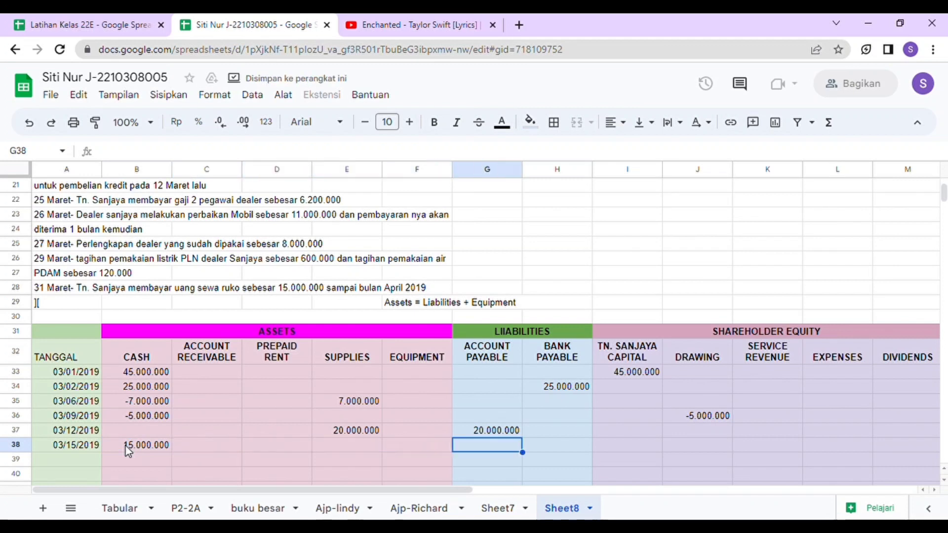
key(Right)
key(Right)
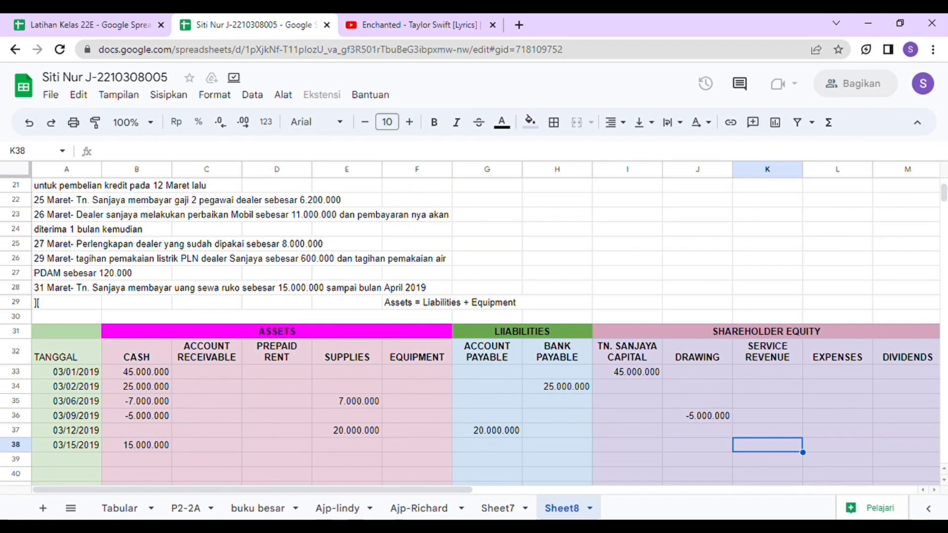
text(15000)
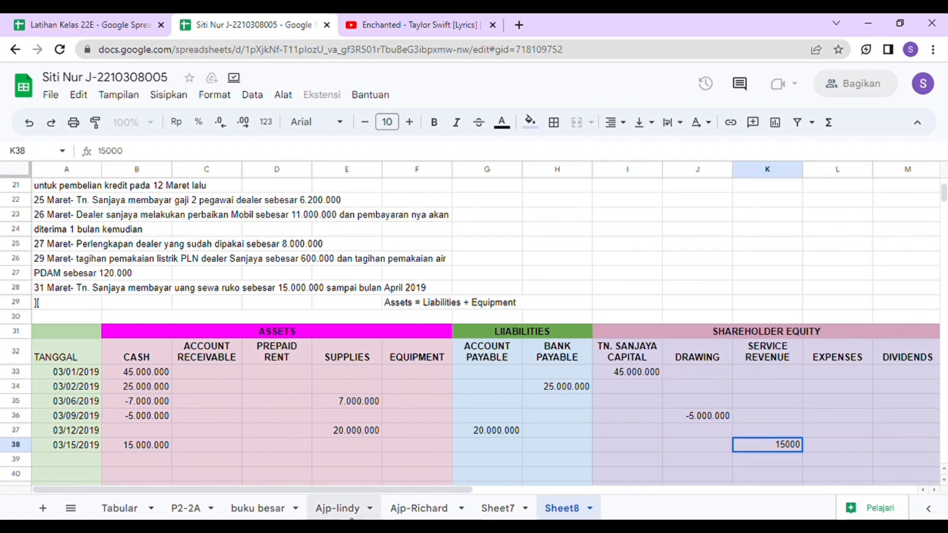
text(000)
key(Return)
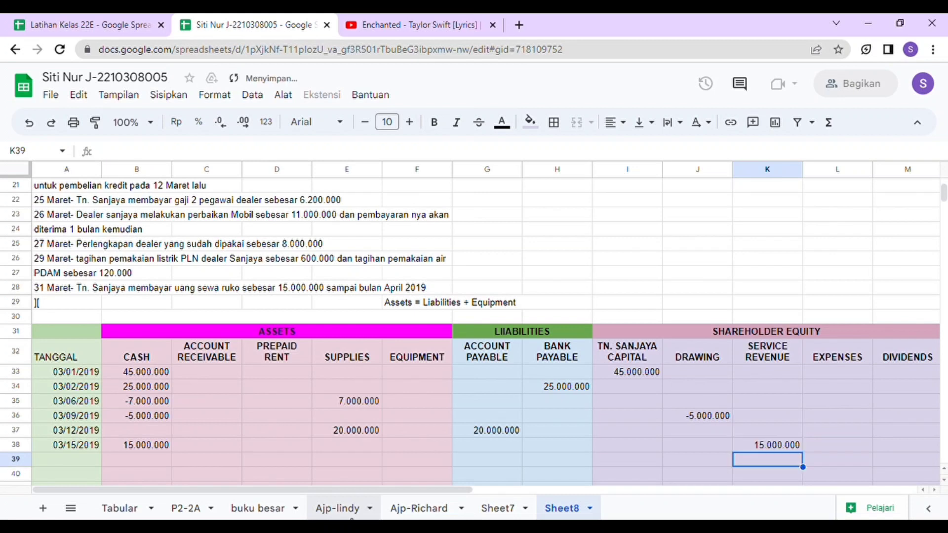
- Consult the 17 March debt payment in the SOAL text and set the TANGGAL cell A39 to 17 March 2019
drag(945, 196, 946, 193)
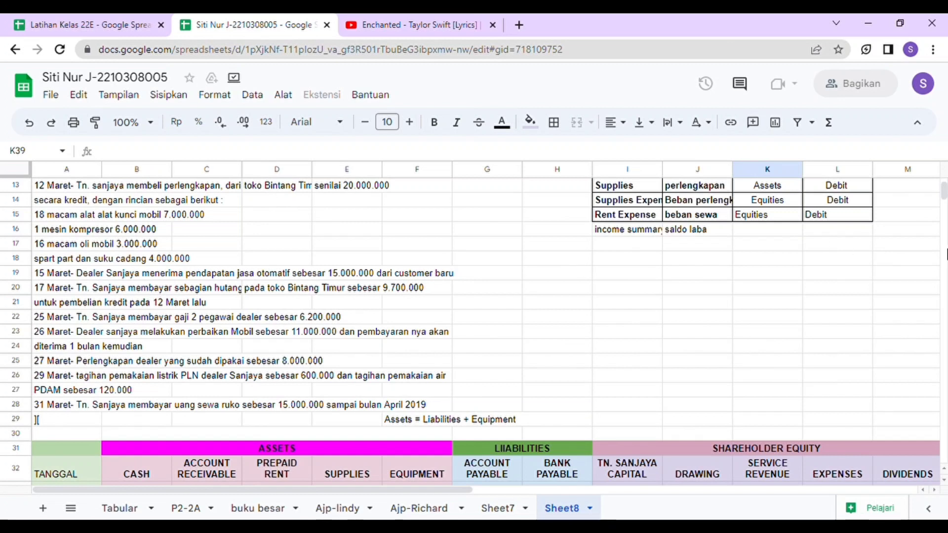
scroll(942, 195, down, 1)
scroll(943, 198, down, 1)
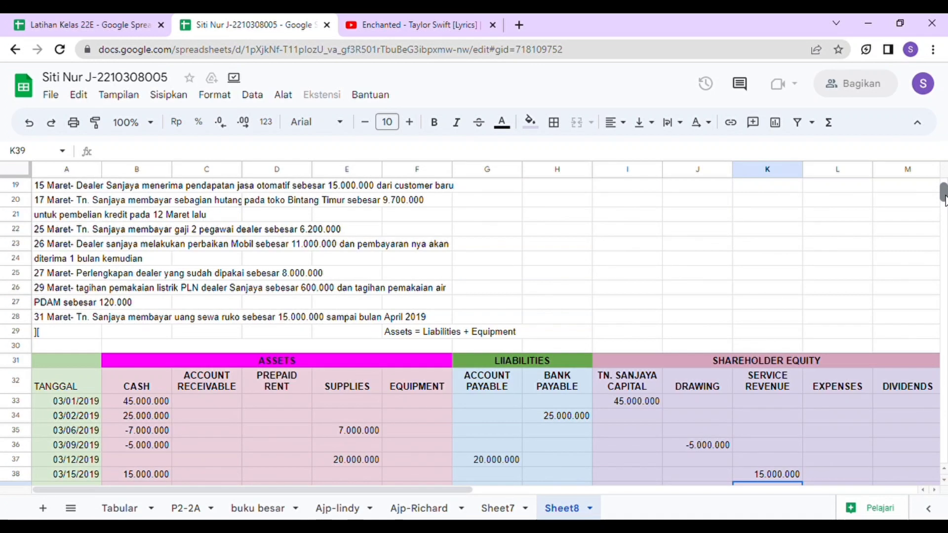
scroll(942, 197, down, 1)
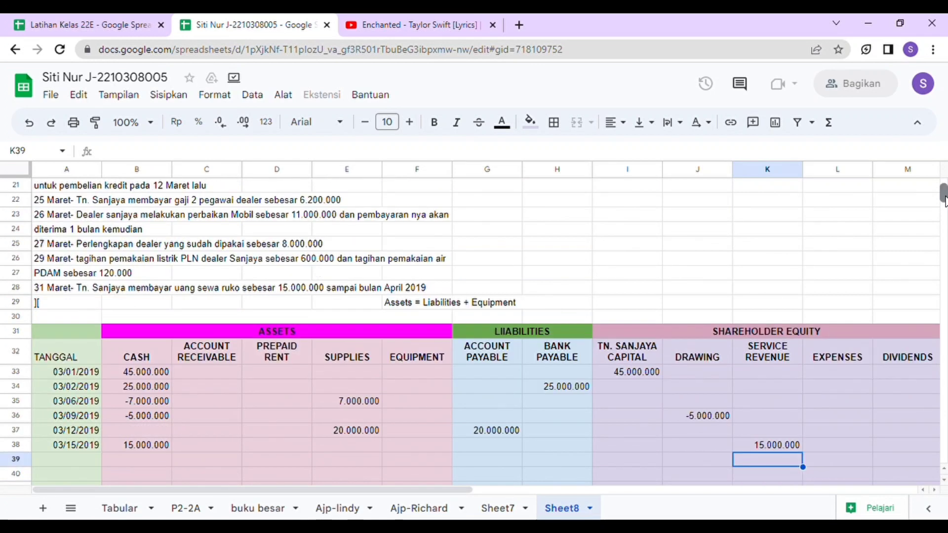
double_click(78, 460)
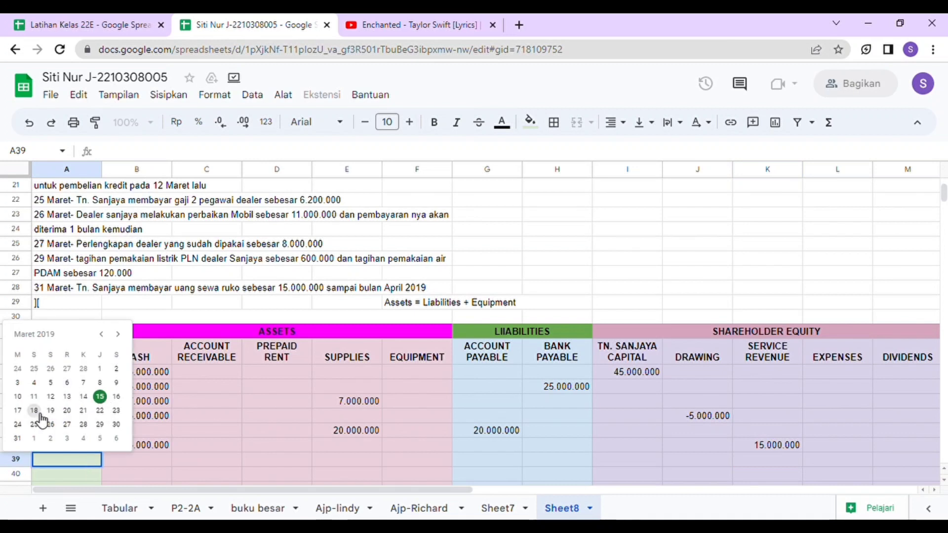
click(17, 410)
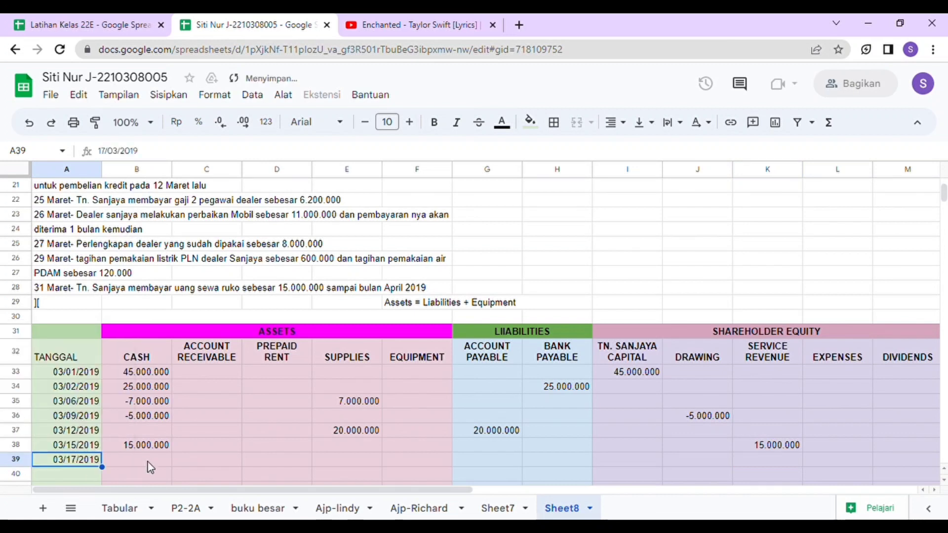
- Enter -9700000 under CASH in the 17 March row, cell B39
click(147, 461)
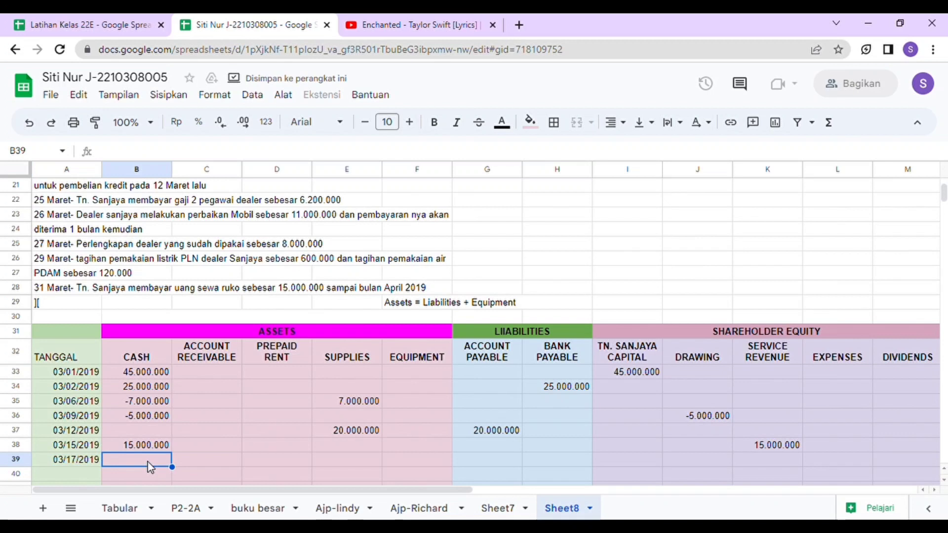
text(-97)
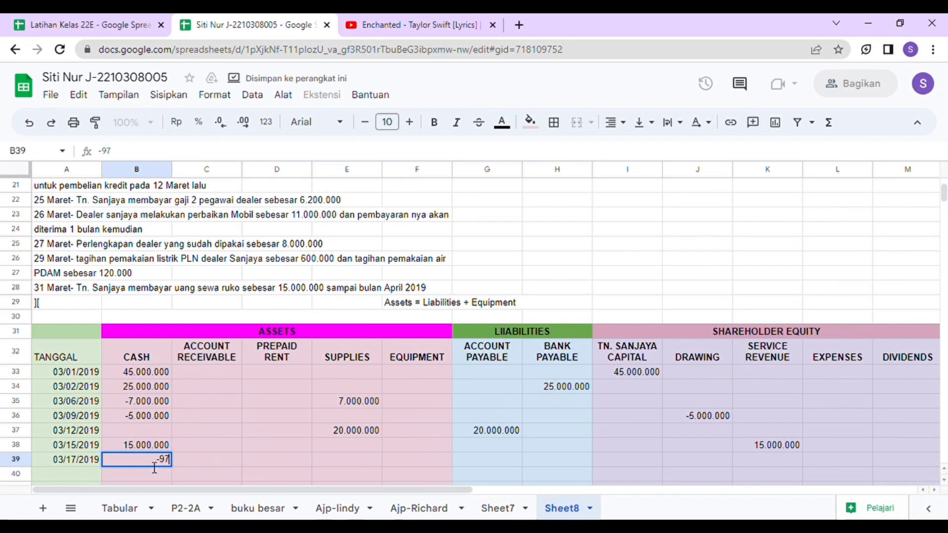
text(00000)
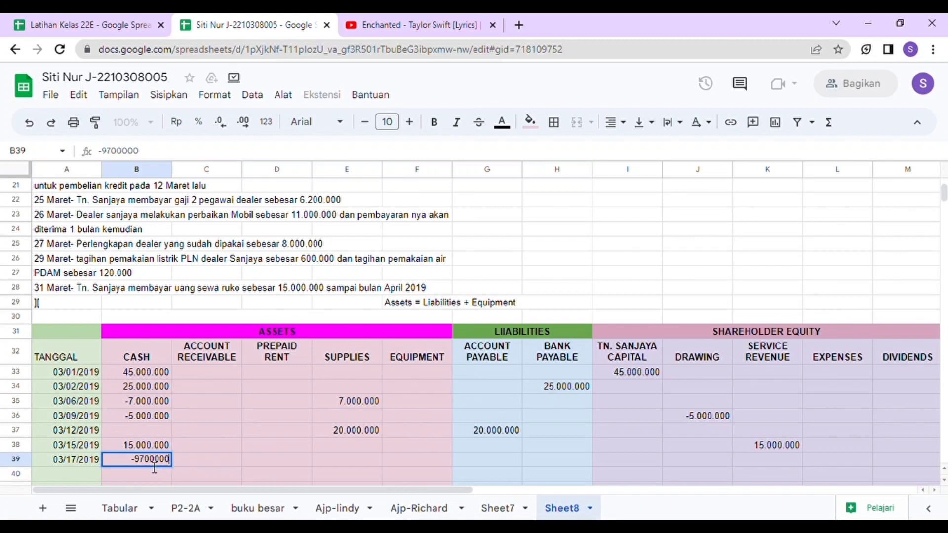
key(Tab)
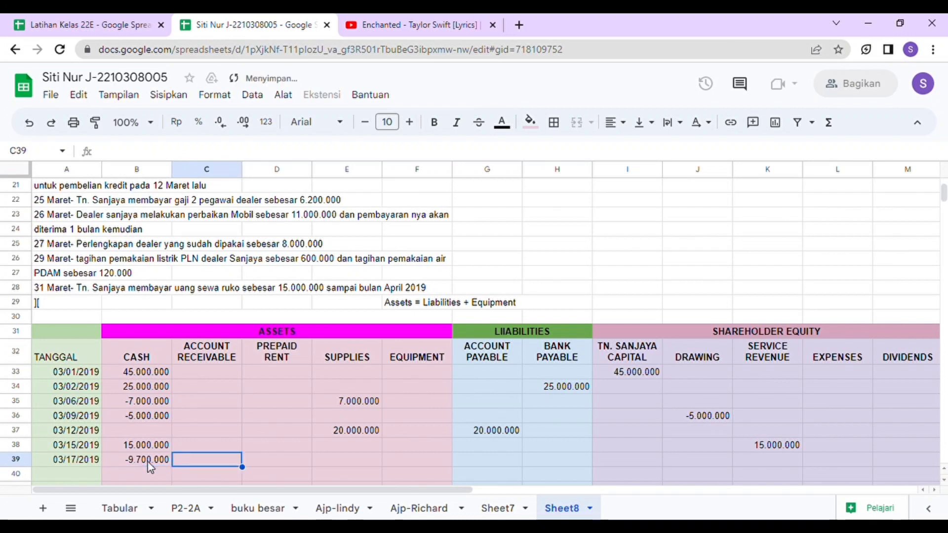
- Enter -9700000 under ACCOUNT PAYABLE in the 17 March row, cell G39, and check the column totals
key(Tab)
key(Tab)
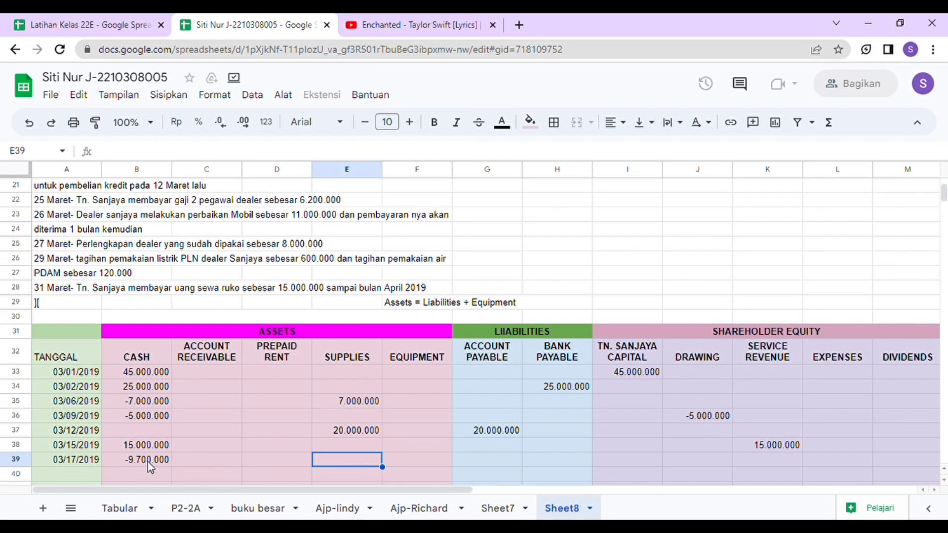
key(Tab)
key(Tab)
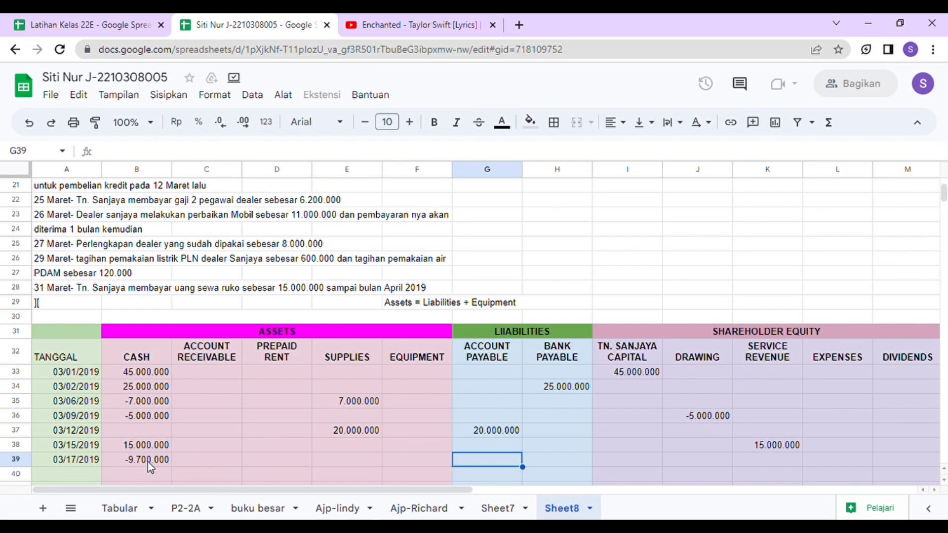
text(-9)
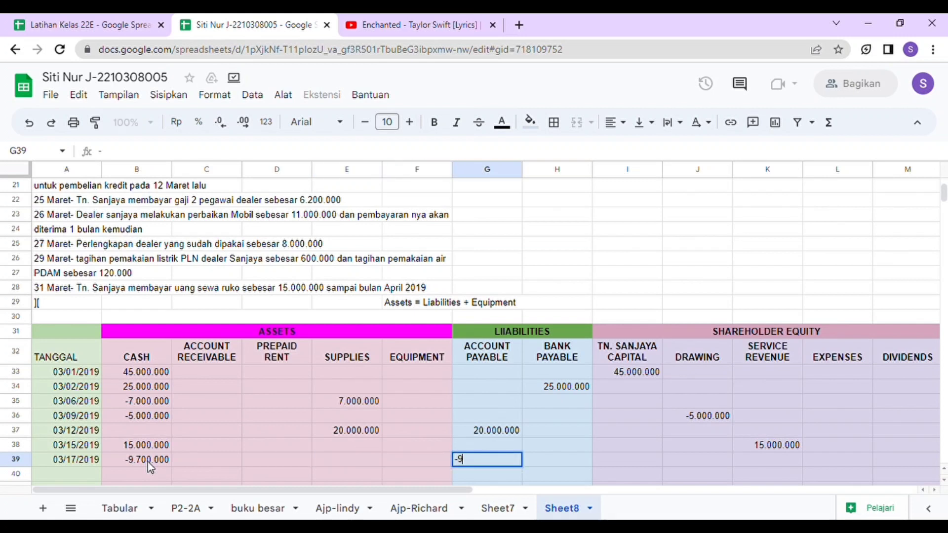
text(700000)
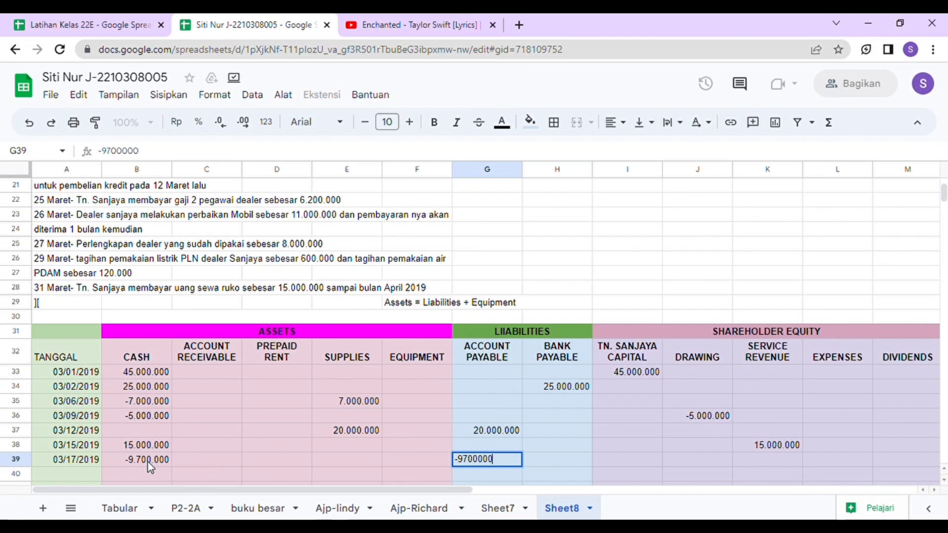
key(Return)
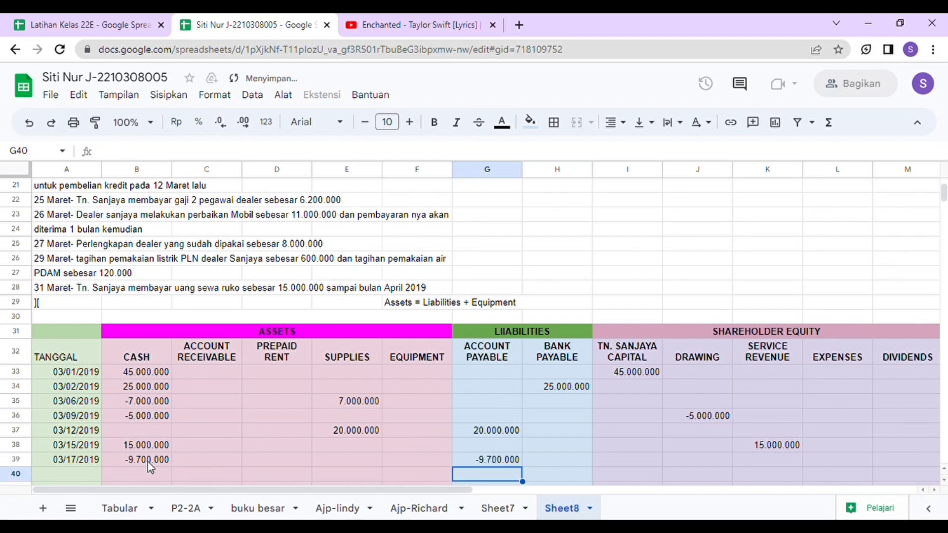
key(Down)
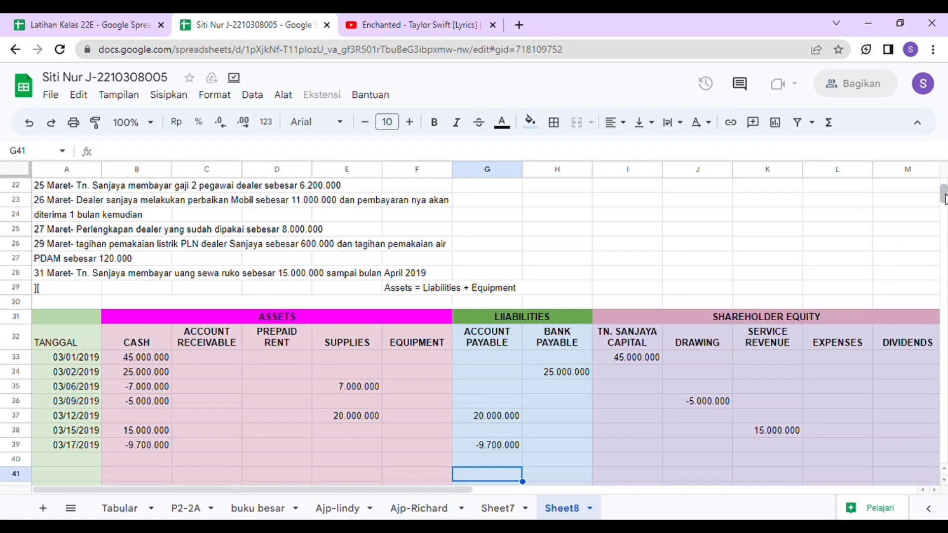
scroll(943, 198, down, 3)
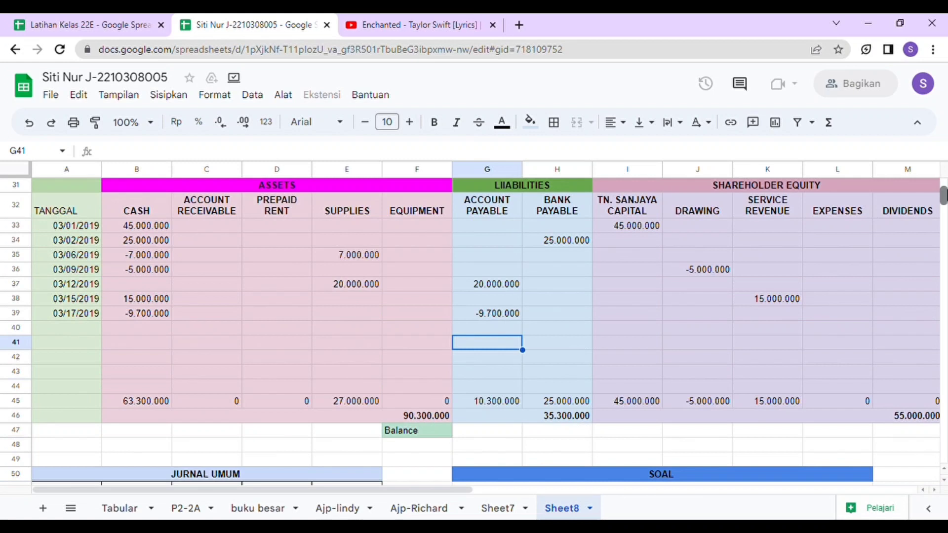
- Consult the 25 March salary payment in the transaction text and set the TANGGAL cell A40 to 25 March 2019
scroll(677, 259, up, 7)
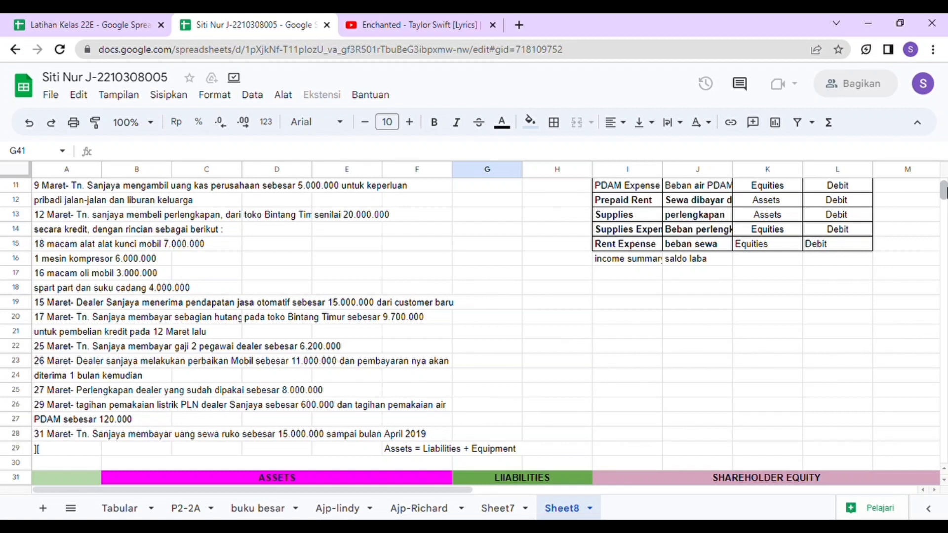
scroll(943, 190, down, 4)
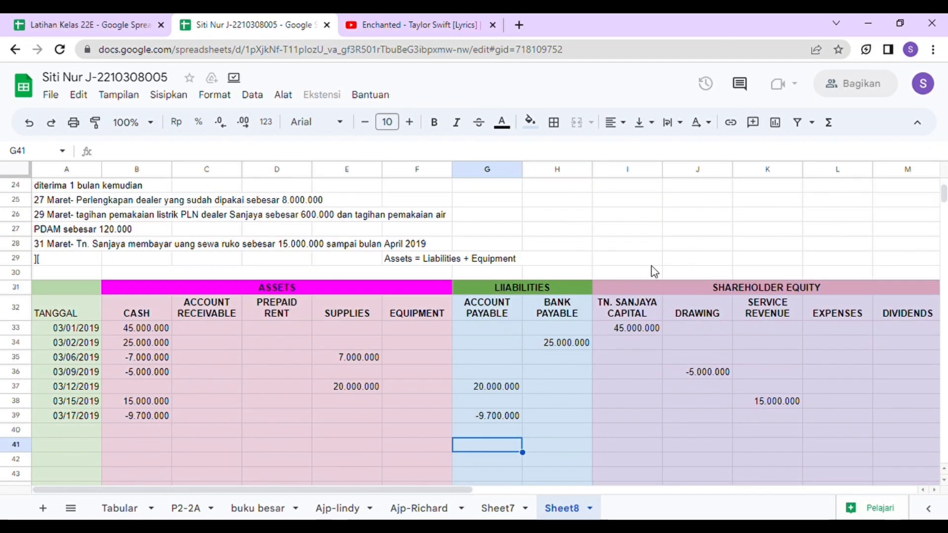
double_click(79, 430)
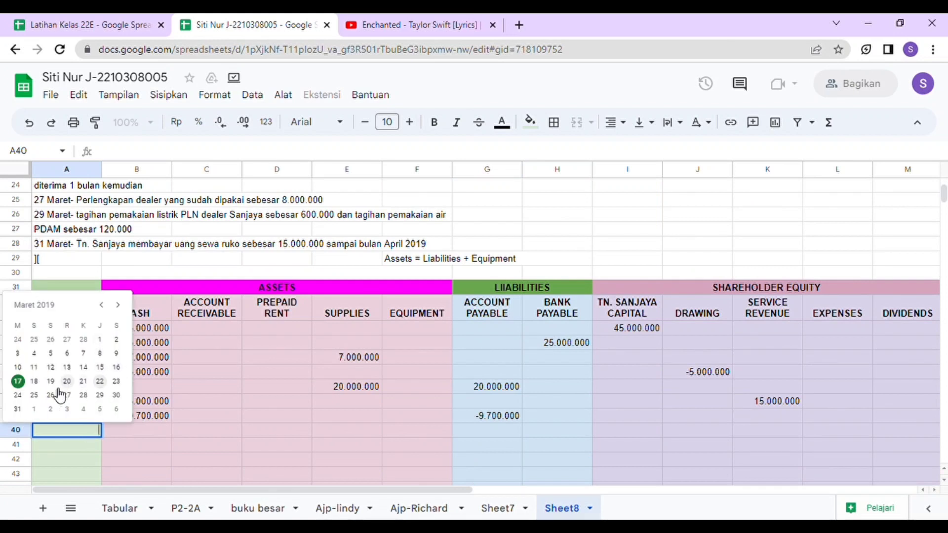
click(34, 395)
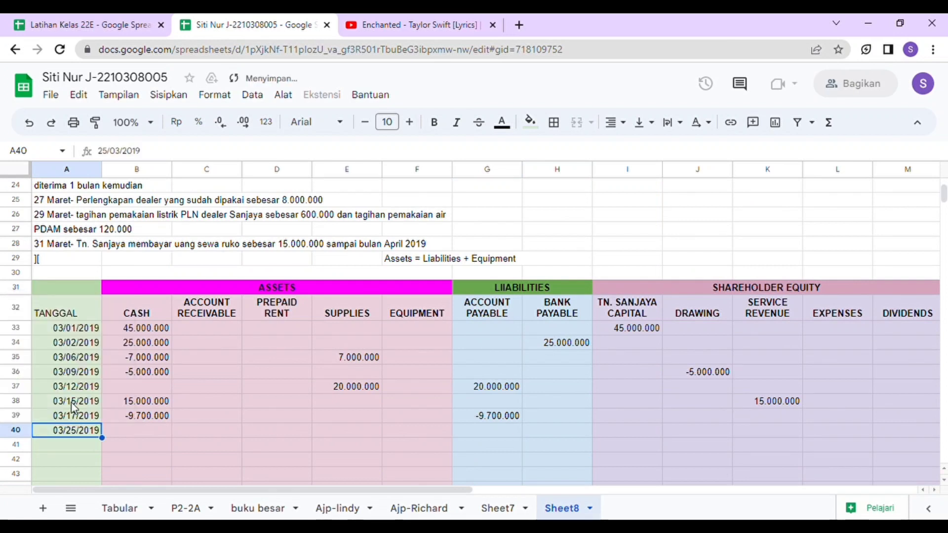
- Enter -6200000 under CASH in the 25 March row, cell B40
click(158, 432)
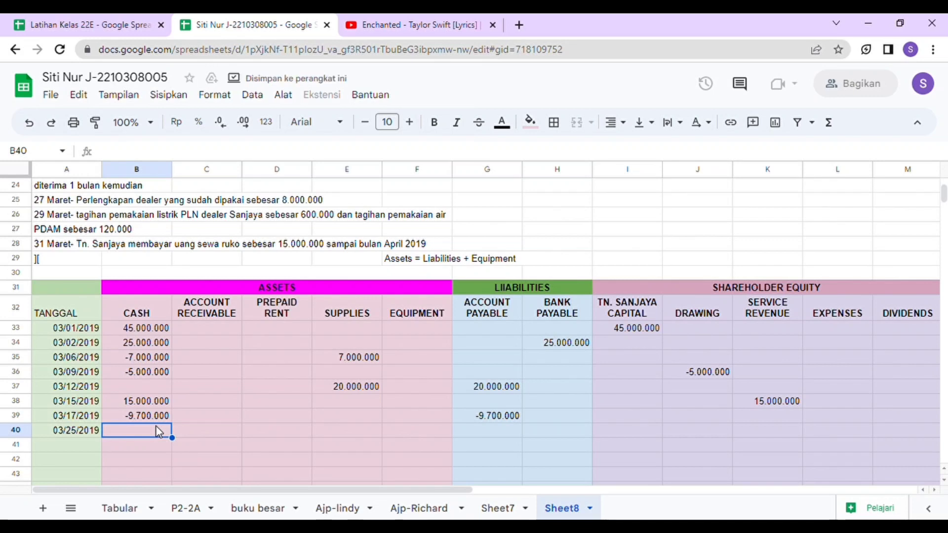
double_click(162, 432)
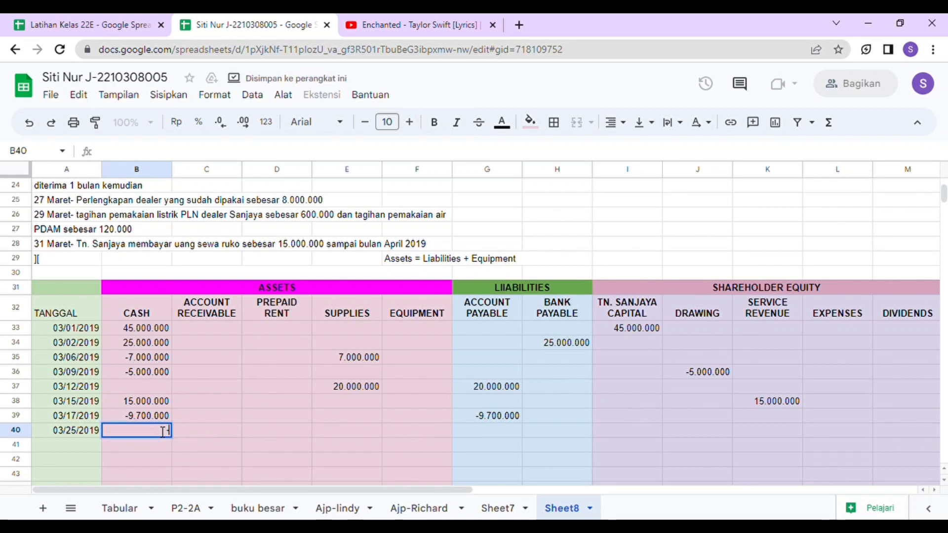
text(-6200000)
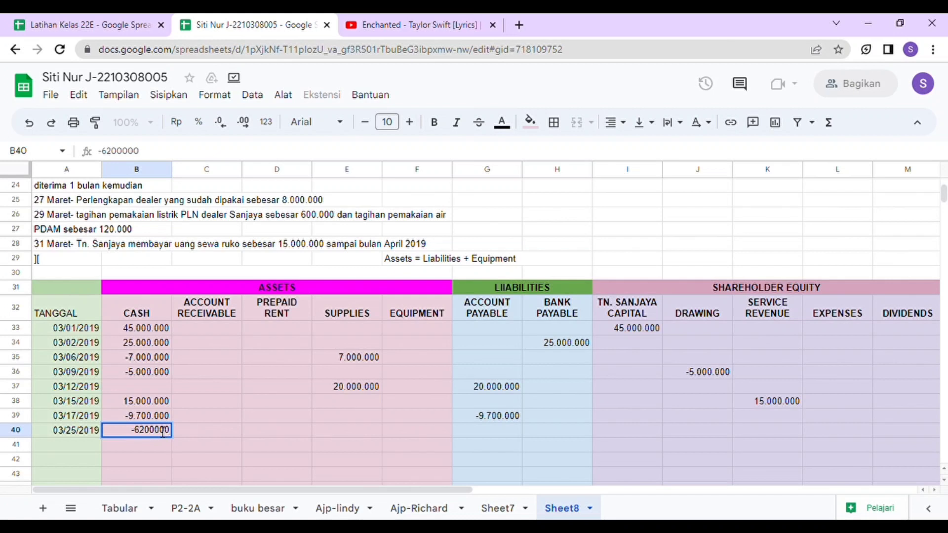
key(Tab)
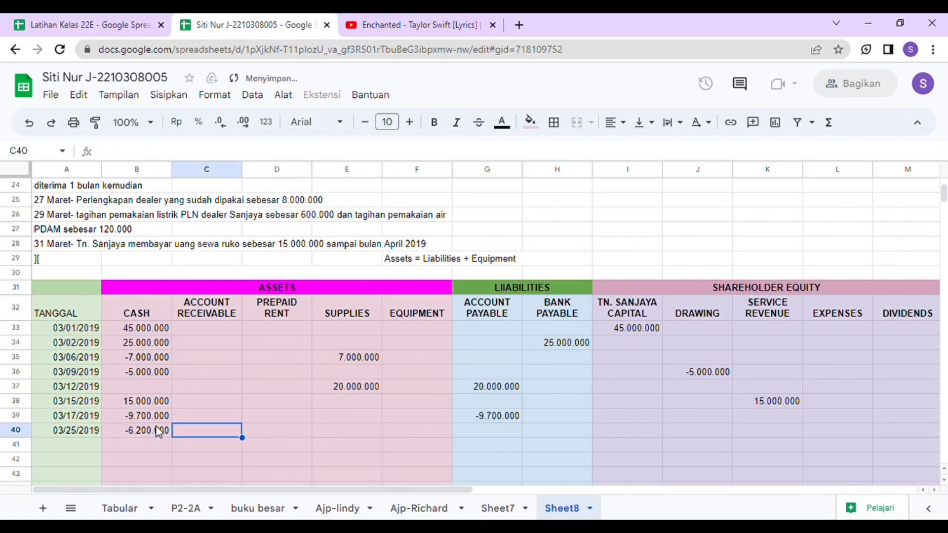
- Enter -6200000 under EXPENSES in the 25 March row, cell L40
key(Right)
key(Right)
key(Right)
key(Right)
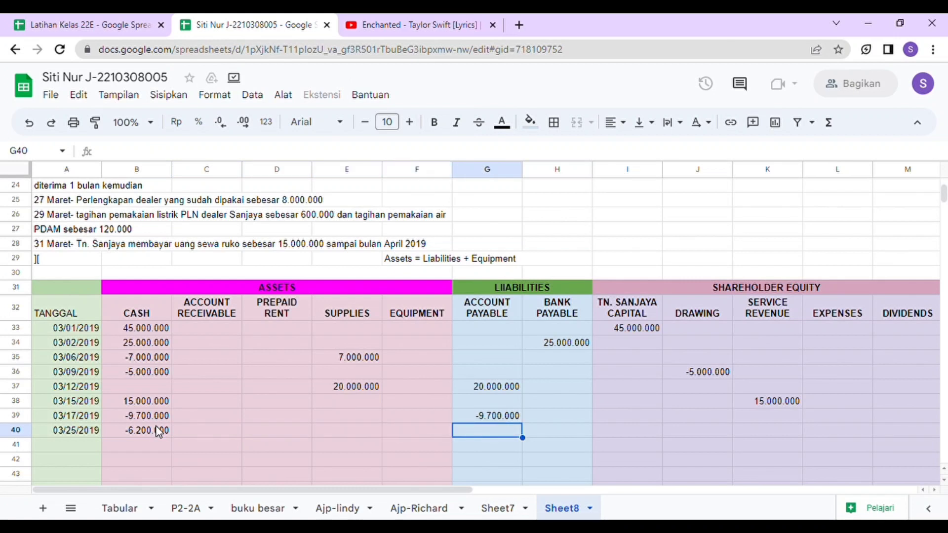
key(Right)
key(Right)
key(Right)
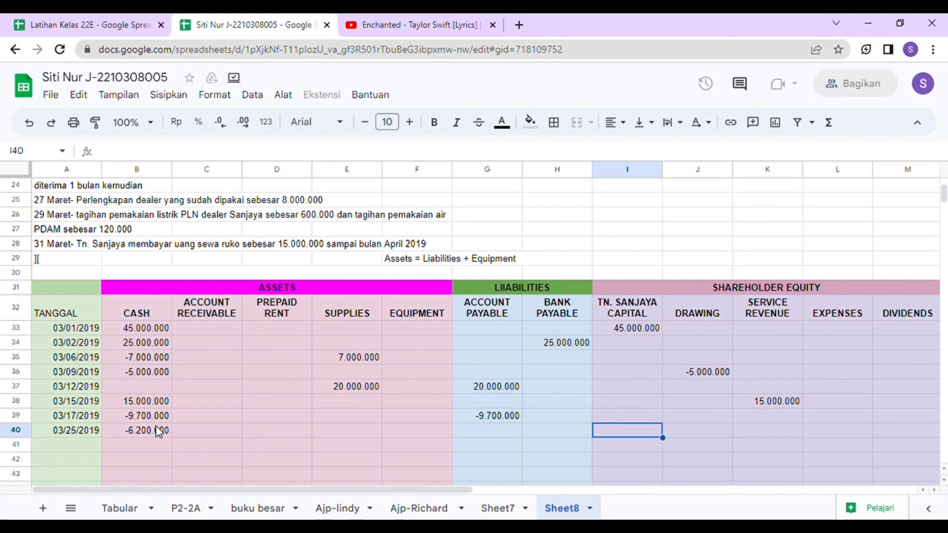
key(Right)
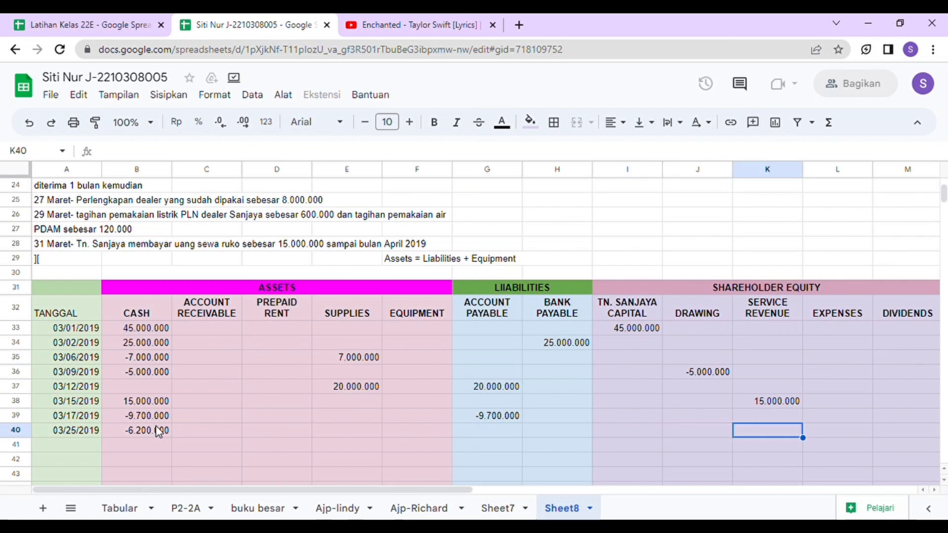
key(Right)
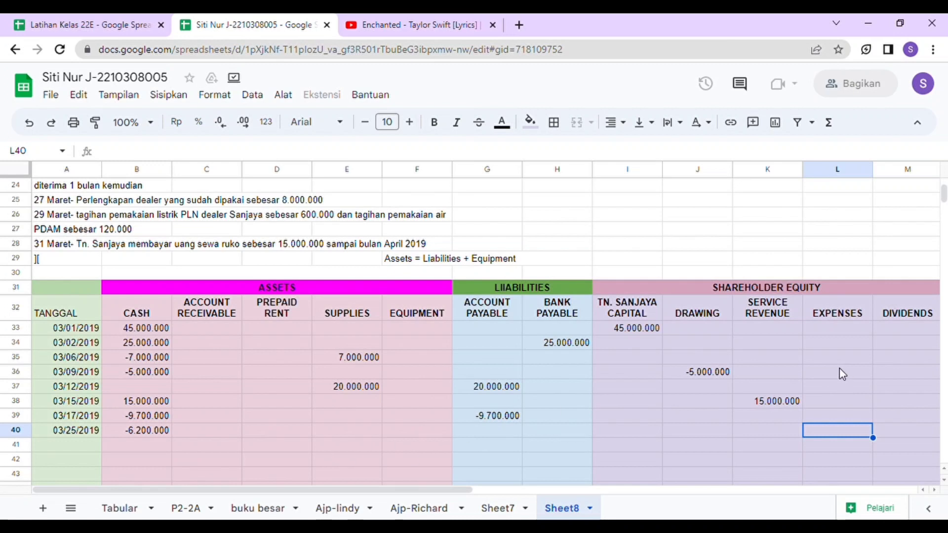
text(-)
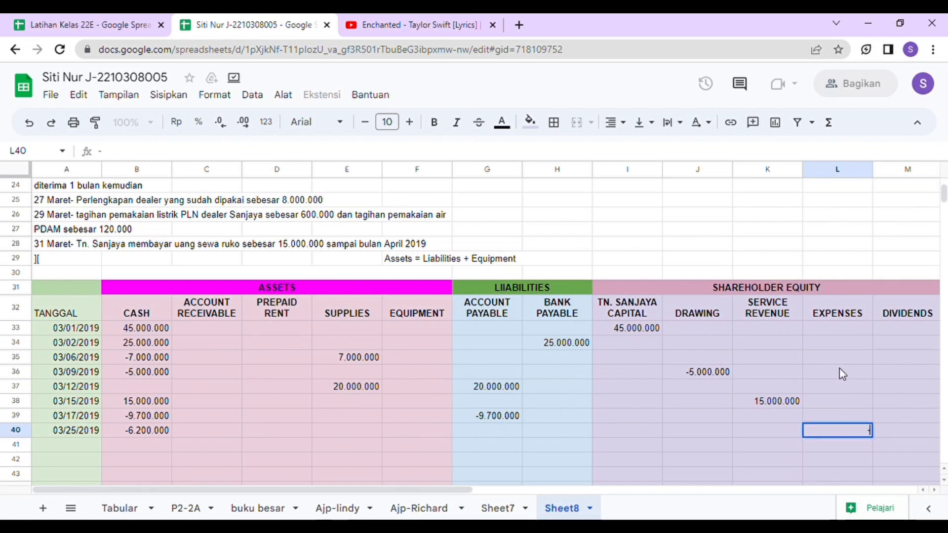
text(6200000)
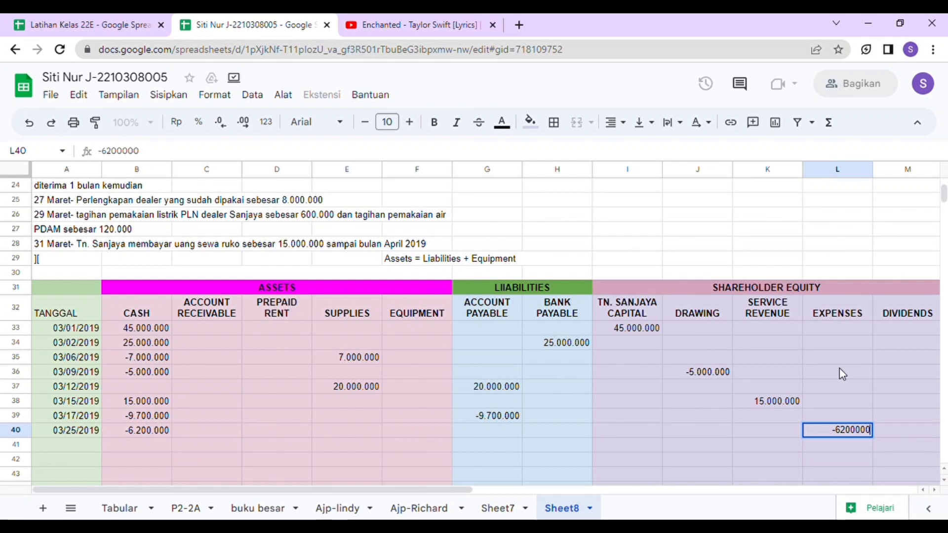
key(Return)
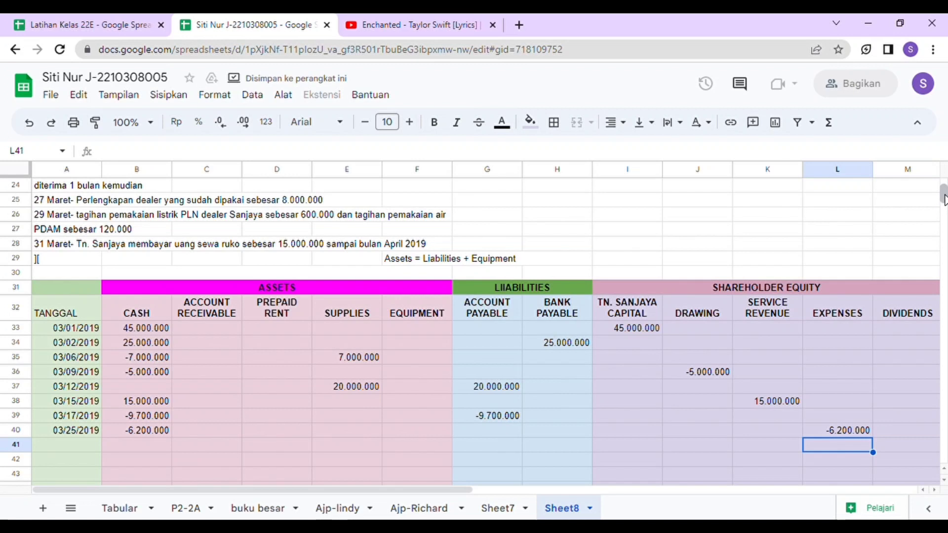
- Consult the 26 March car repair transaction in the text and set the TANGGAL cell A41 to 26 March 2019
drag(944, 195, 944, 196)
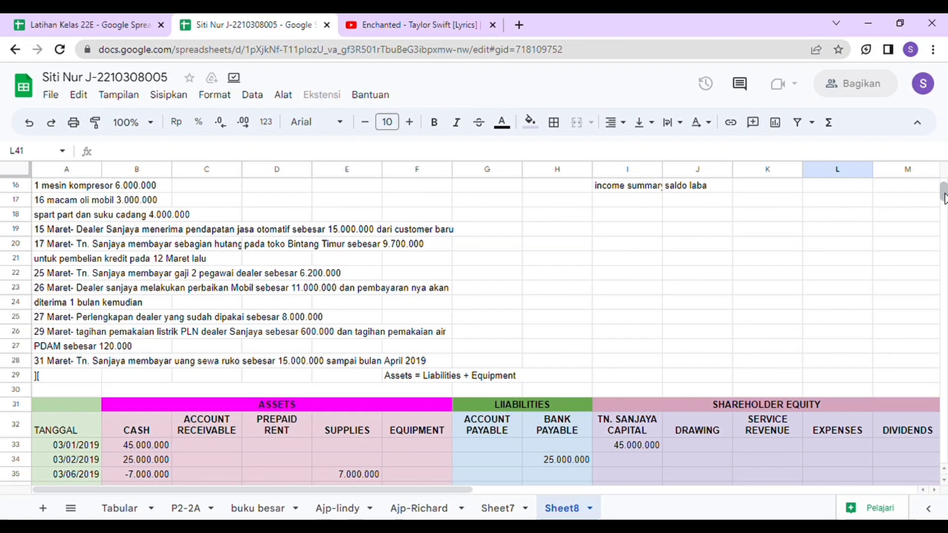
click(767, 316)
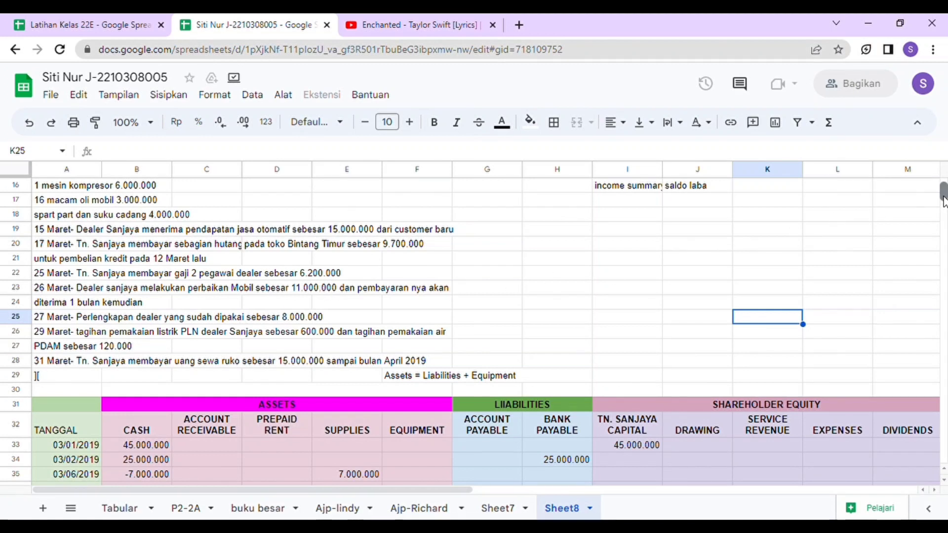
scroll(941, 202, down, 2)
scroll(944, 203, down, 2)
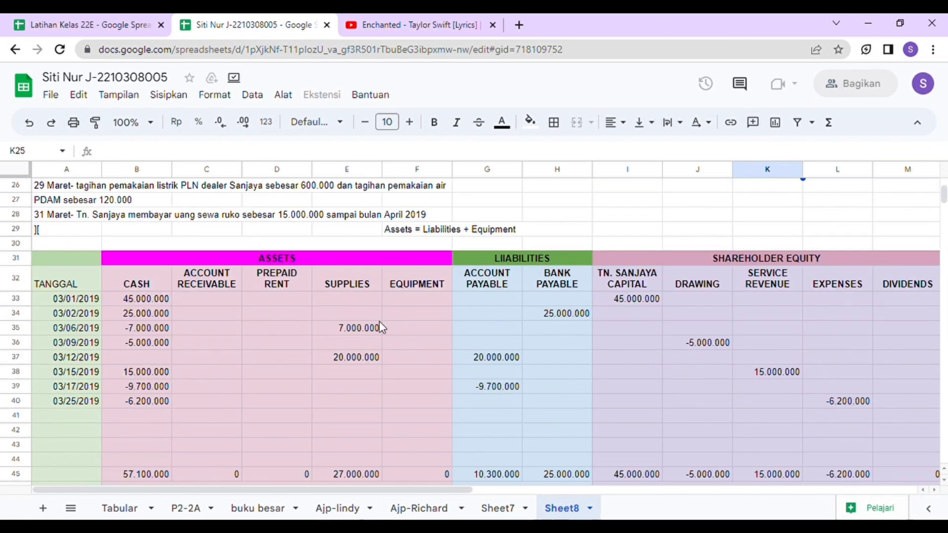
double_click(78, 419)
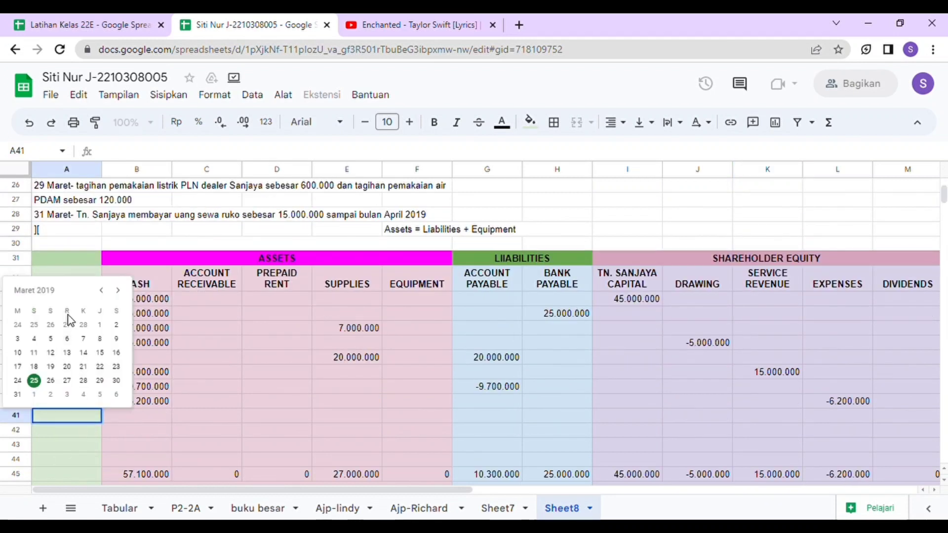
click(51, 380)
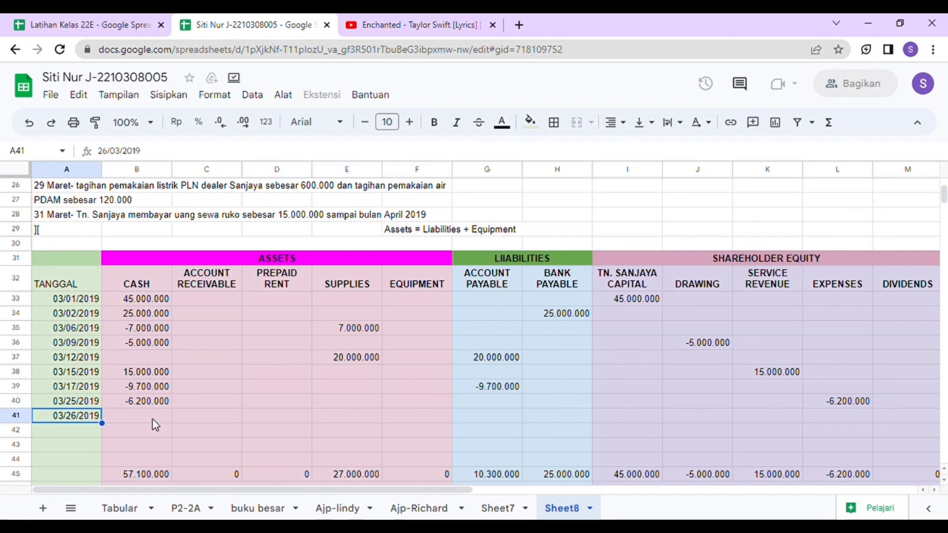
- Enter 11000000 under ACCOUNT RECEIVABLE in the 26 March row, cell C41
click(188, 420)
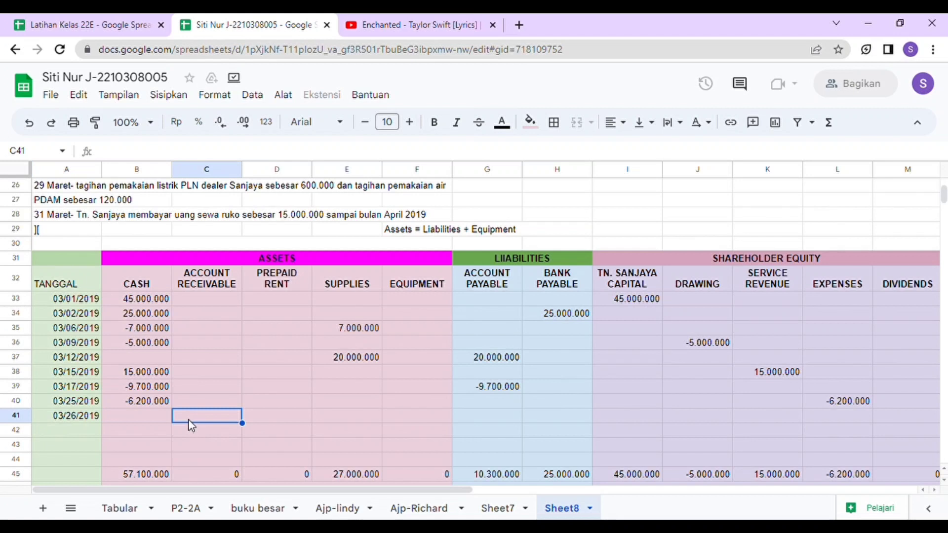
text(110)
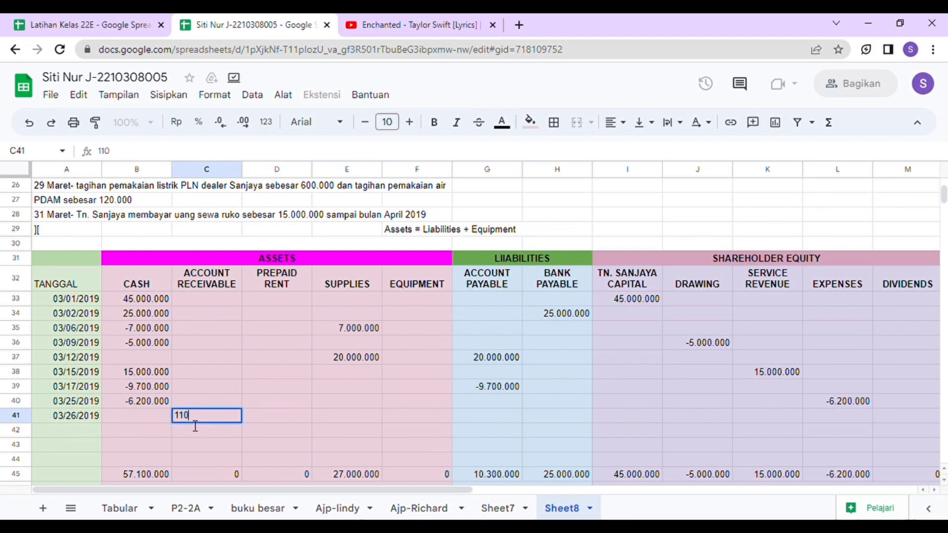
text(00000)
key(Tab)
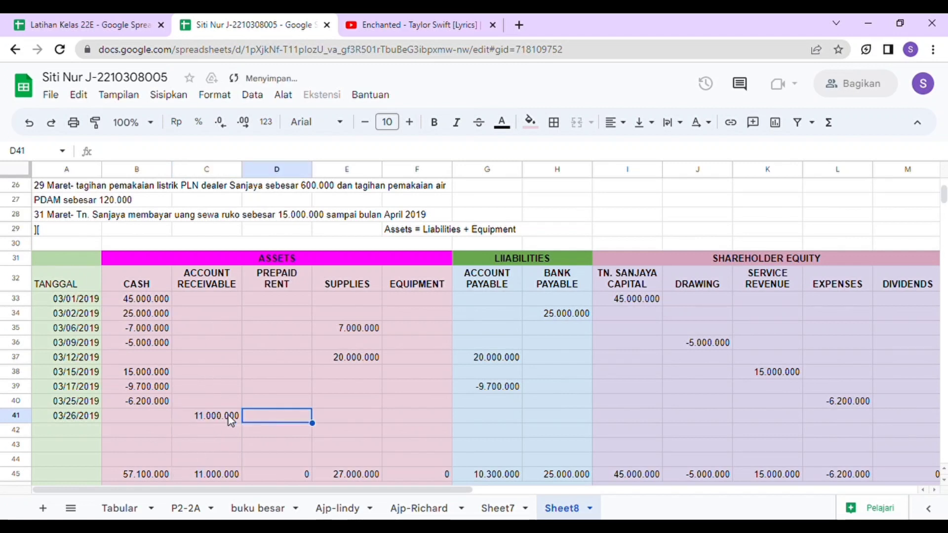
- Enter 11000000 under EXPENSES in the 26 March row, cell L41, and check the totals and balance below the table
key(Right)
key(Right)
key(Right)
key(Right)
key(Right)
key(Right)
key(Right)
key(Right)
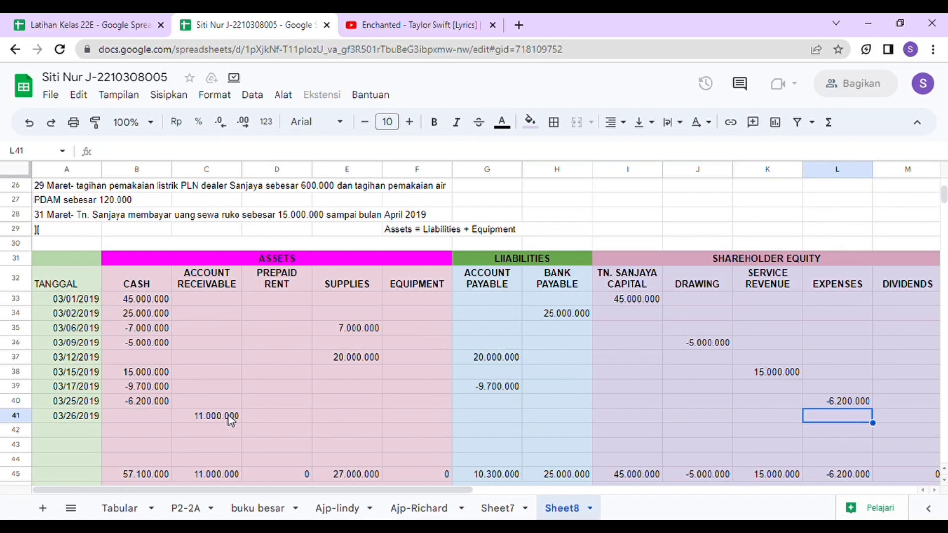
text(11)
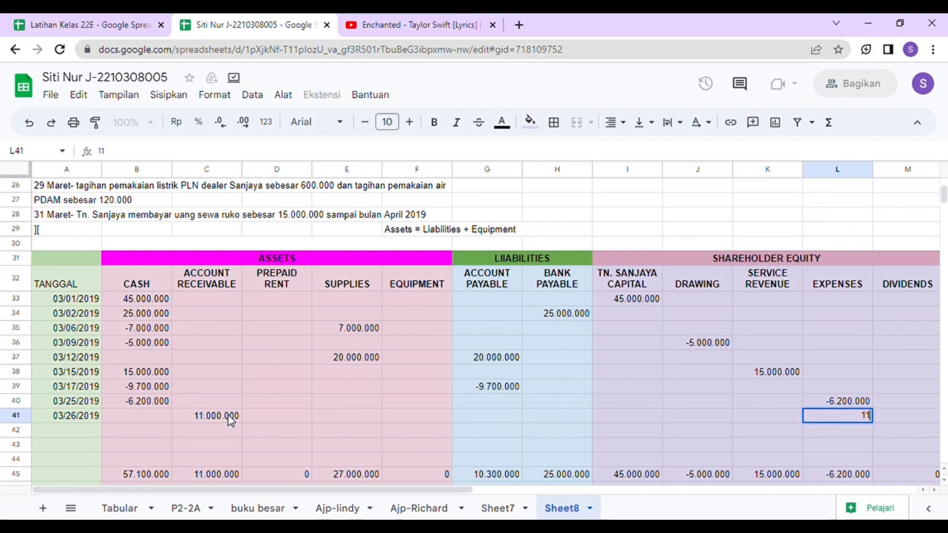
text(000000)
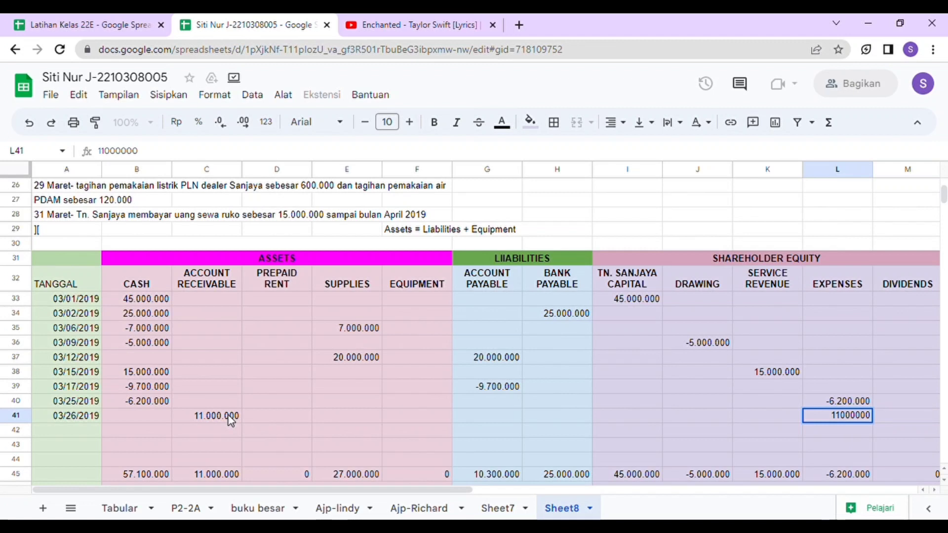
key(Return)
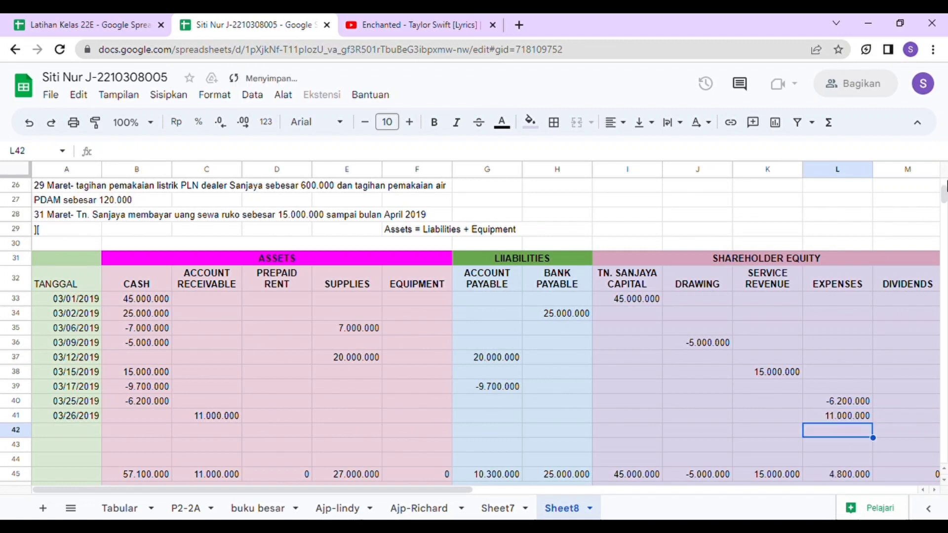
scroll(943, 202, down, 3)
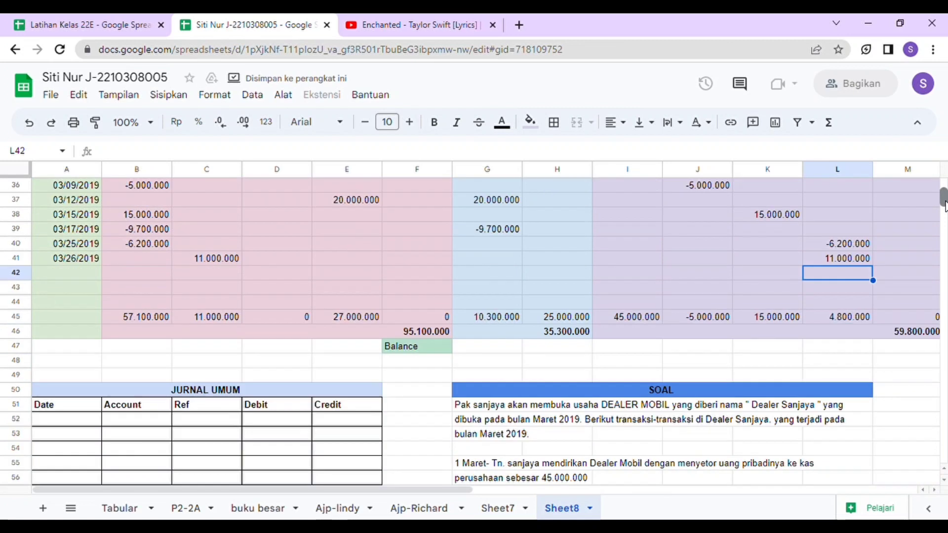
scroll(944, 205, up, 2)
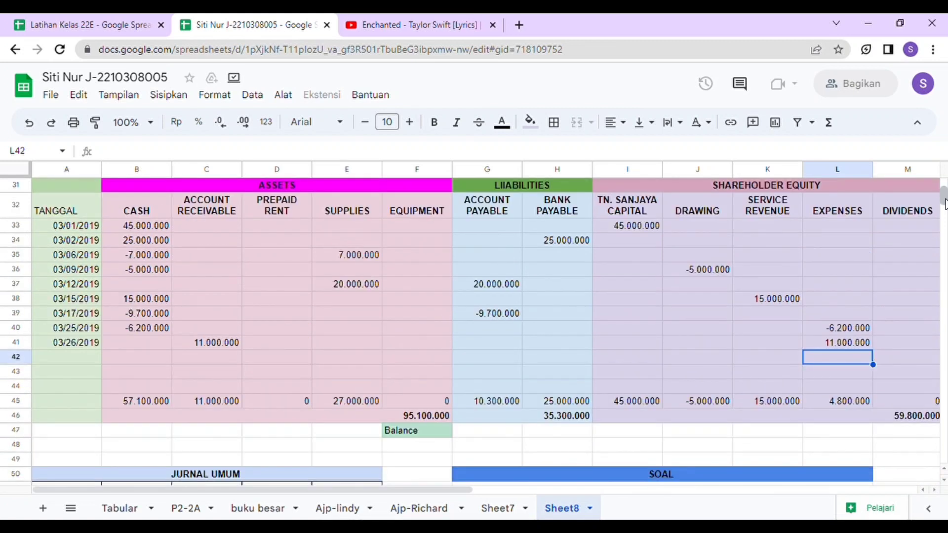
- Consult the 27 March used-supplies transaction in the text and set the TANGGAL cell A42 to 27 March 2019
scroll(944, 203, up, 7)
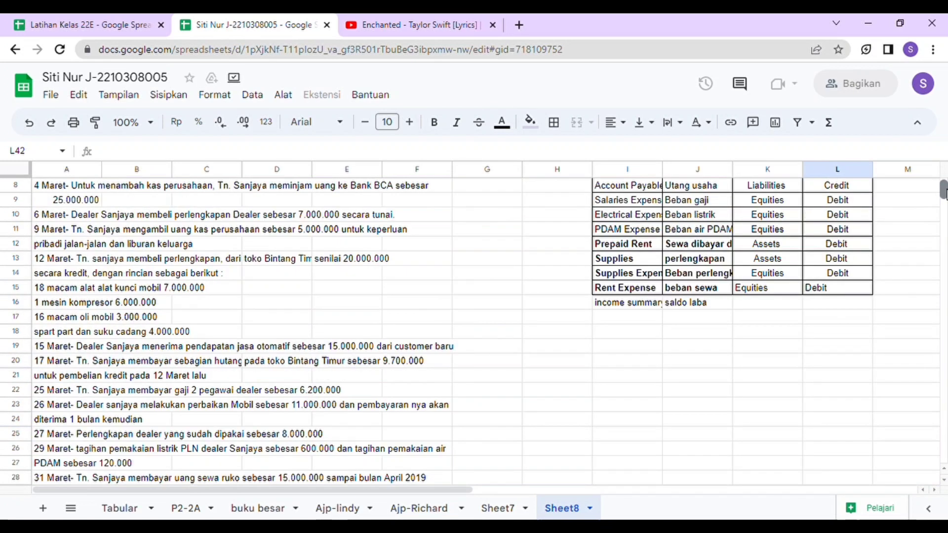
scroll(943, 192, down, 1)
scroll(943, 193, down, 2)
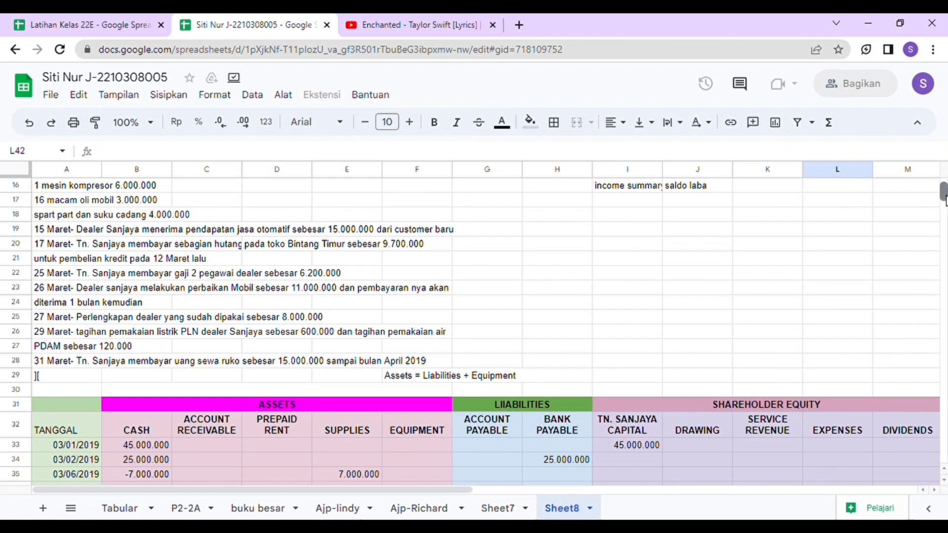
scroll(943, 191, down, 3)
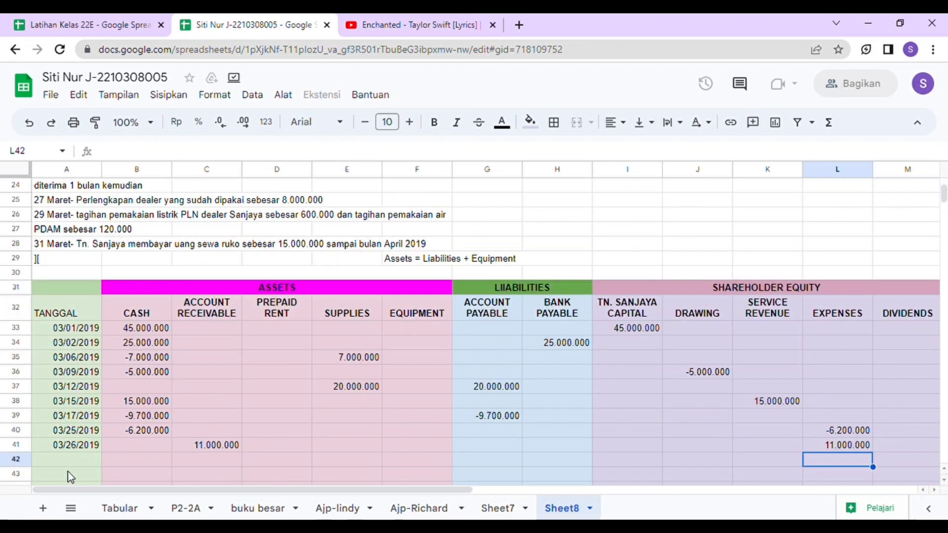
double_click(81, 460)
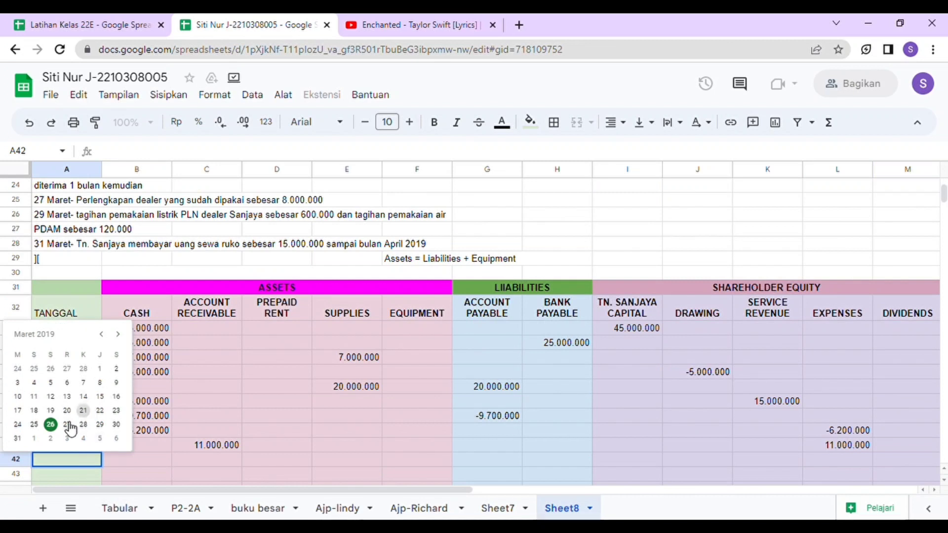
click(68, 425)
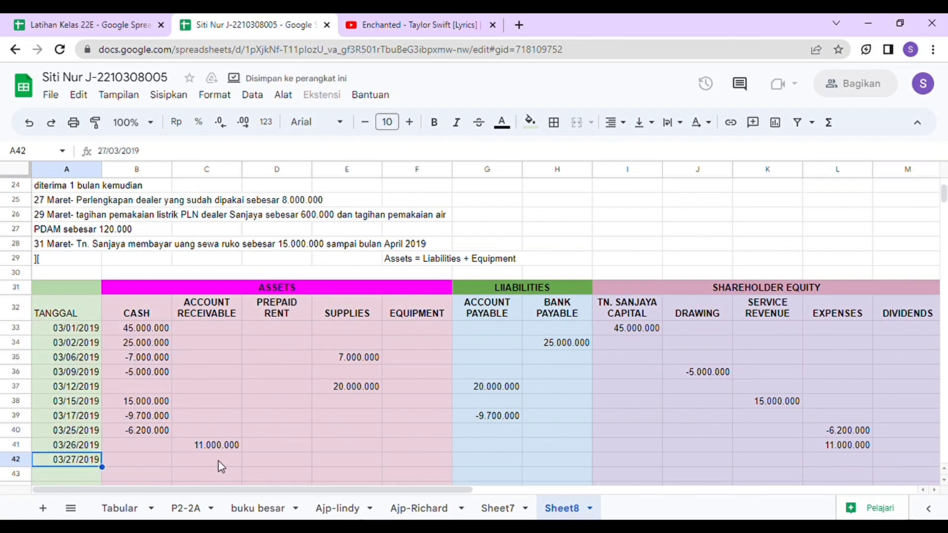
- Enter -8000000 under SUPPLIES in the 27 March row, cell E42
click(333, 464)
text(-8)
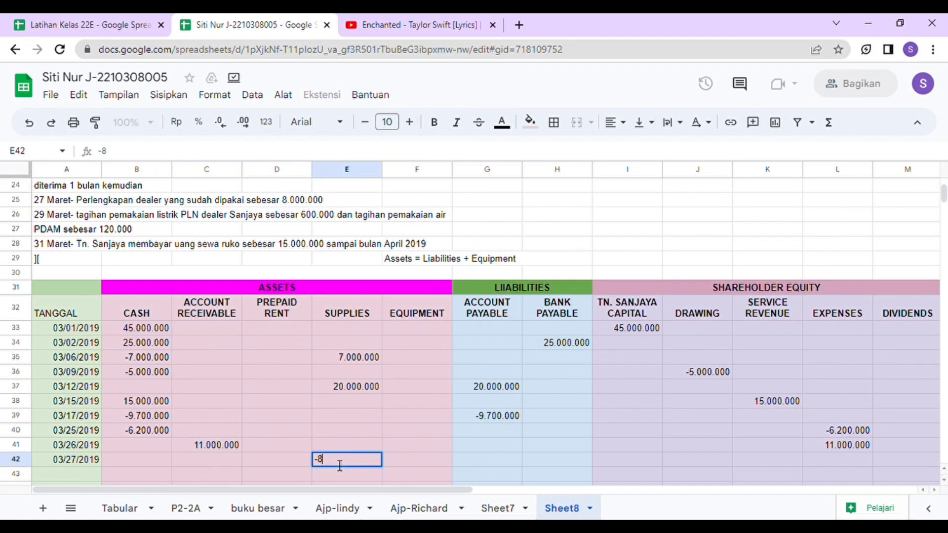
text(000000)
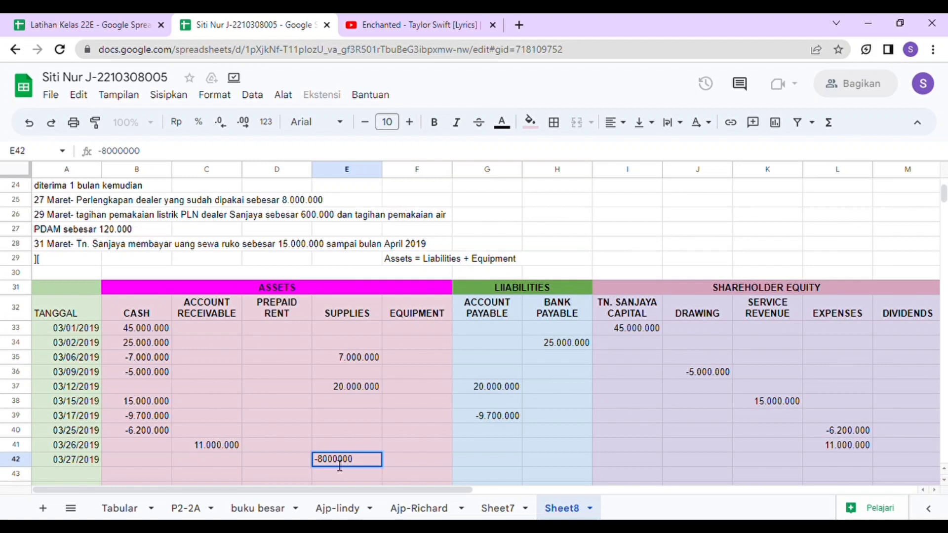
key(Return)
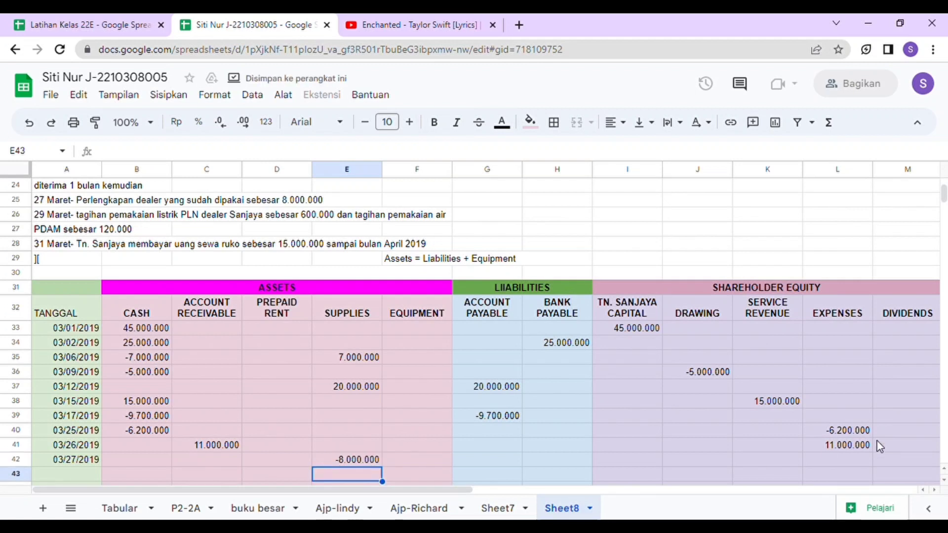
- Enter -8000000 under EXPENSES in the 27 March row, cell L42, and check the totals and balance
click(855, 465)
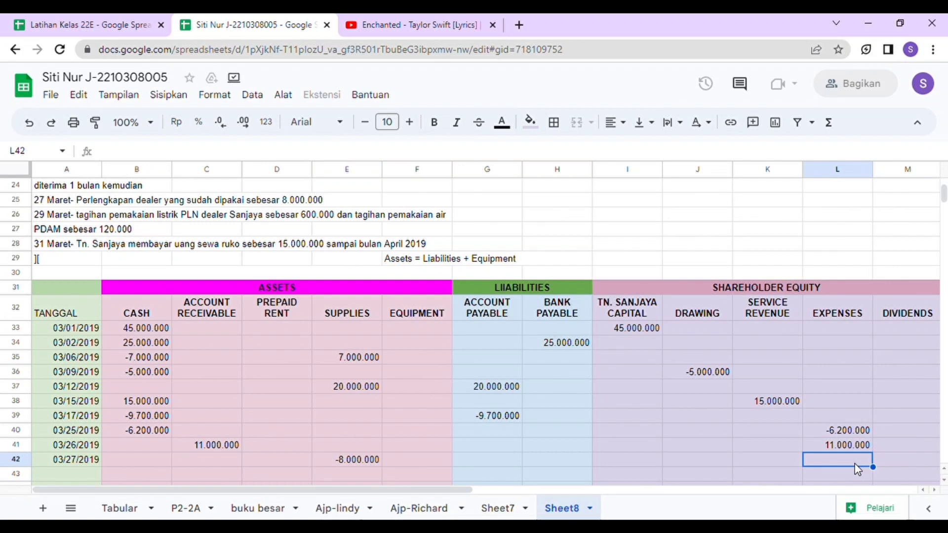
text(-)
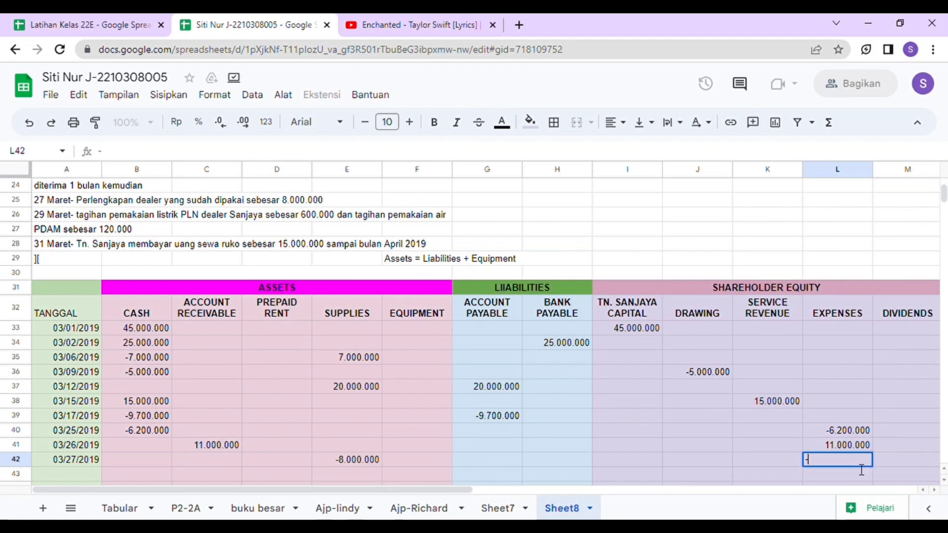
text(8000)
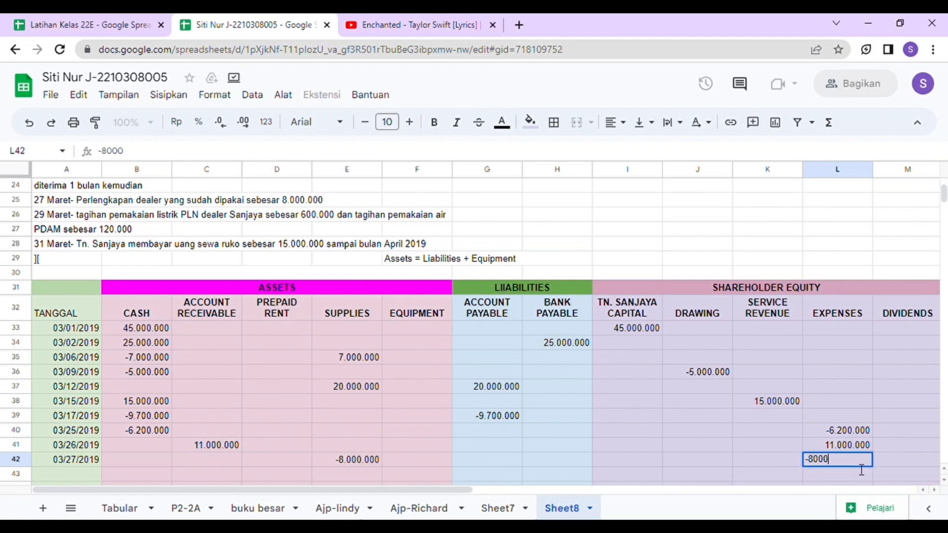
text(000)
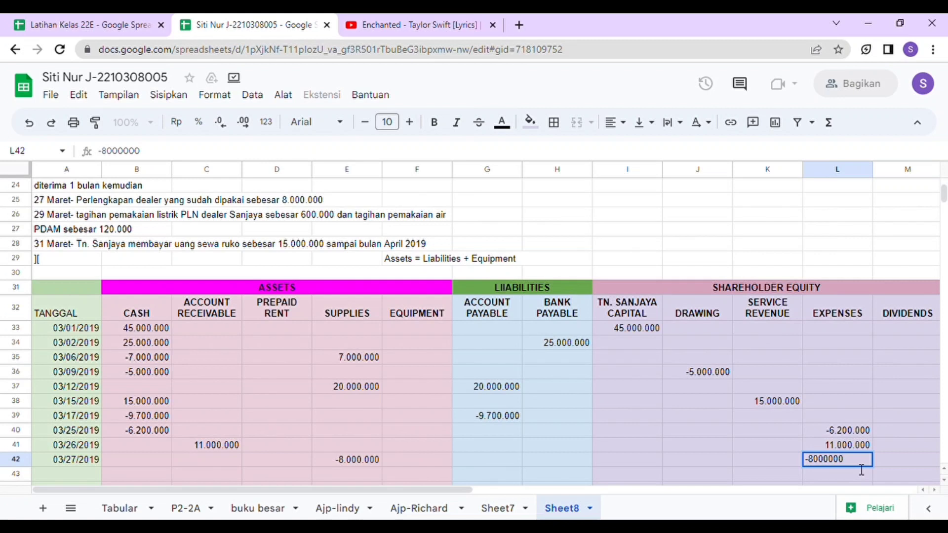
key(Return)
key(Down)
key(Down)
key(Down)
key(Down)
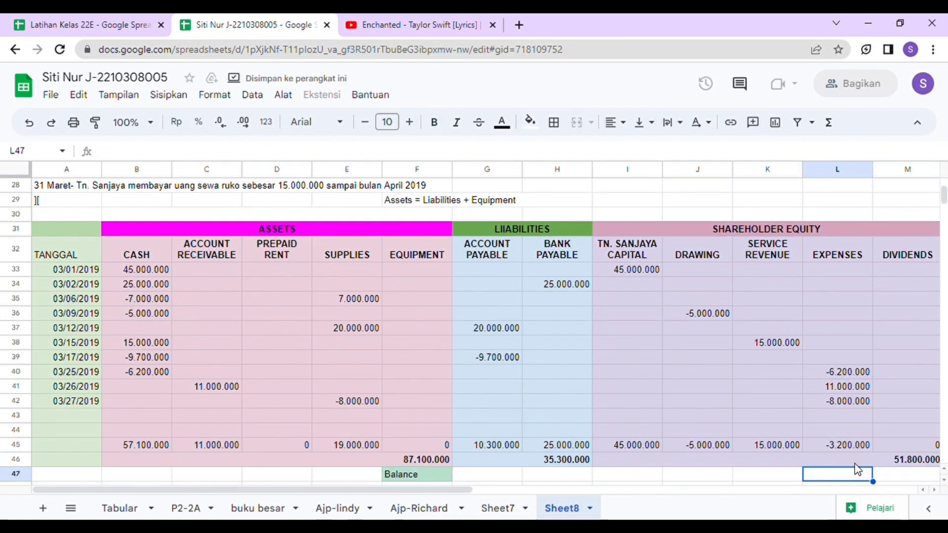
- Consult the 29 March electricity and water bill transaction in the text and set the TANGGAL cell A43 to 29 March 2019
key(Up)
key(Up)
key(Up)
key(Up)
key(Up)
key(Up)
key(Up)
key(Up)
key(Up)
key(Up)
key(Up)
key(Up)
key(Up)
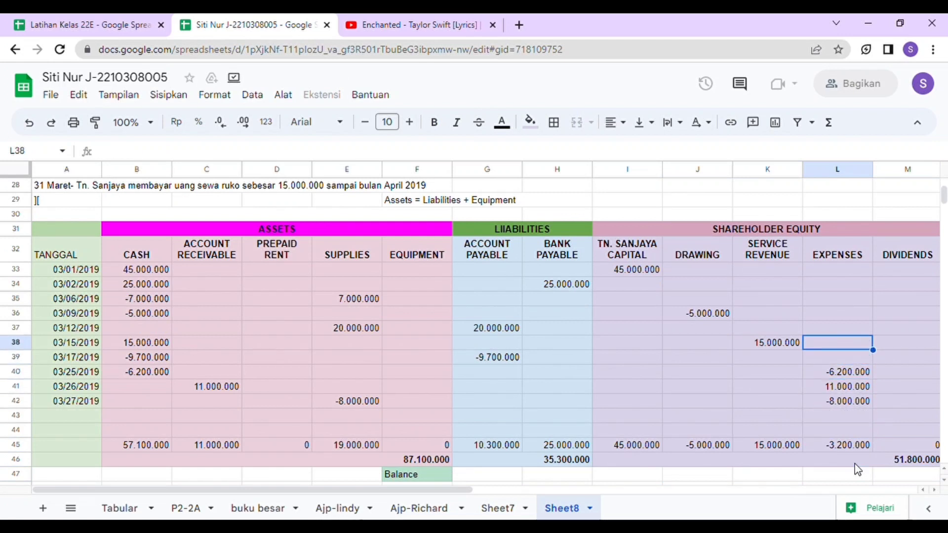
key(Up)
key(Up)
key(Up)
key(Up)
key(Up)
key(Up)
key(Up)
key(Up)
key(Up)
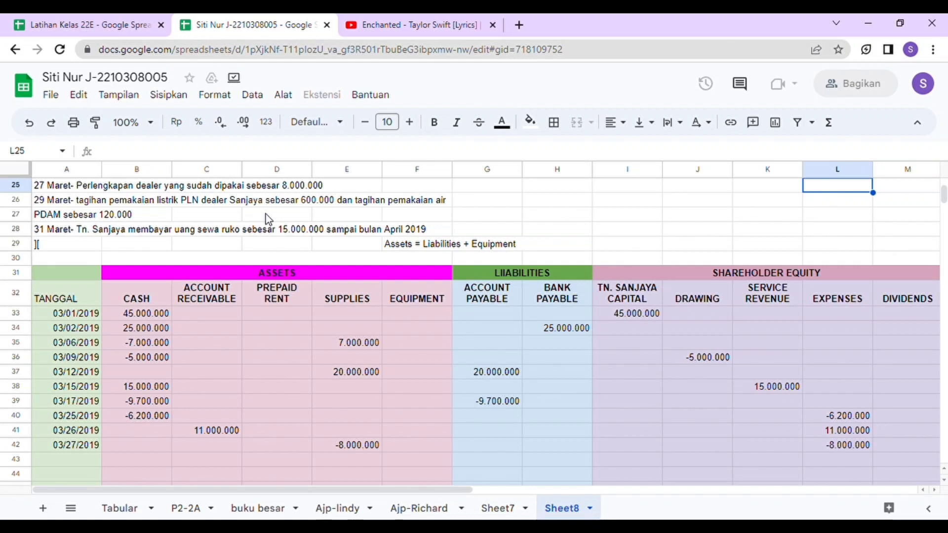
double_click(76, 451)
double_click(78, 460)
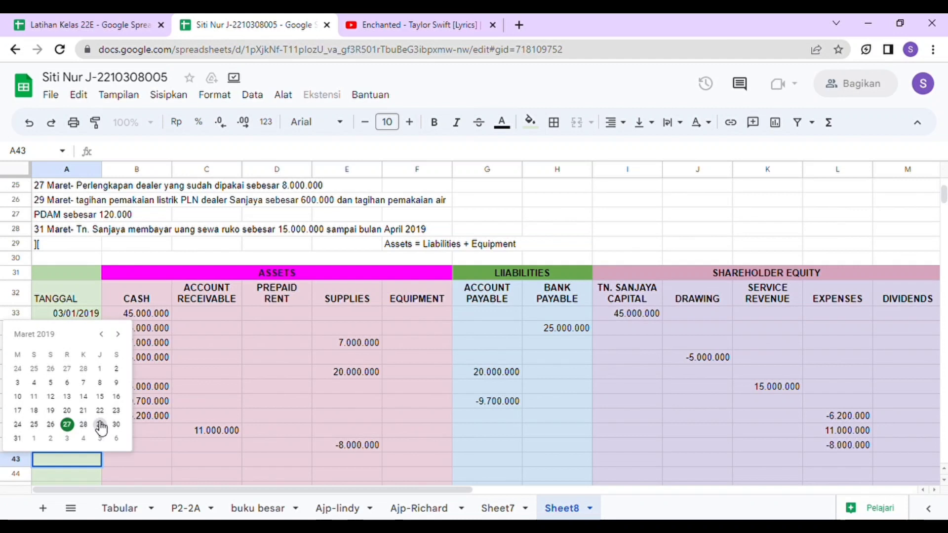
click(104, 424)
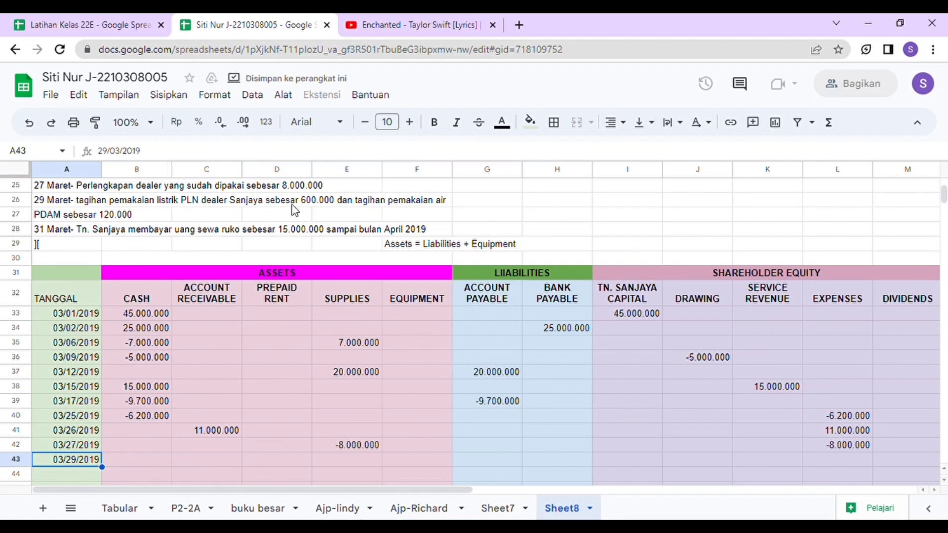
- Enter -720000 under CASH in the 29 March row, cell B43
click(137, 459)
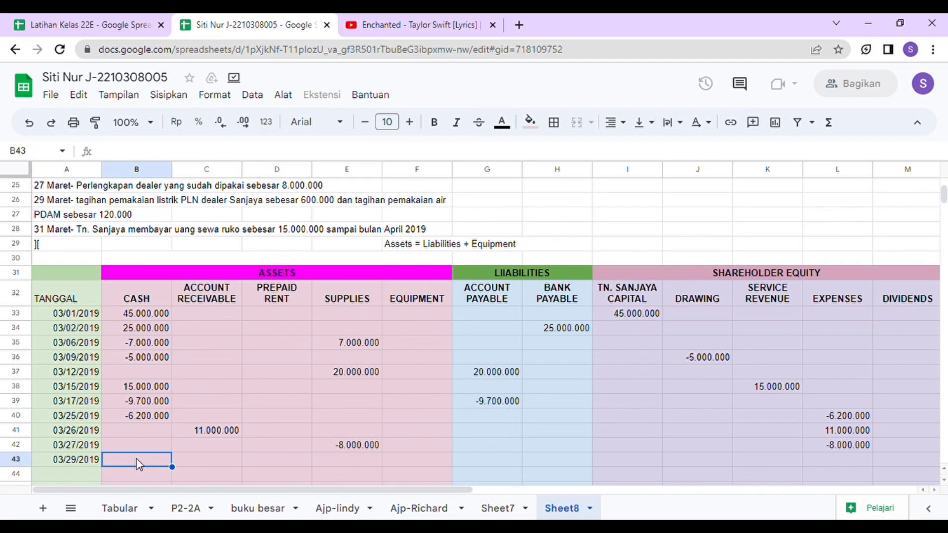
text(-720)
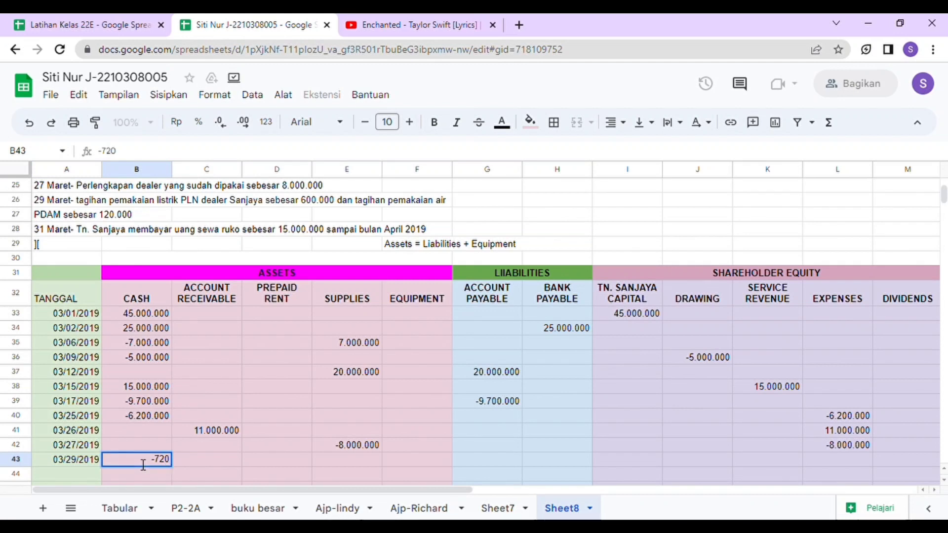
text(000)
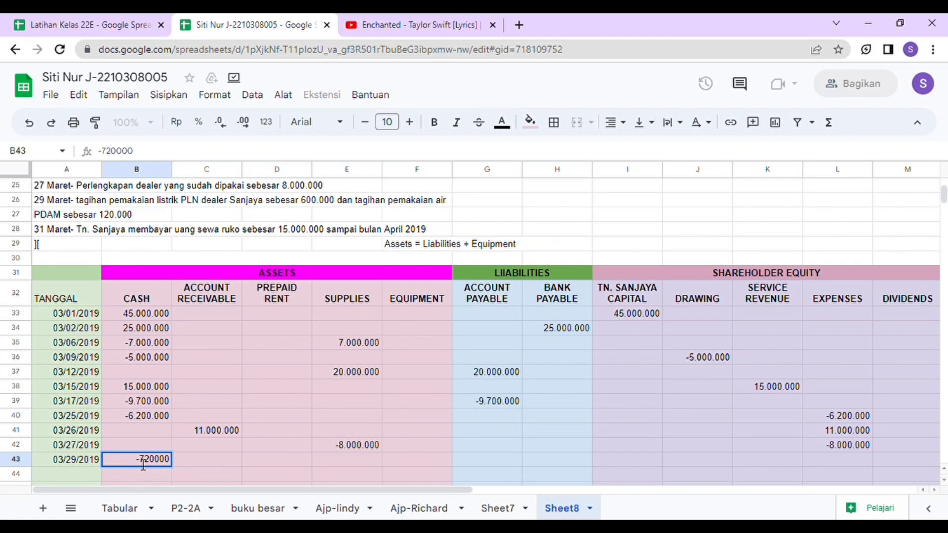
key(Tab)
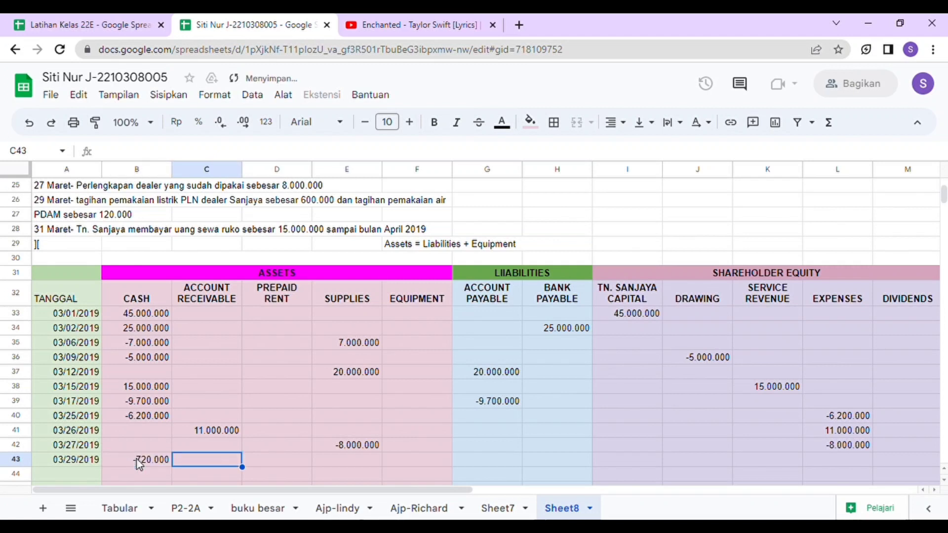
- Enter -720000 under EXPENSES in the 29 March row, cell L43, and check the totals and balance
key(Tab)
key(Tab)
key(Tab)
key(Tab)
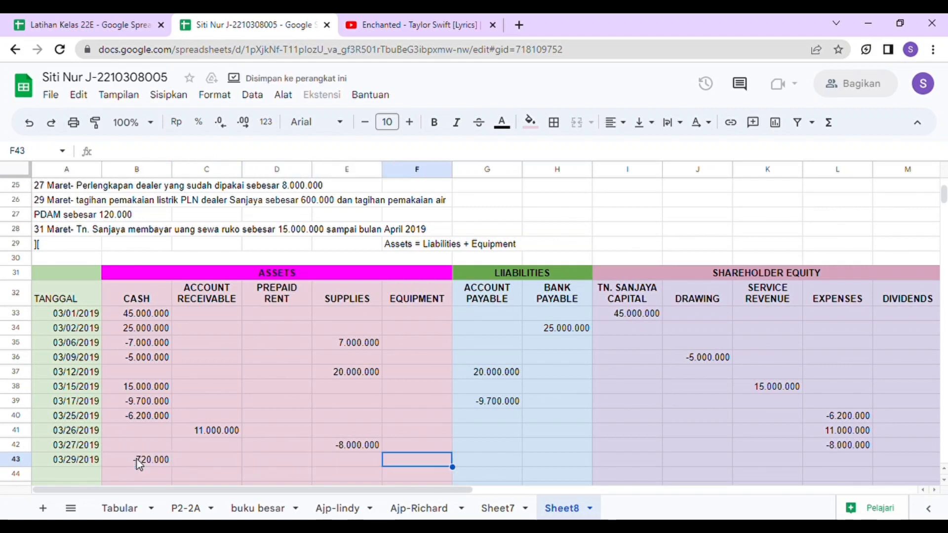
key(Tab)
key(Tab)
key(Tab)
key(Tab)
key(Tab)
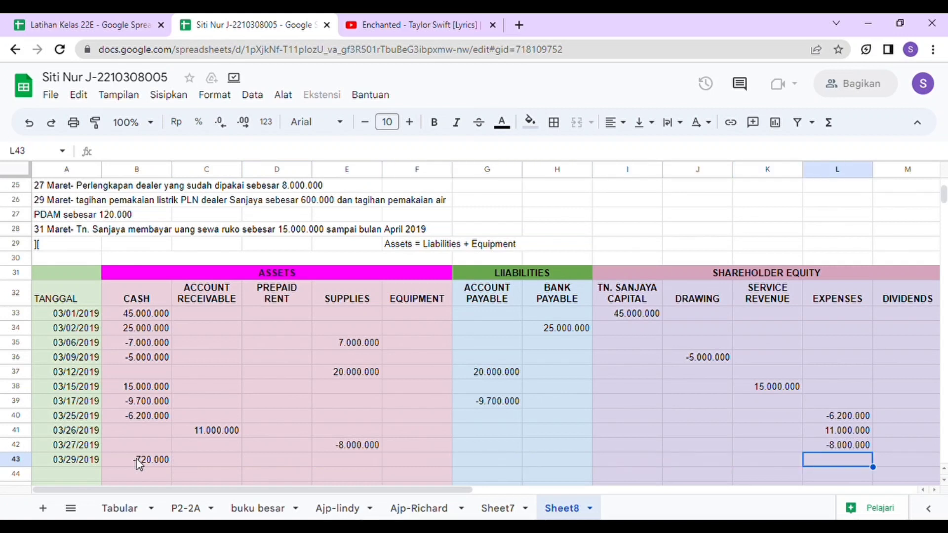
text(-)
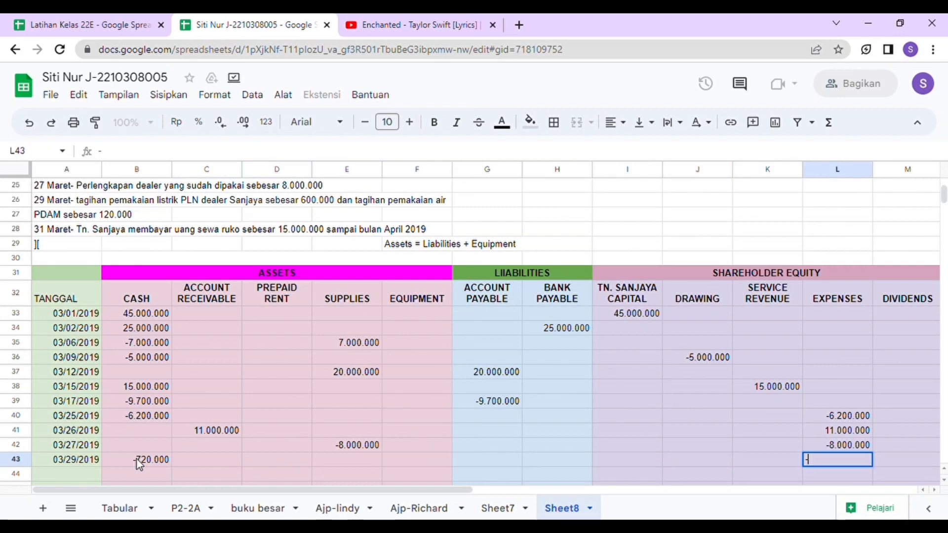
text(72)
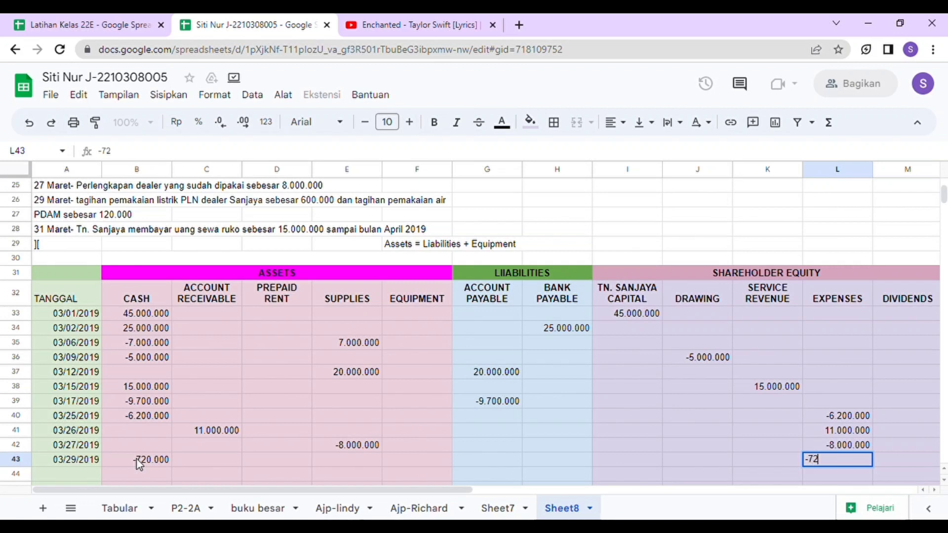
text(0.0000)
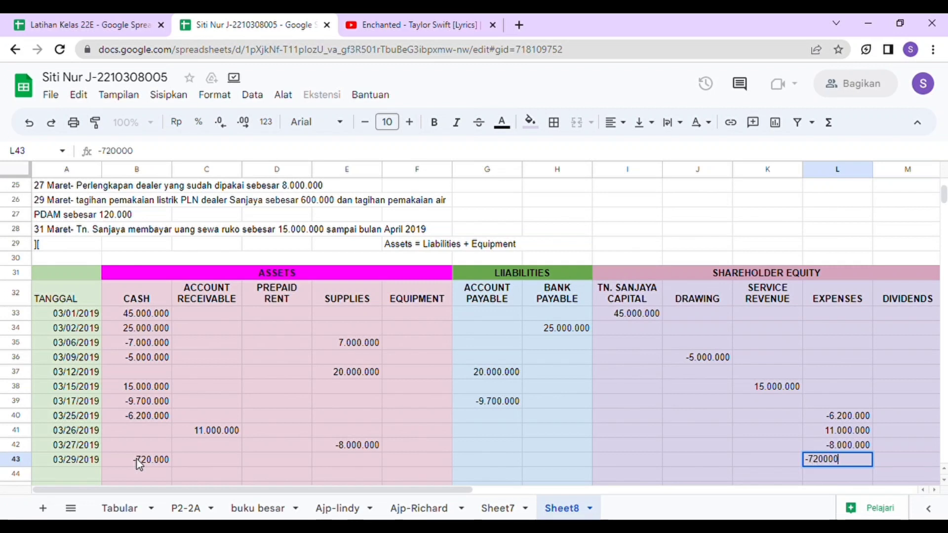
key(Return)
key(Down)
key(Down)
key(Down)
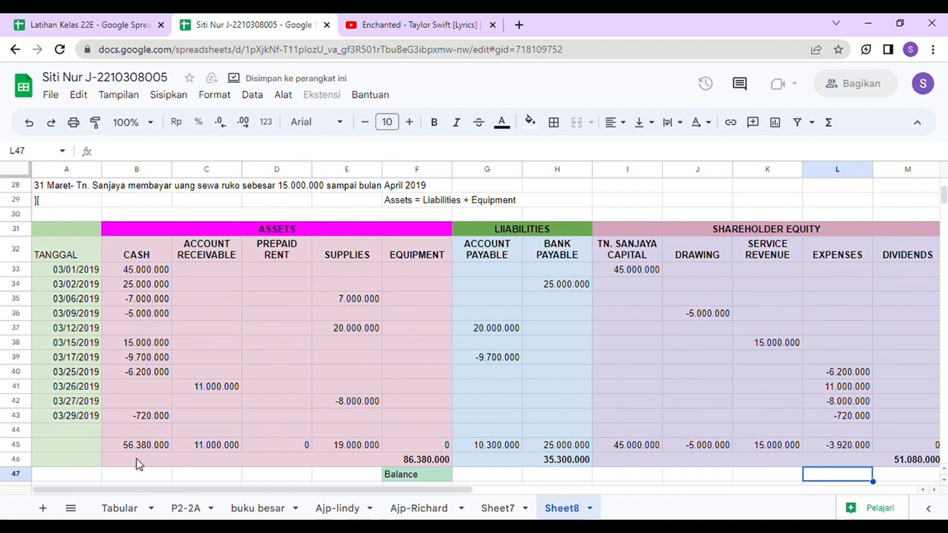
- Review the 31 March shop rent transaction in the text above the accounting equation table
key(Up)
key(Up)
key(Up)
key(Up)
key(Up)
key(Up)
key(Up)
key(Up)
key(Up)
key(Up)
key(Up)
key(Up)
key(Up)
key(Up)
key(Up)
key(Up)
key(Up)
key(Up)
key(Up)
key(Up)
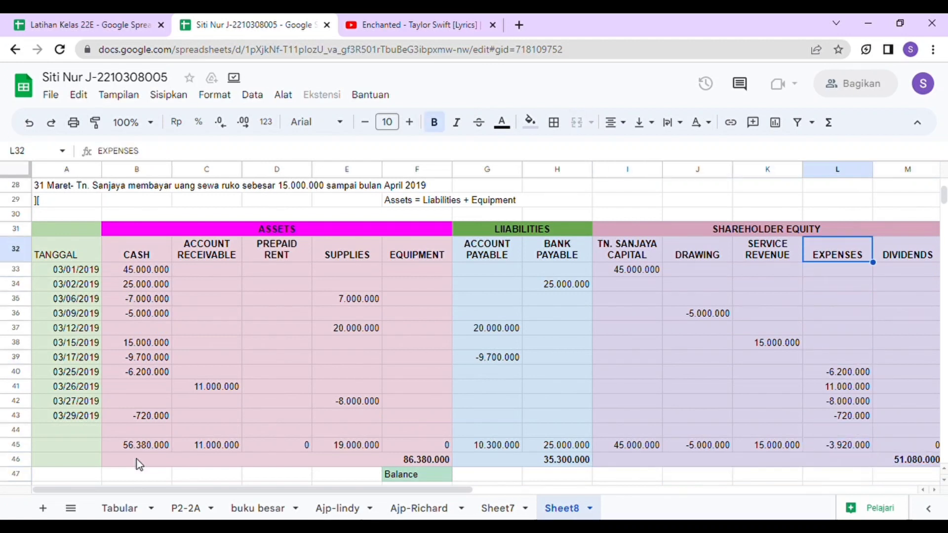
key(Down)
key(Down)
key(Down)
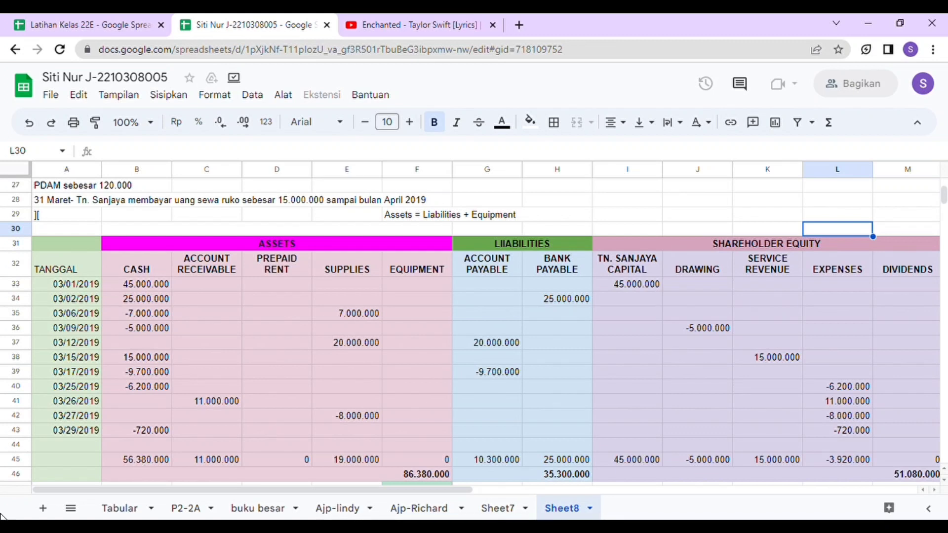
- Set the TANGGAL cell A44 to 31 March 2019 and enter -15000000 under CASH in the same row
double_click(76, 448)
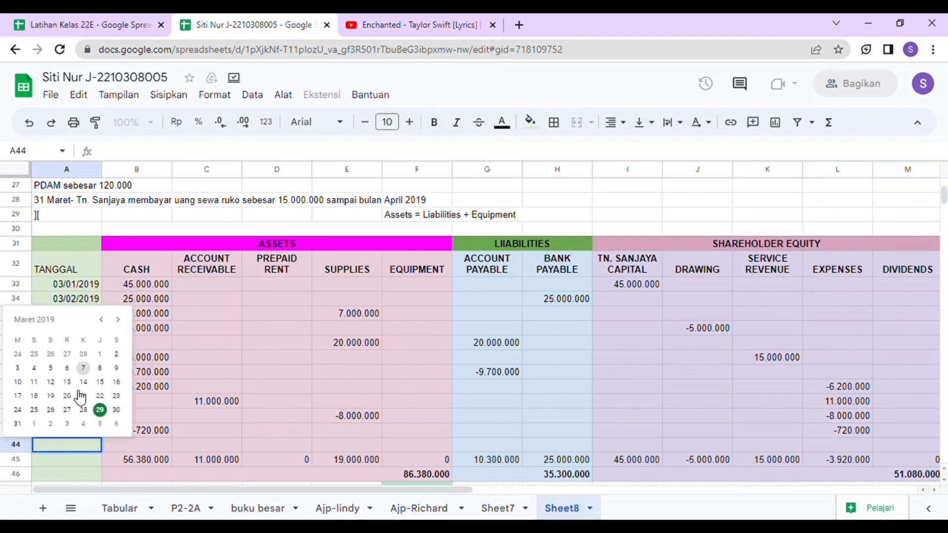
click(17, 423)
key(Tab)
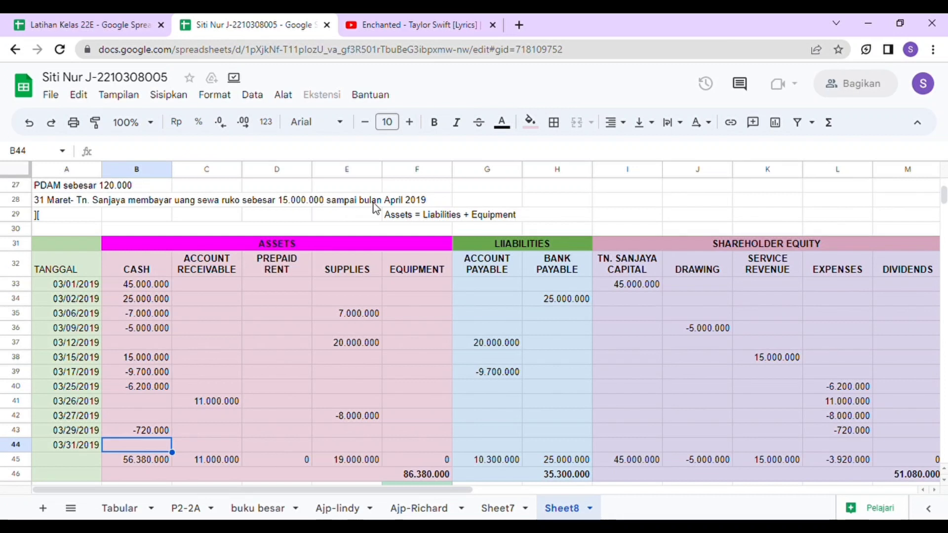
double_click(134, 449)
text(-15000000)
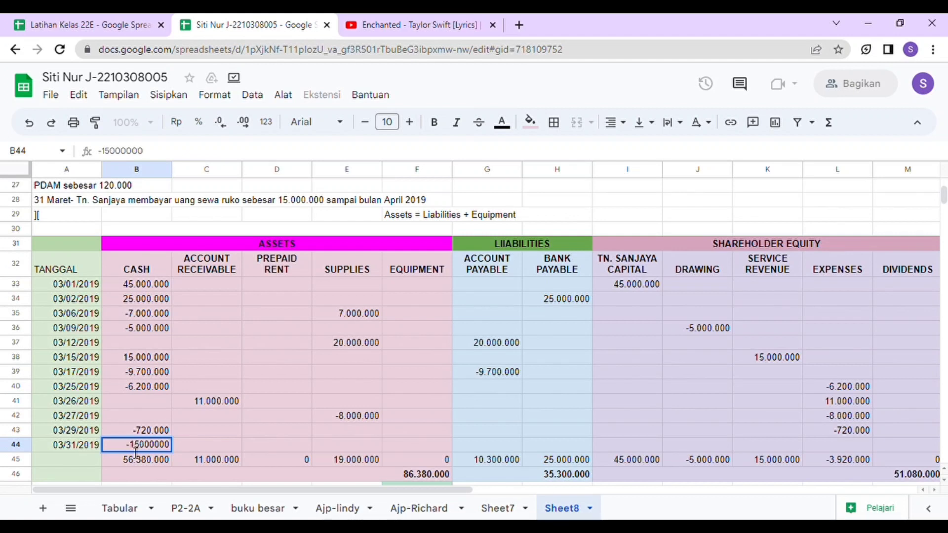
- Enter 15000000 under PREPAID RENT in the 31 March row, cell D44
click(297, 446)
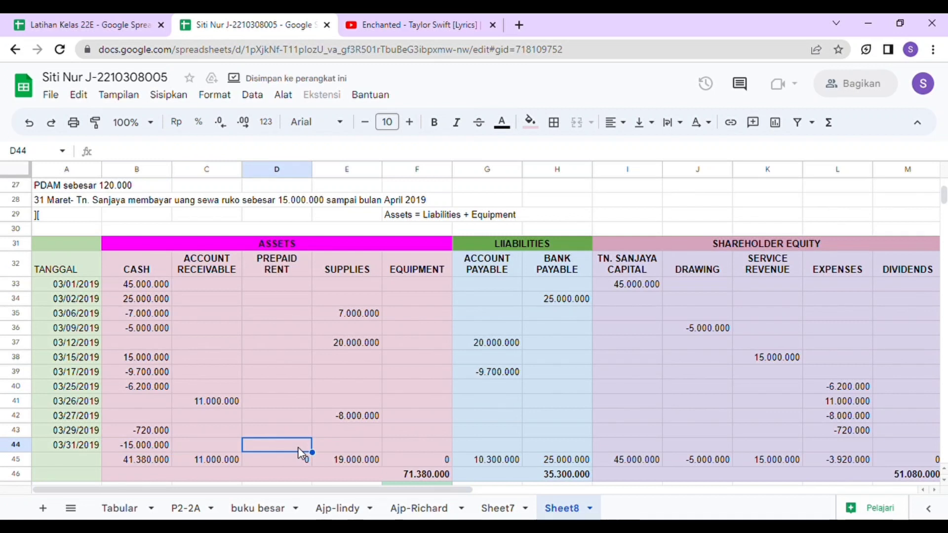
text(1)
text(5.000.)
text(000000)
key(Return)
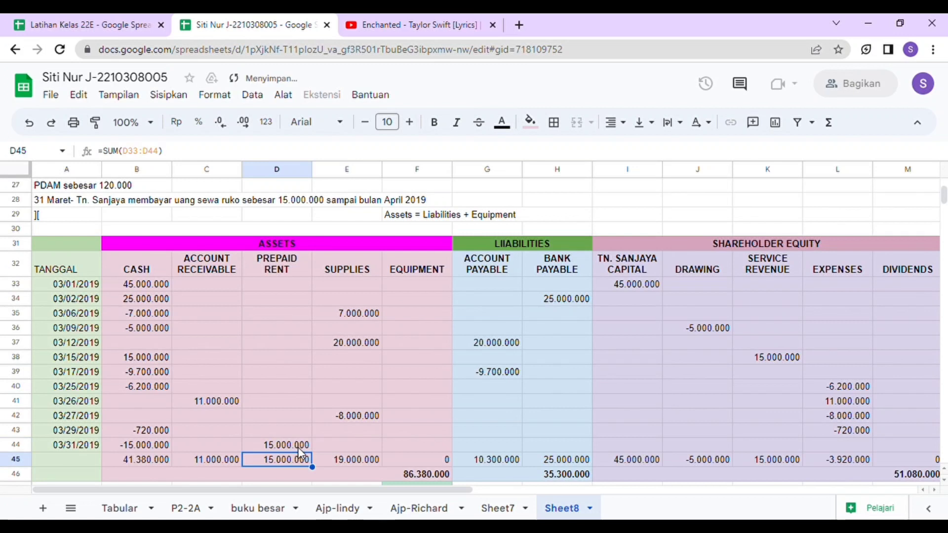
- Check the sum of liabilities and shareholder equity with the formula =G46+I46 in cell H48, and delete the formula
key(Down)
key(Down)
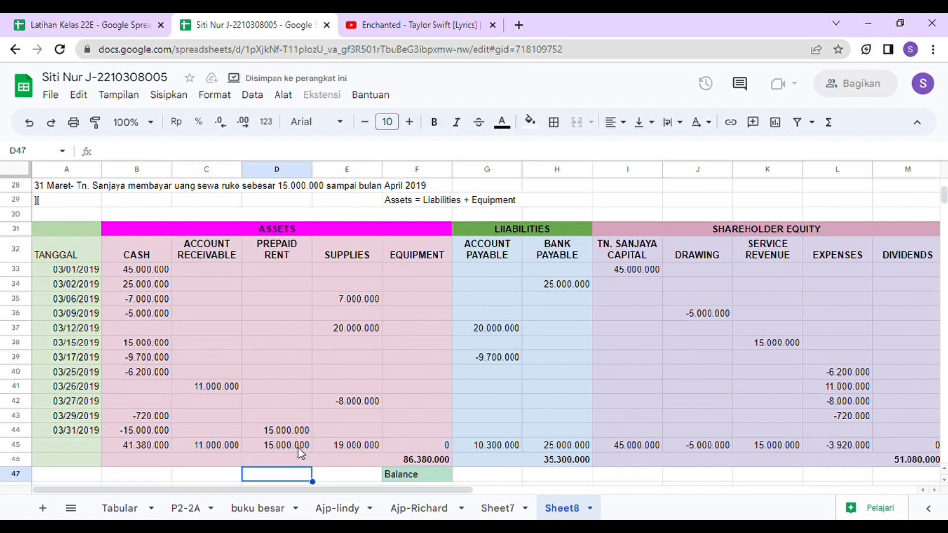
key(Down)
key(Down)
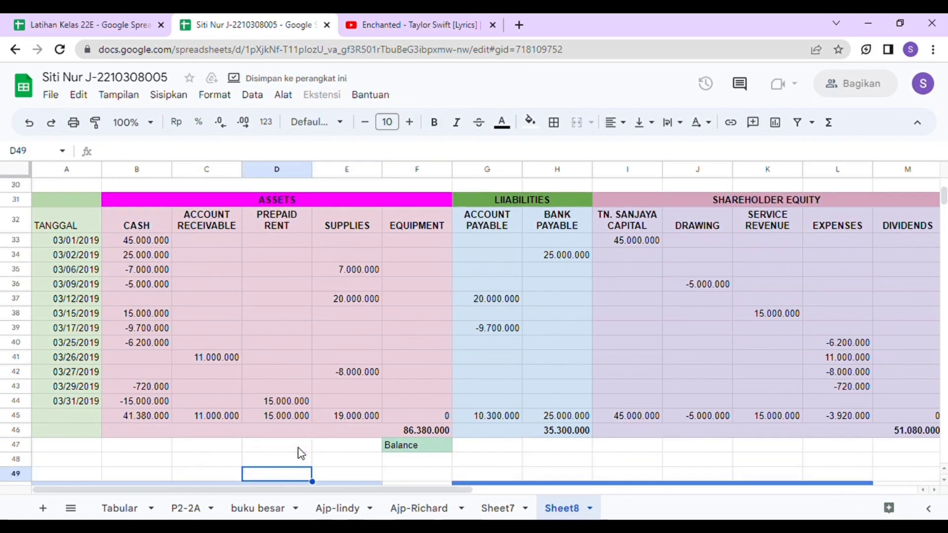
key(Right)
key(Right)
key(Right)
key(Right)
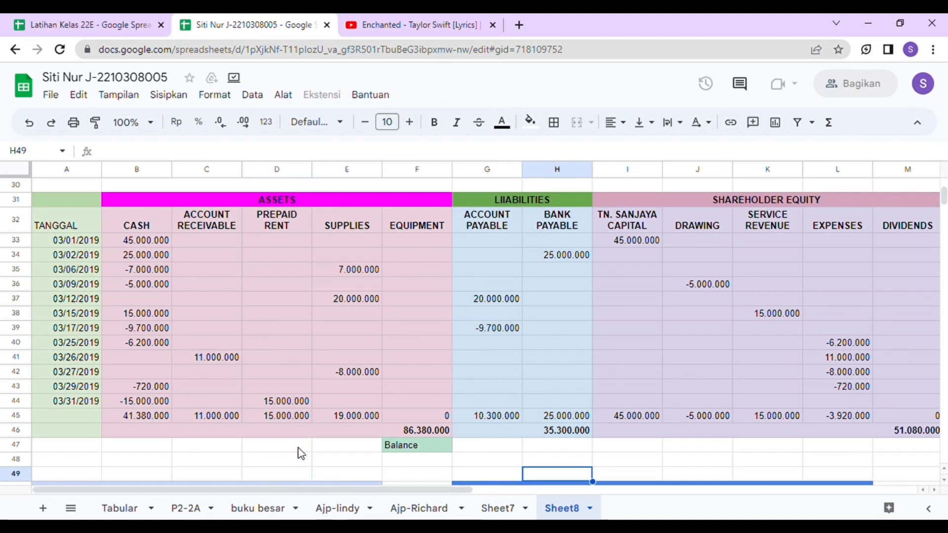
key(Up)
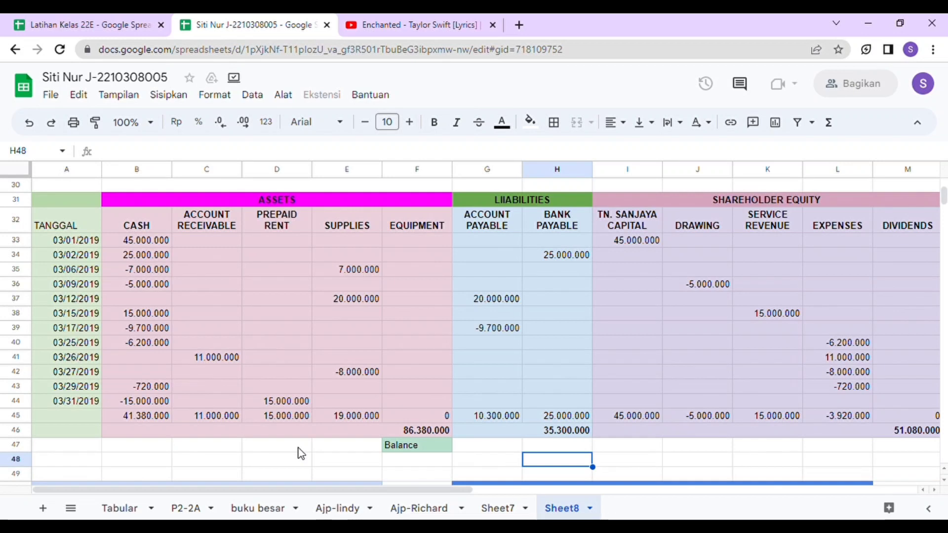
text(=)
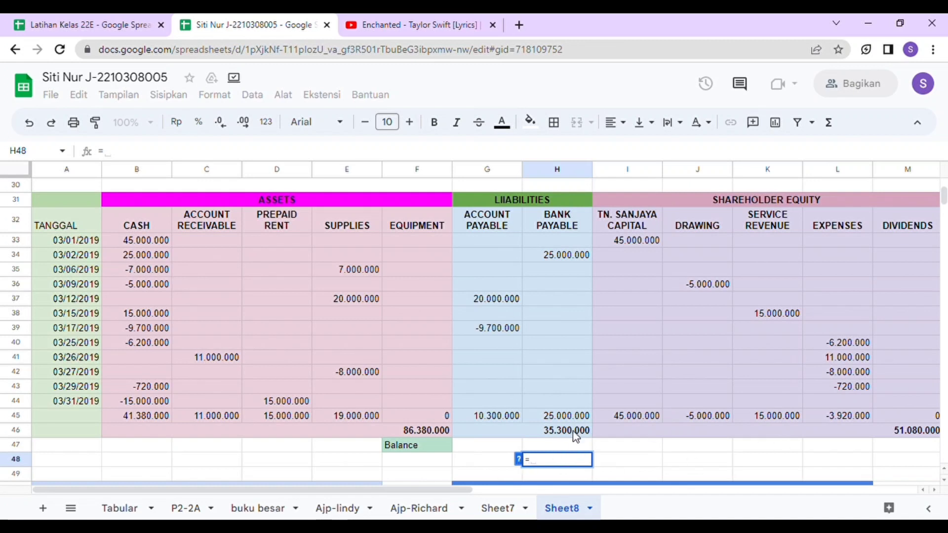
click(518, 429)
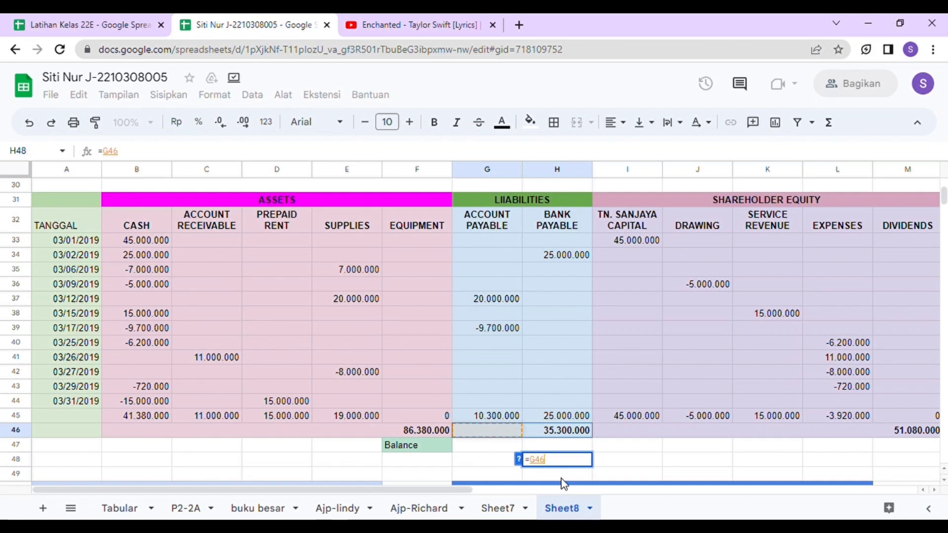
text(=)
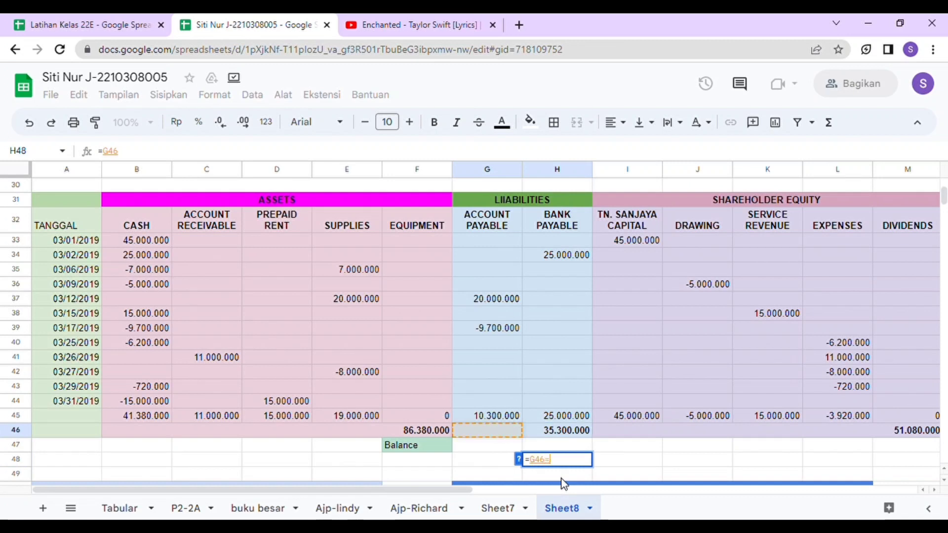
key(BackSpace)
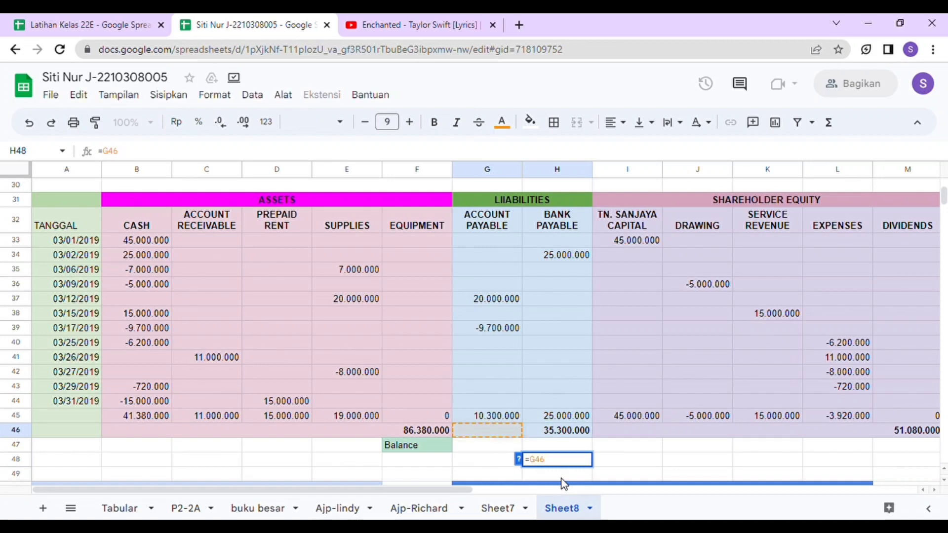
text(+)
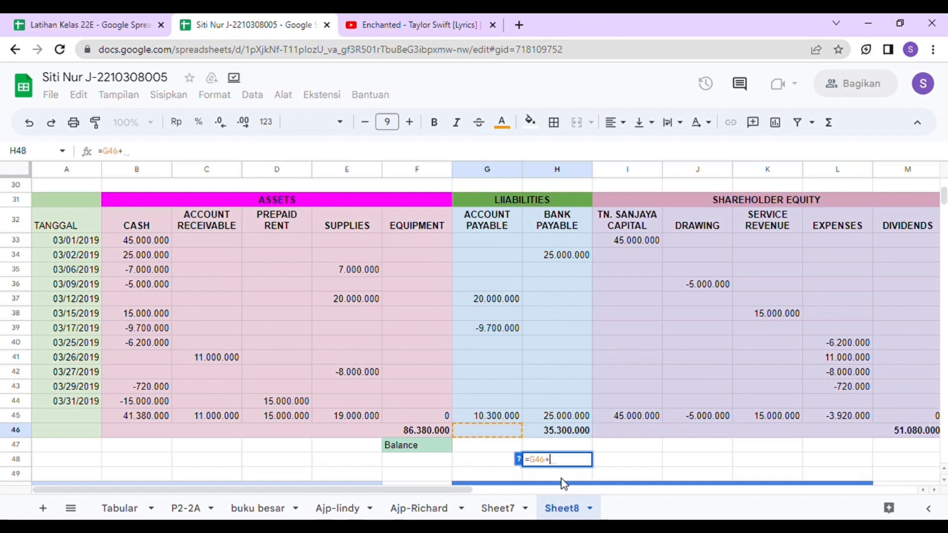
click(642, 432)
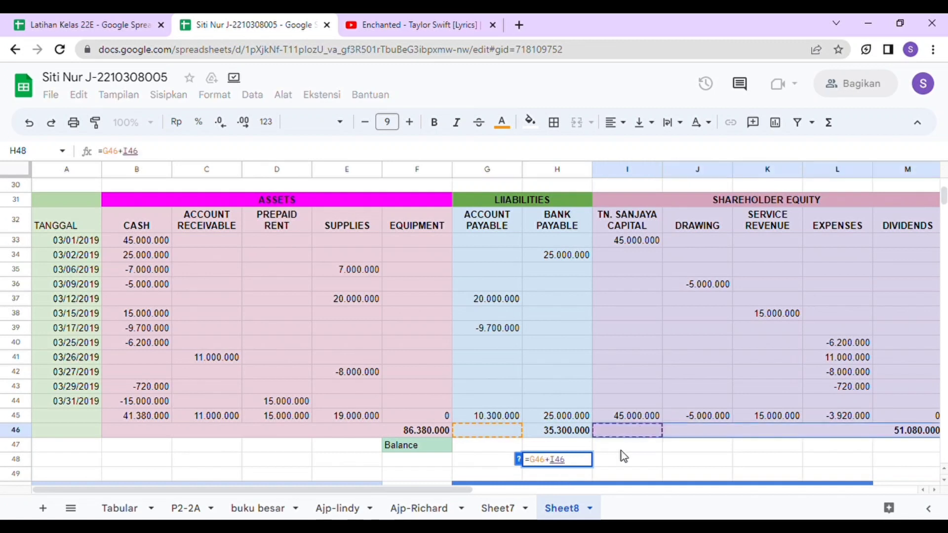
key(Return)
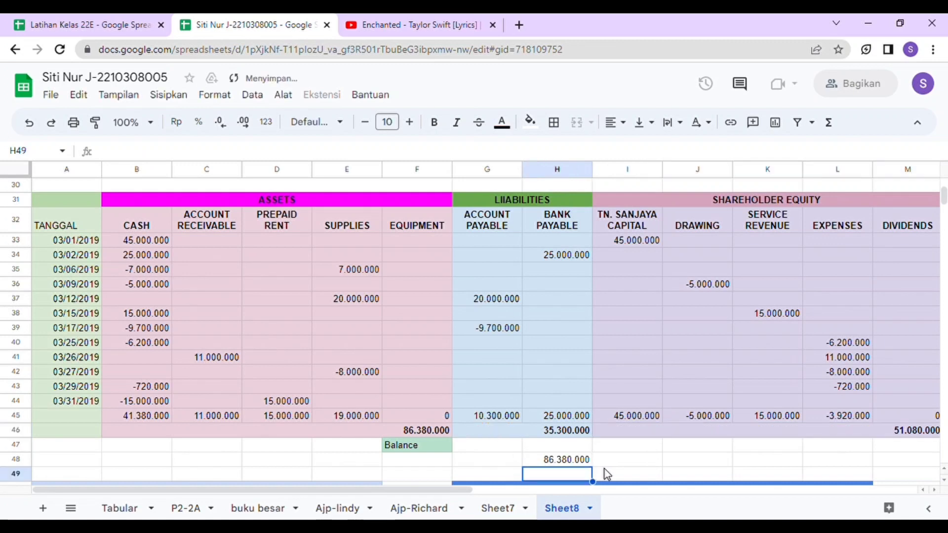
click(570, 460)
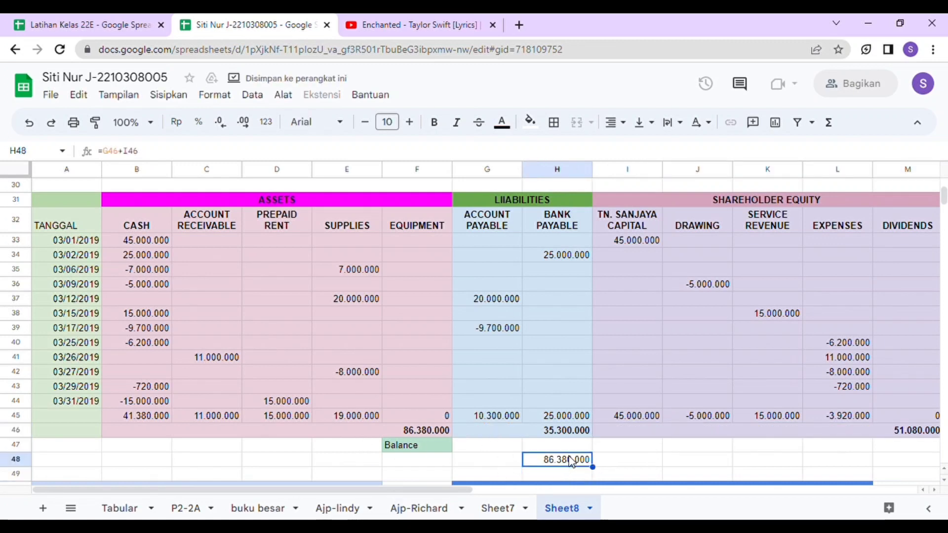
key(Delete)
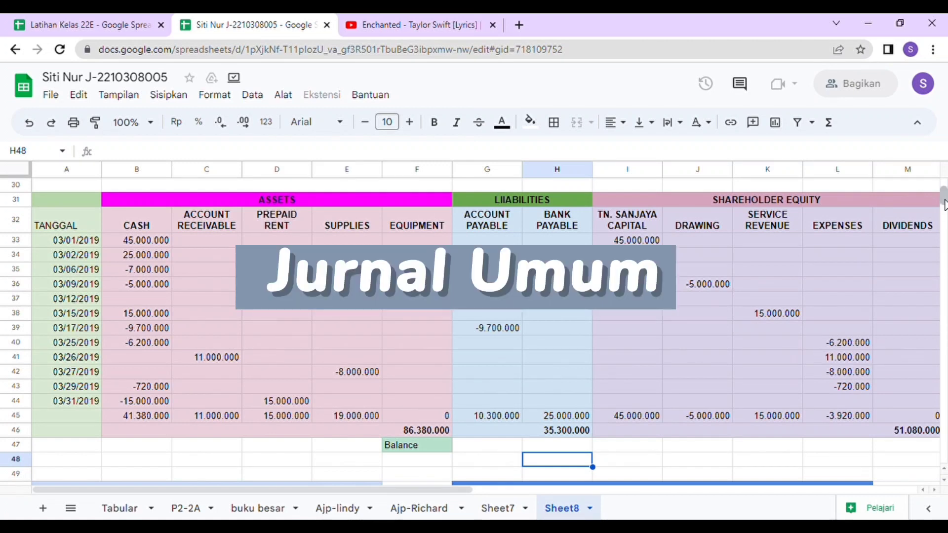
- Create a new filter view for the JURNAL UMUM table, covering the range A51:E77
scroll(943, 203, down, 4)
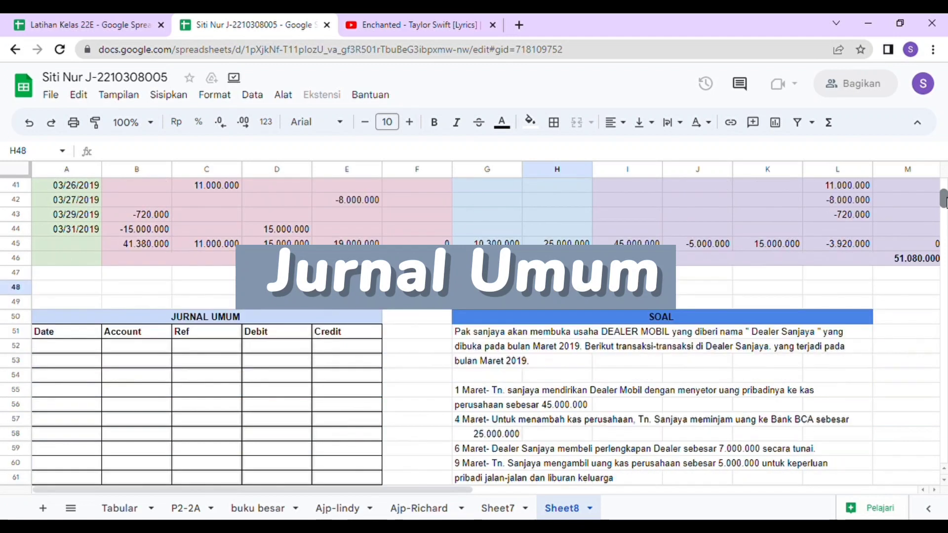
scroll(943, 200, down, 3)
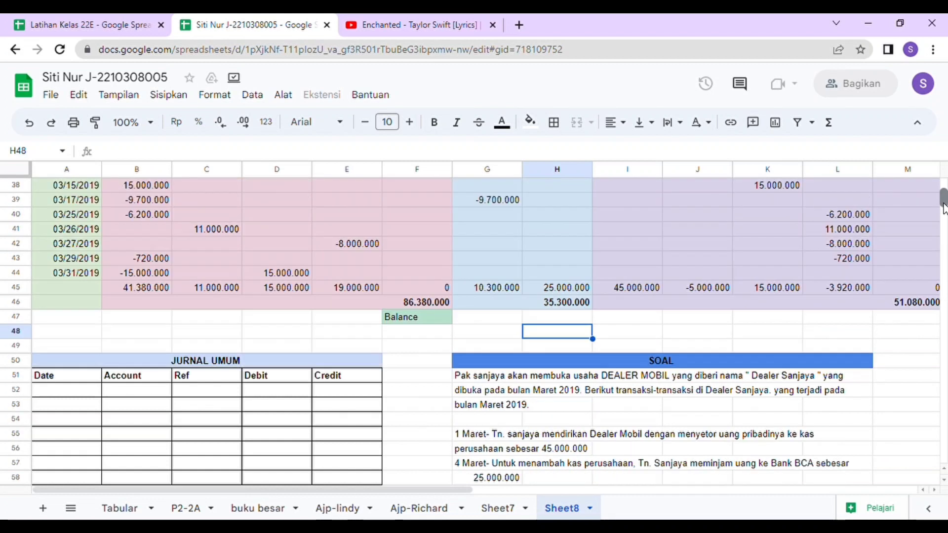
drag(943, 210, 943, 206)
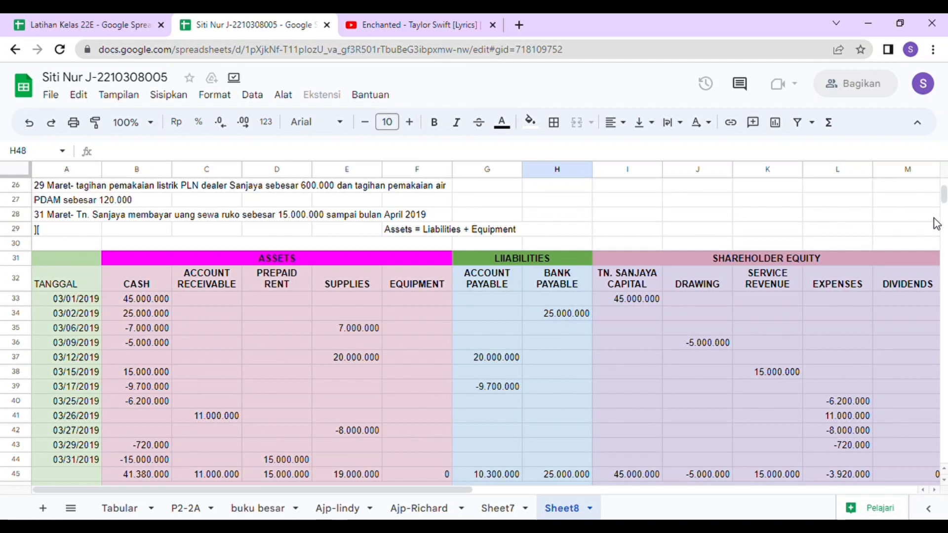
scroll(943, 207, down, 6)
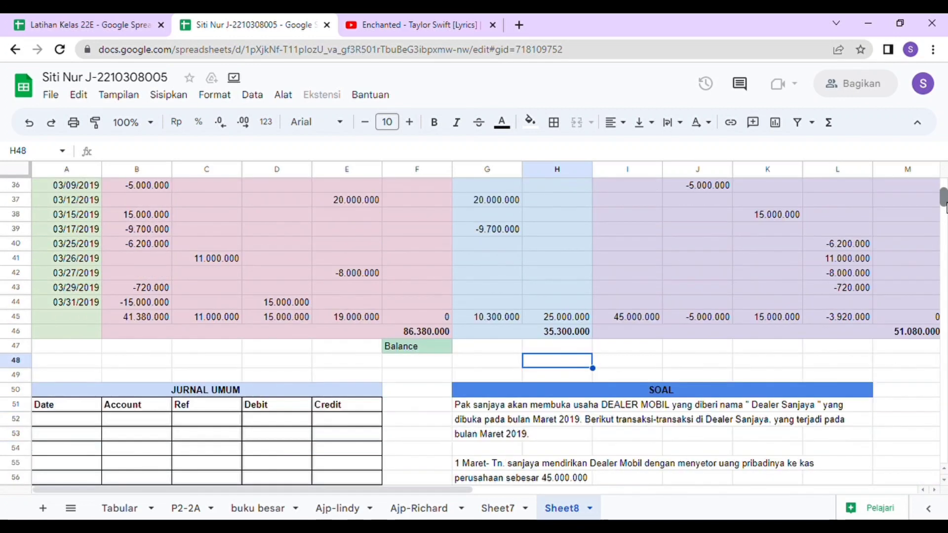
scroll(944, 202, down, 2)
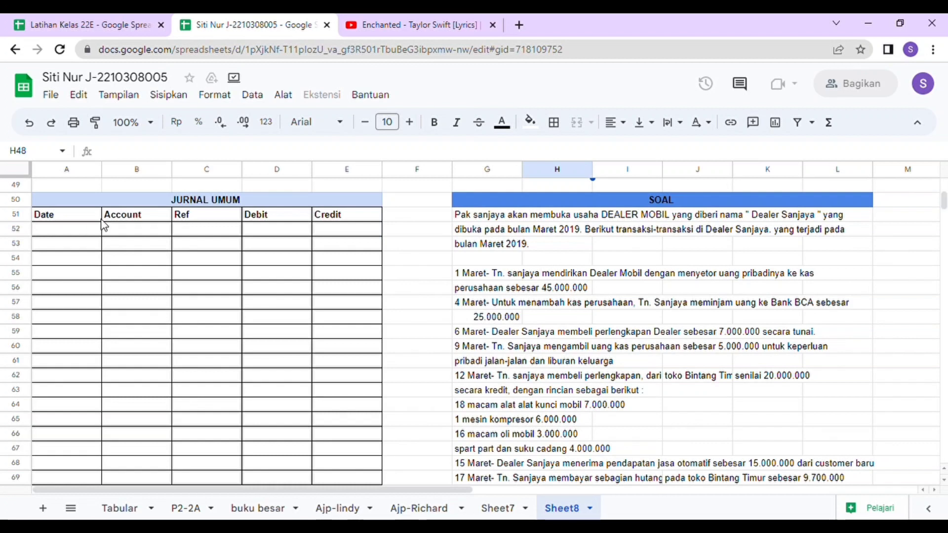
drag(64, 215, 291, 261)
drag(323, 272, 338, 468)
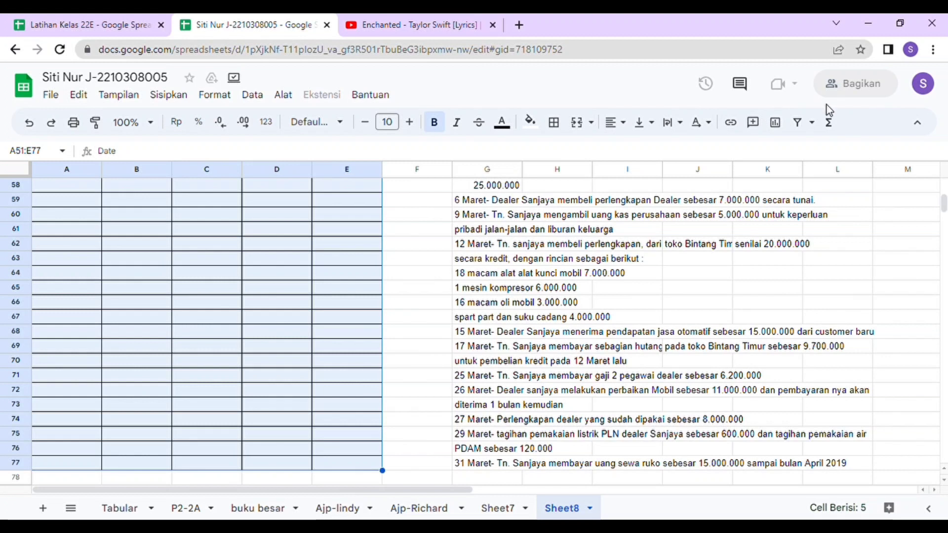
click(812, 123)
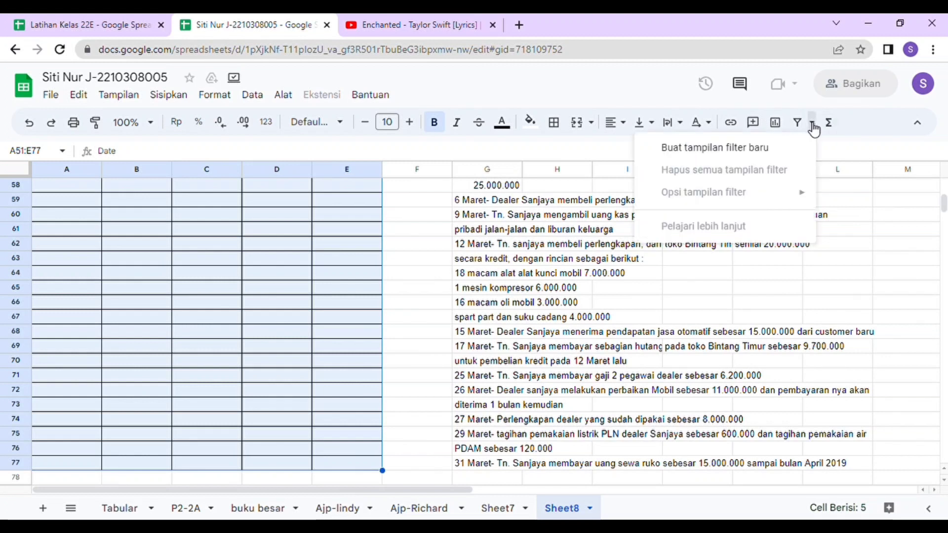
click(771, 147)
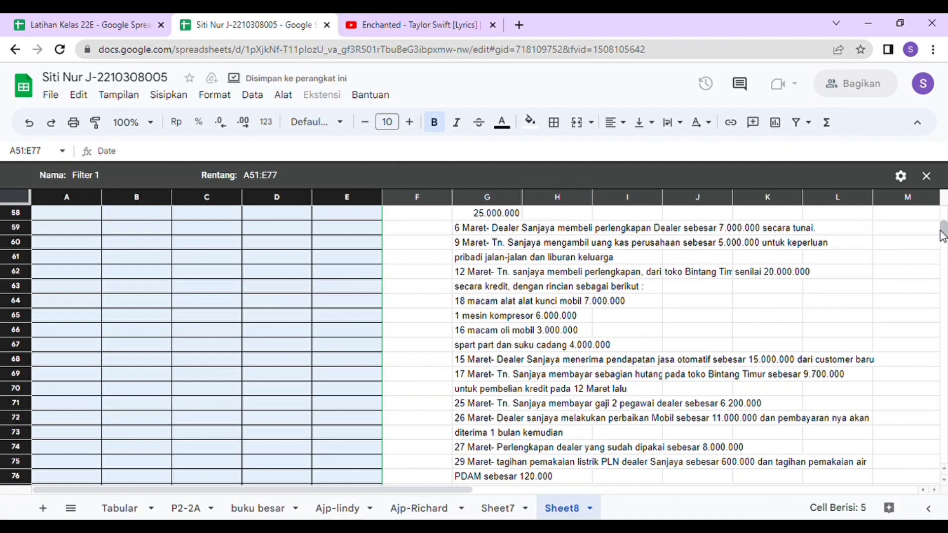
- Add a data validation rule to the first Account cell, B52, with the criterion Dropdown (dari rentang)
scroll(942, 235, up, 5)
scroll(942, 232, down, 1)
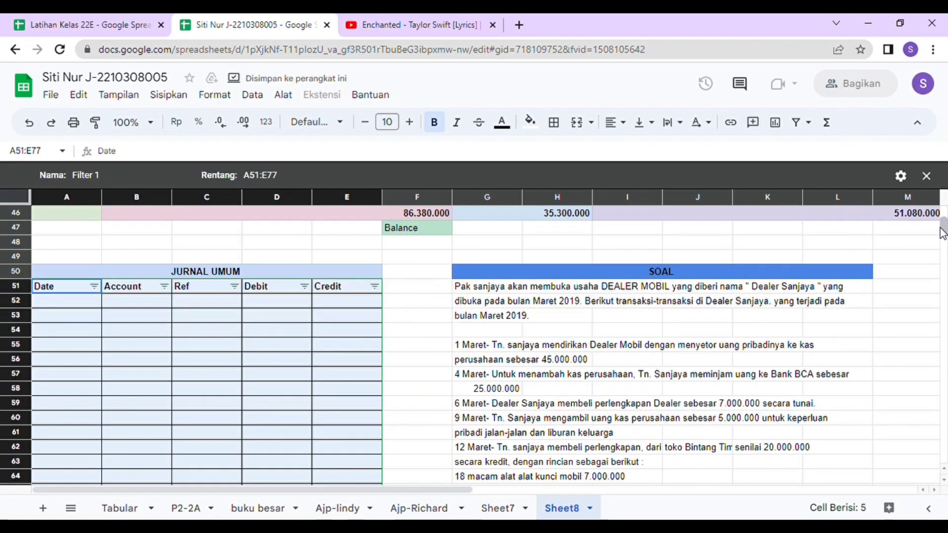
click(148, 302)
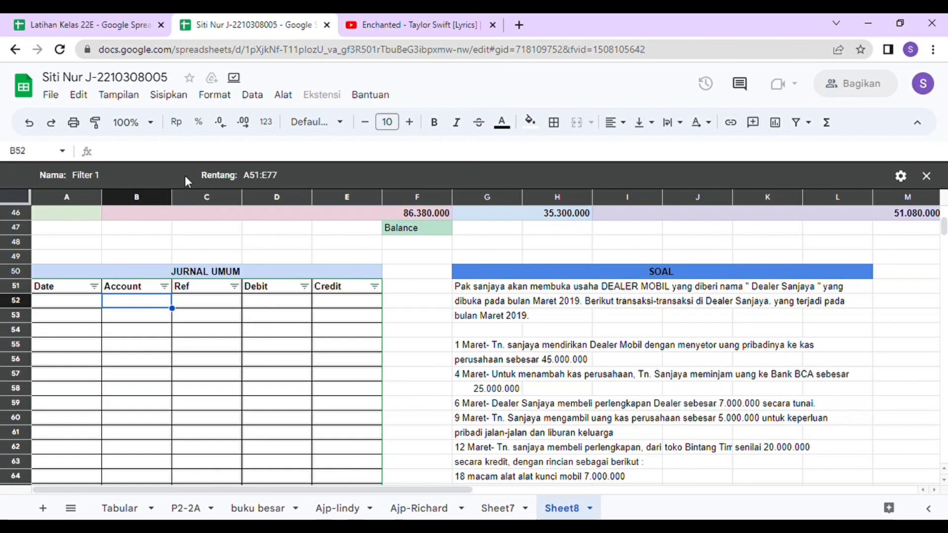
click(265, 100)
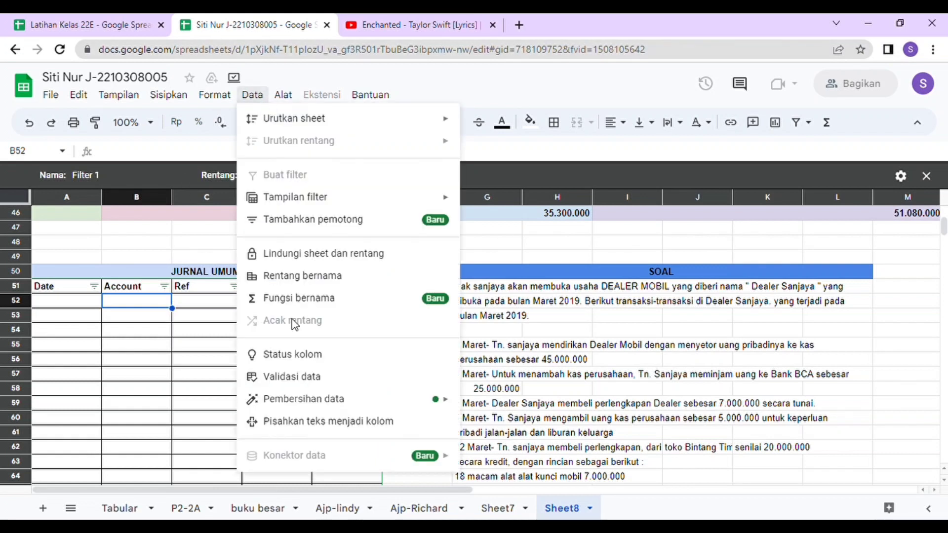
click(310, 380)
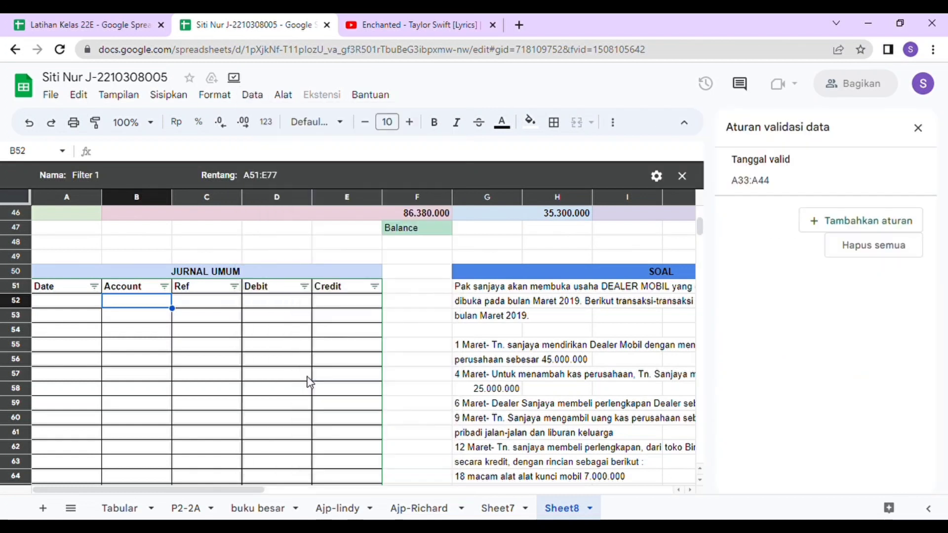
click(876, 226)
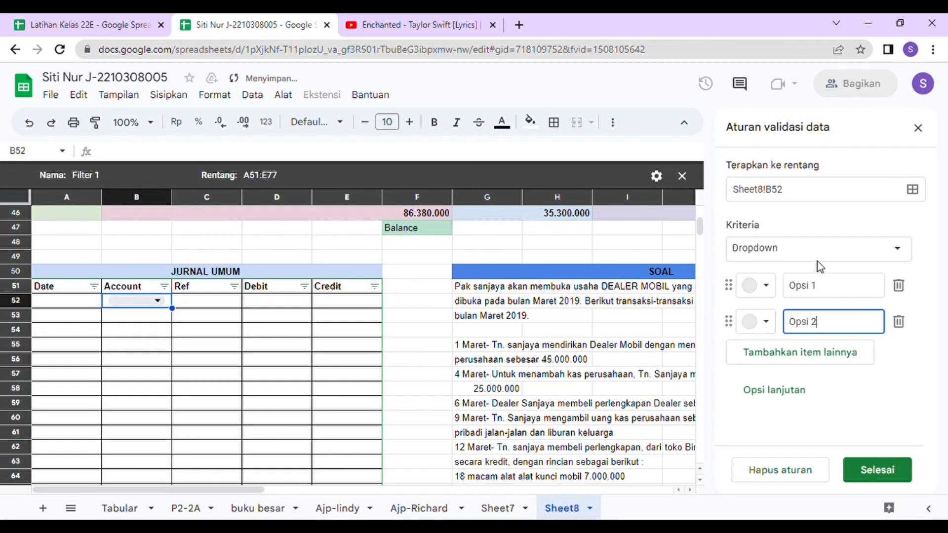
click(874, 255)
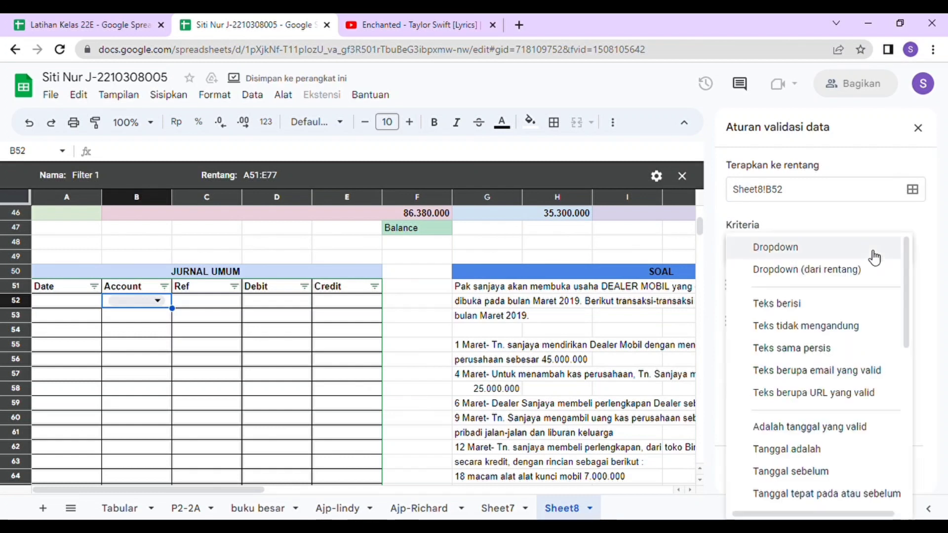
click(871, 272)
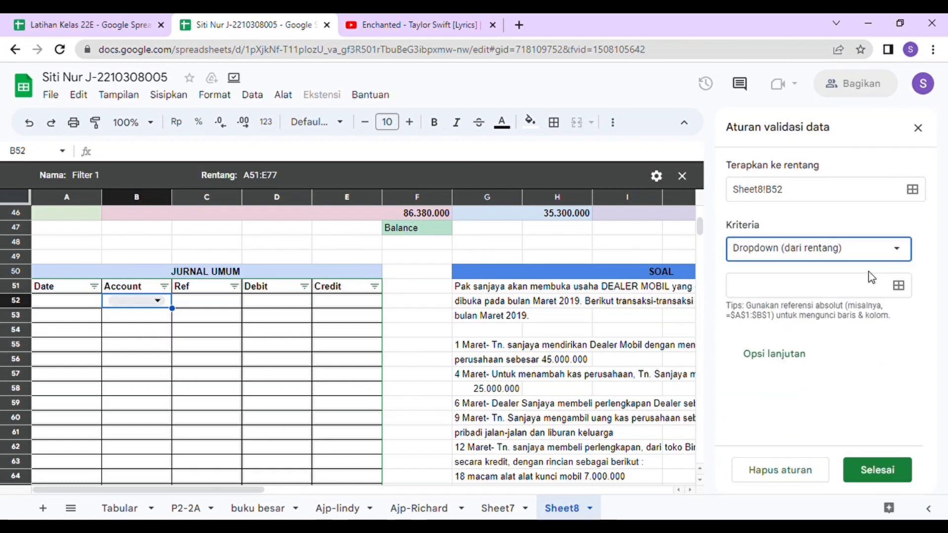
- Extend the Account dropdown rule's range to B52:B77 so it covers the whole Account column of JURNAL UMUM
click(912, 190)
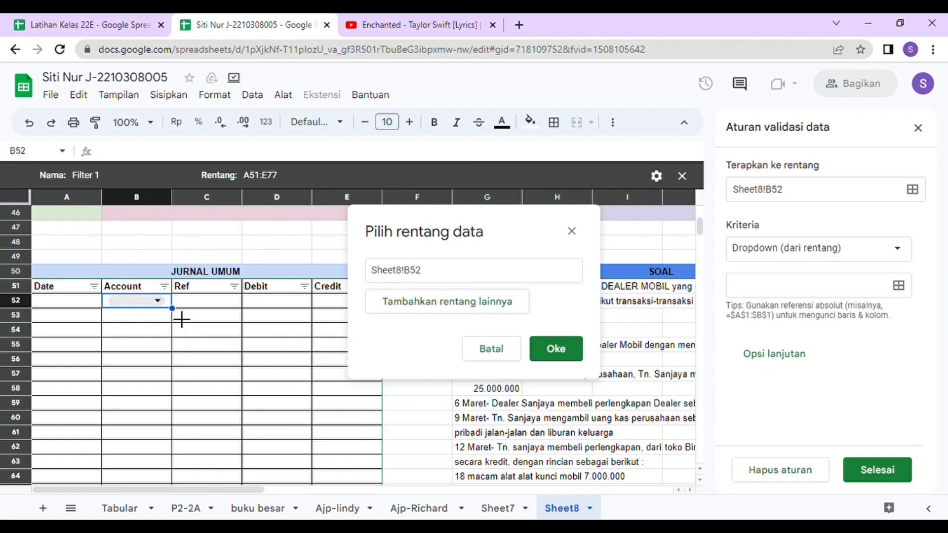
drag(182, 320, 173, 360)
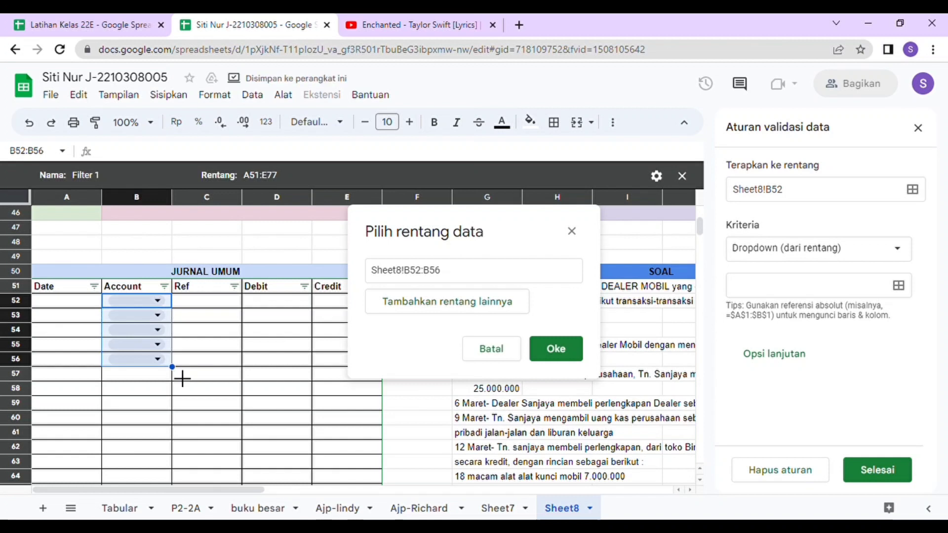
drag(173, 367, 151, 410)
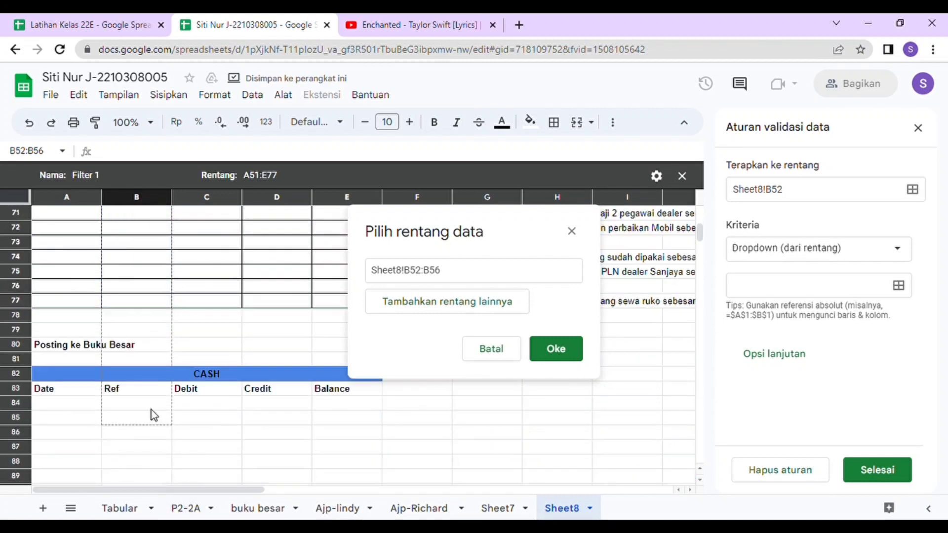
drag(151, 322, 148, 306)
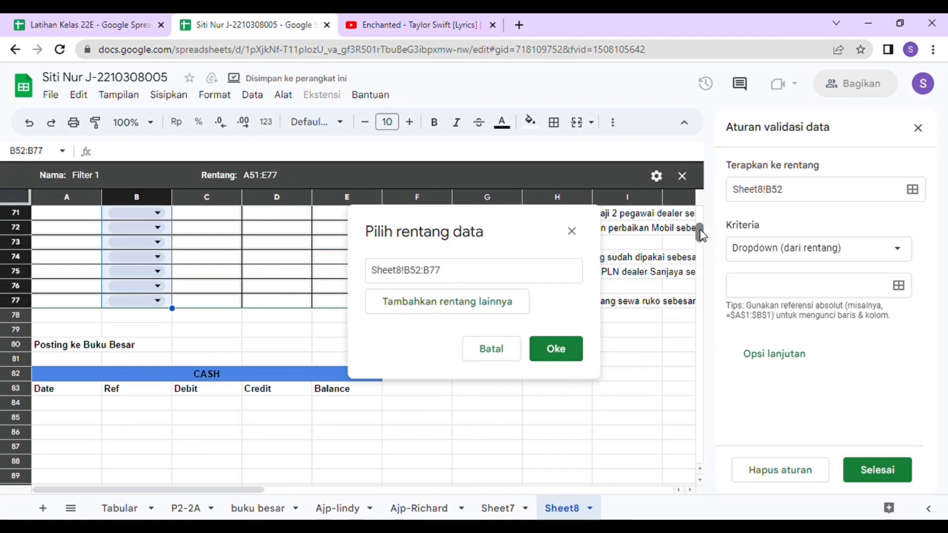
scroll(701, 234, up, 5)
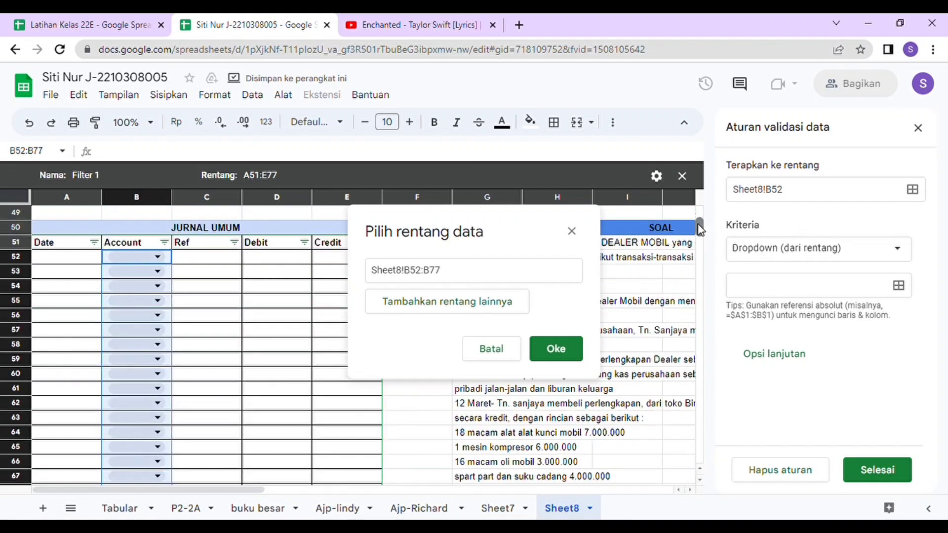
click(572, 361)
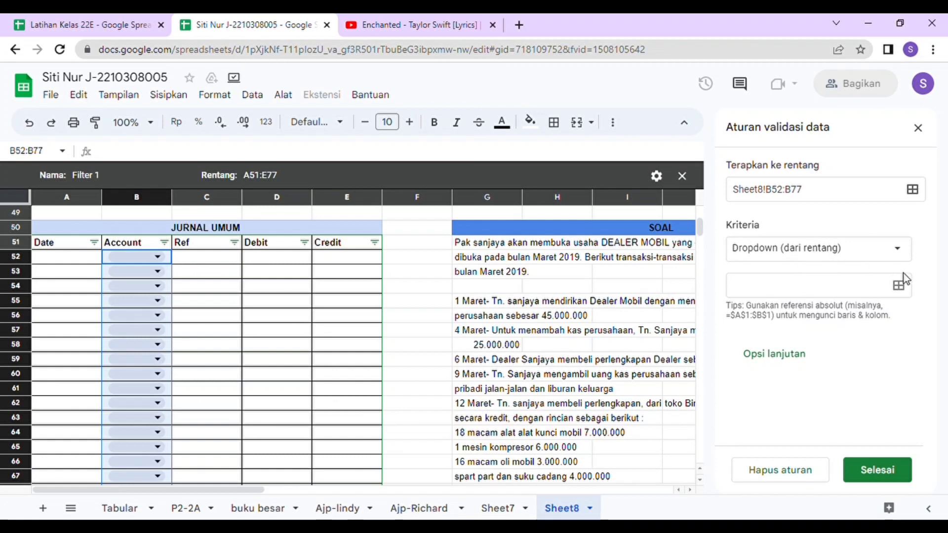
- Use the account names in Sheet8!I2:I15 as the dropdown's source range and save the validation rule
click(898, 286)
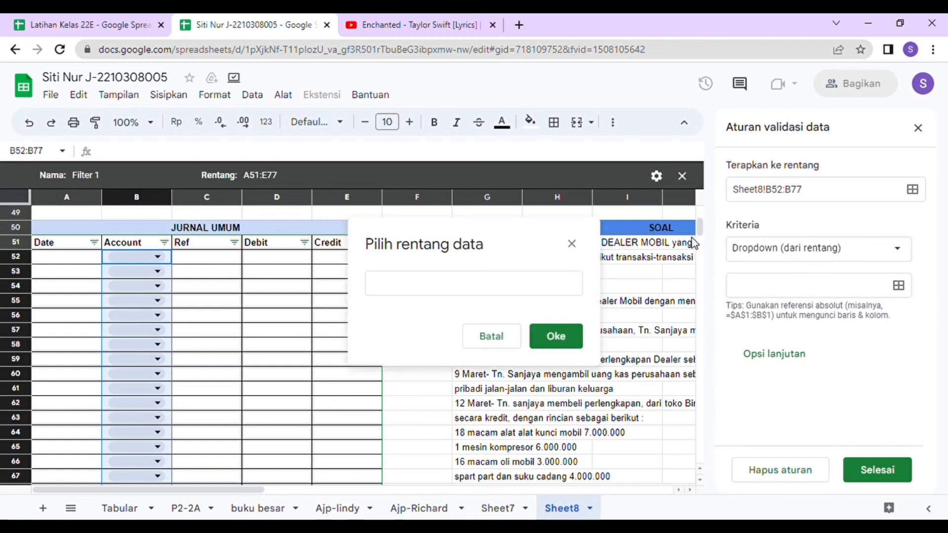
scroll(693, 240, up, 15)
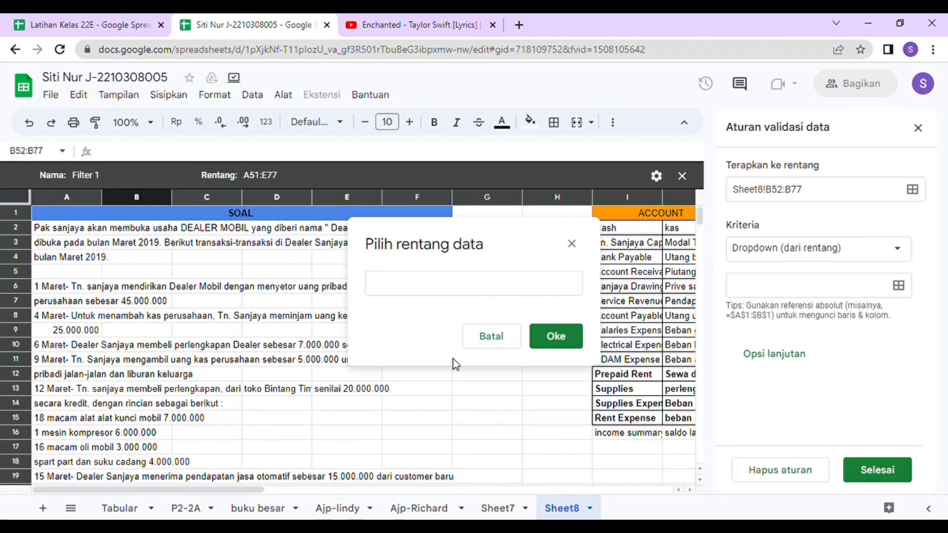
drag(639, 229, 640, 420)
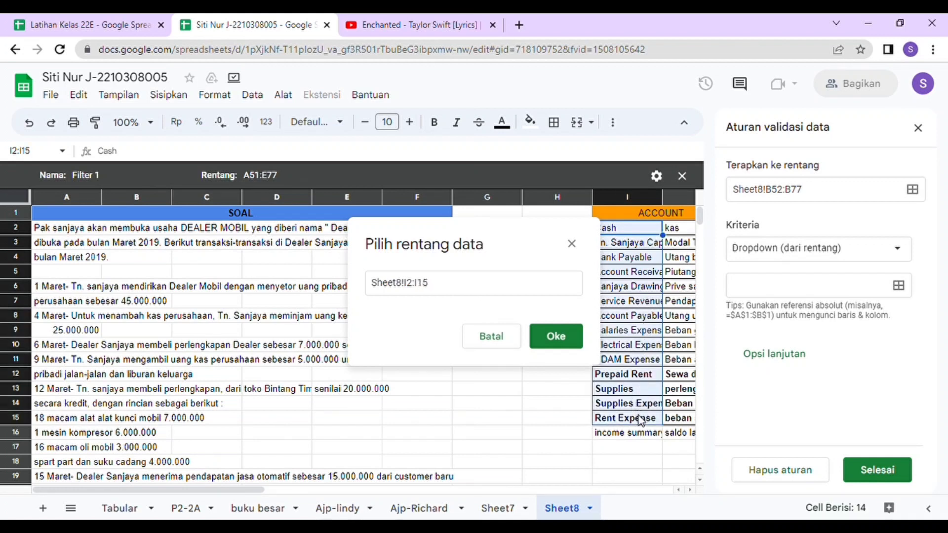
click(567, 333)
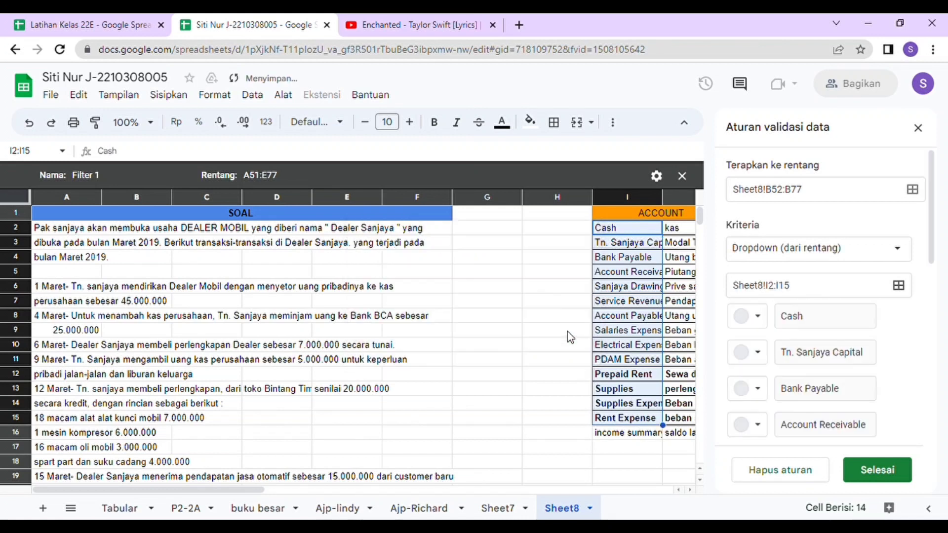
drag(937, 259, 934, 401)
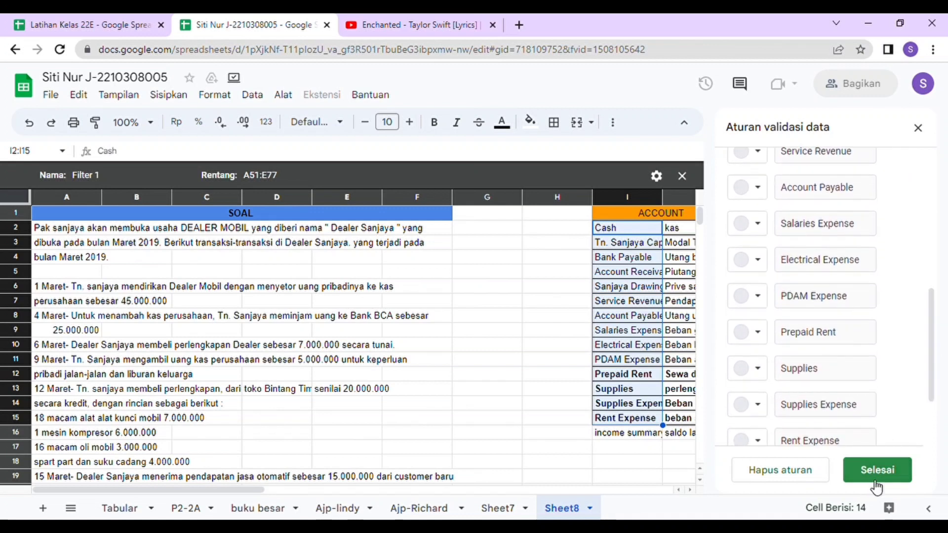
click(878, 475)
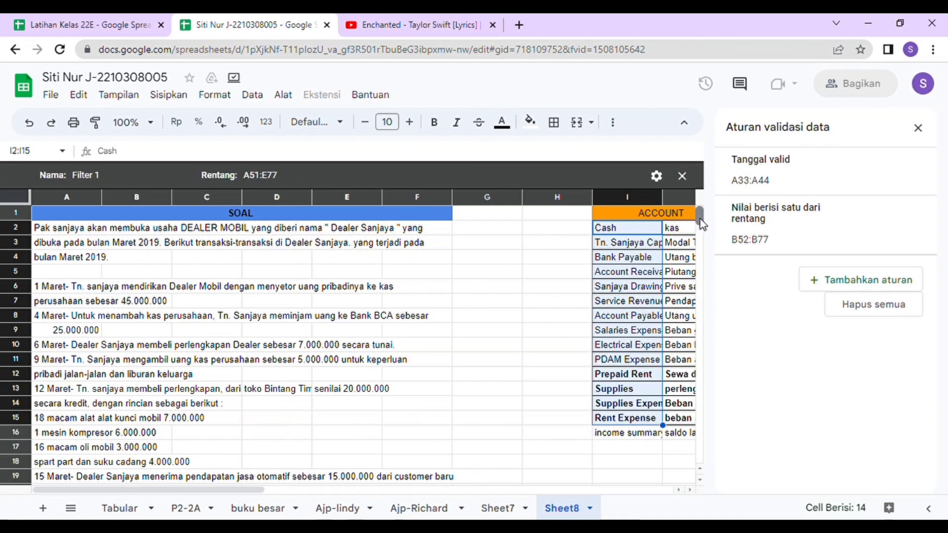
- Leave the data validation rules and exit the filter view of the JURNAL UMUM table
scroll(701, 224, down, 14)
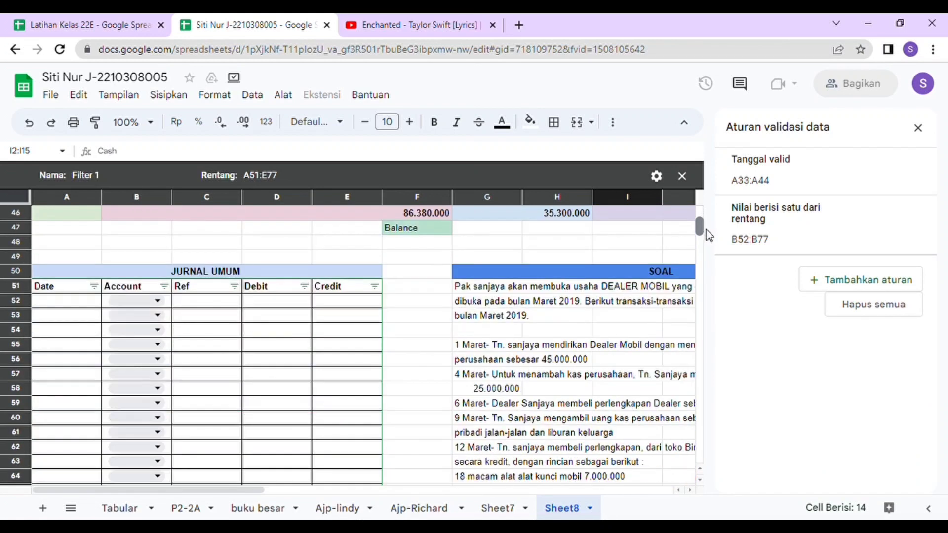
scroll(708, 233, down, 2)
scroll(707, 234, up, 4)
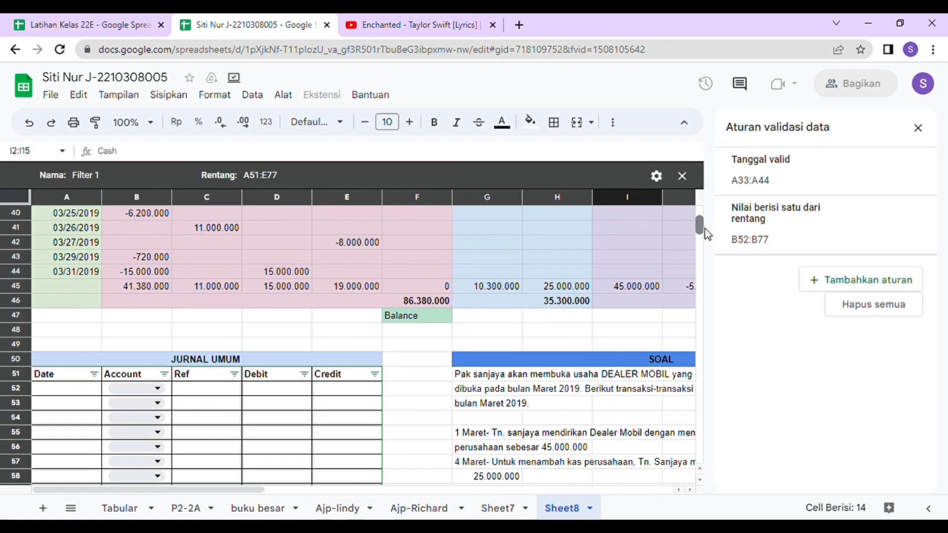
scroll(705, 230, down, 4)
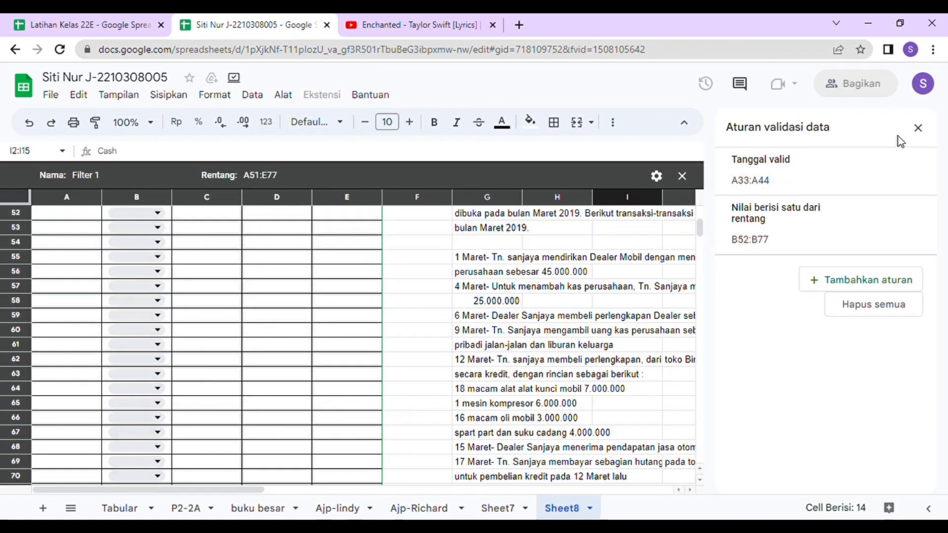
click(918, 129)
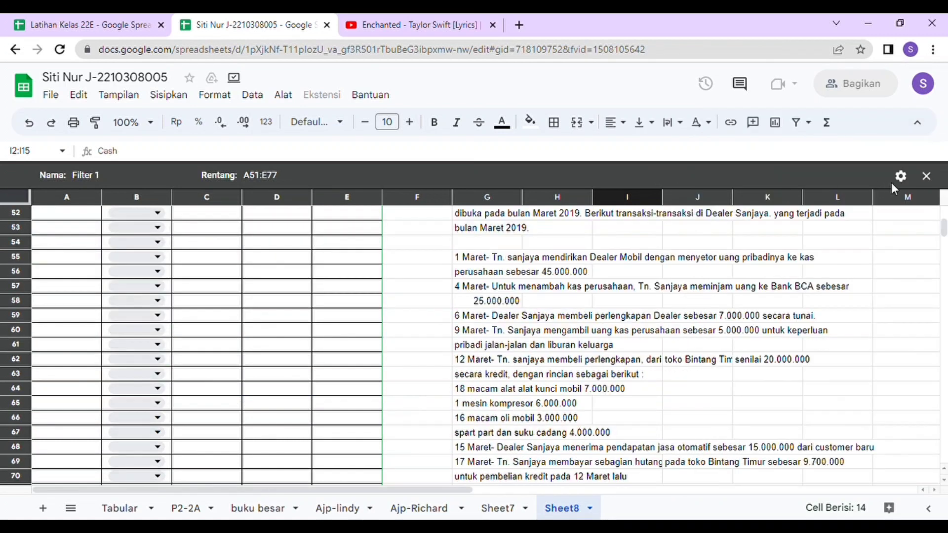
click(927, 179)
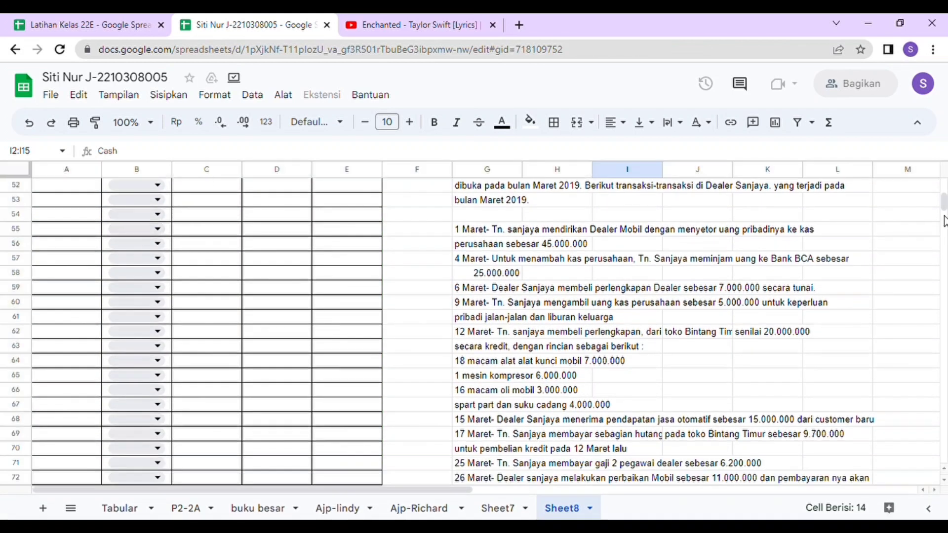
scroll(943, 210, up, 3)
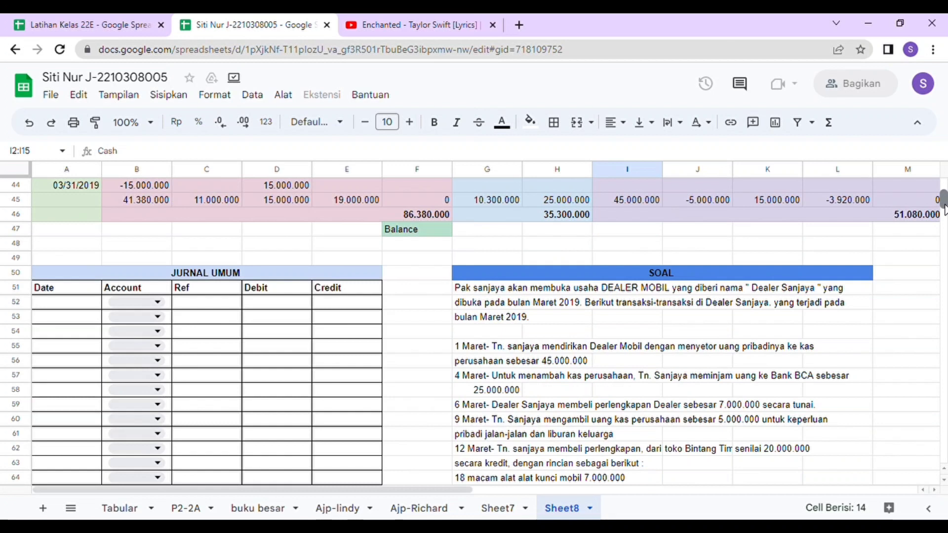
- Check the account options offered by the dropdown in the first Account cell, B52
click(132, 303)
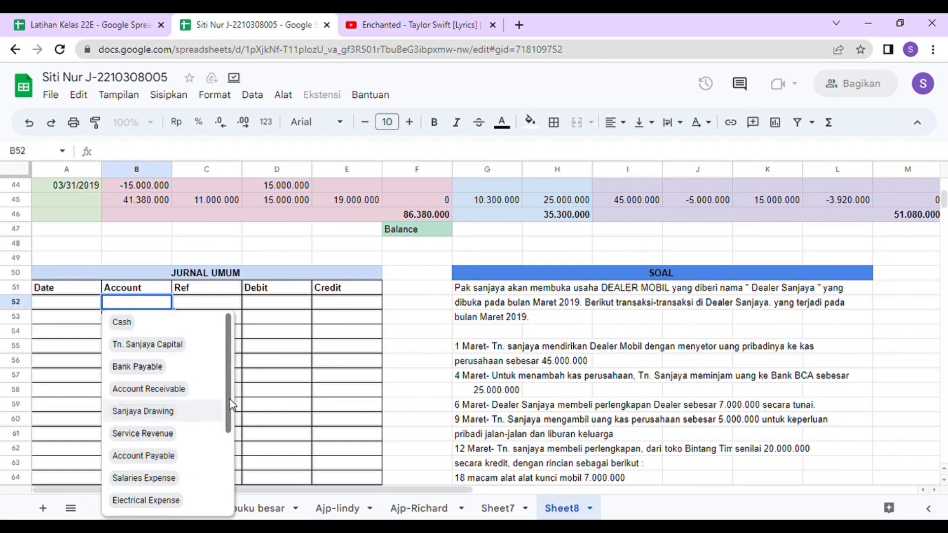
mouse_move(228, 406)
mouse_down()
mouse_move(223, 513)
mouse_move(220, 391)
mouse_up()
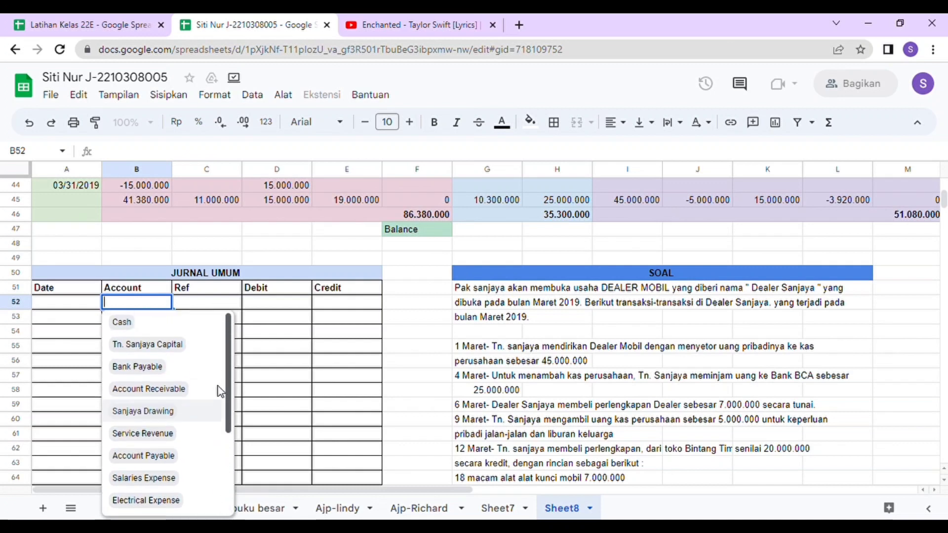
click(295, 350)
- Add a data validation rule to the first Date cell, A52, with the criterion Adalah tanggal yang valid
double_click(74, 300)
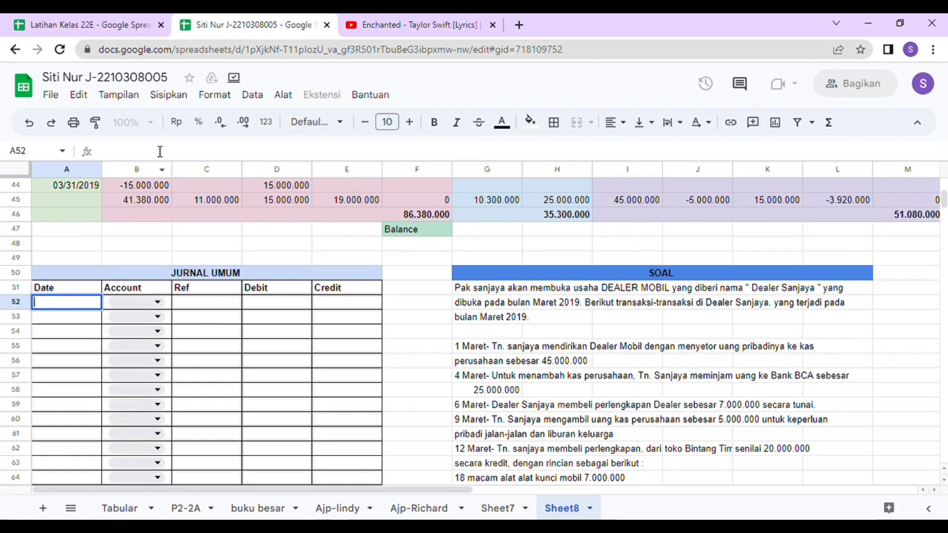
click(252, 94)
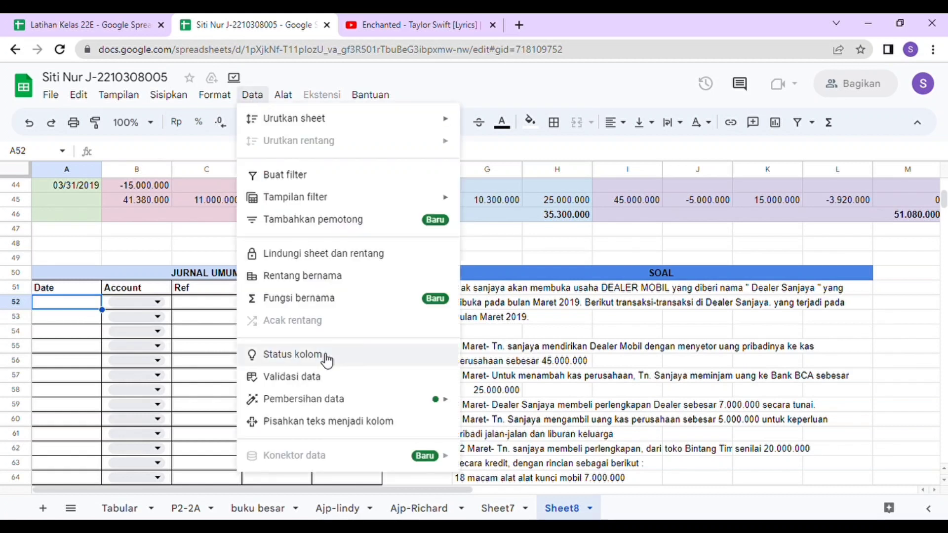
click(335, 382)
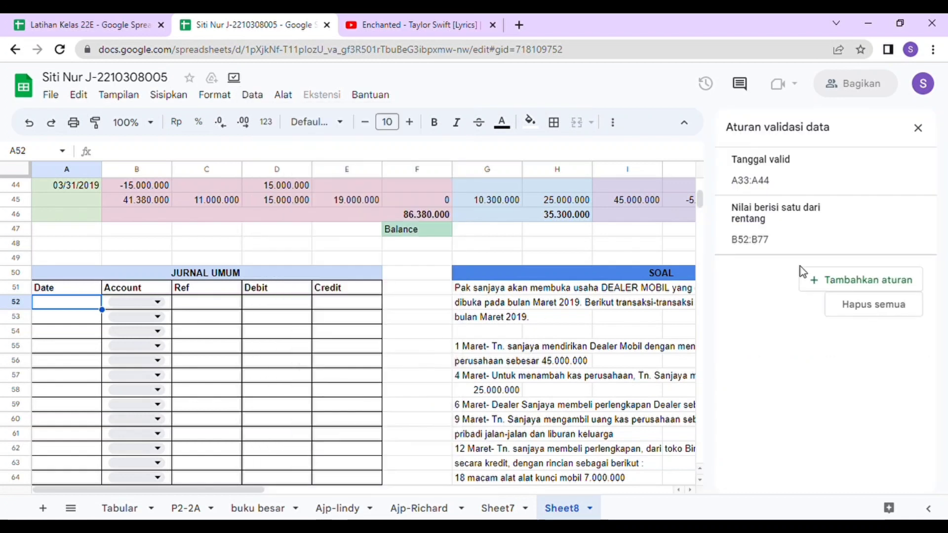
click(880, 280)
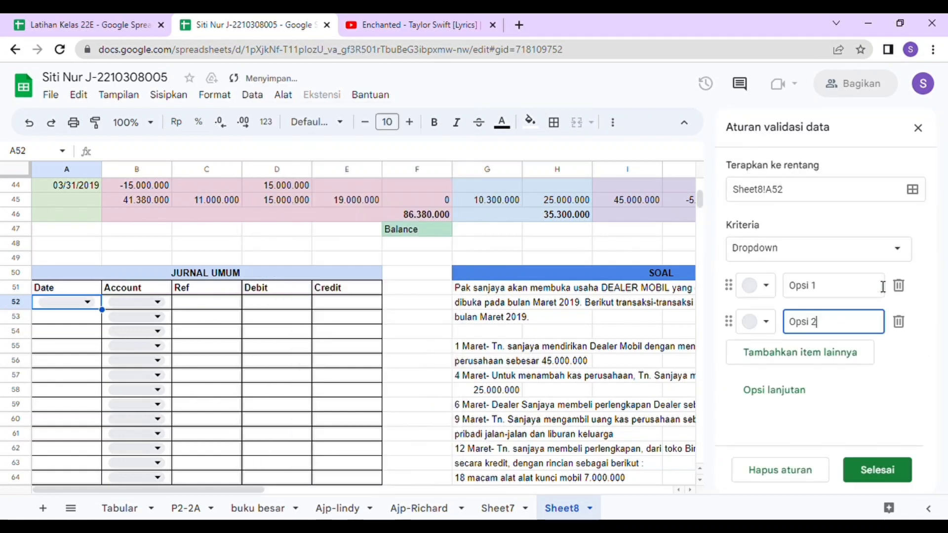
click(888, 249)
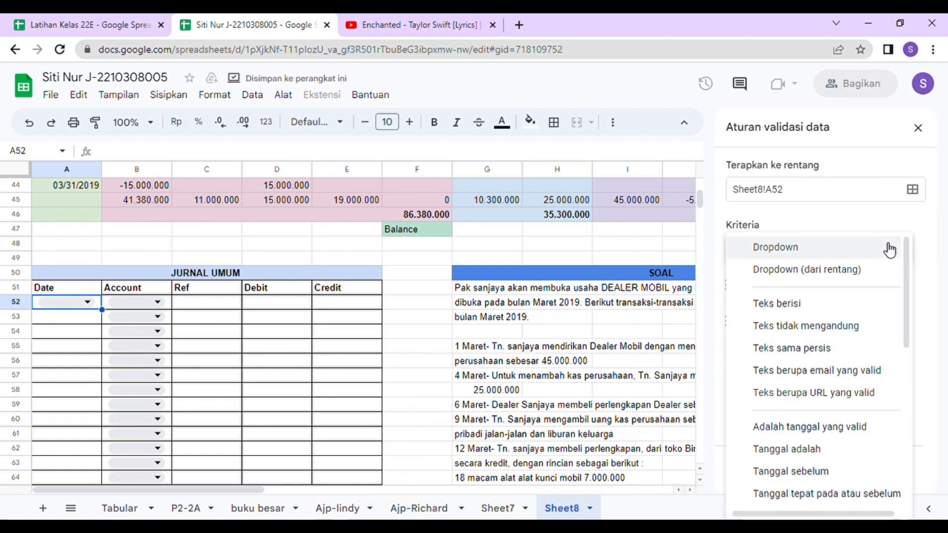
click(869, 431)
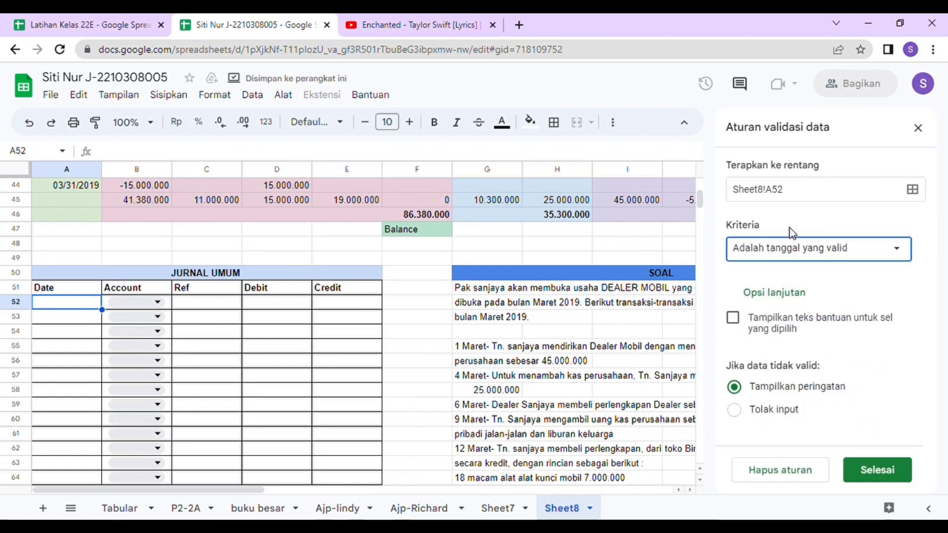
- Extend the date validation rule to the range A52:A77 and close the validation rules
click(912, 189)
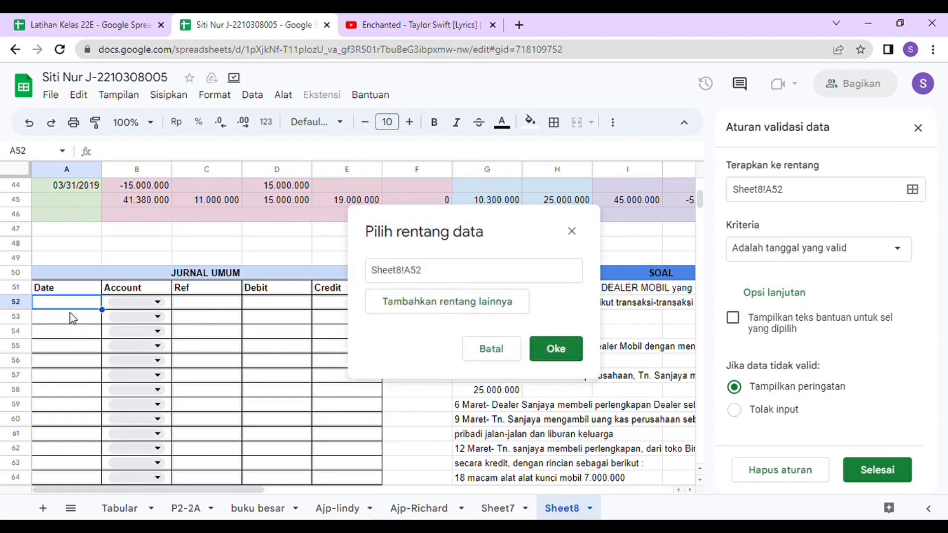
drag(72, 309, 84, 406)
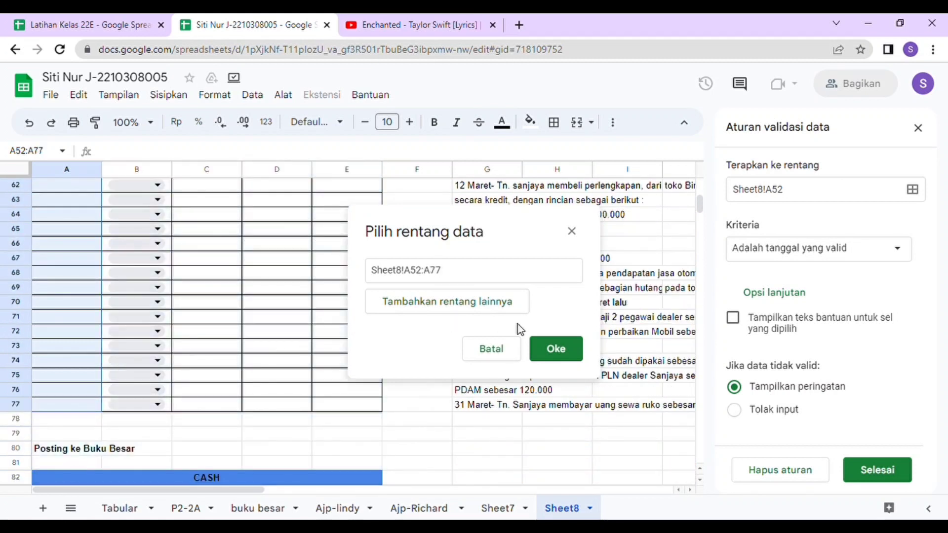
click(549, 345)
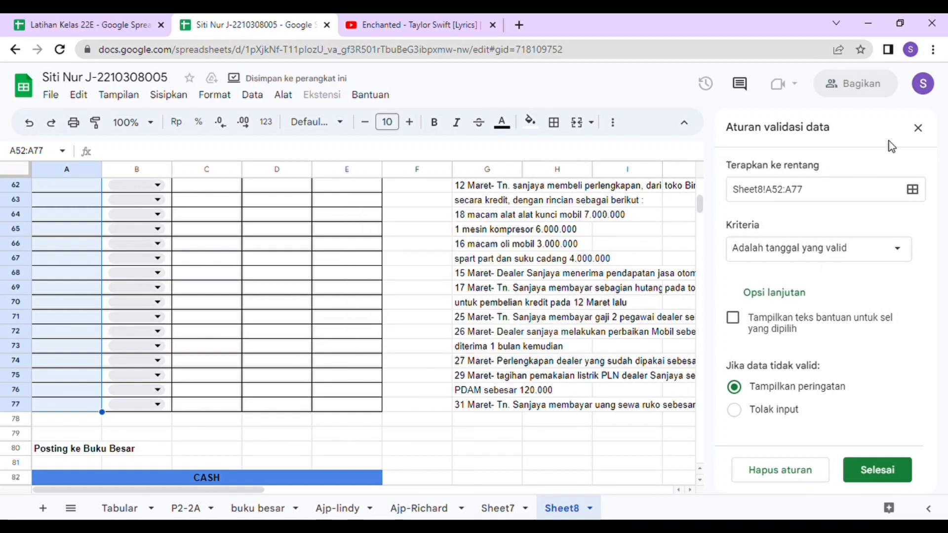
click(918, 128)
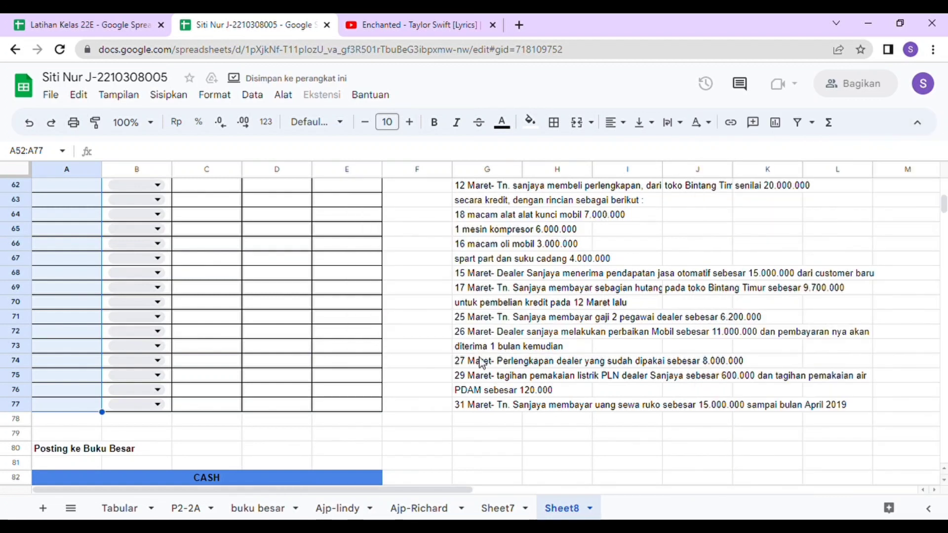
drag(943, 205, 943, 201)
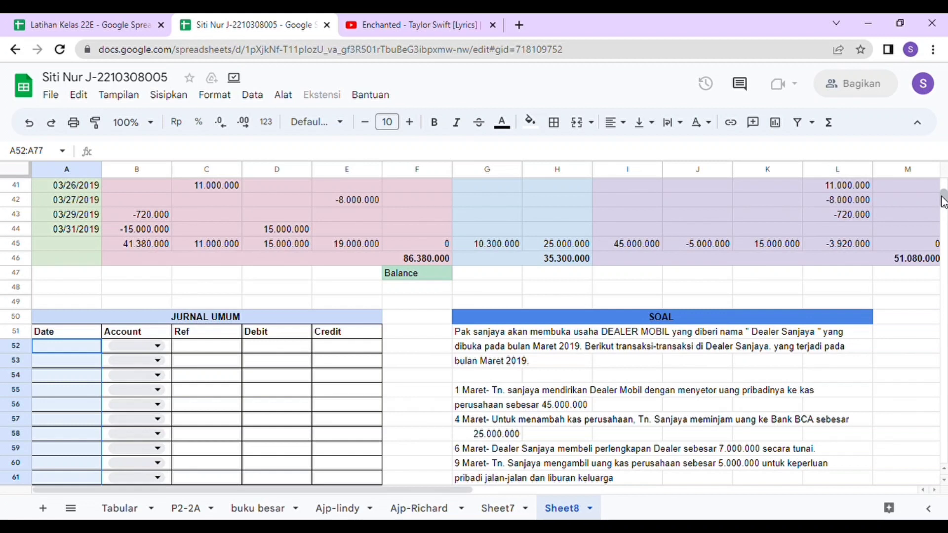
click(199, 391)
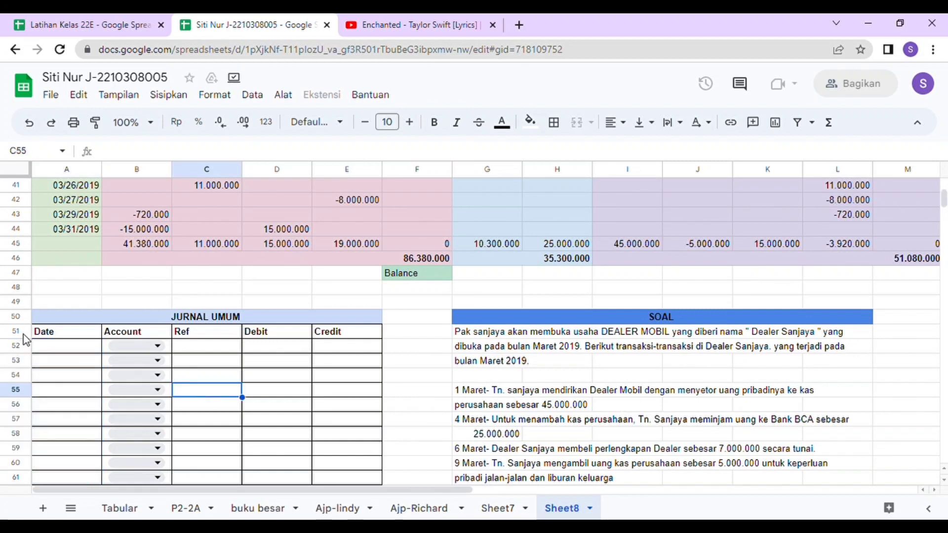
- Examine the date picker in the first Date cell, A52, going back to March 2019 without choosing a date
click(54, 346)
double_click(60, 351)
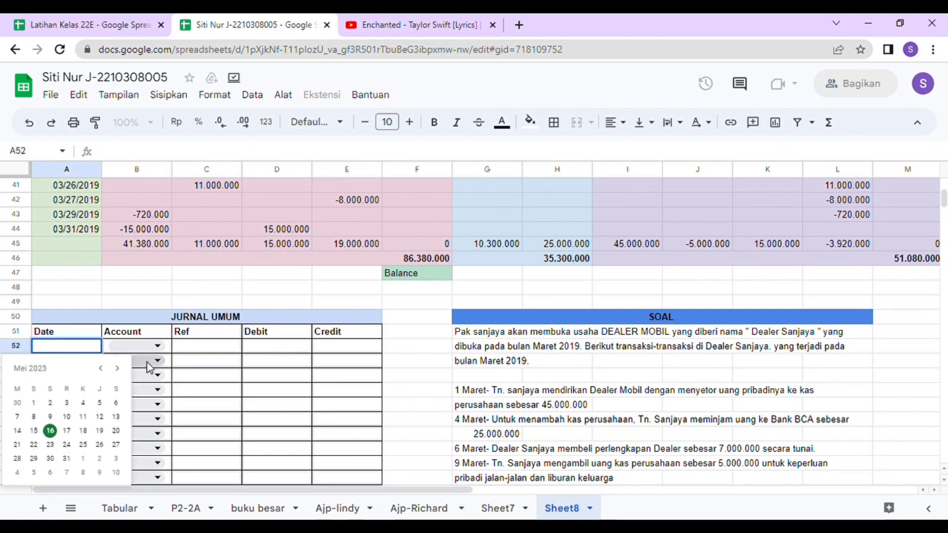
double_click(104, 368)
double_click(103, 368)
double_click(104, 368)
double_click(103, 368)
click(104, 368)
double_click(104, 368)
double_click(104, 368)
click(104, 368)
click(104, 368)
double_click(104, 368)
click(103, 368)
double_click(104, 369)
click(103, 368)
double_click(103, 369)
double_click(104, 369)
double_click(104, 368)
double_click(104, 368)
double_click(104, 368)
double_click(103, 368)
click(104, 368)
double_click(104, 368)
click(104, 368)
double_click(104, 369)
click(103, 368)
click(103, 368)
click(104, 368)
click(104, 368)
double_click(104, 368)
click(104, 369)
double_click(104, 369)
double_click(104, 368)
double_click(104, 369)
double_click(118, 369)
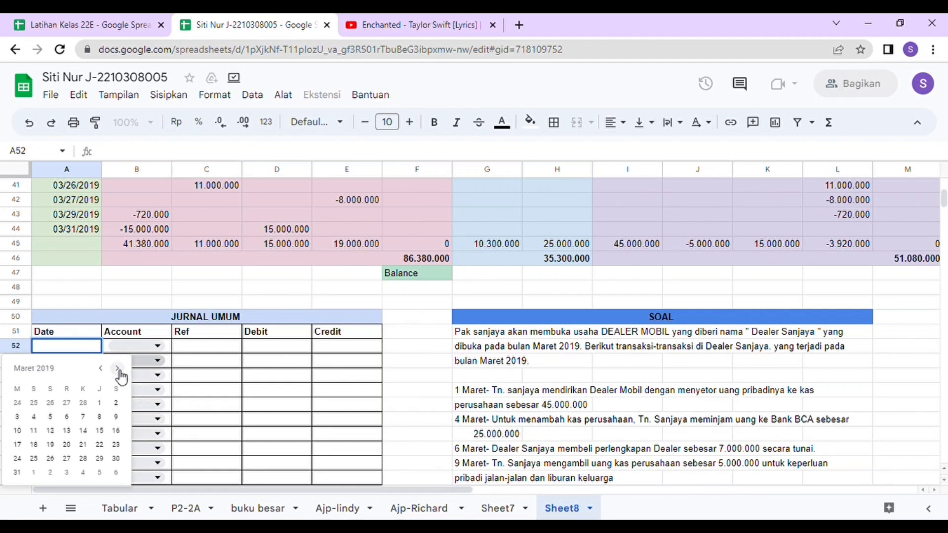
click(203, 376)
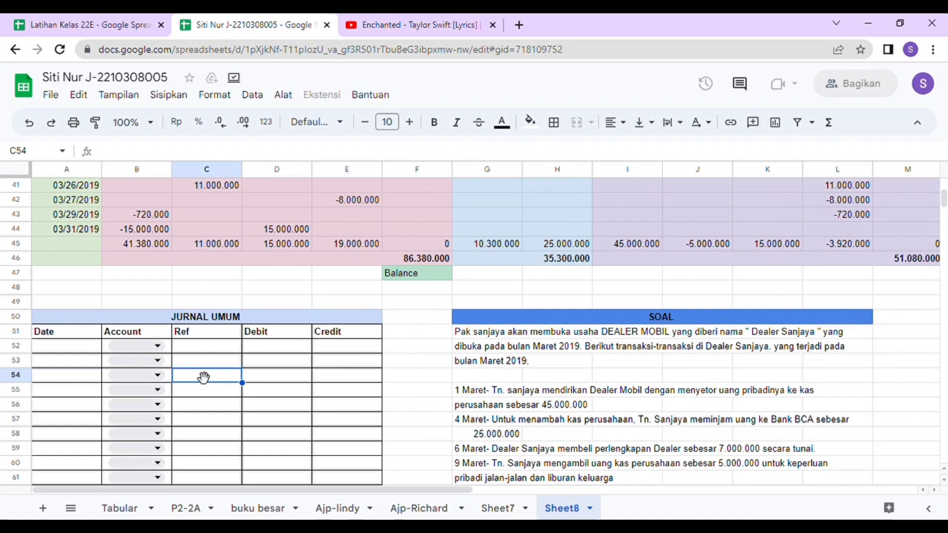
- Record the debit line of the 1 March capital contribution in row 52, with account Cash and a debit of 45000000
drag(943, 198, 942, 184)
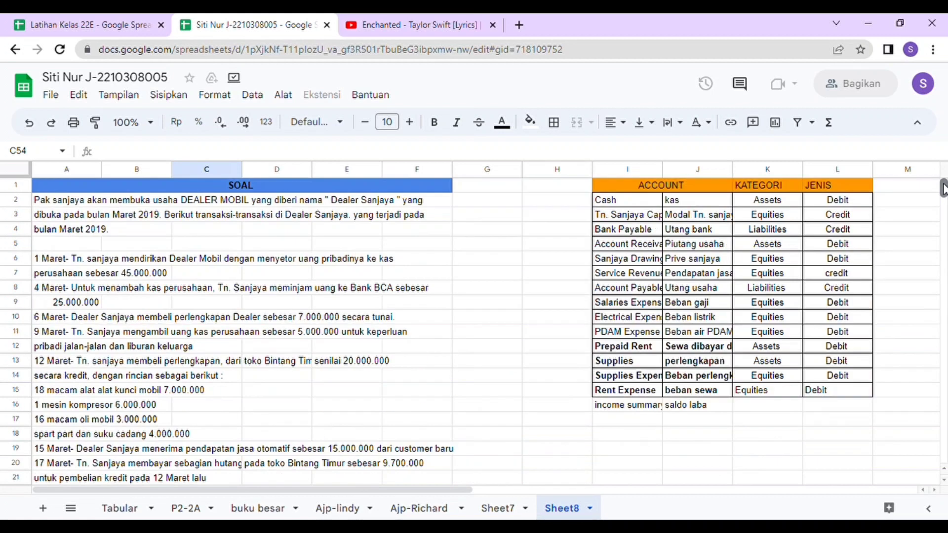
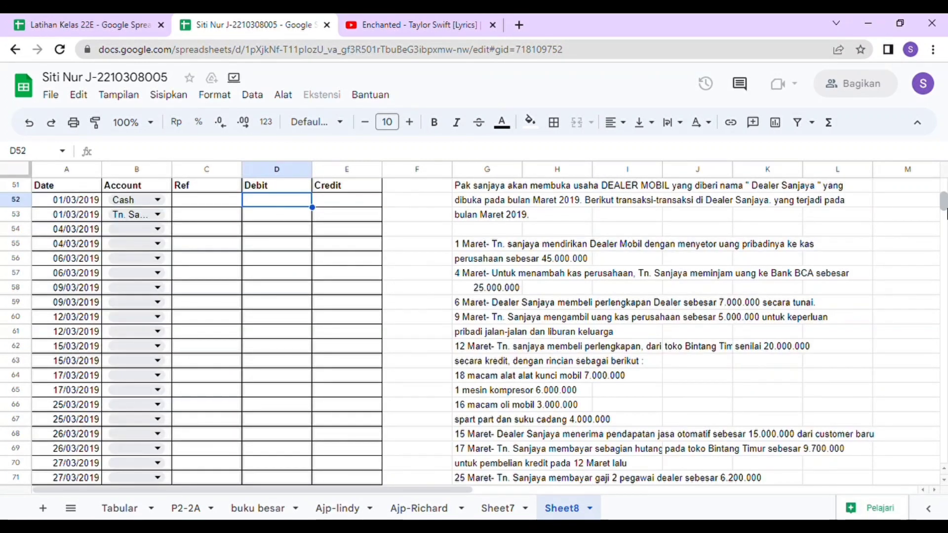
drag(947, 207, 946, 207)
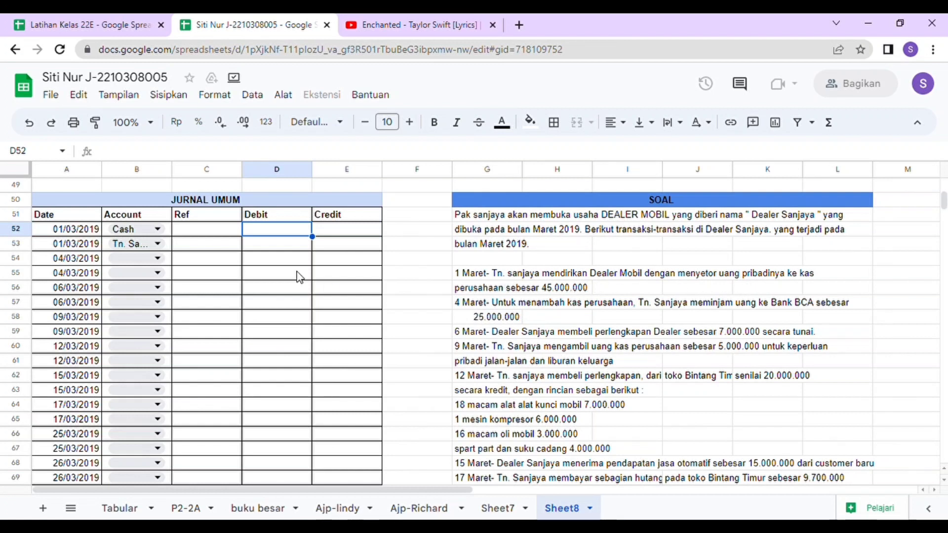
click(153, 233)
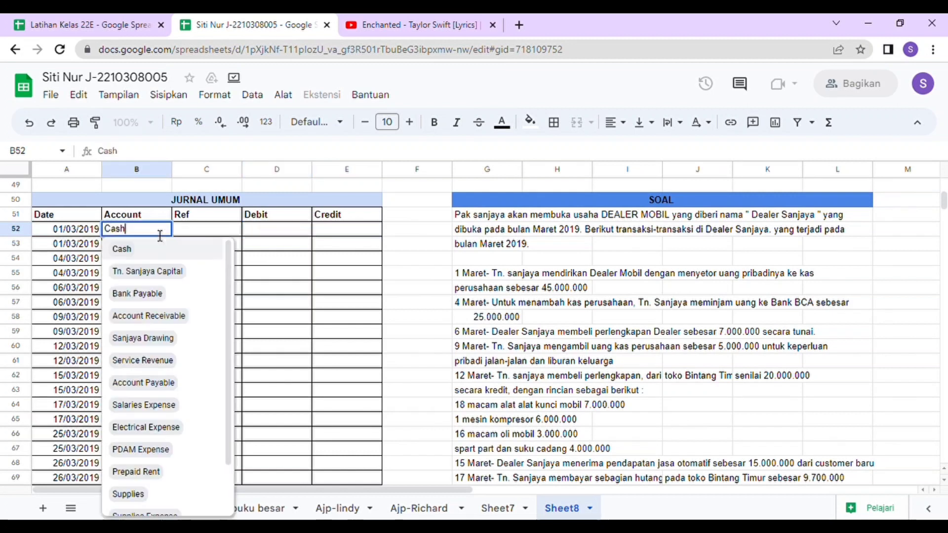
click(162, 257)
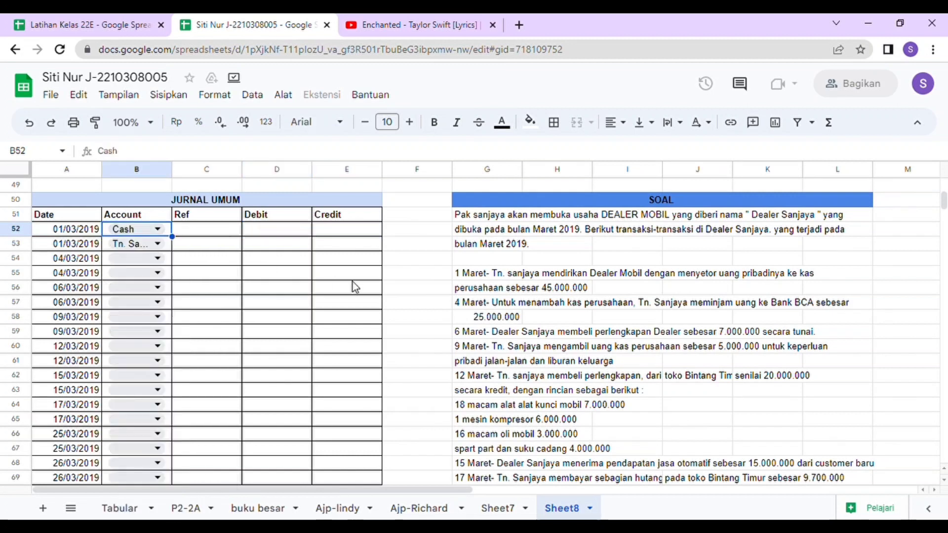
click(268, 230)
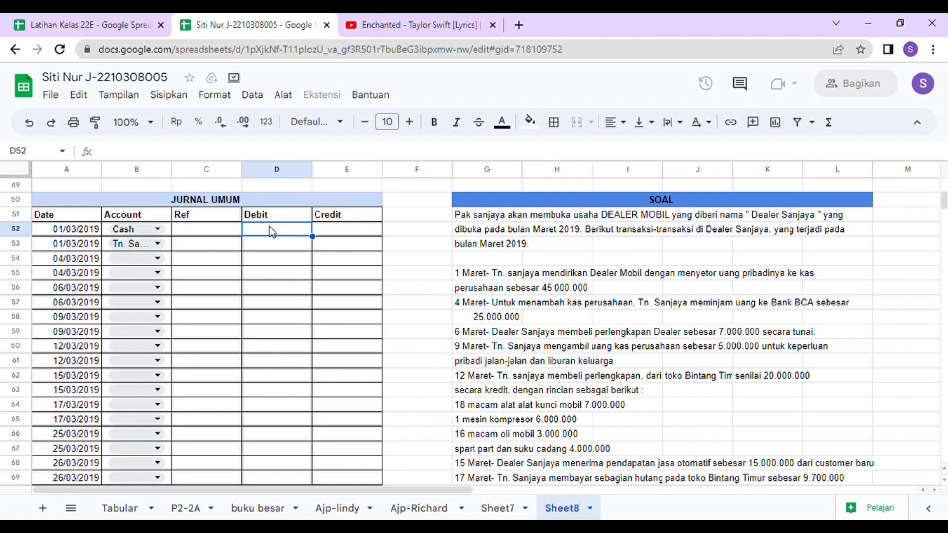
text(4500)
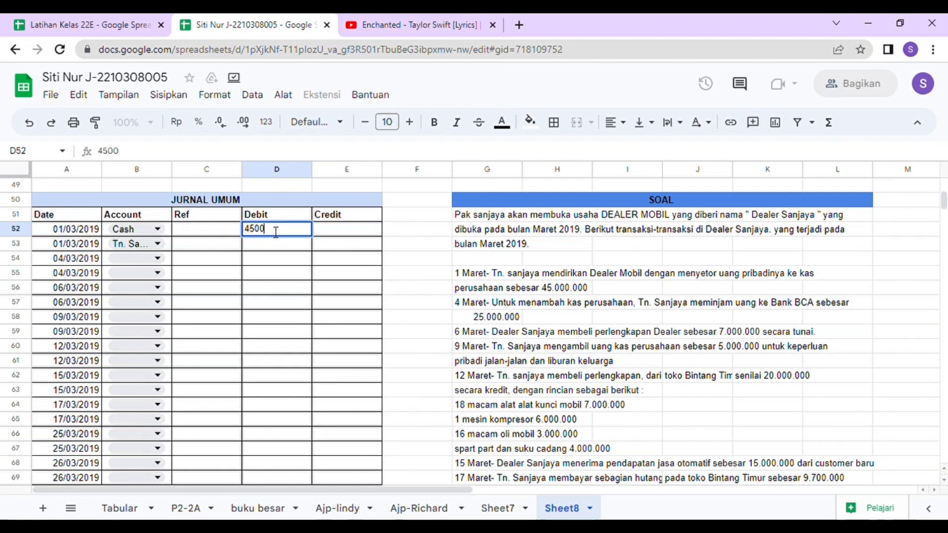
text(0000)
key(Return)
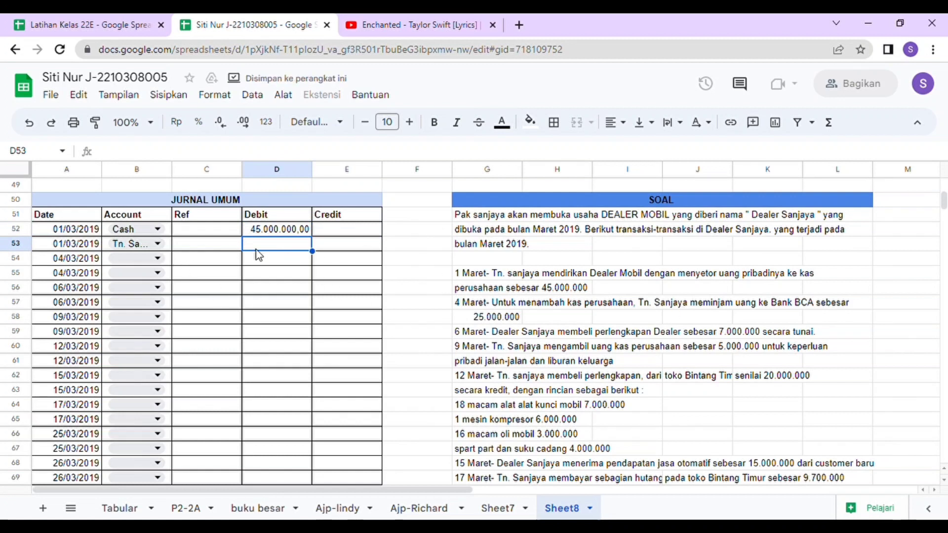
- Record the matching 1 March credit line in row 53, with the owner's capital account and a credit of 45000000
click(155, 244)
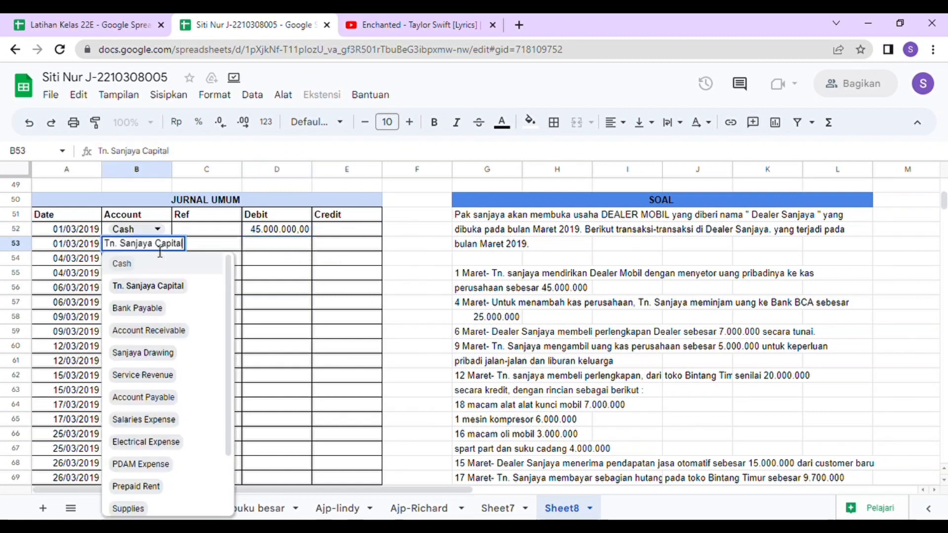
click(162, 292)
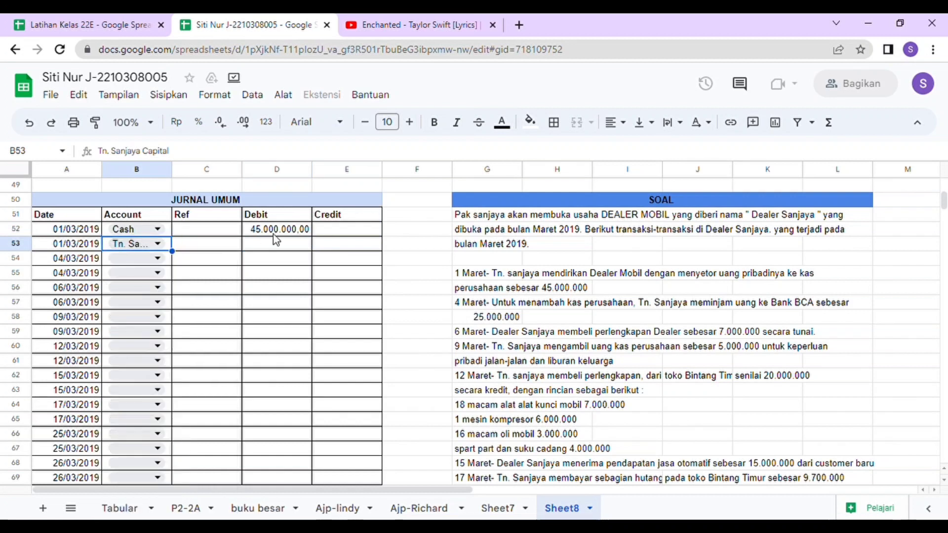
click(335, 247)
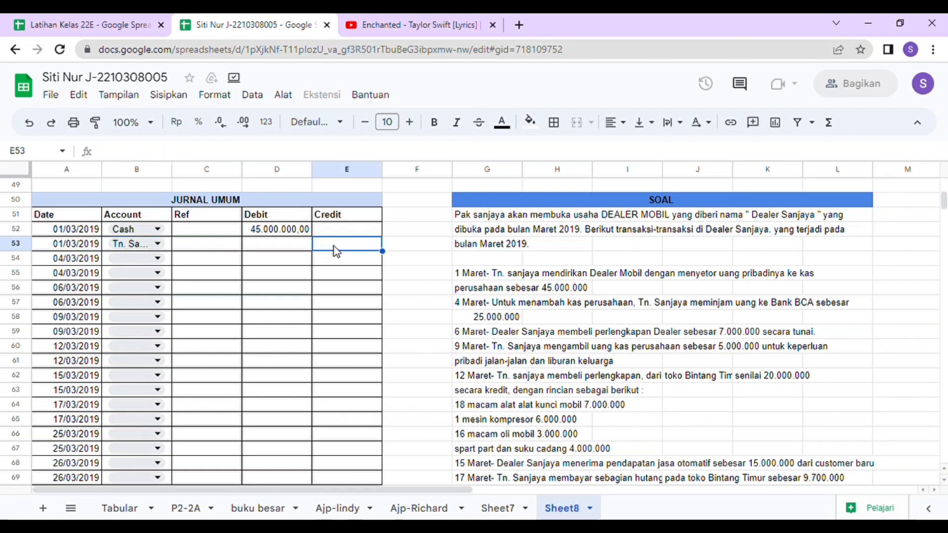
text(45000000)
key(Return)
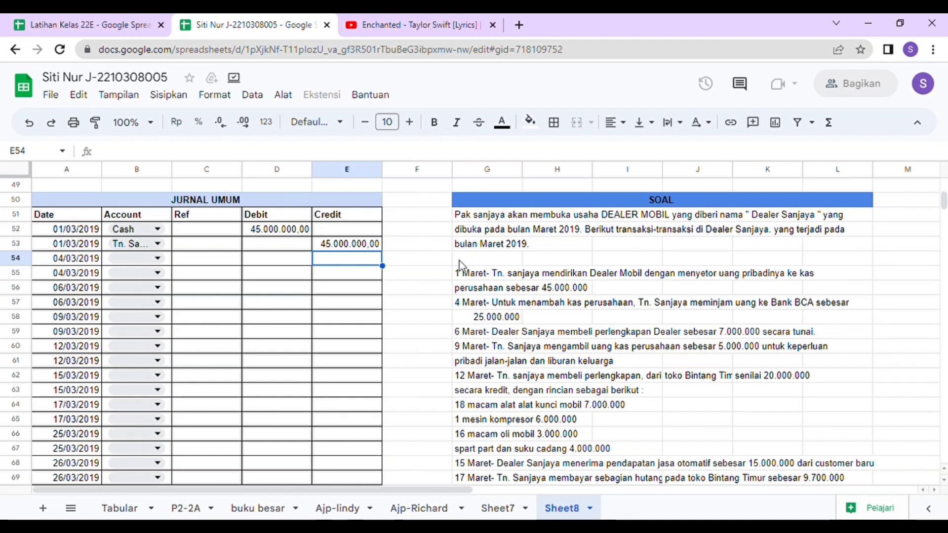
- Record the debit line of the 4 March bank loan in row 54, with account Cash and a debit of 25000000
click(164, 264)
click(163, 279)
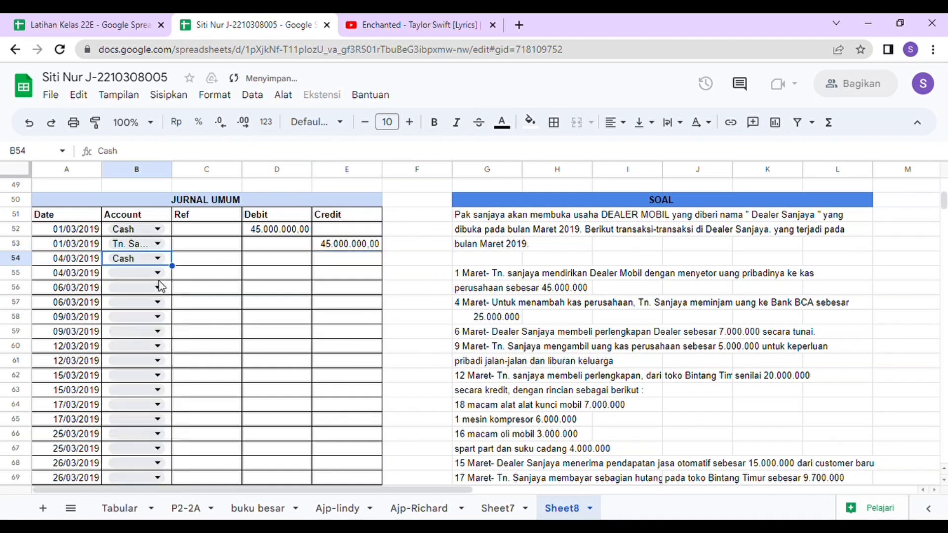
click(281, 262)
text(25000)
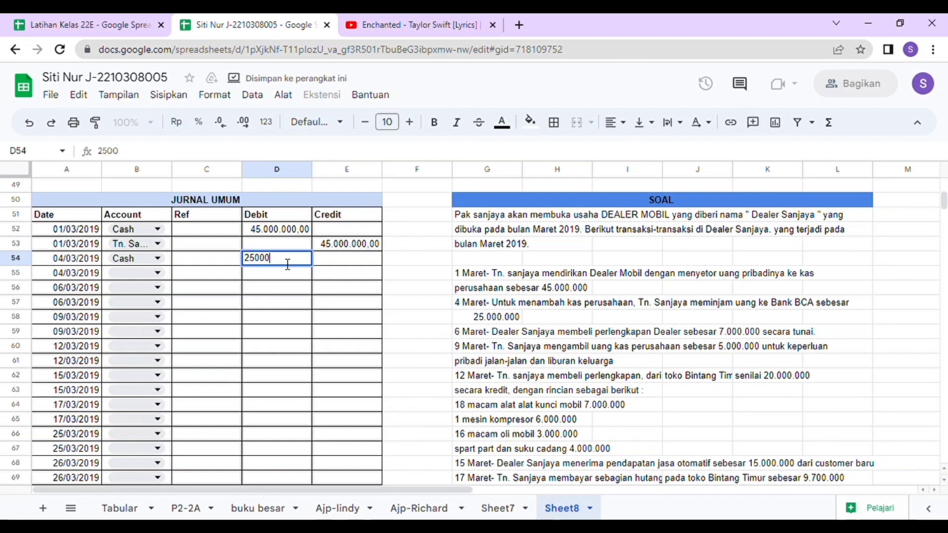
text(000)
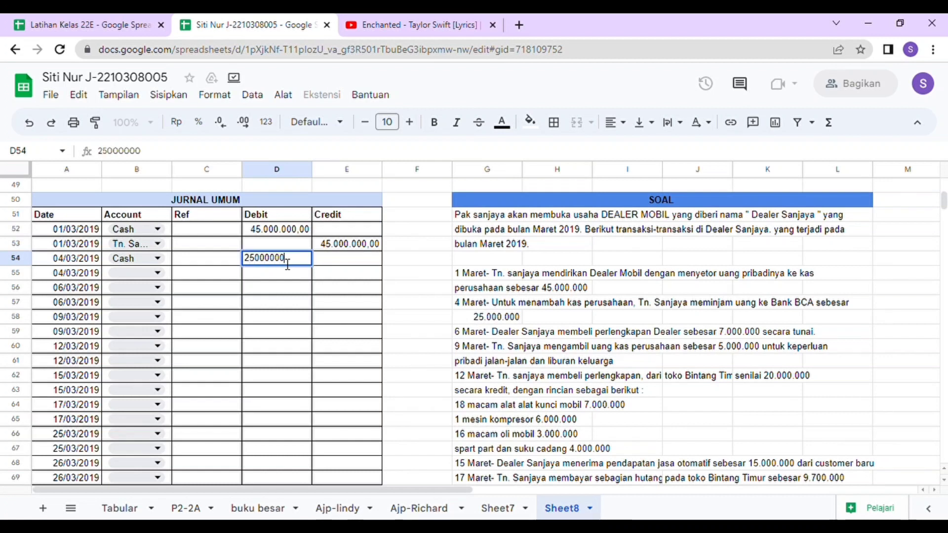
click(346, 275)
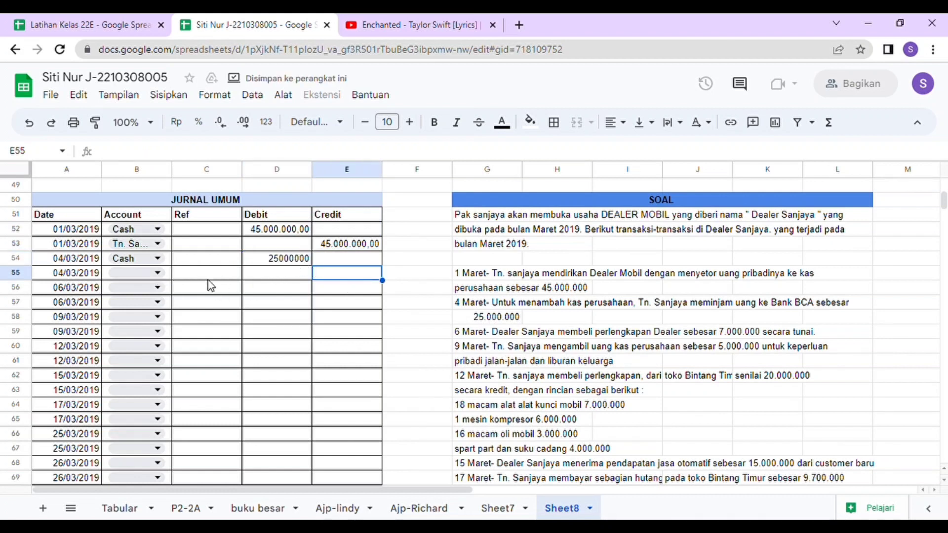
- Assign Bank Payable to the second 04/03/2019 journal row and enter a credit of 25000000
click(152, 274)
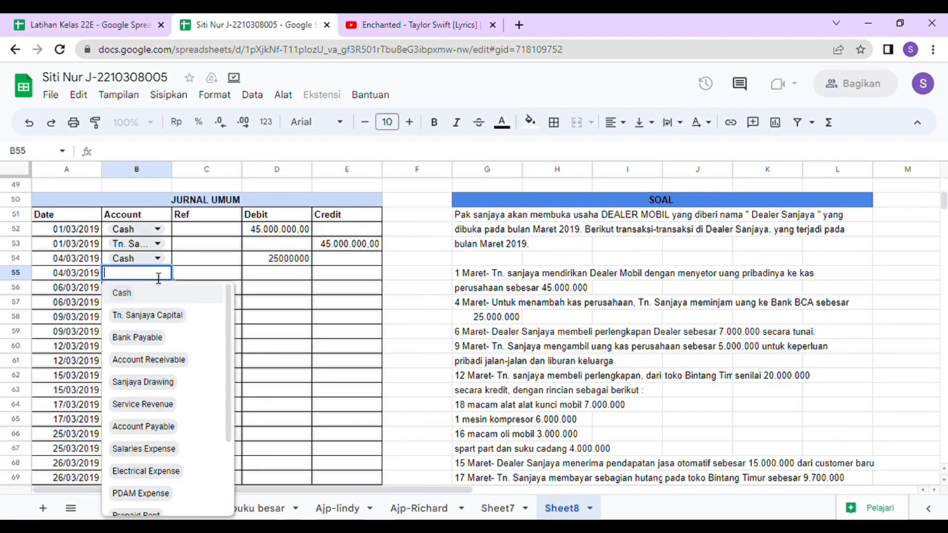
click(151, 346)
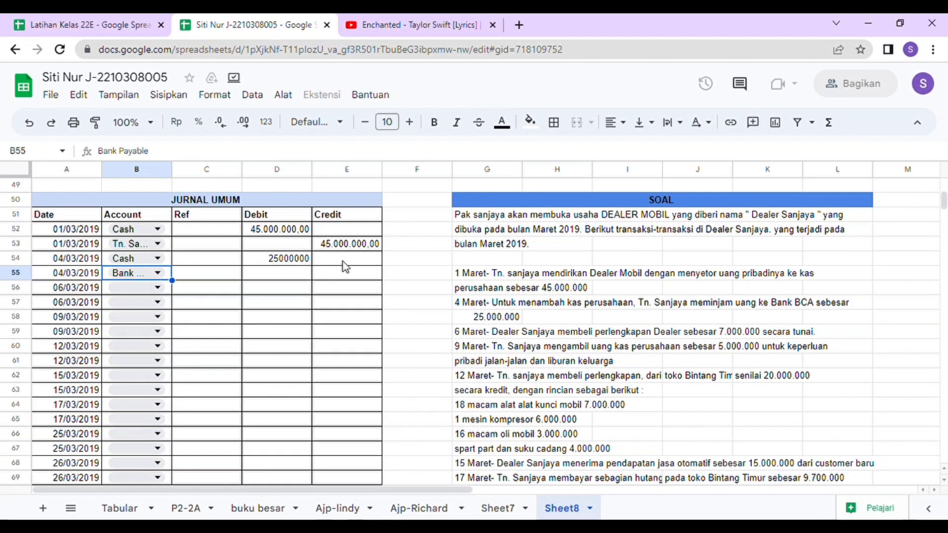
click(334, 274)
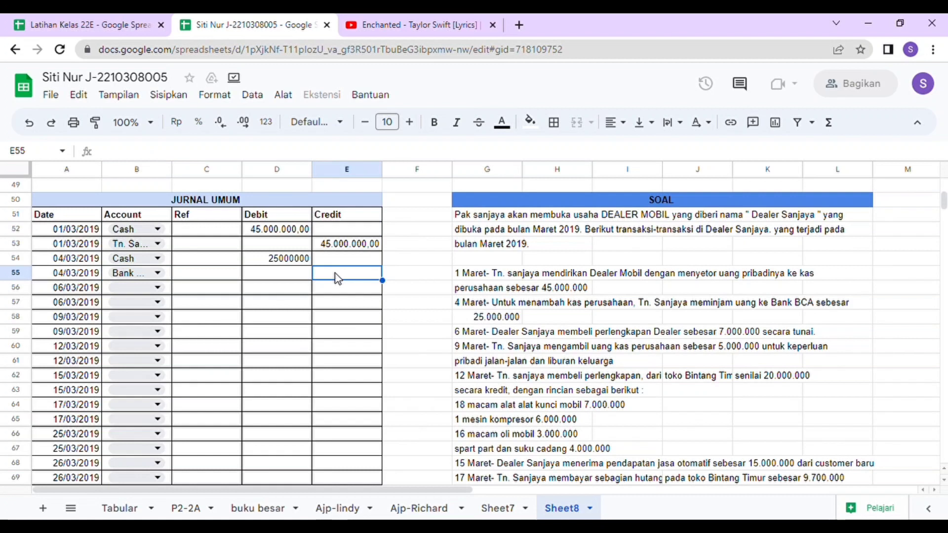
text(2500)
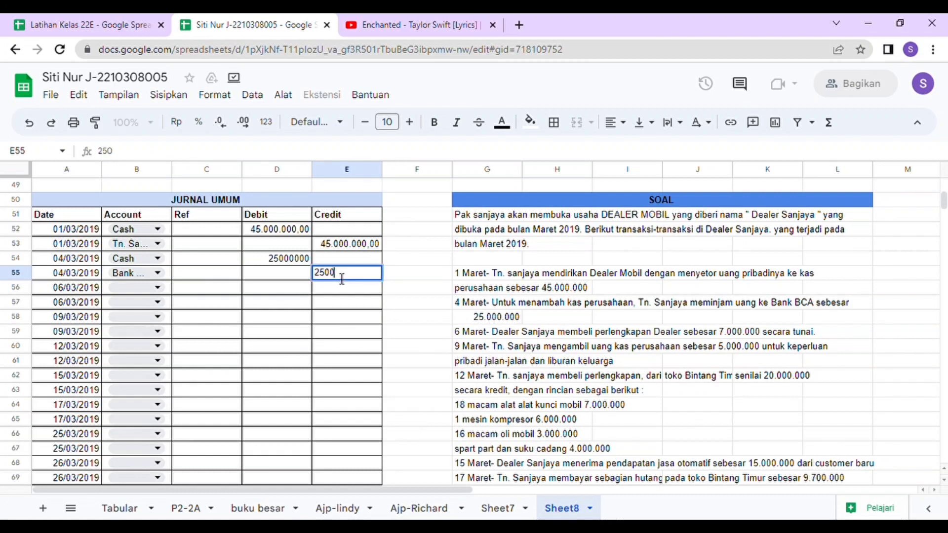
text(0000)
key(Return)
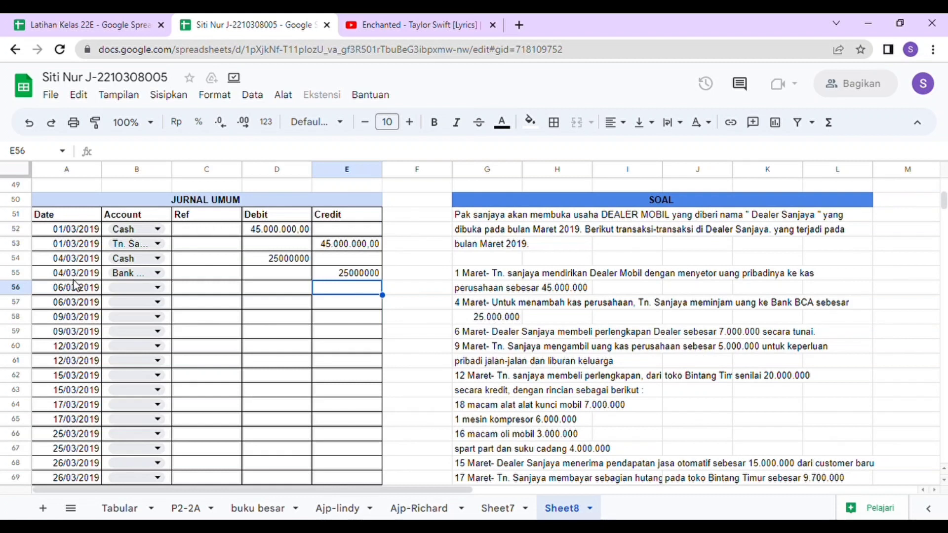
- Assign Supplies to the first 06/03/2019 journal row and enter a debit of 25000000
click(147, 290)
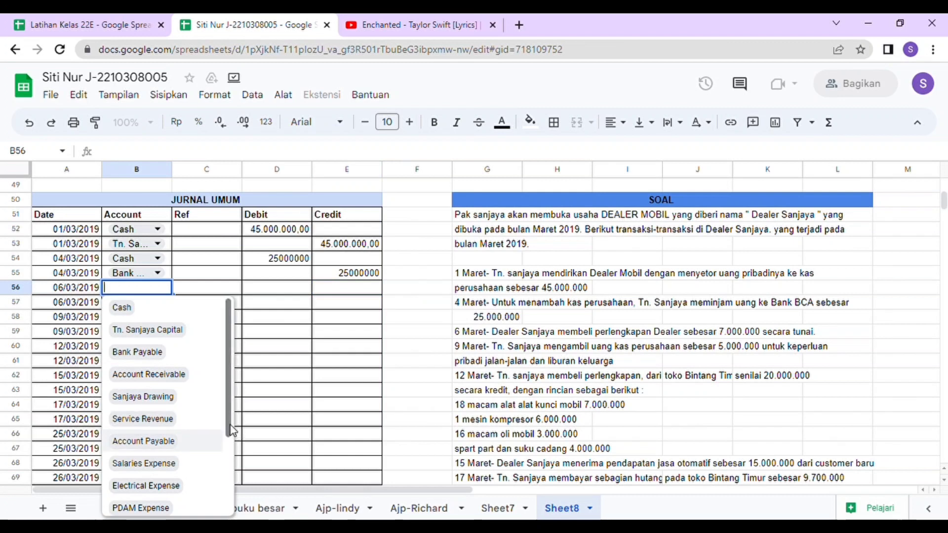
drag(231, 430, 221, 473)
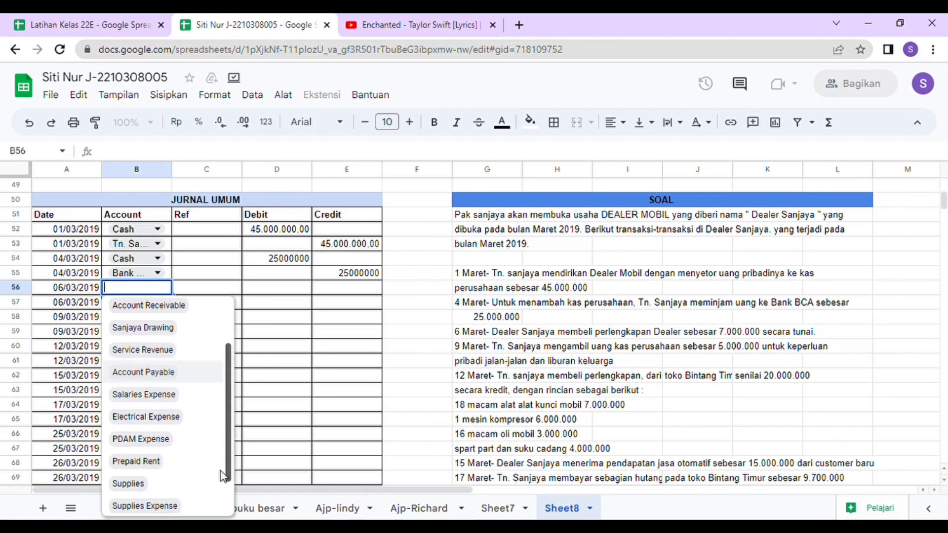
click(176, 482)
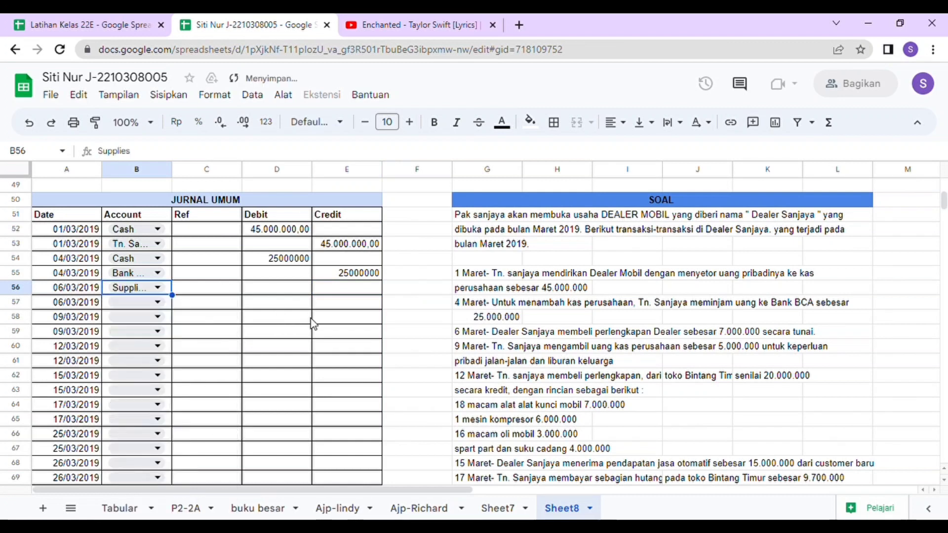
click(279, 289)
text(25000000)
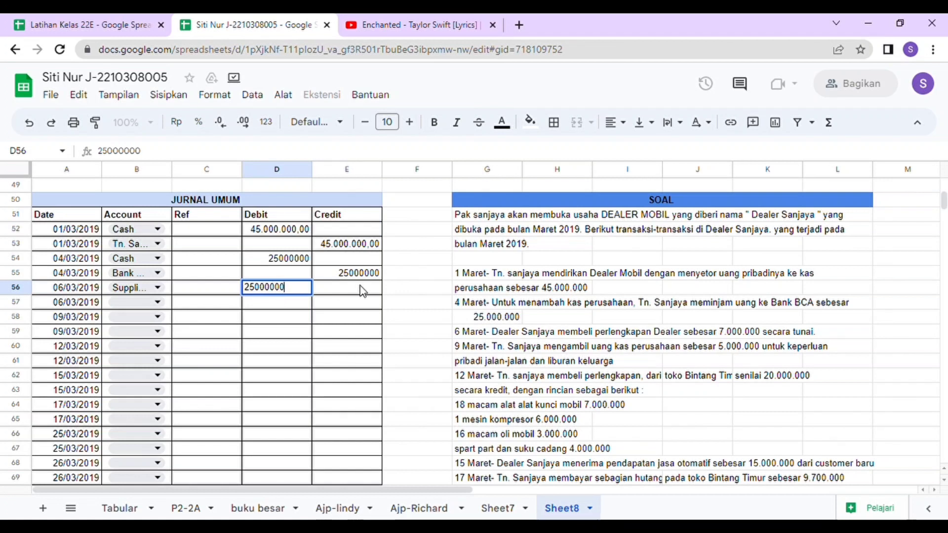
click(317, 307)
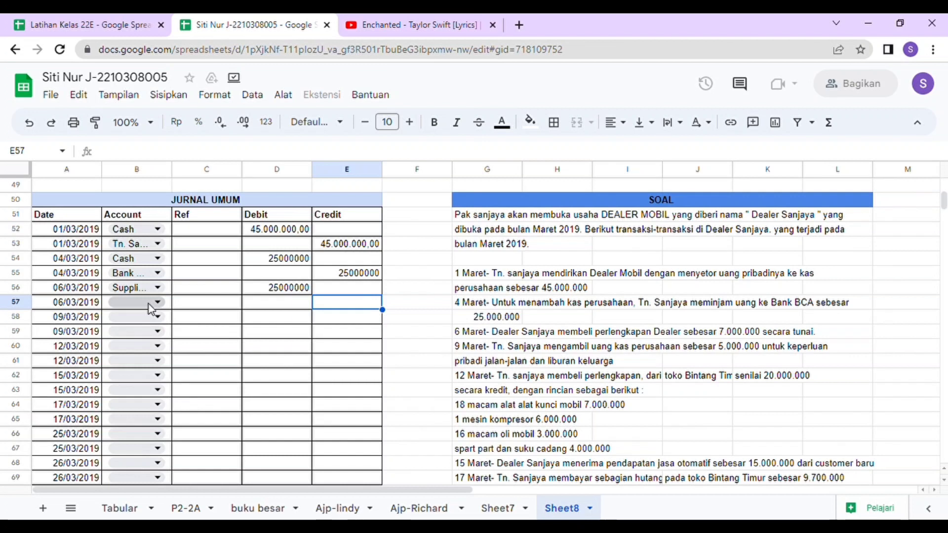
- Assign the Cash account to the second 06/03/2019 journal row
click(150, 303)
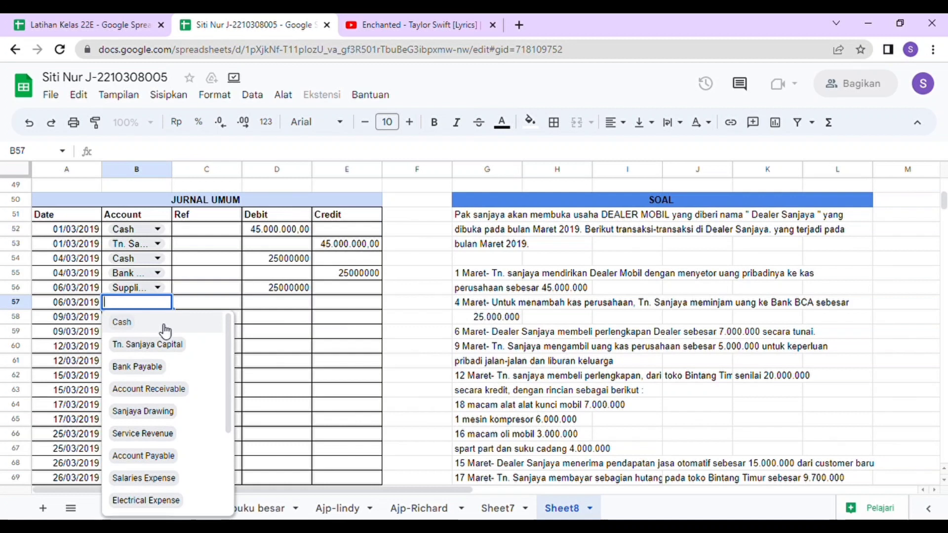
click(165, 326)
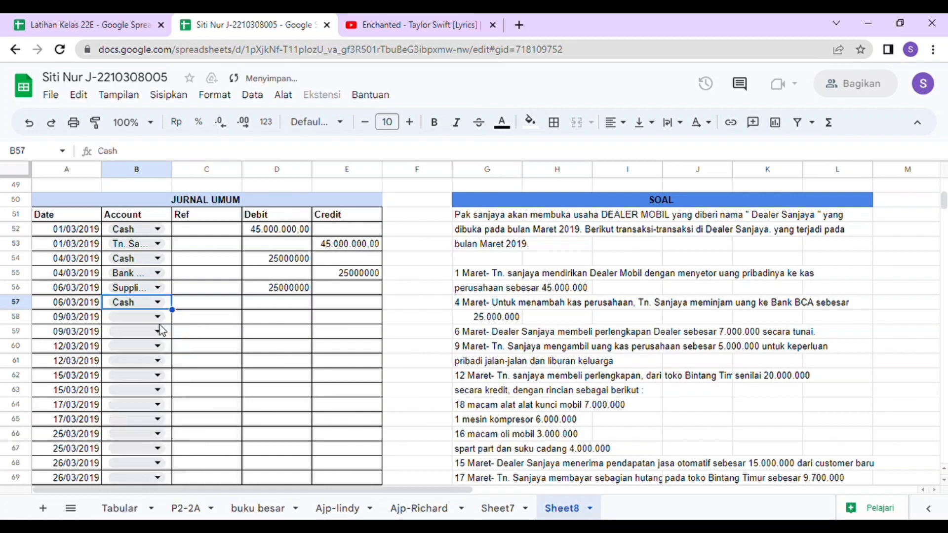
click(351, 303)
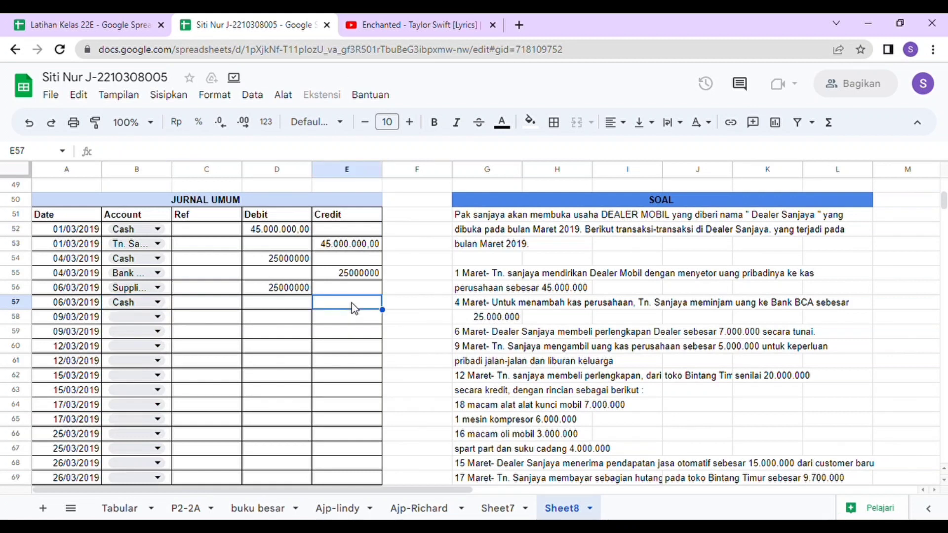
- Replace the Supplies debit on 06/03/2019 with 7000000 and enter 7000000 as the credit of the matching Cash row
click(285, 289)
key(Delete)
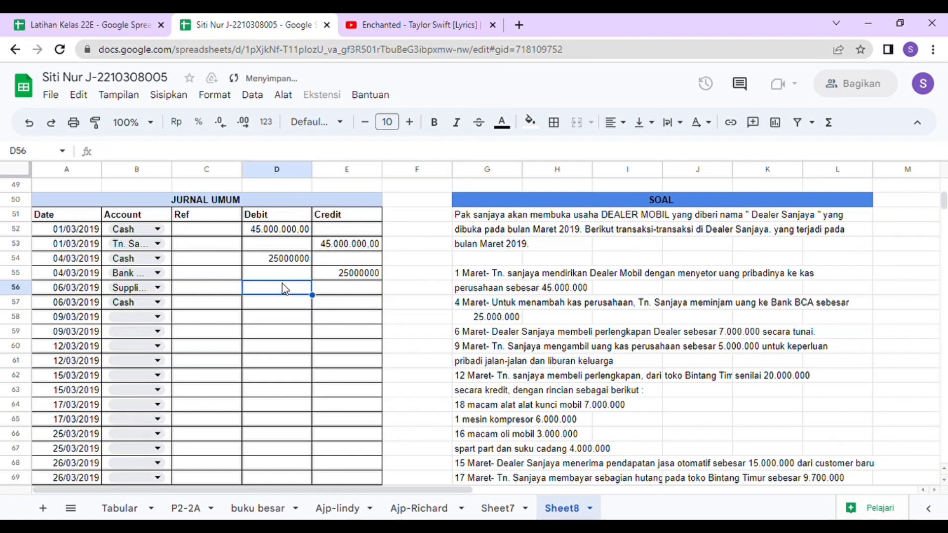
text(7000000)
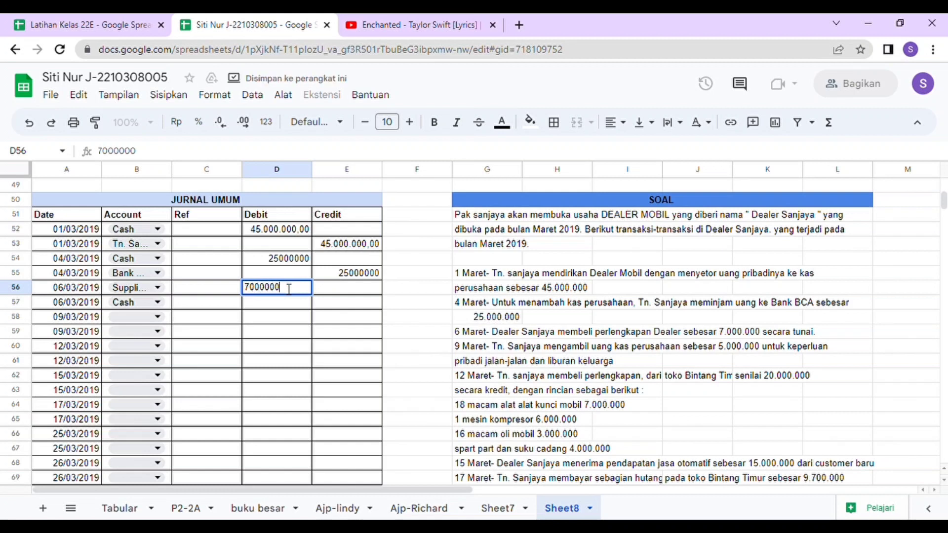
click(344, 304)
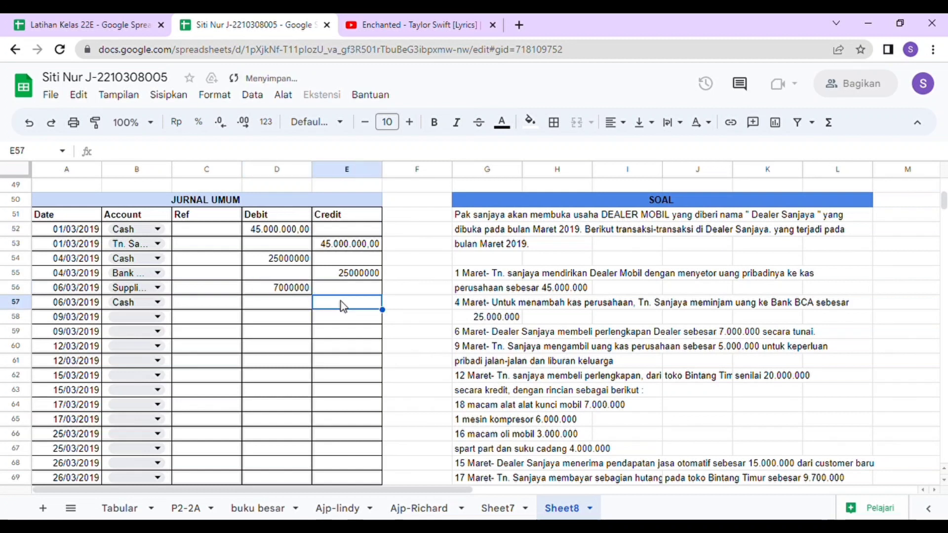
text(70)
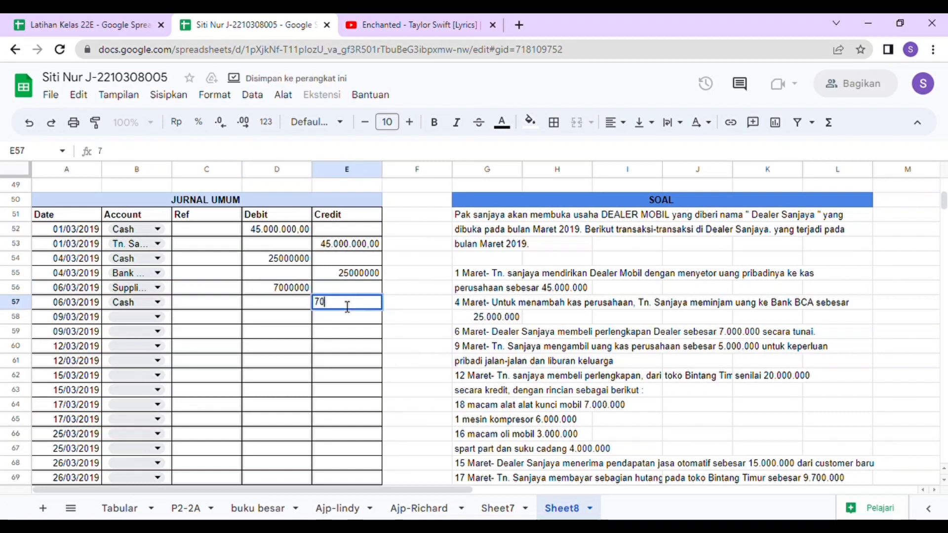
text(00000)
click(344, 319)
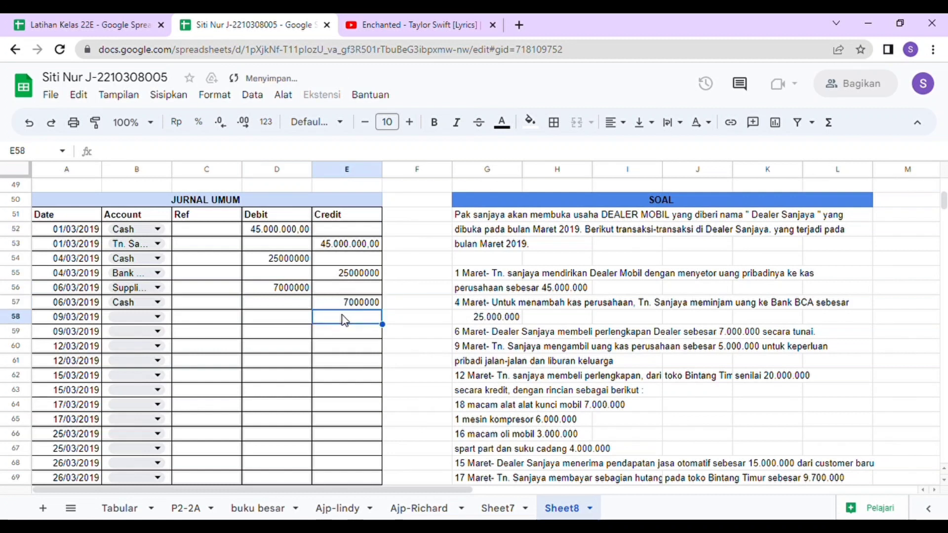
- Apply the Keuangan number format to the Cash debit in D54
click(270, 259)
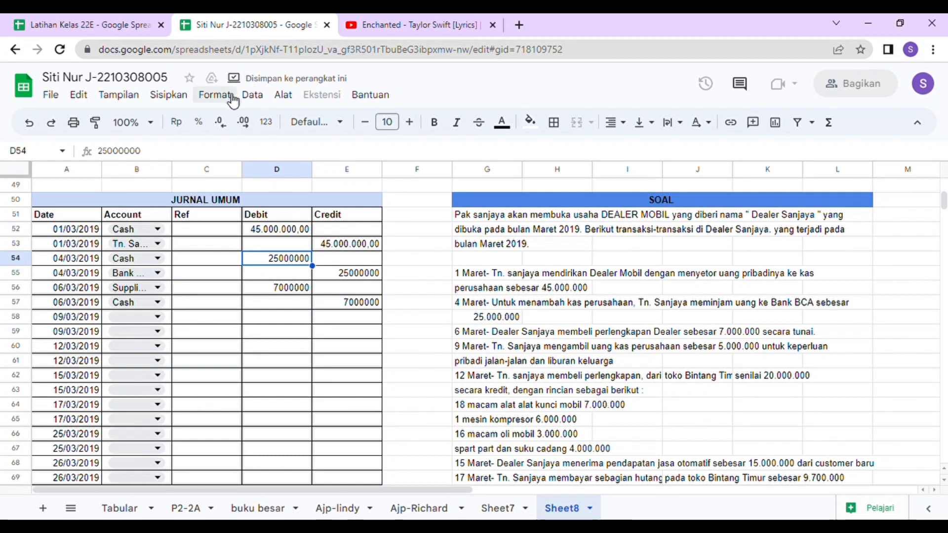
click(214, 97)
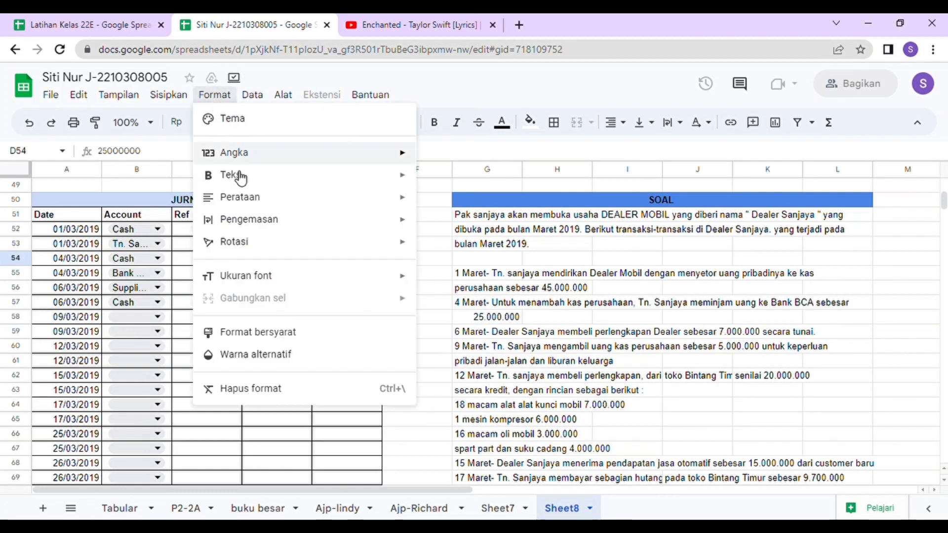
mouse_move(281, 155)
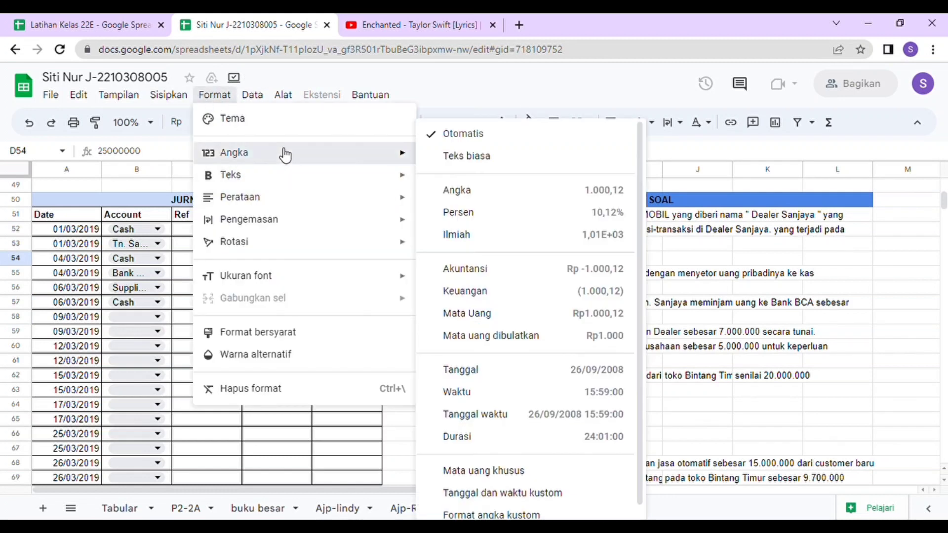
click(499, 300)
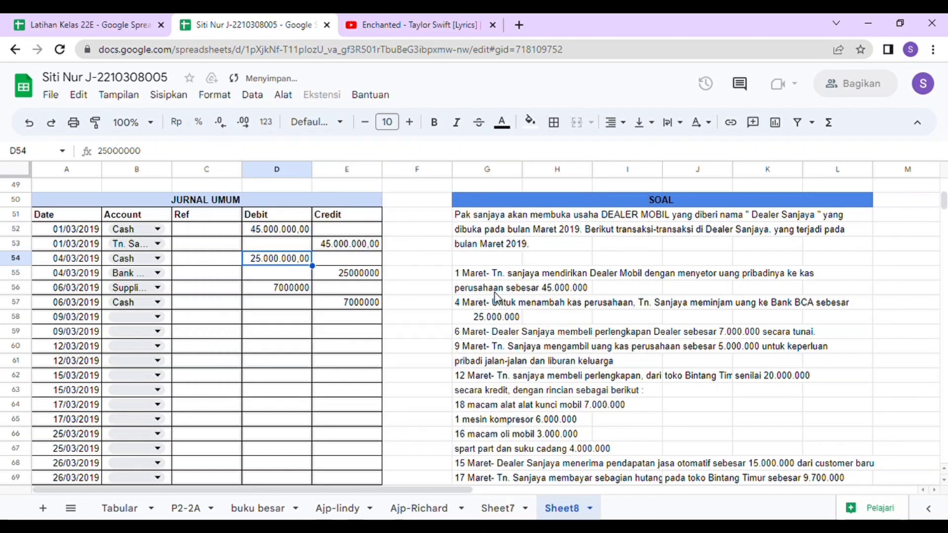
- Apply the Keuangan number format to the credit cells E55:E57
click(349, 272)
drag(350, 272, 352, 303)
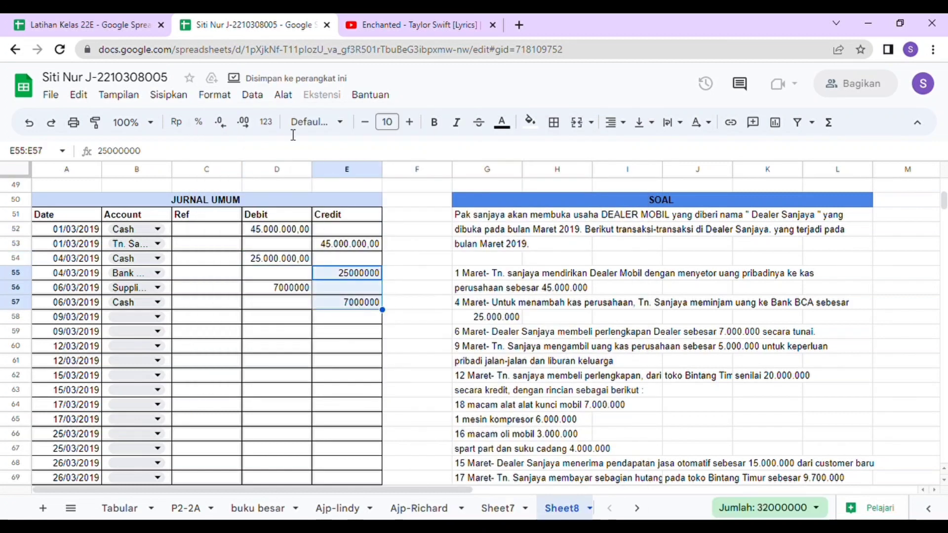
click(223, 105)
mouse_move(328, 157)
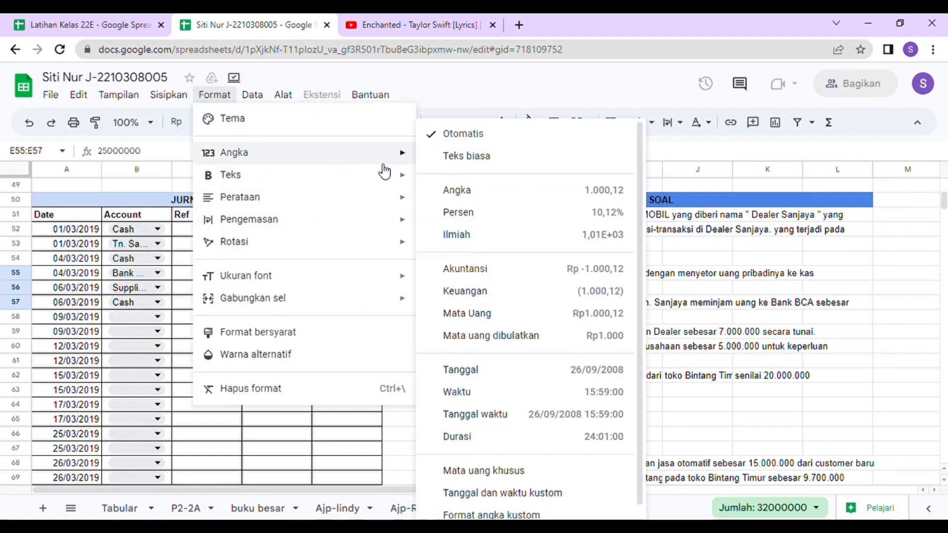
click(509, 294)
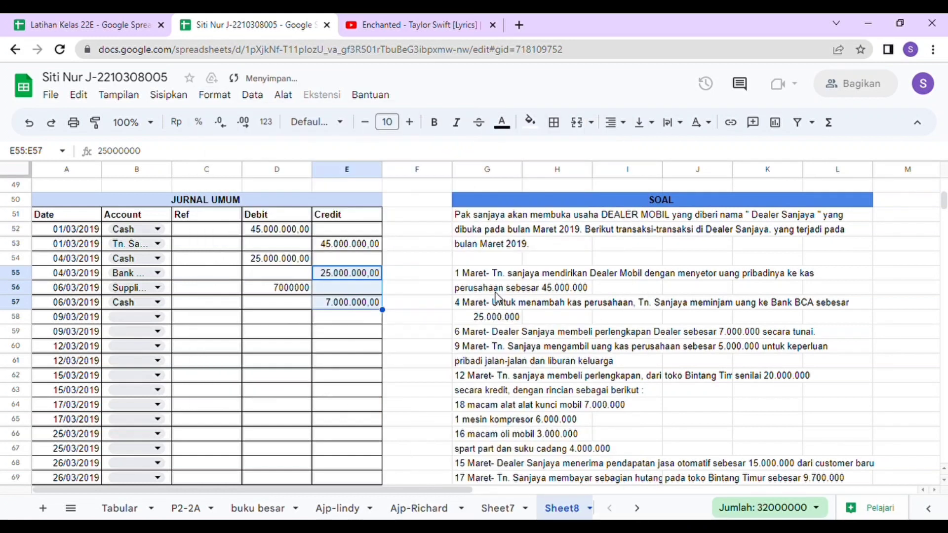
- Apply the Keuangan number format to the Supplies debit in D56
click(295, 292)
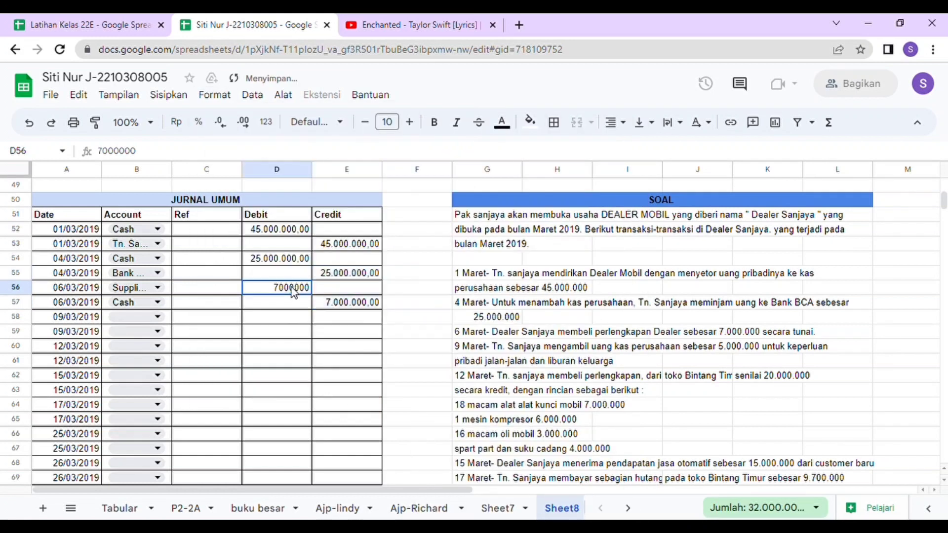
click(231, 99)
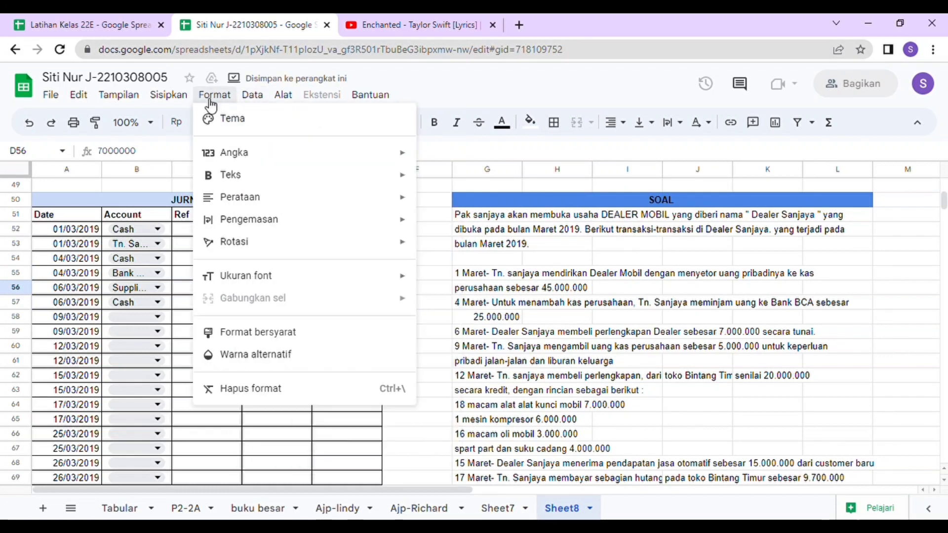
mouse_move(243, 157)
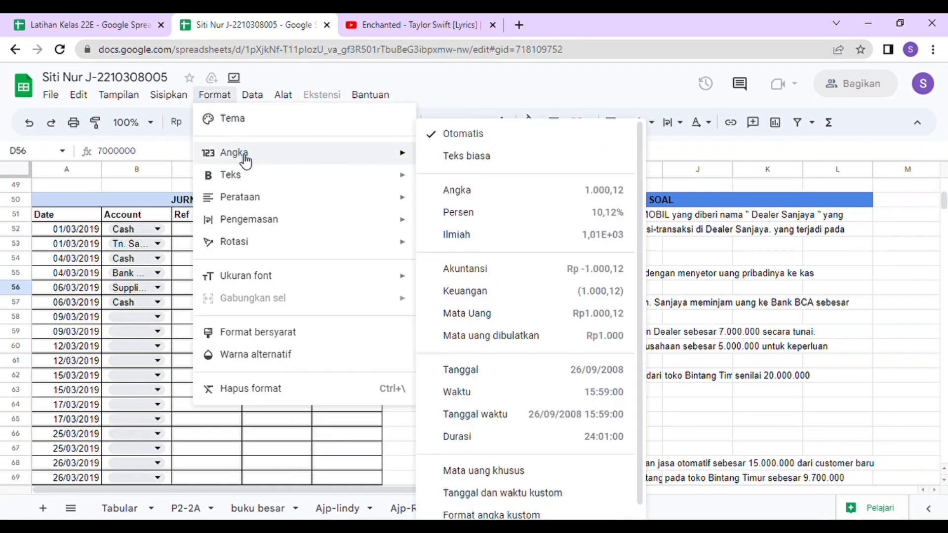
click(521, 292)
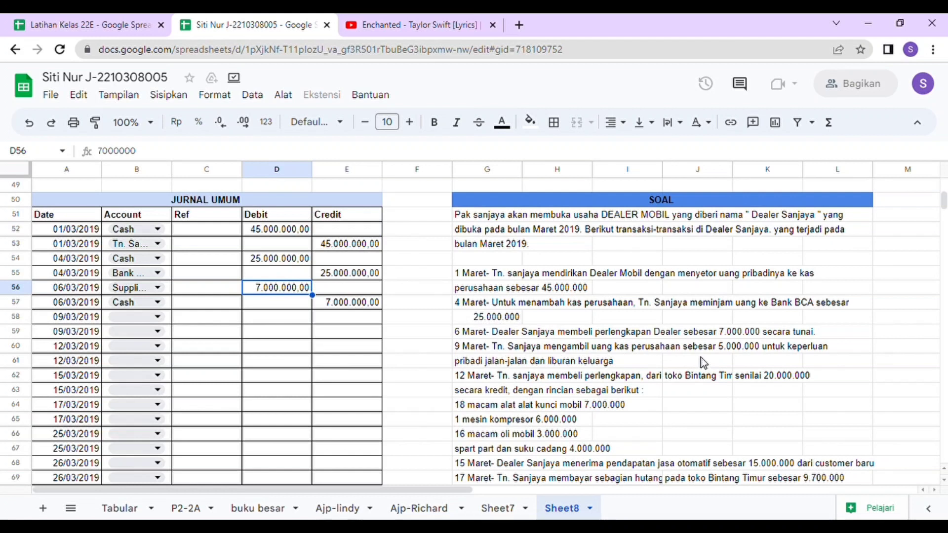
- Choose Cash as the account for the first 09/03/2019 journal row
click(132, 317)
click(136, 318)
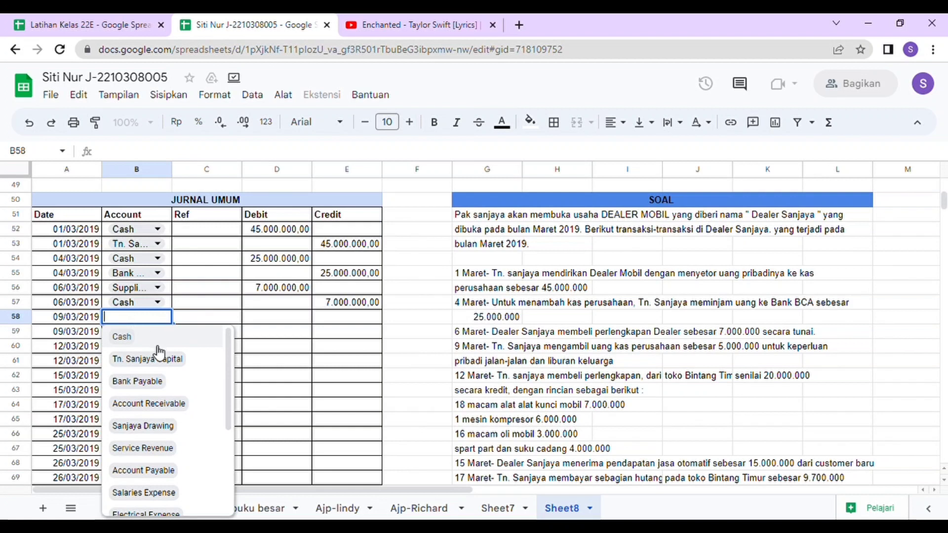
key(Return)
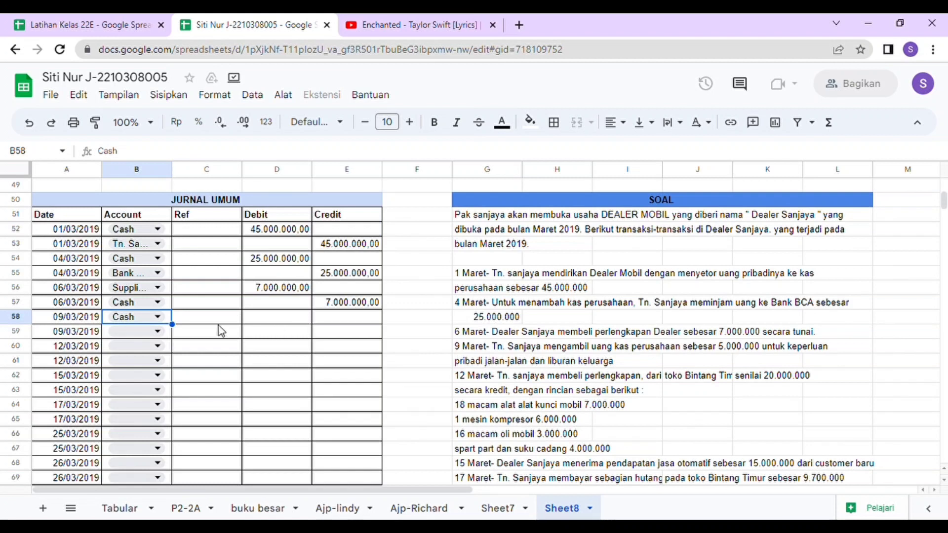
- Set the account of the first 09/03/2019 row to Sanjaya Drawing and enter a debit of 5000000
double_click(144, 321)
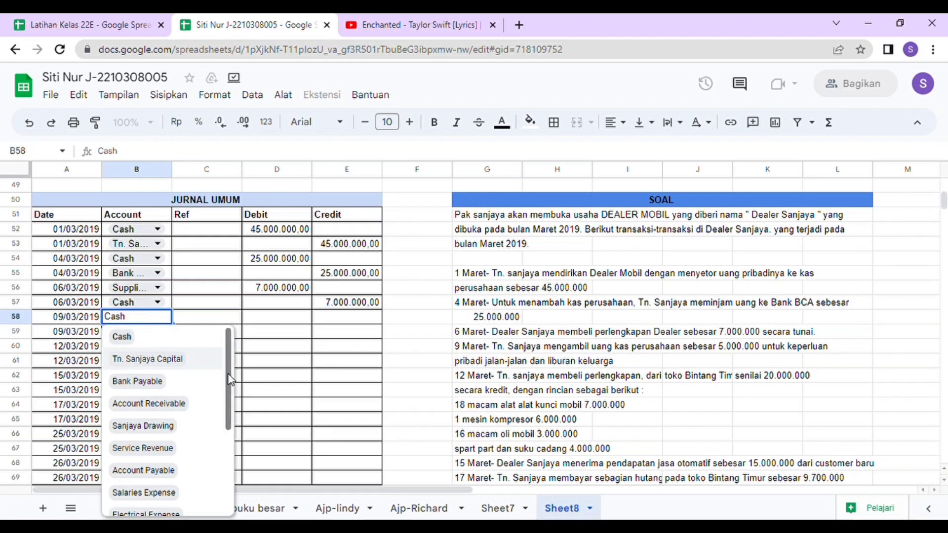
scroll(230, 384, down, 1)
click(174, 419)
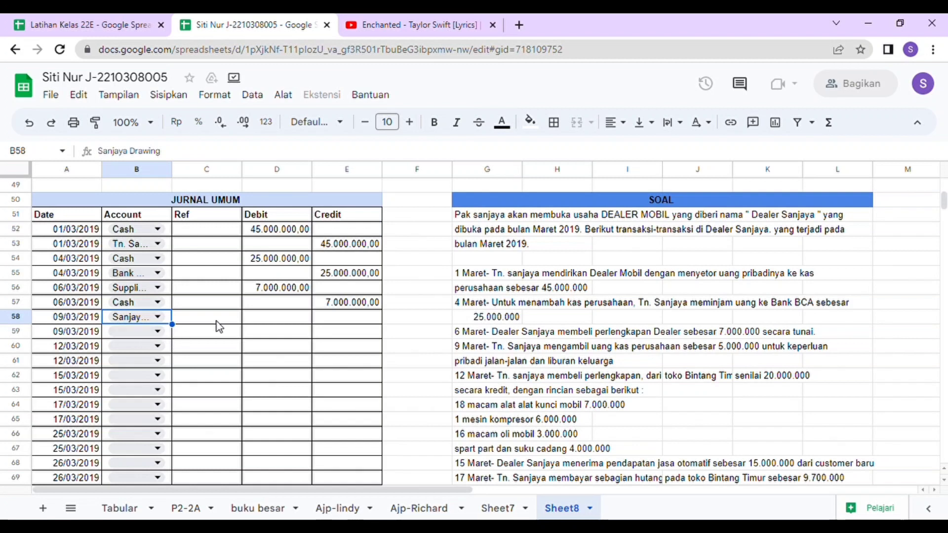
click(265, 320)
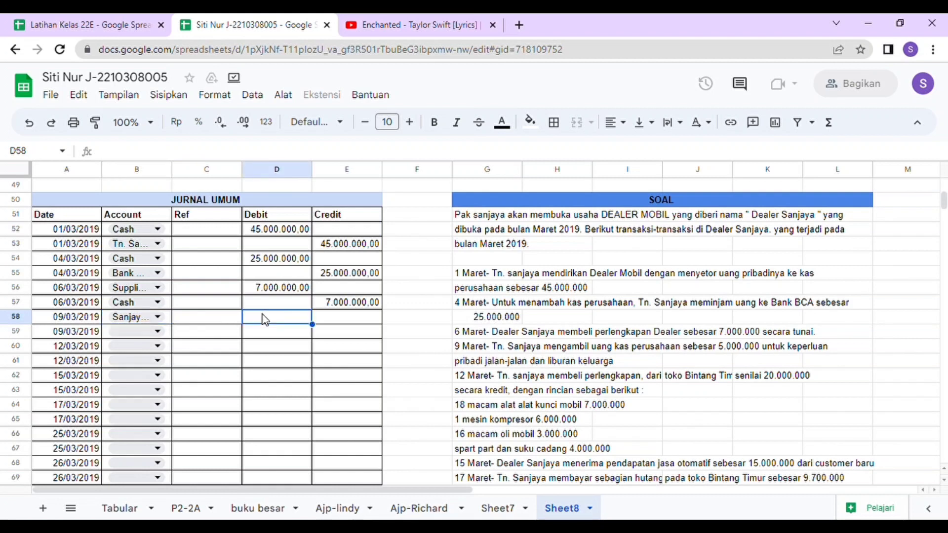
text(5000000)
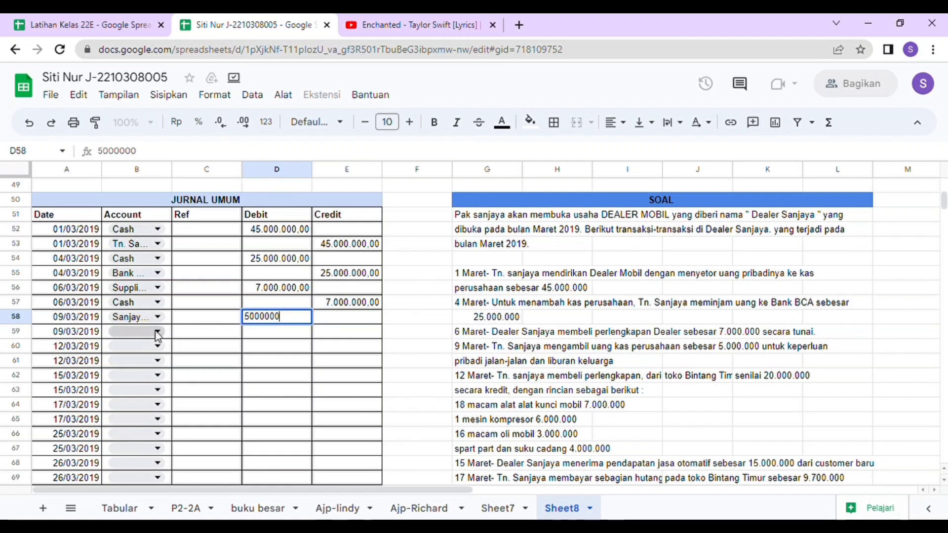
- Set the account of the second 09/03/2019 row to Cash and enter a credit of 5000000
click(157, 333)
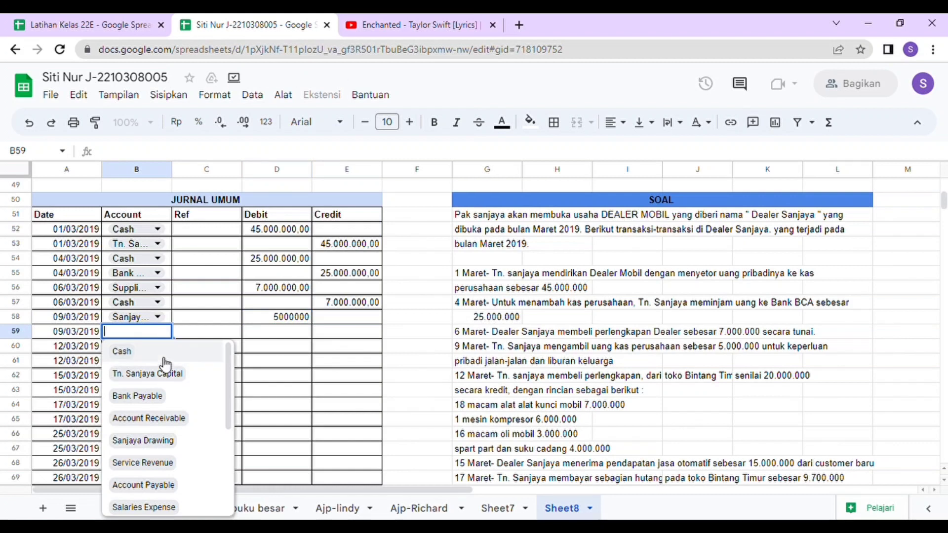
click(162, 359)
click(348, 340)
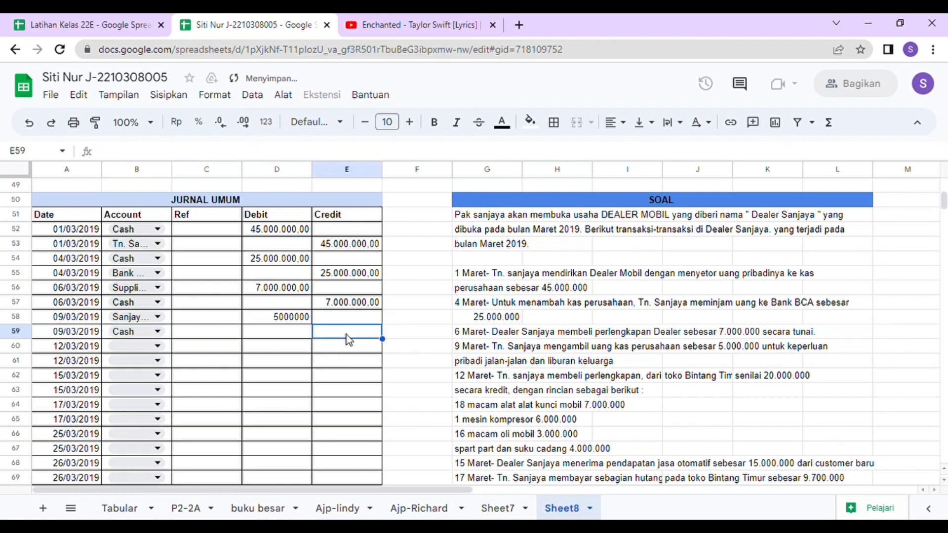
text(5000)
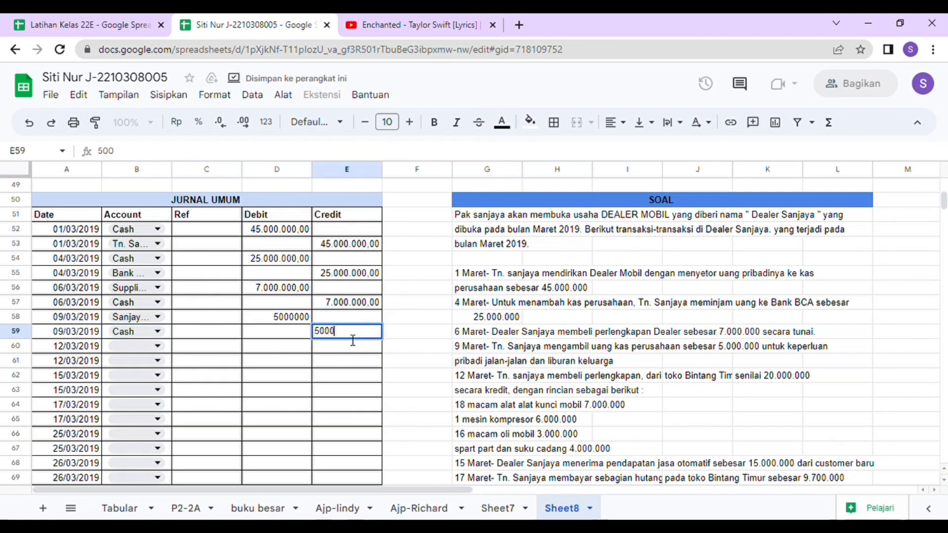
text(000)
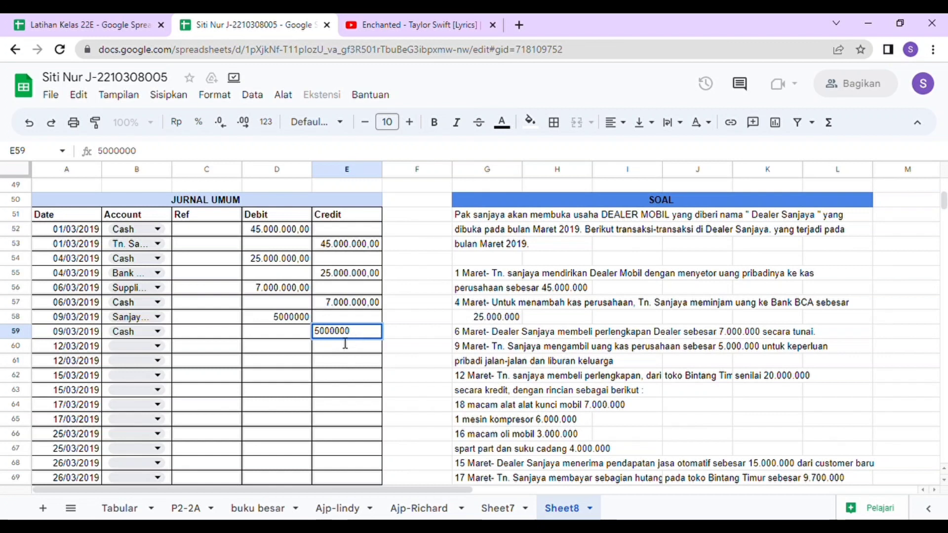
click(309, 349)
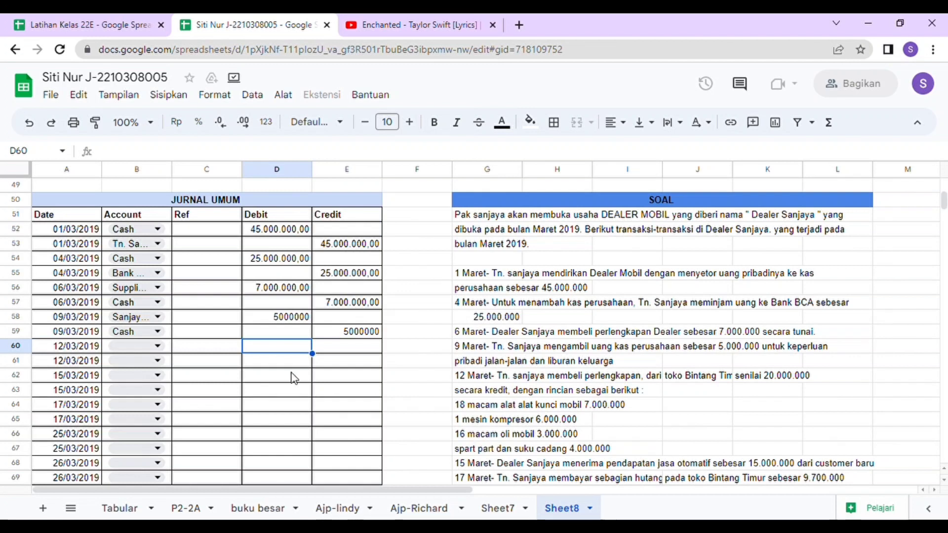
- Set the account of the first 12/03/2019 row to Supplies and enter a debit of 20000000
click(164, 348)
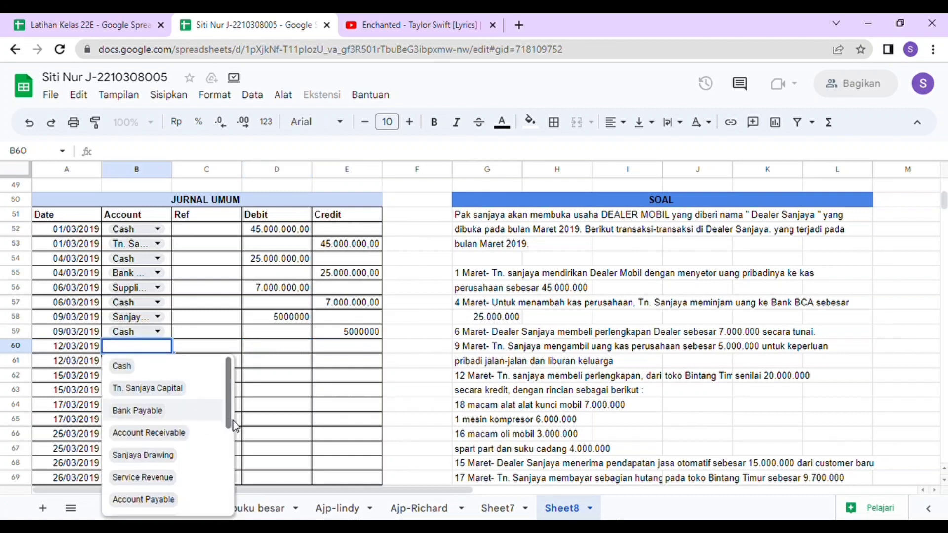
drag(233, 422, 224, 490)
click(174, 478)
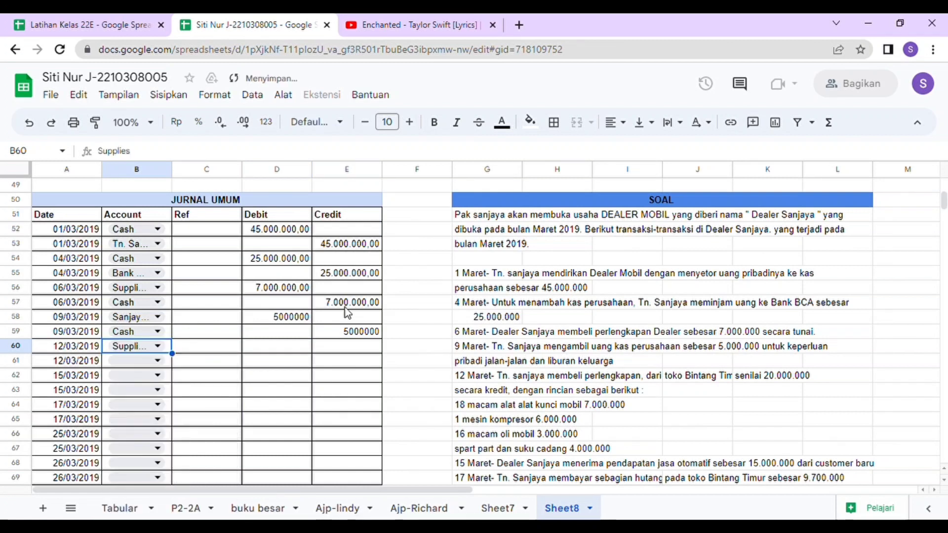
click(273, 349)
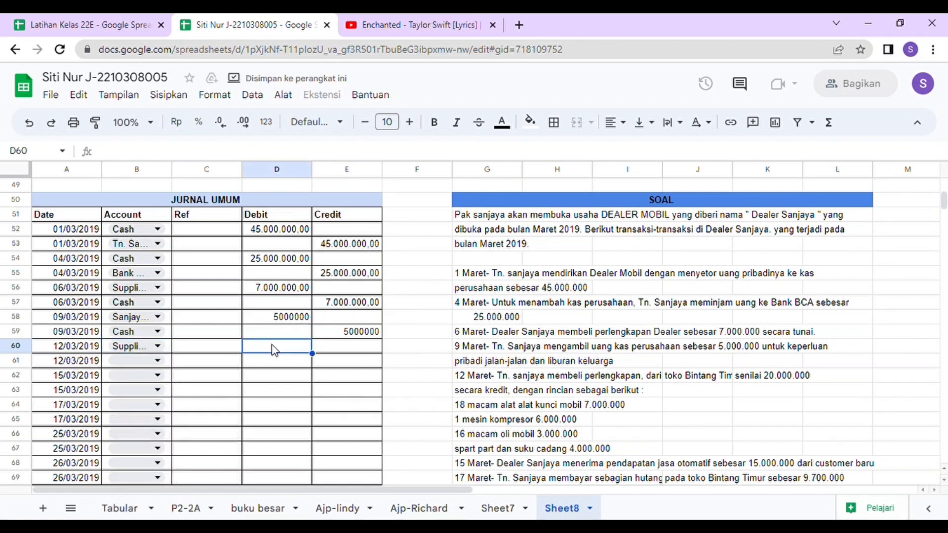
text(2000)
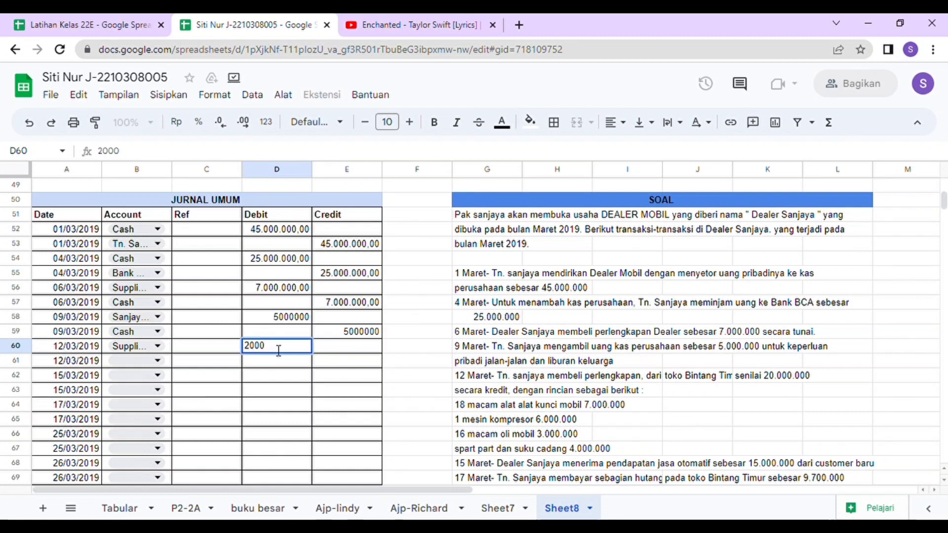
text(0000)
click(322, 366)
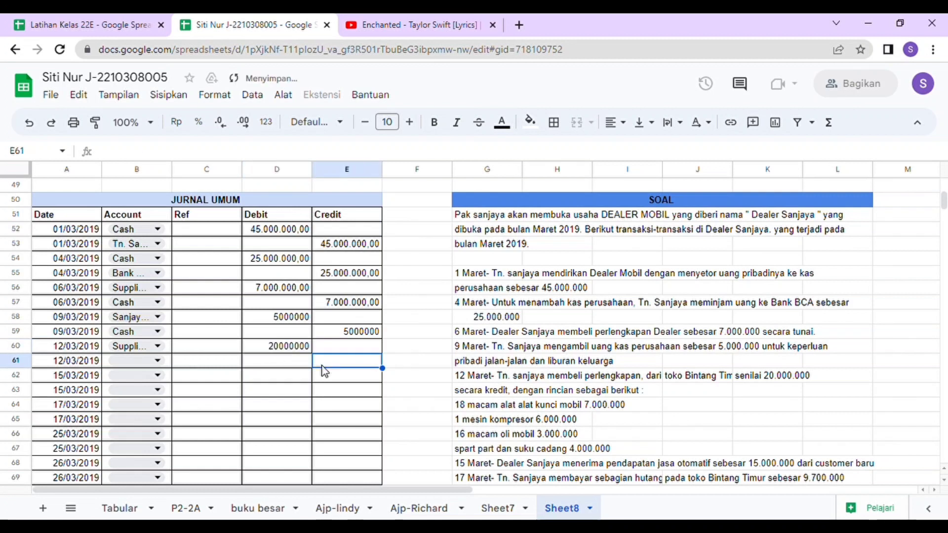
- Set the account of the second 12/03/2019 row to Account Payable and enter a credit of 20000000
click(157, 369)
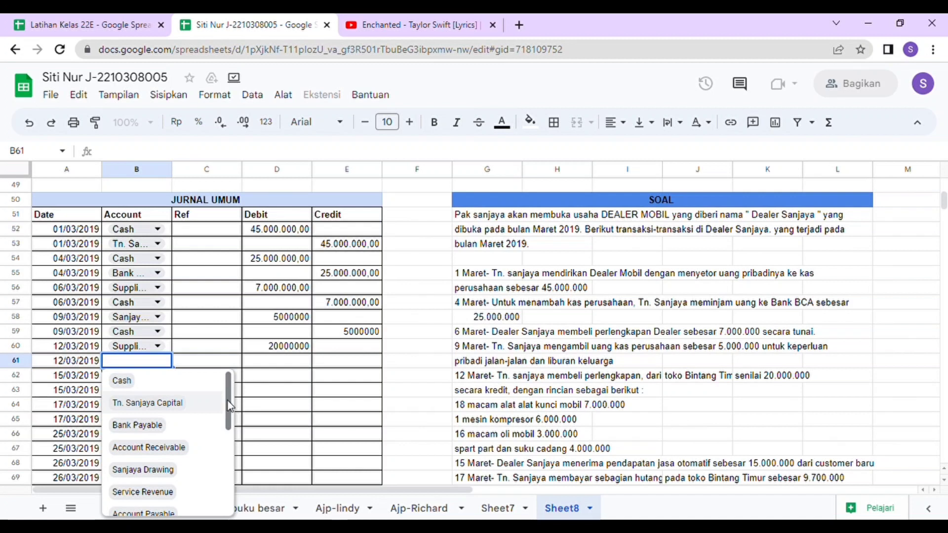
drag(227, 401, 228, 429)
click(188, 462)
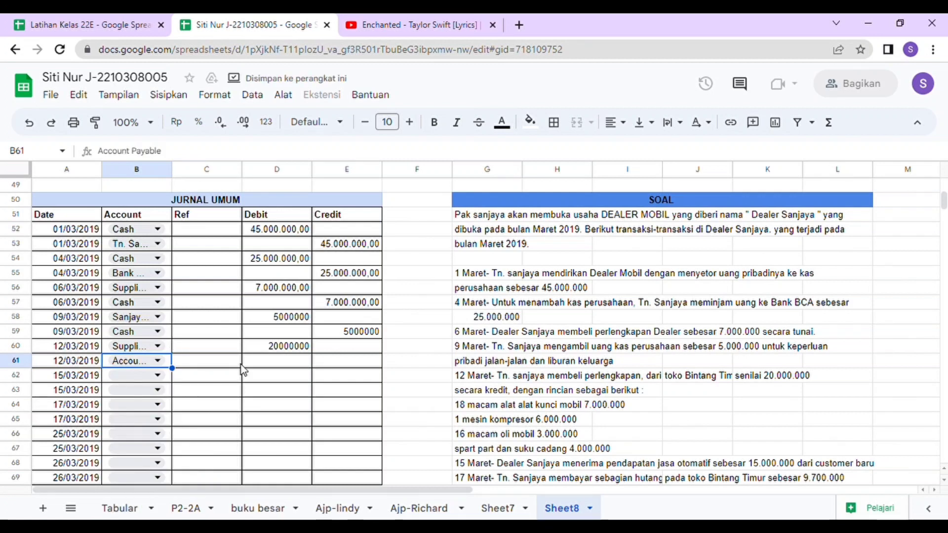
click(337, 366)
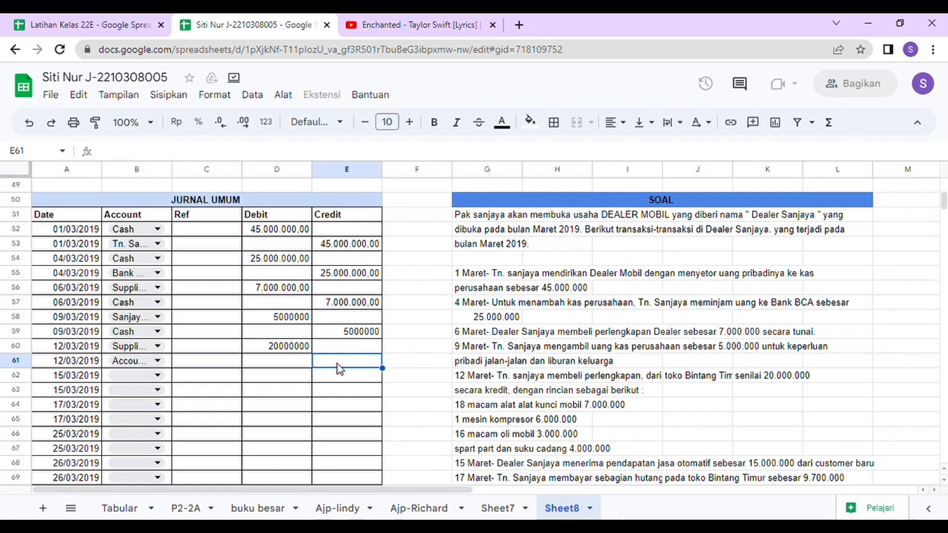
text(20000000)
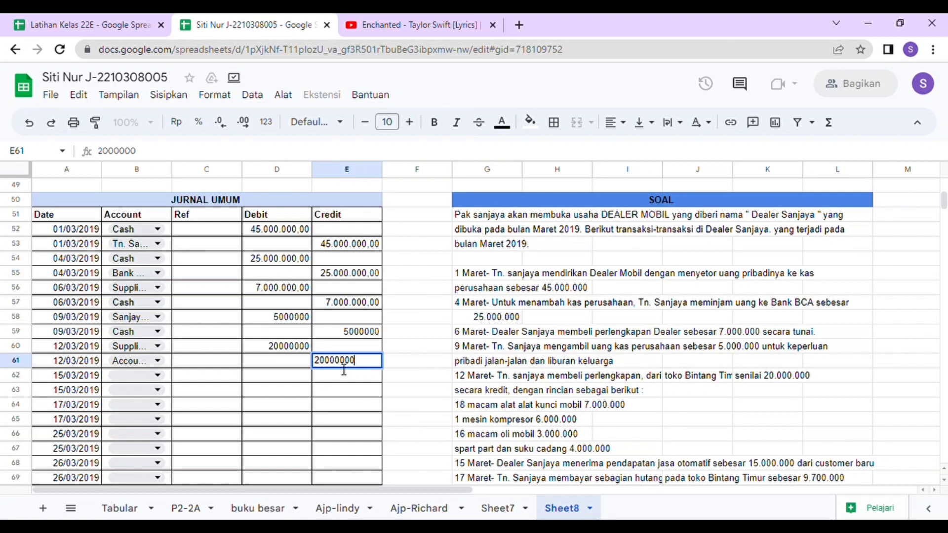
click(212, 383)
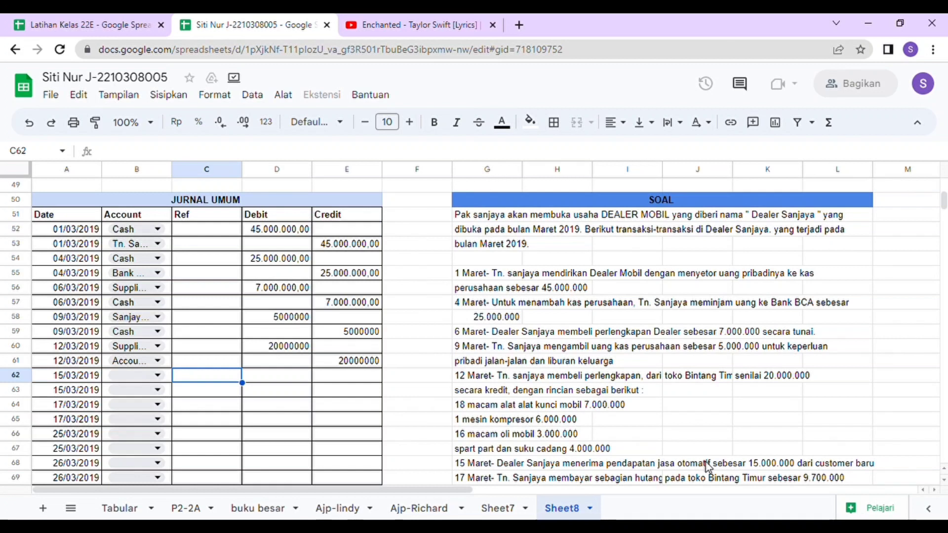
- Set the account of the first 15/03/2019 row to Cash and enter a debit of 15000000
click(147, 376)
click(154, 396)
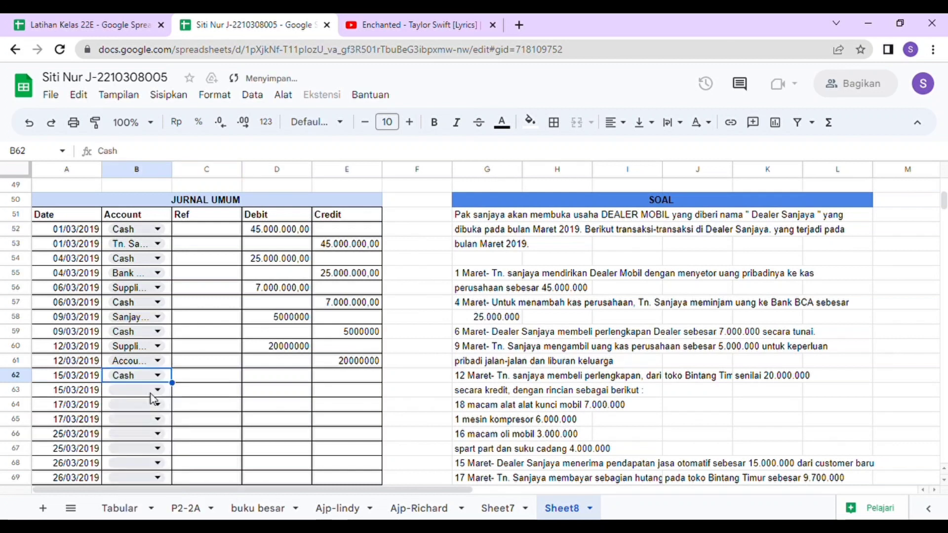
click(279, 380)
text(1500000)
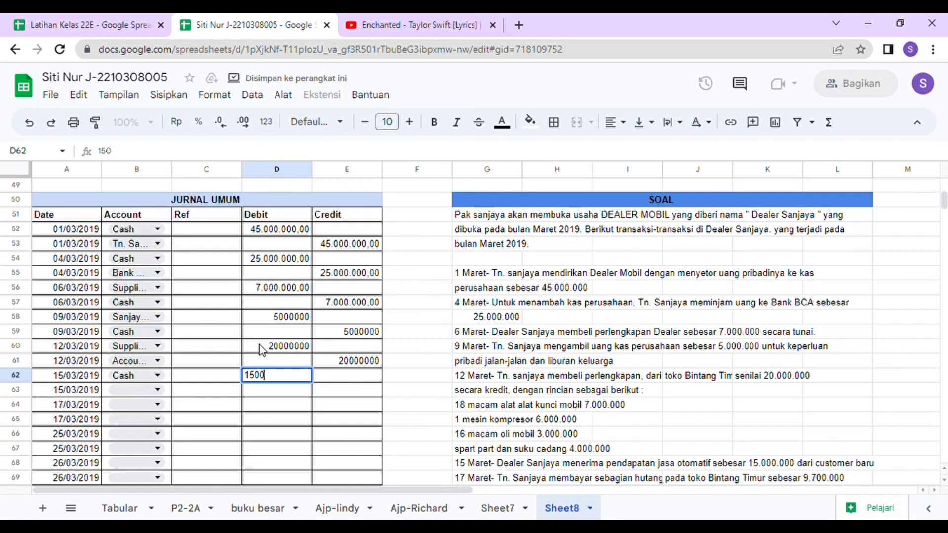
text(0)
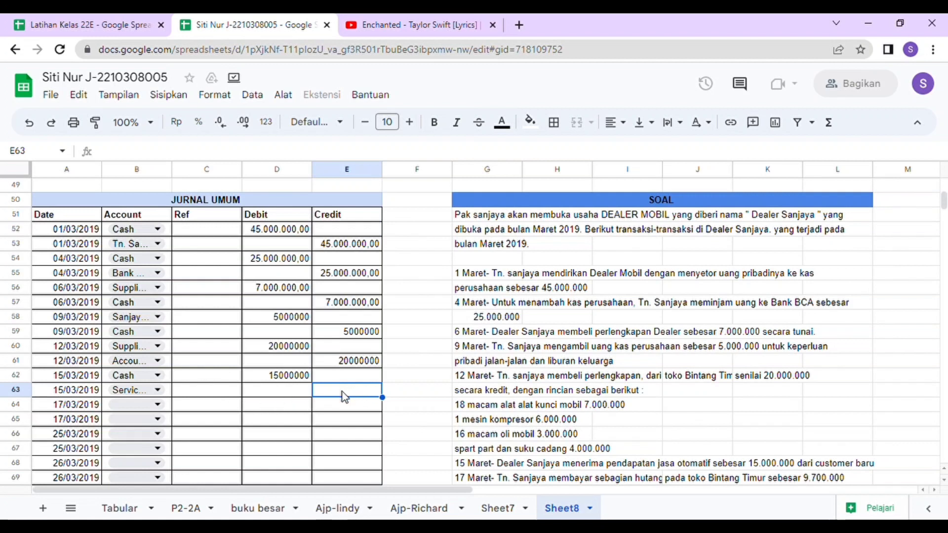
- Enter a credit of 15000000 for Service Revenue in the second 15/03/2019 row
text(1)
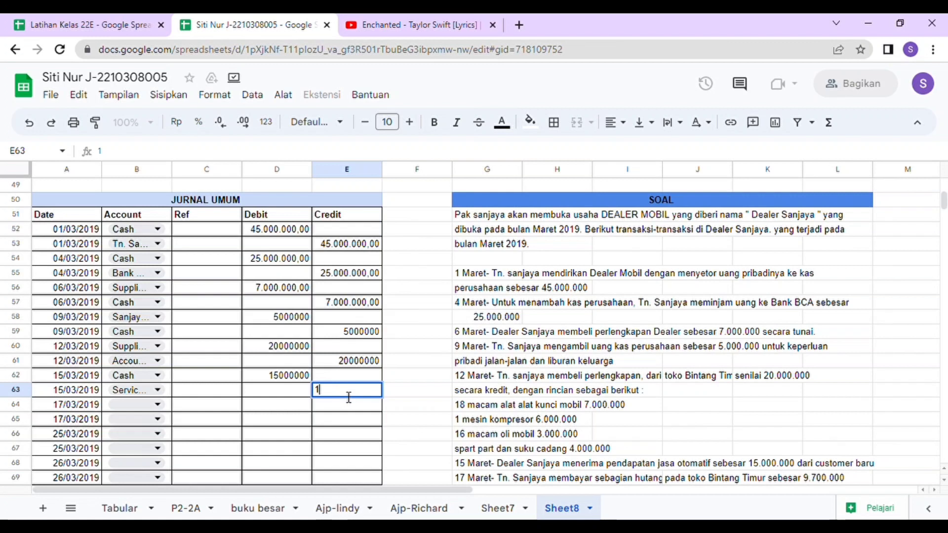
text(5000000)
click(291, 405)
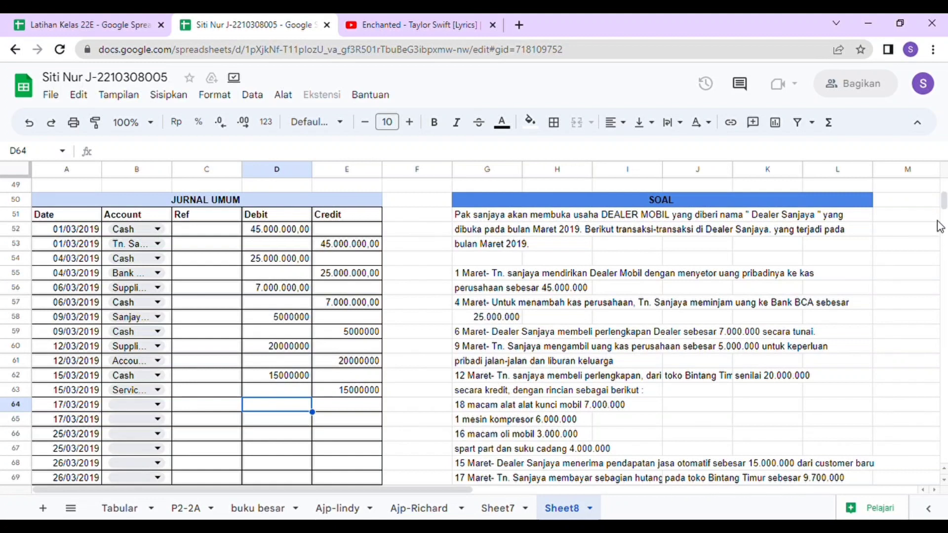
- Set the account of the first 17/03/2019 row to Account Payable and enter a debit of 9700000
drag(943, 199, 943, 209)
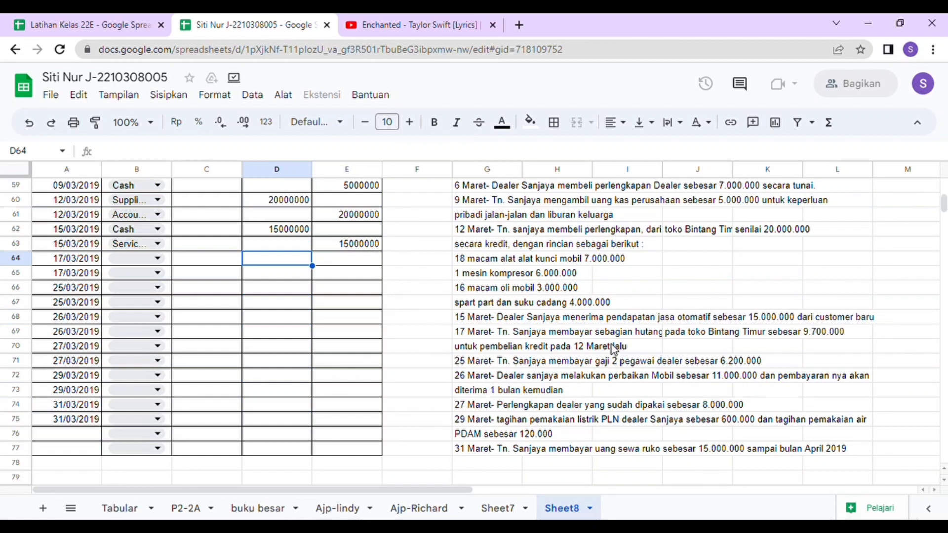
click(146, 260)
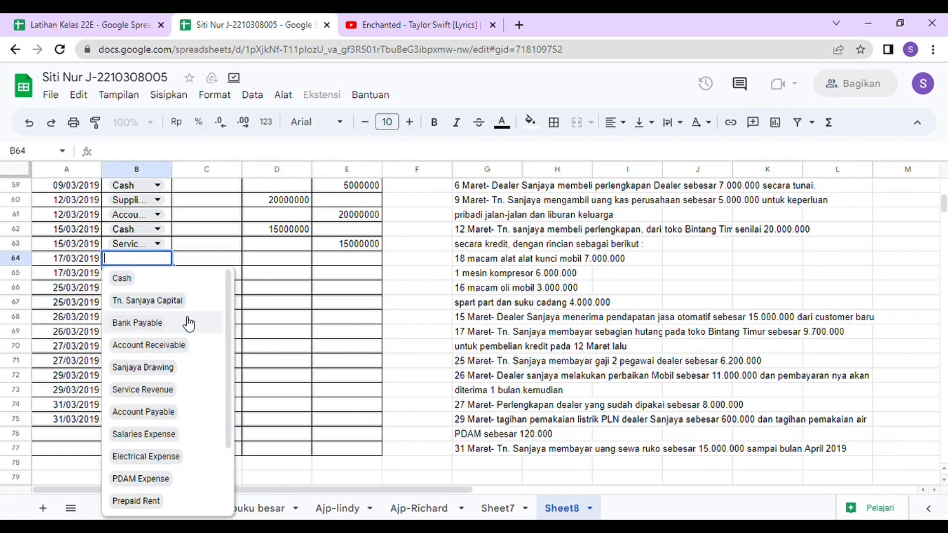
click(204, 417)
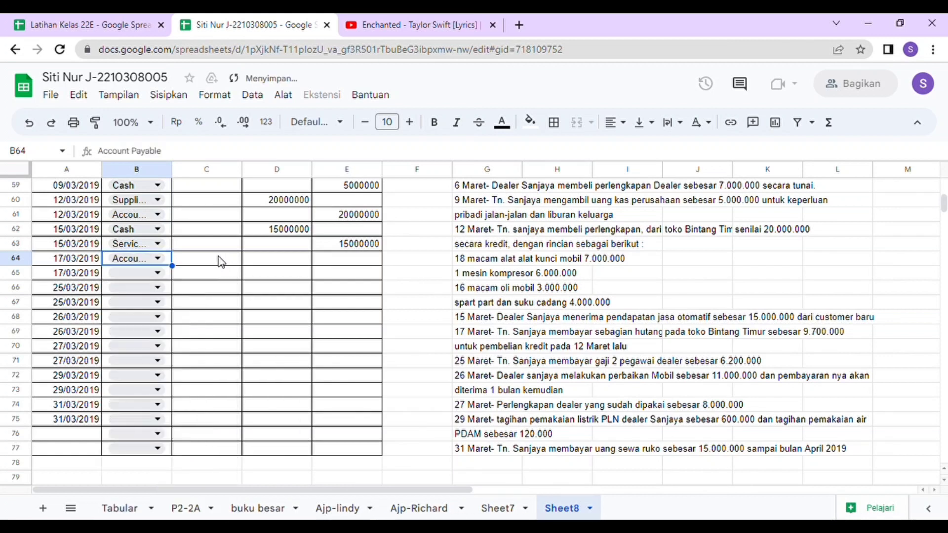
click(288, 263)
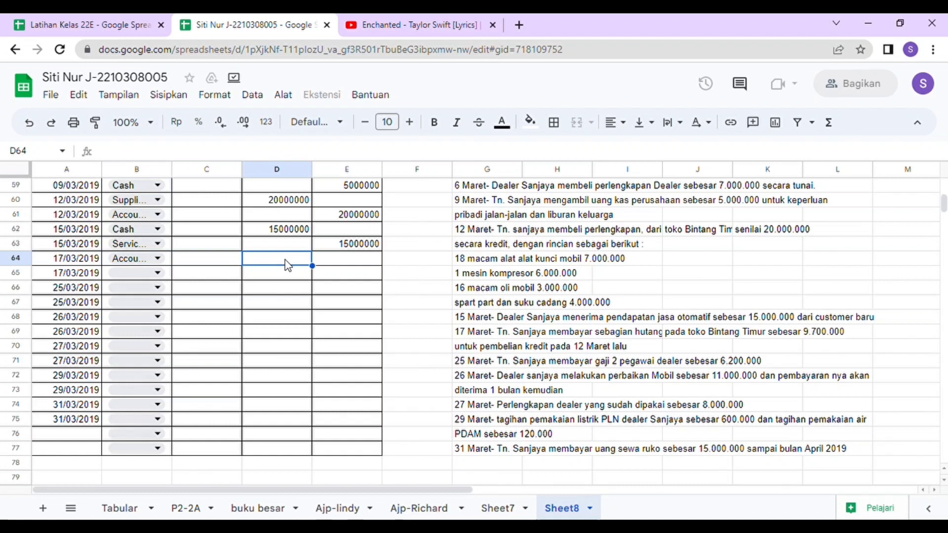
text(9700000)
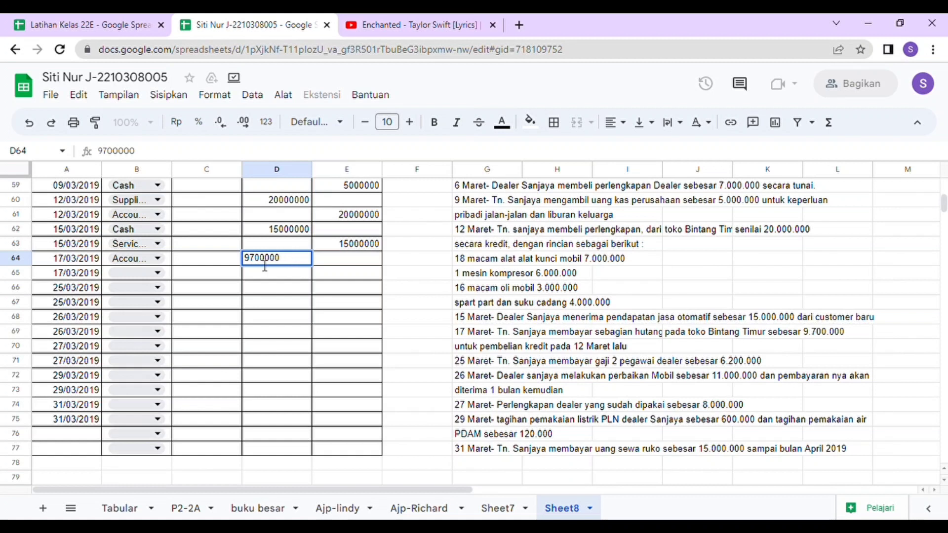
- Set the account of the second 17/03/2019 row to Cash and enter a credit of 9700000
click(157, 274)
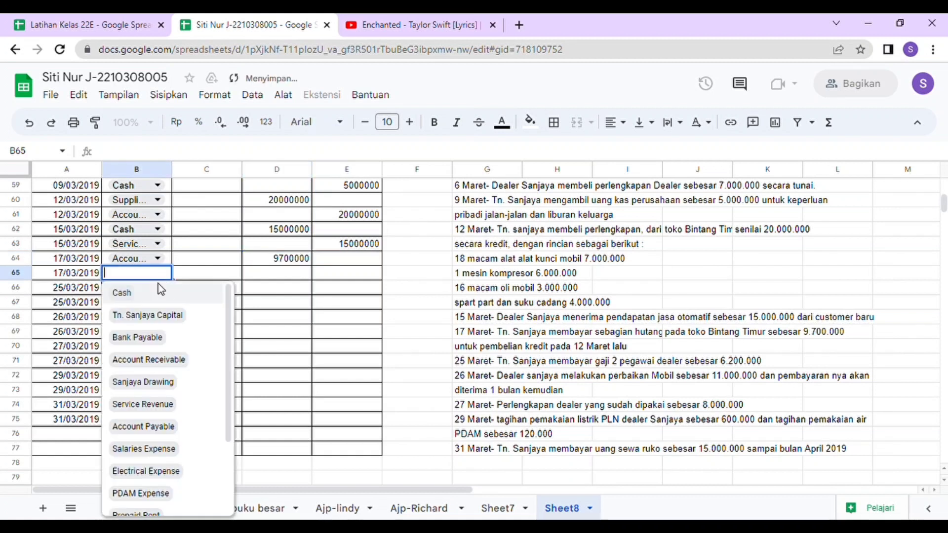
click(166, 294)
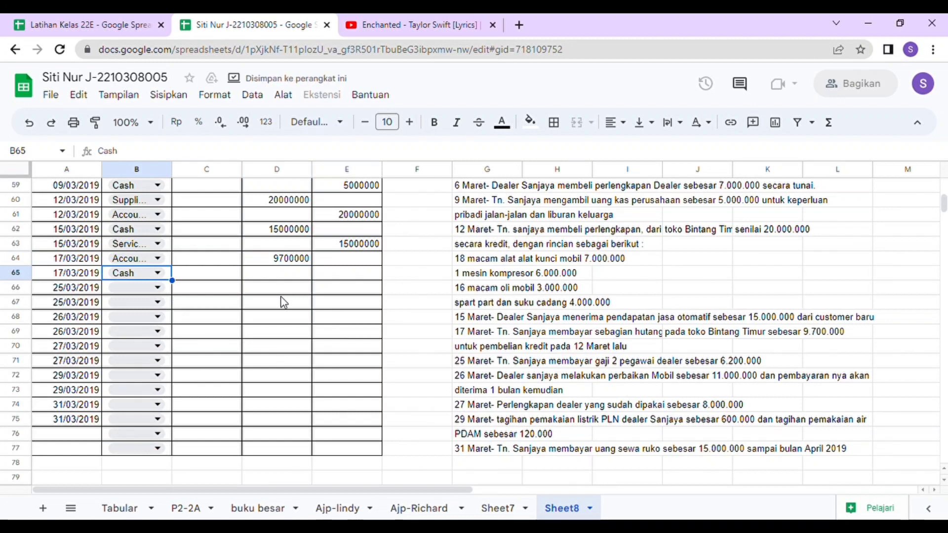
click(345, 279)
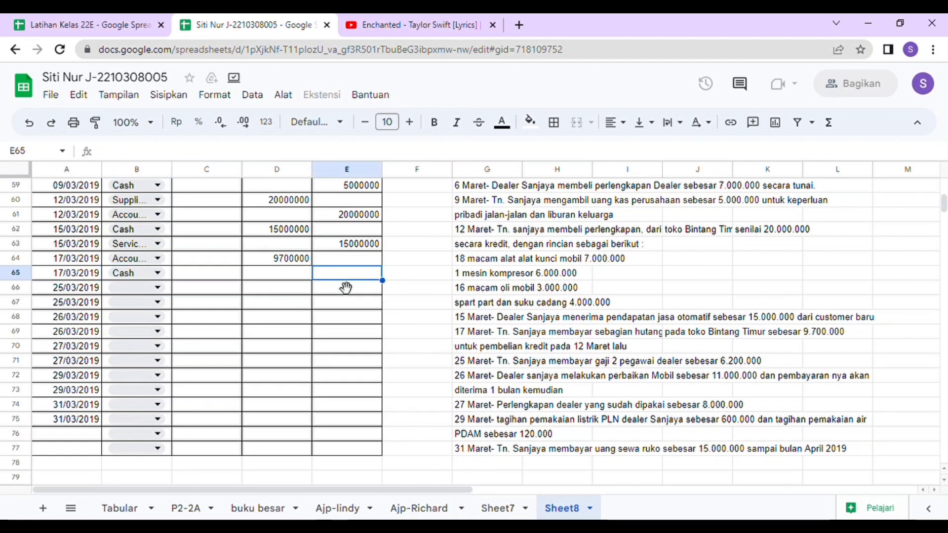
text(9700)
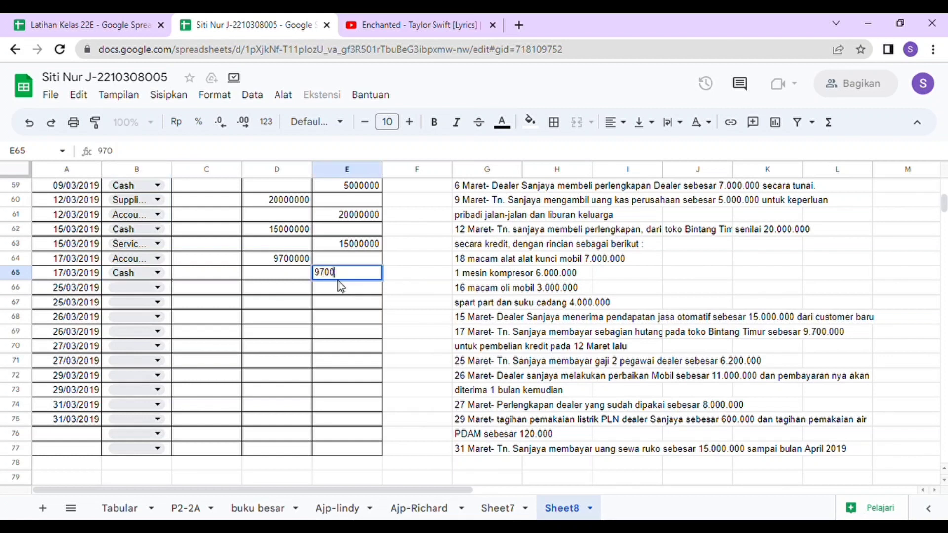
text(000)
key(Return)
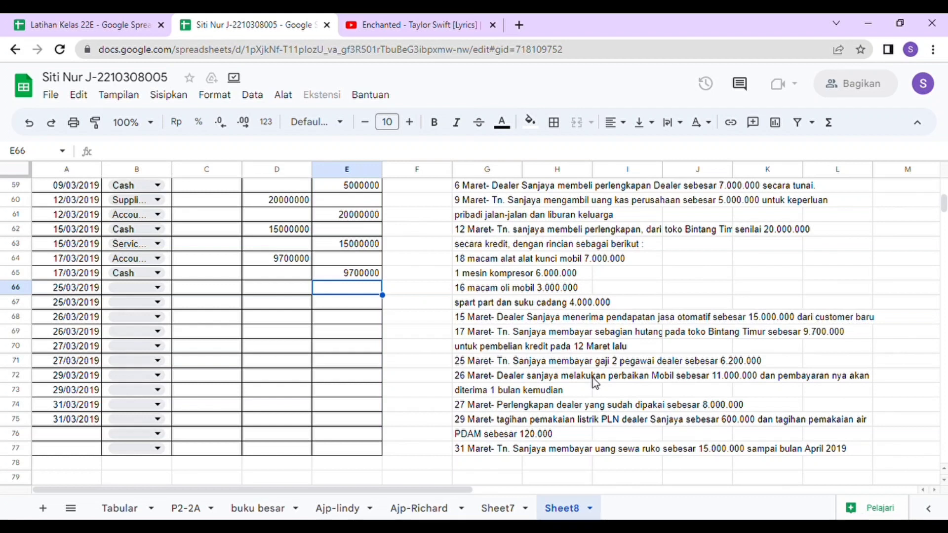
- Set the account of the first 25/03/2019 row to Salaries Expense and enter a debit of 6200000
click(155, 291)
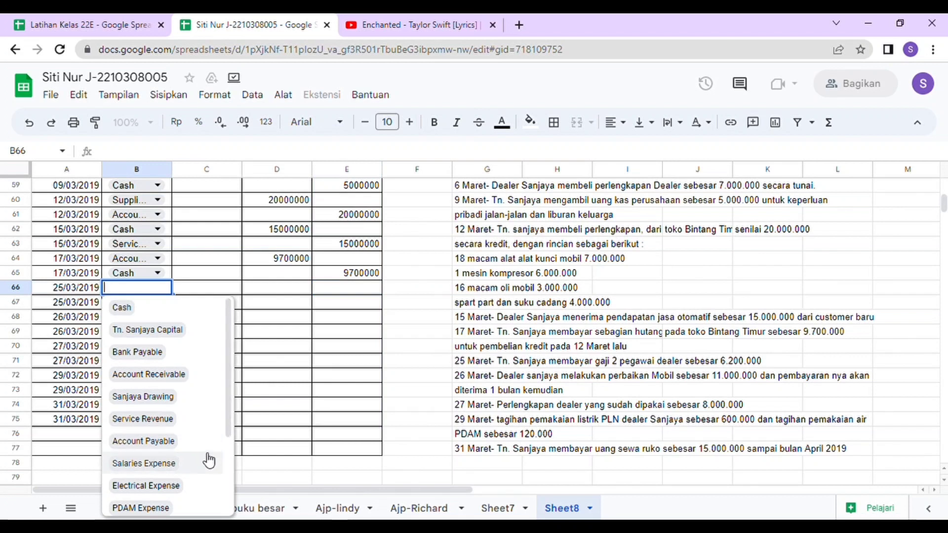
click(201, 466)
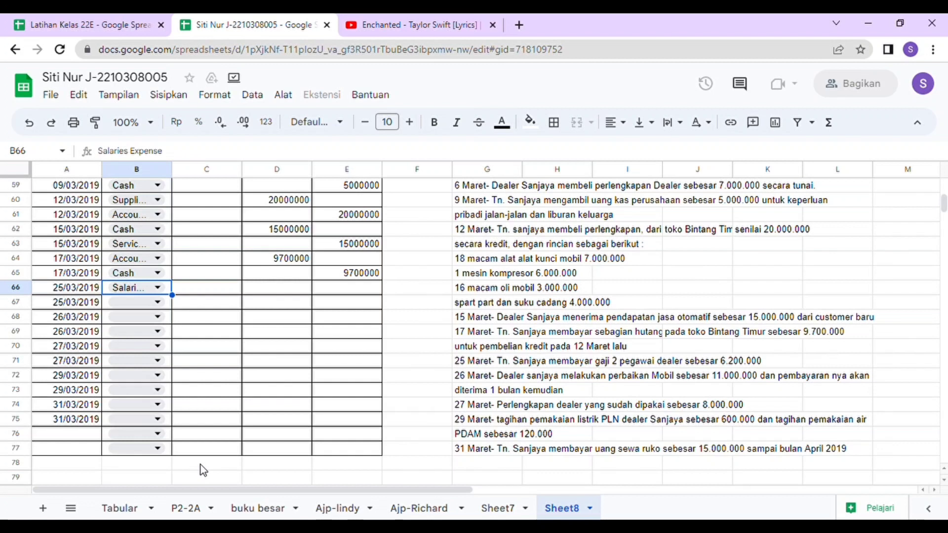
click(287, 290)
text(62)
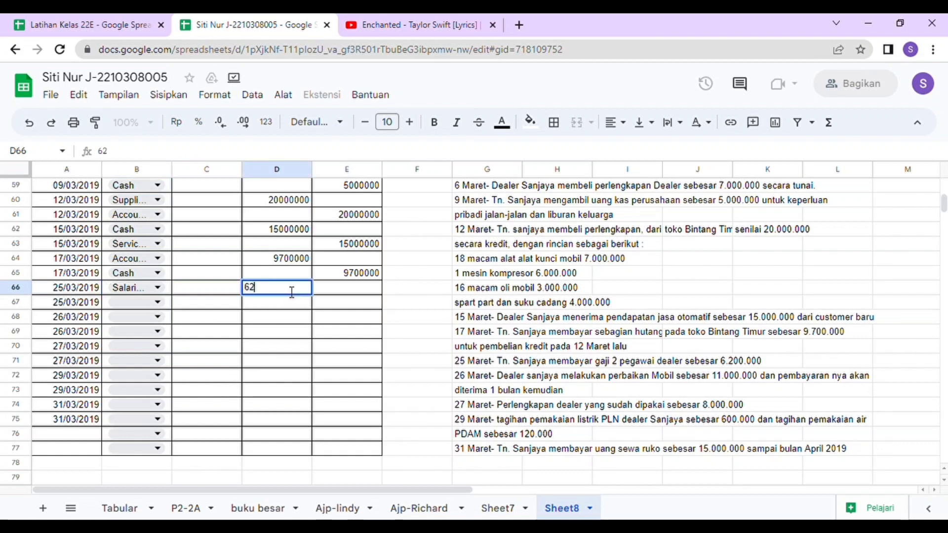
text(00000)
- Set the account of the second 25/03/2019 row to Cash and enter a credit of 6200000
click(149, 312)
click(151, 322)
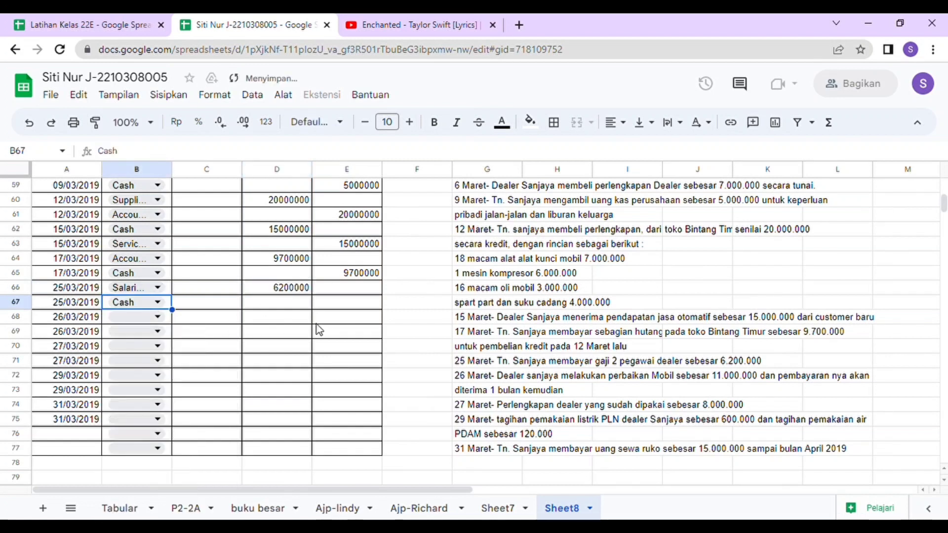
click(360, 309)
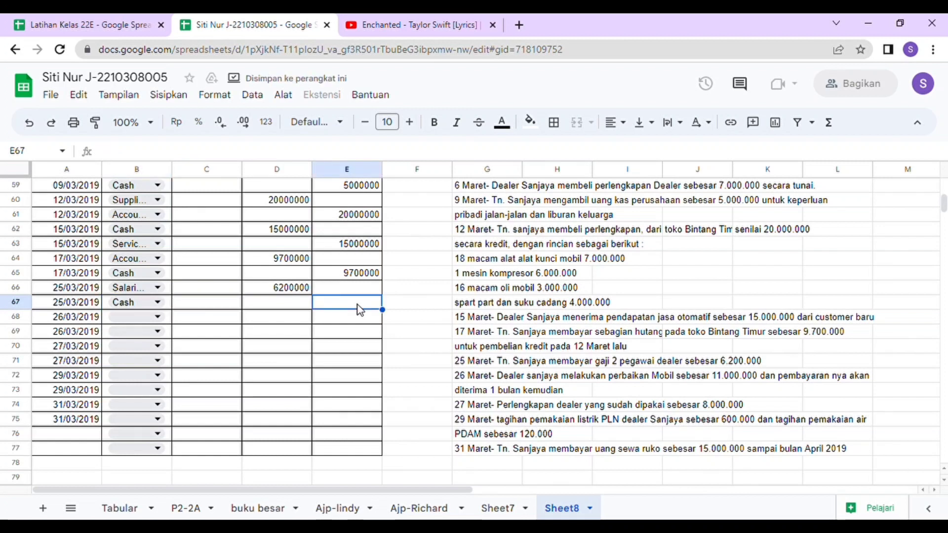
text(6200000)
key(Return)
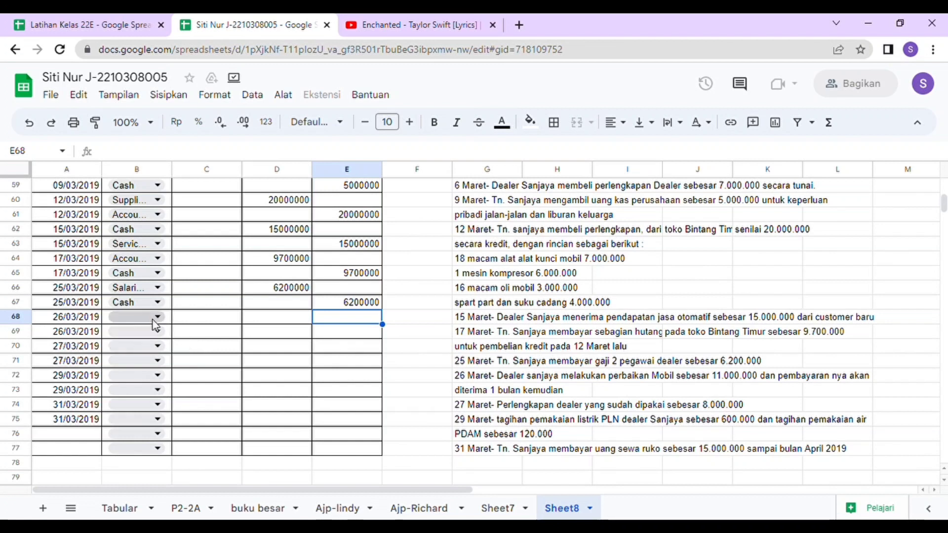
- Set the account of the first 26/03/2019 row to Account Receivable and enter a debit of 11000000
double_click(169, 320)
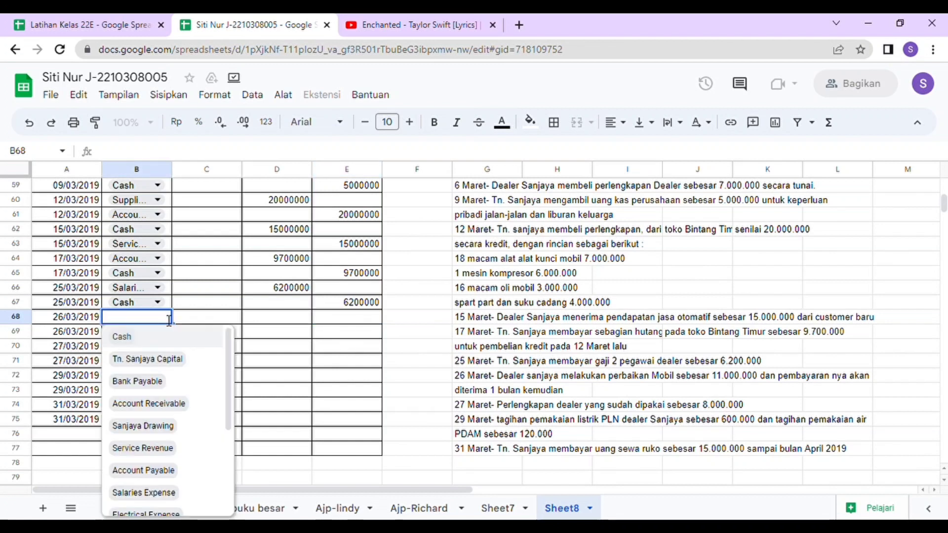
click(181, 411)
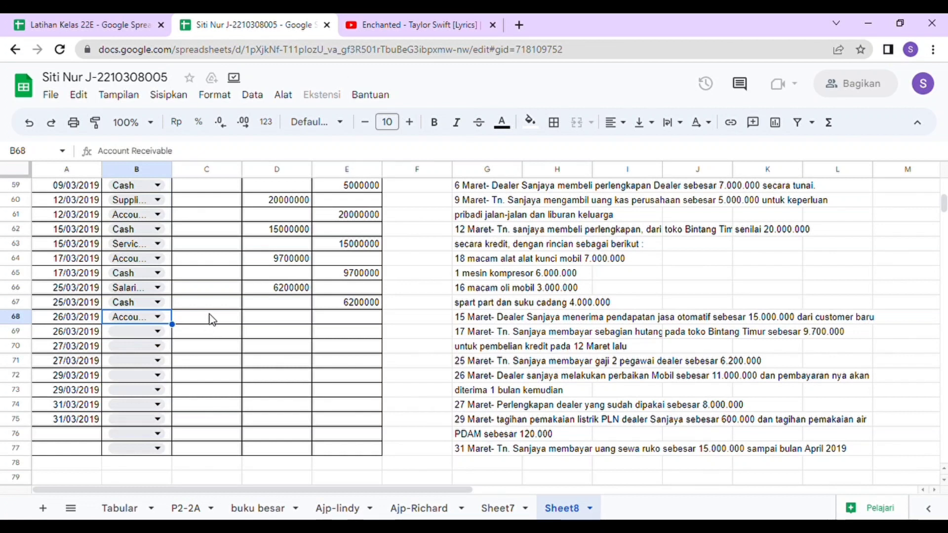
click(268, 318)
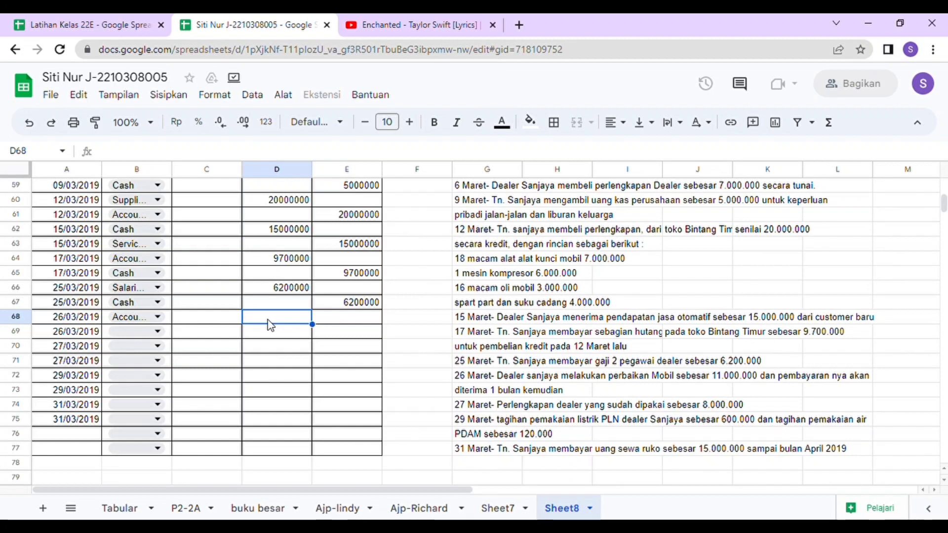
text(11000)
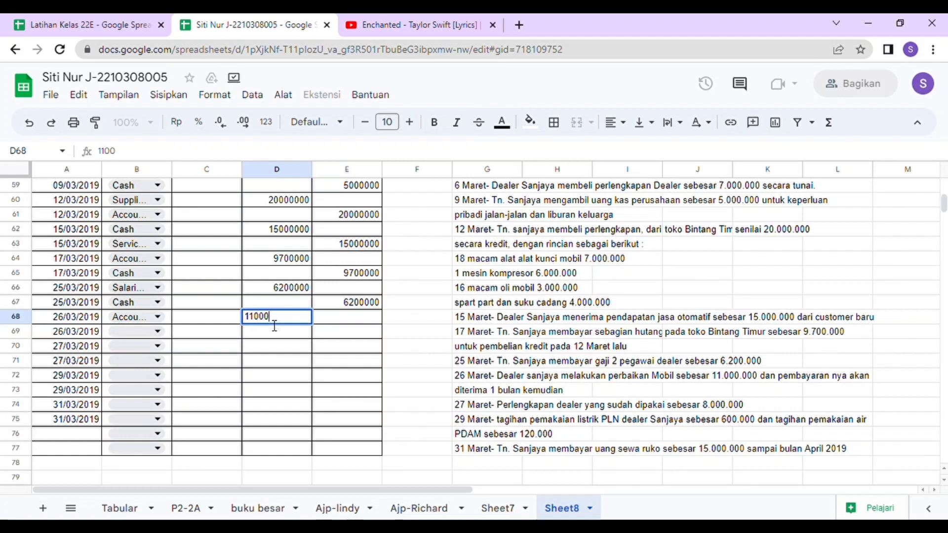
text(000)
- Set the account of the second 26/03/2019 row to Service Revenue and enter a credit of 11000000
click(157, 331)
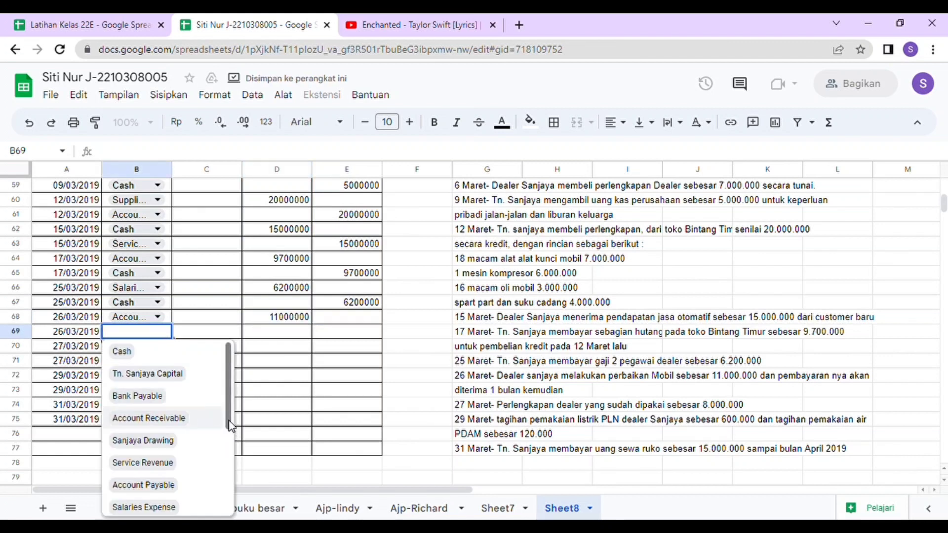
drag(230, 422, 229, 444)
click(198, 424)
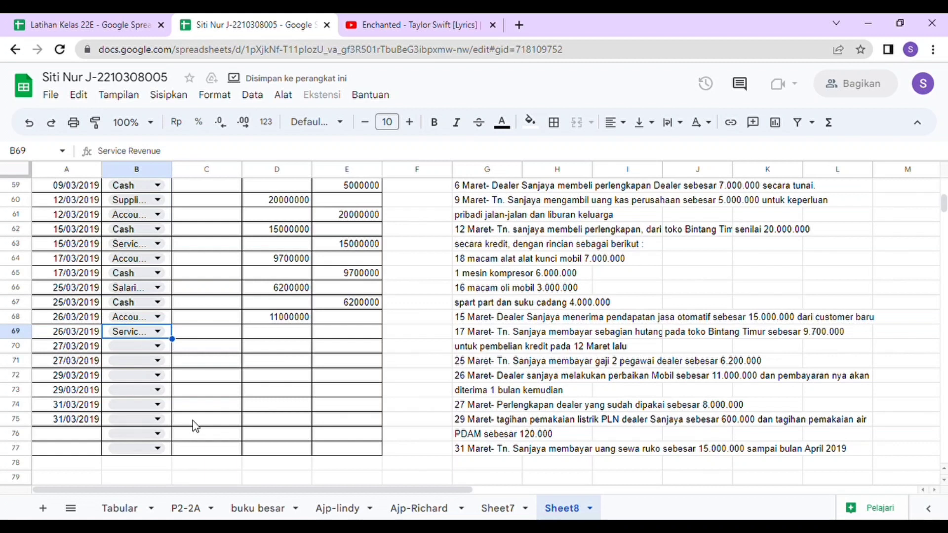
click(336, 336)
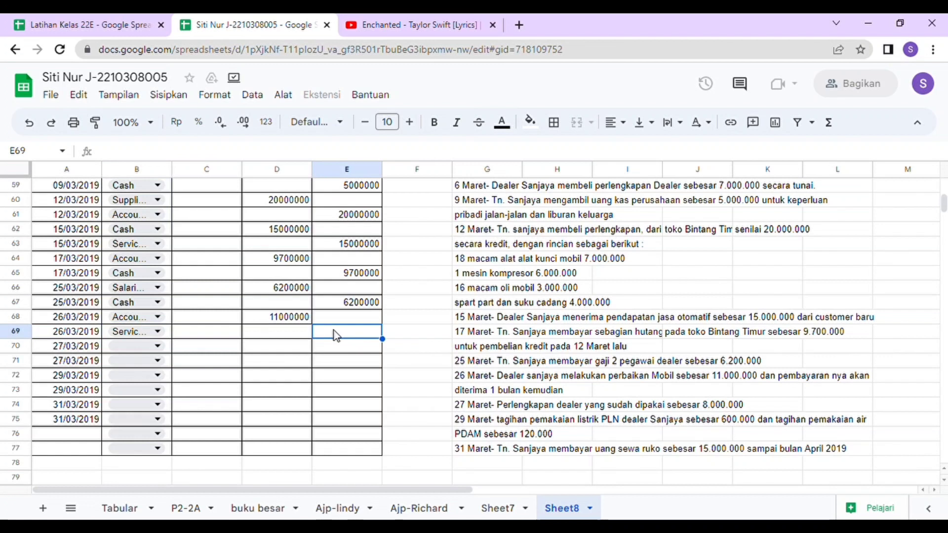
text(11)
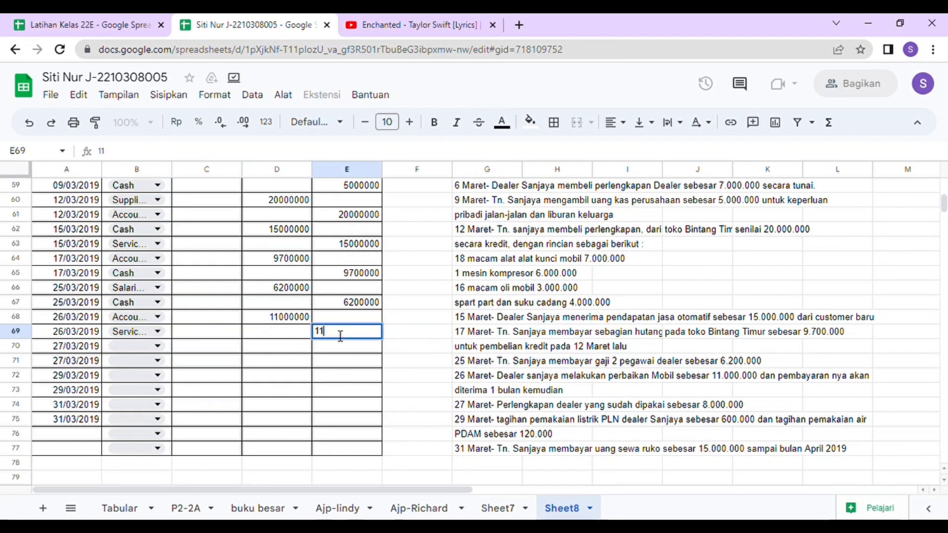
text(000000)
click(350, 361)
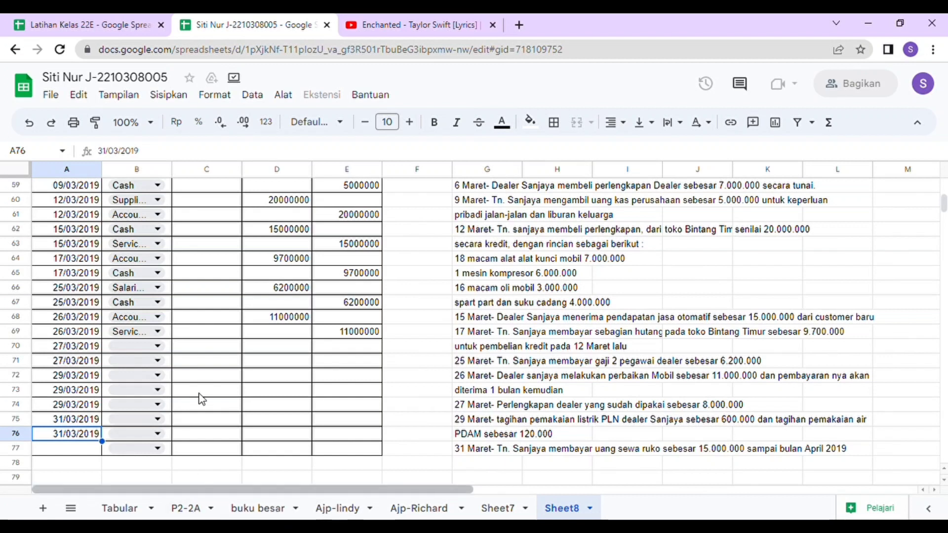
- Set the account of the first 27/03/2019 row to Salaries Expense and enter a debit of 8000000
click(158, 346)
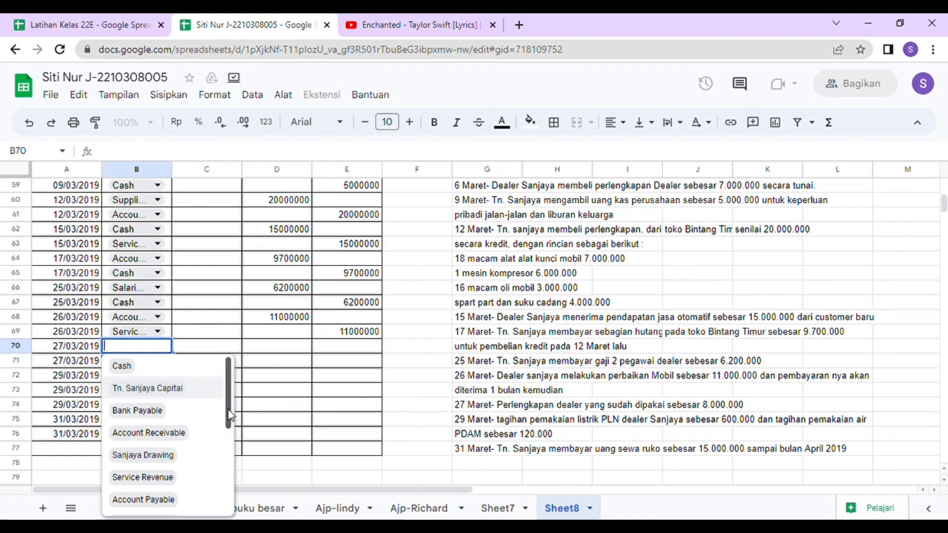
scroll(229, 415, down, 2)
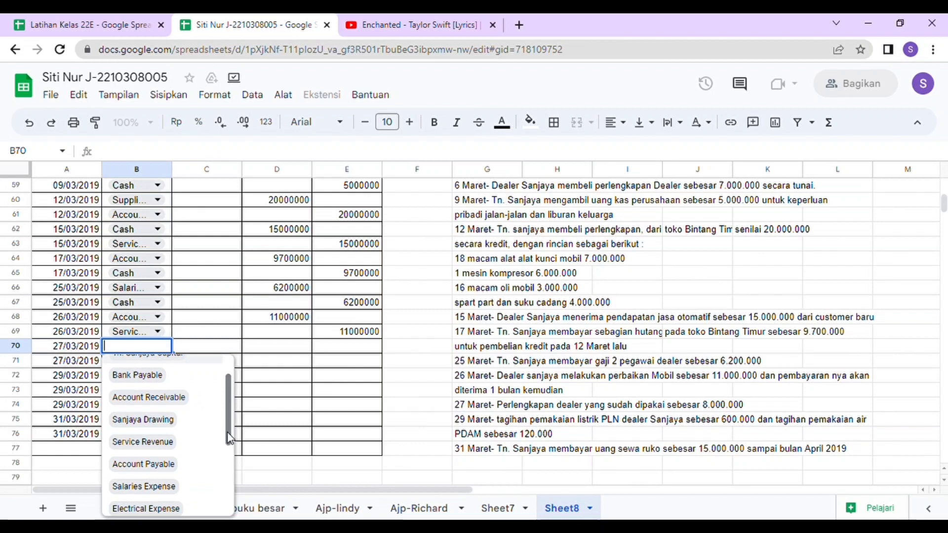
drag(229, 437, 227, 468)
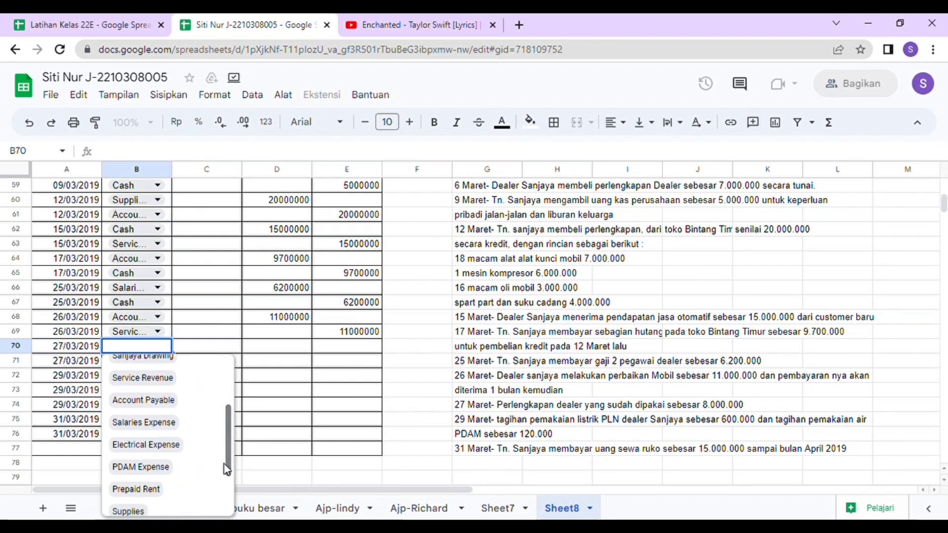
click(143, 422)
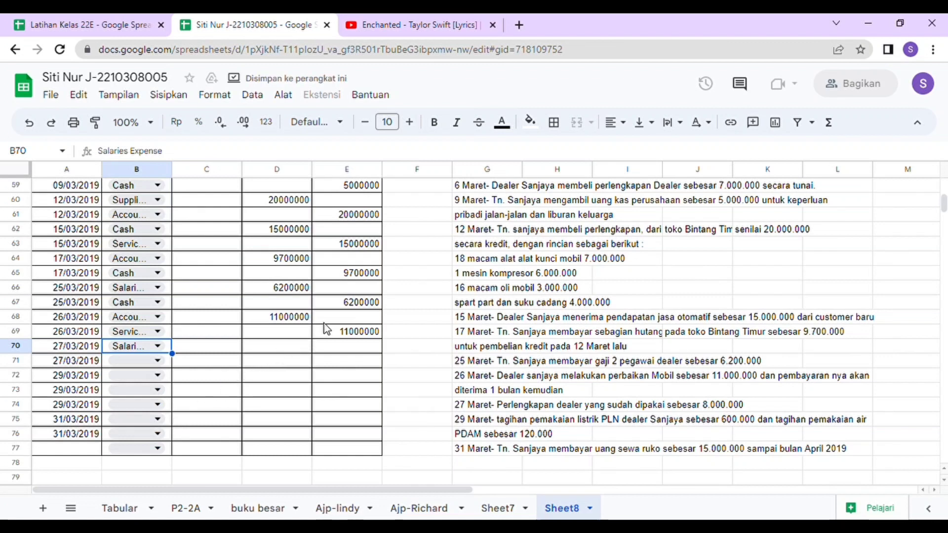
click(294, 352)
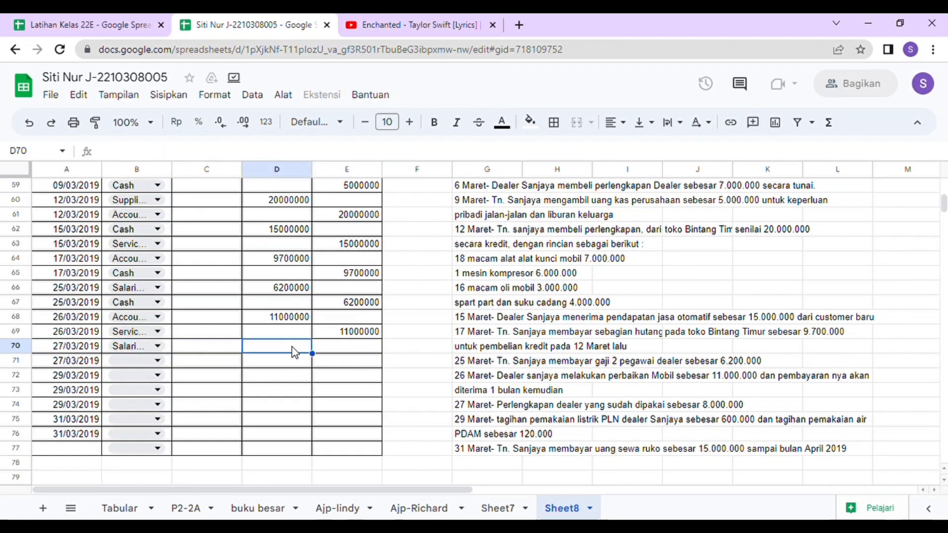
text(8000000)
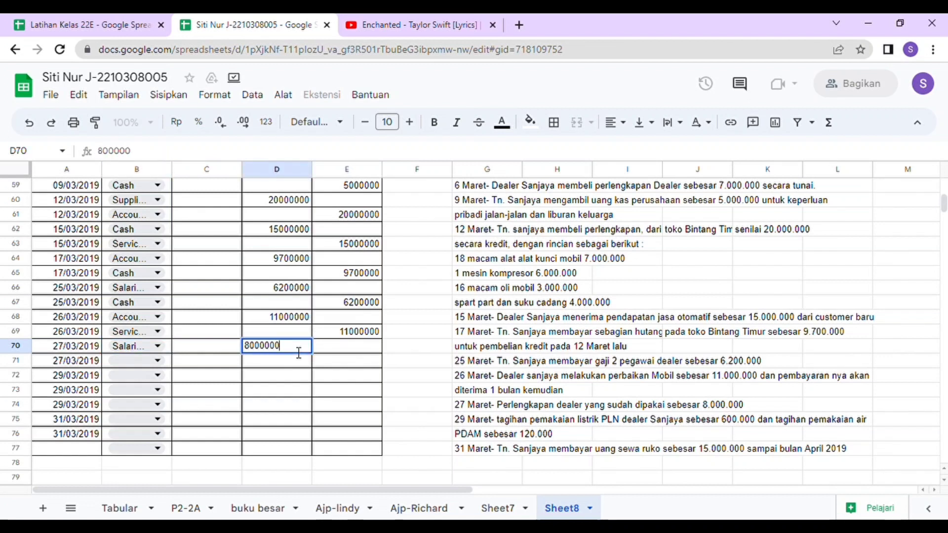
click(315, 364)
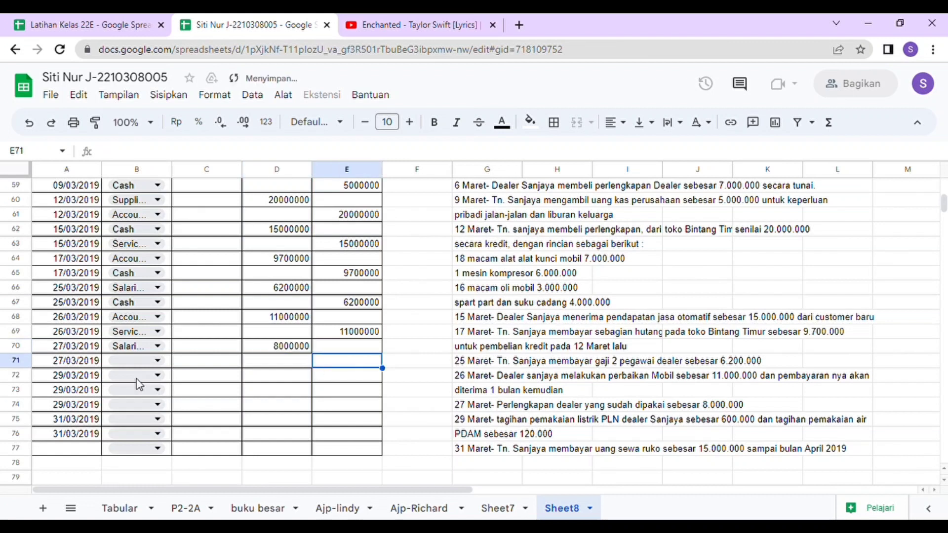
- Set the account of the second 27/03/2019 row to Supplies and enter a credit of 8000000
click(124, 365)
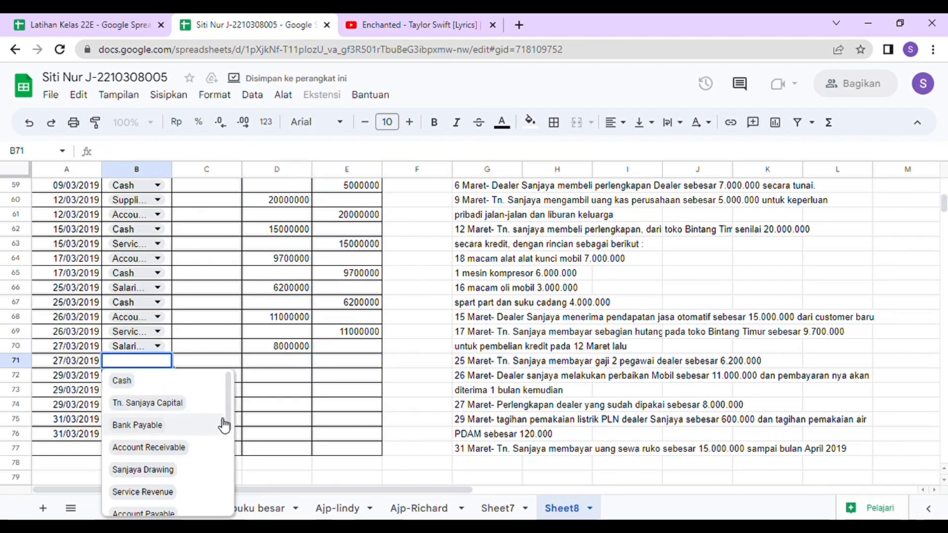
drag(230, 421, 229, 489)
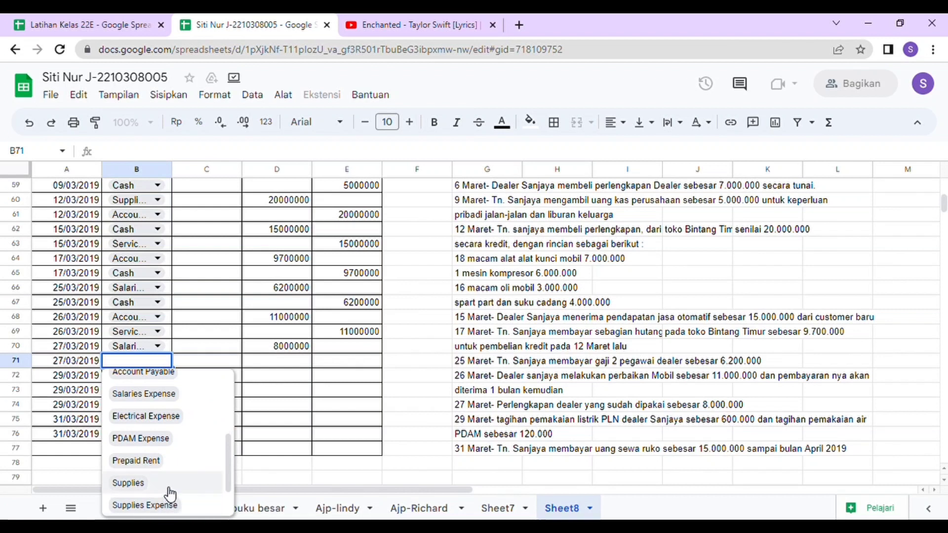
click(164, 487)
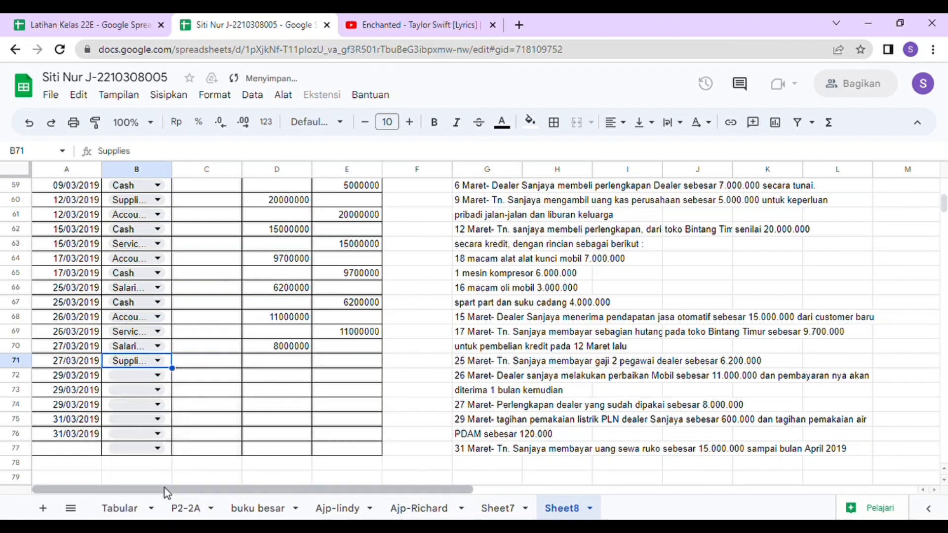
click(362, 364)
text(8000000)
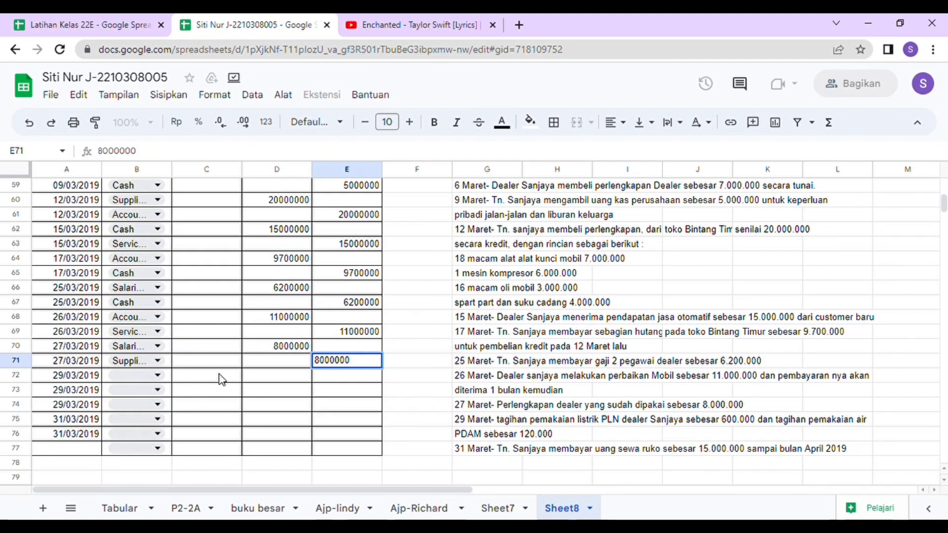
click(220, 379)
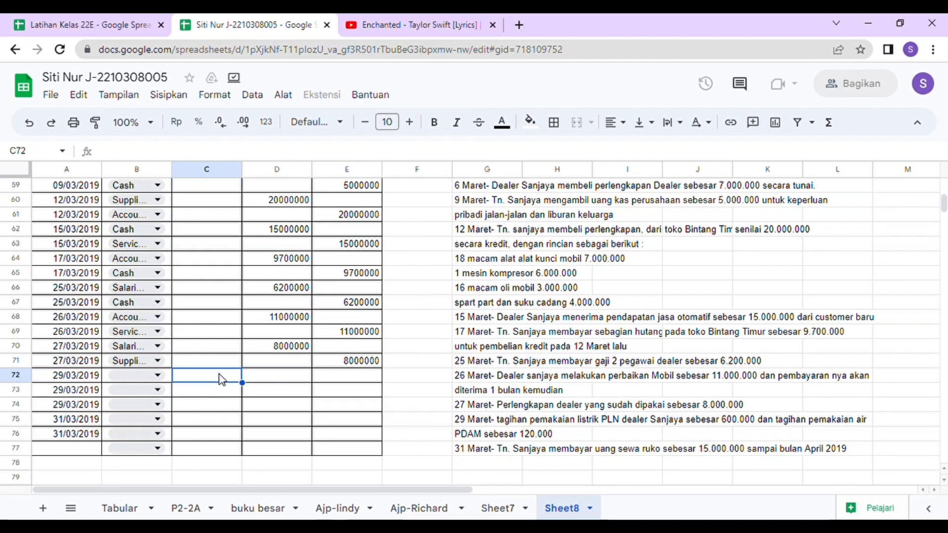
- Set the account of the first 29/03/2019 row to Electrical Expense and enter a debit of 600000
double_click(155, 383)
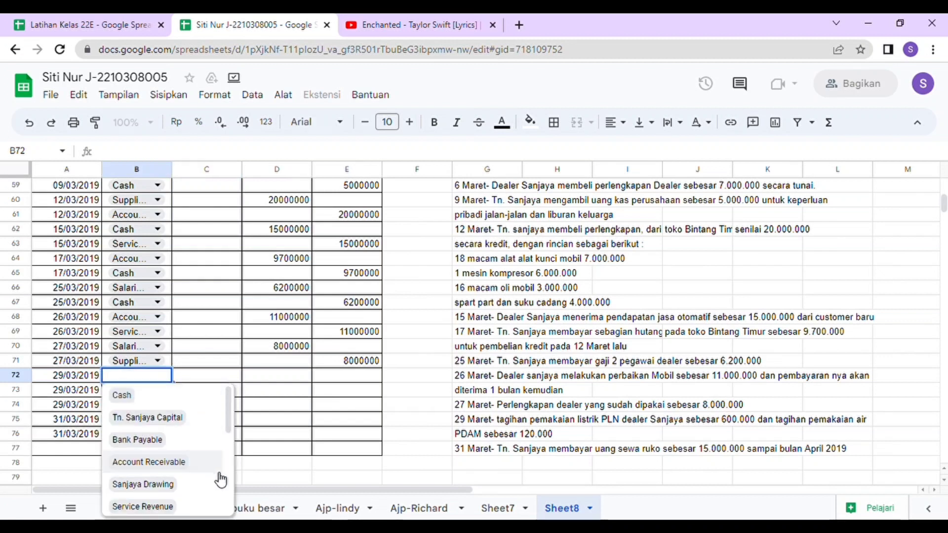
mouse_move(230, 430)
mouse_down()
mouse_move(231, 510)
mouse_move(226, 425)
mouse_move(228, 481)
mouse_up()
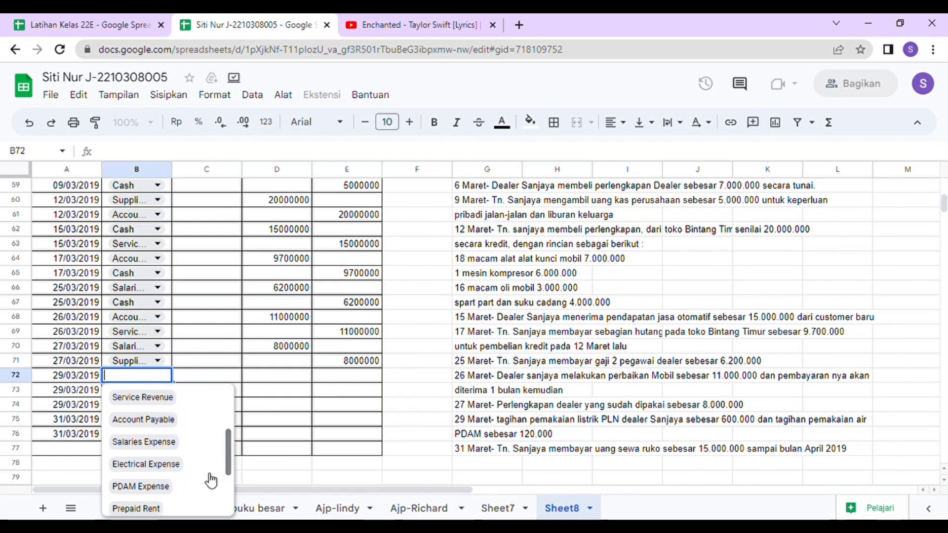
click(188, 468)
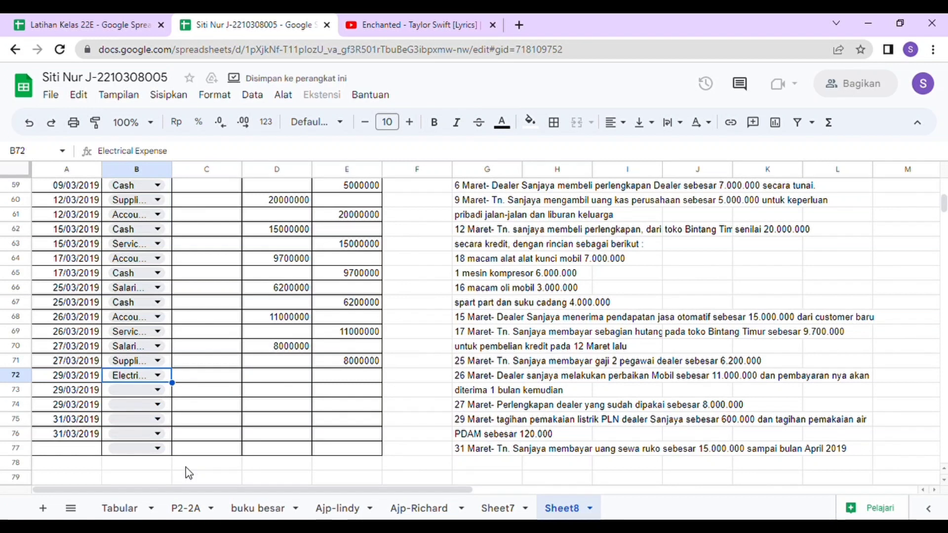
click(282, 378)
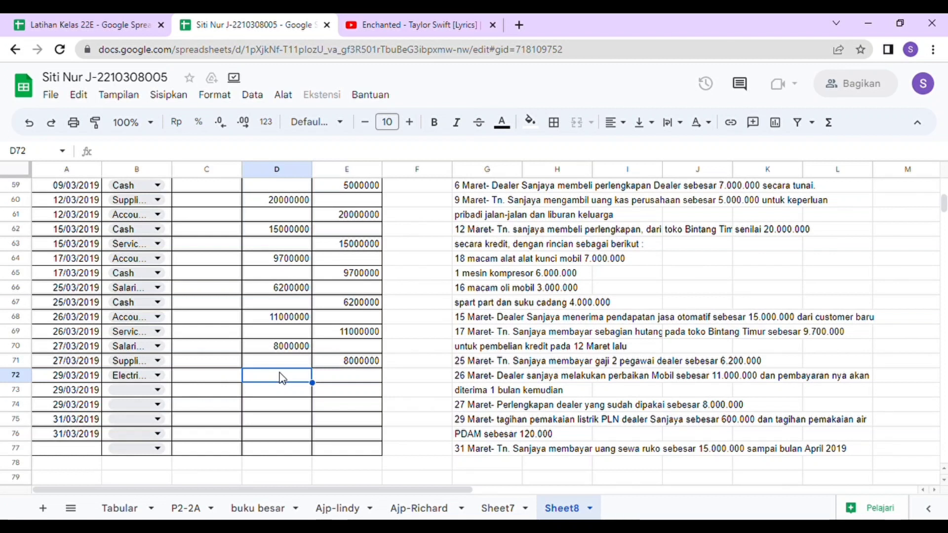
text(600000)
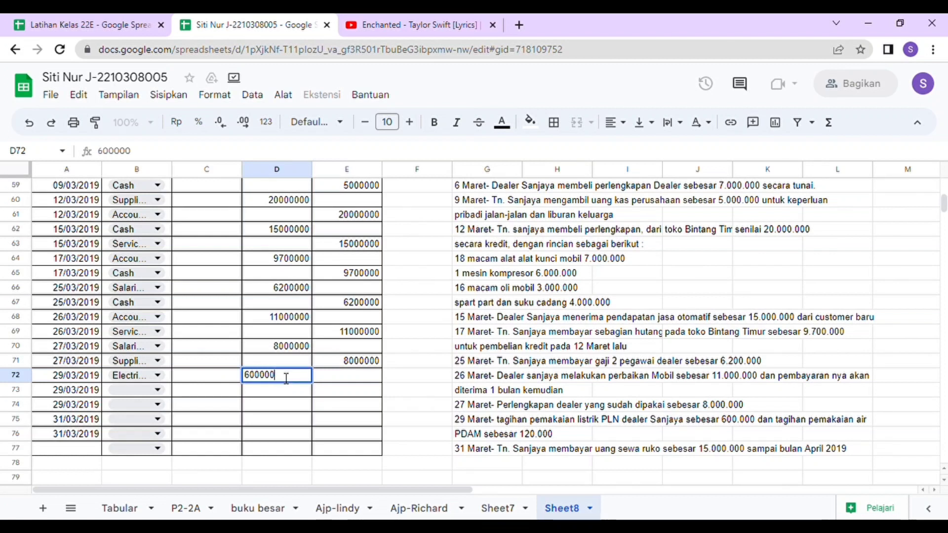
- Set the account of the second 29/03/2019 row to PDAM Expense and enter a debit of 120000
click(158, 393)
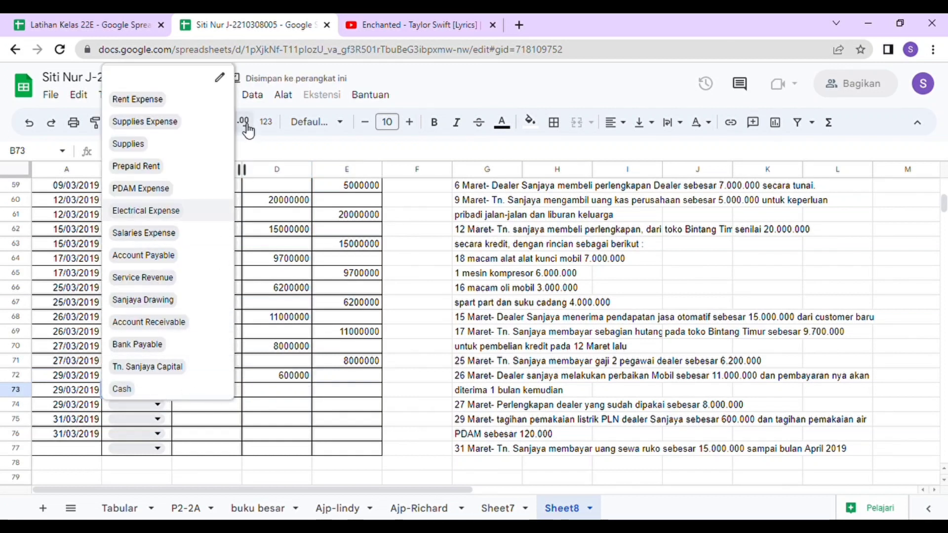
click(208, 190)
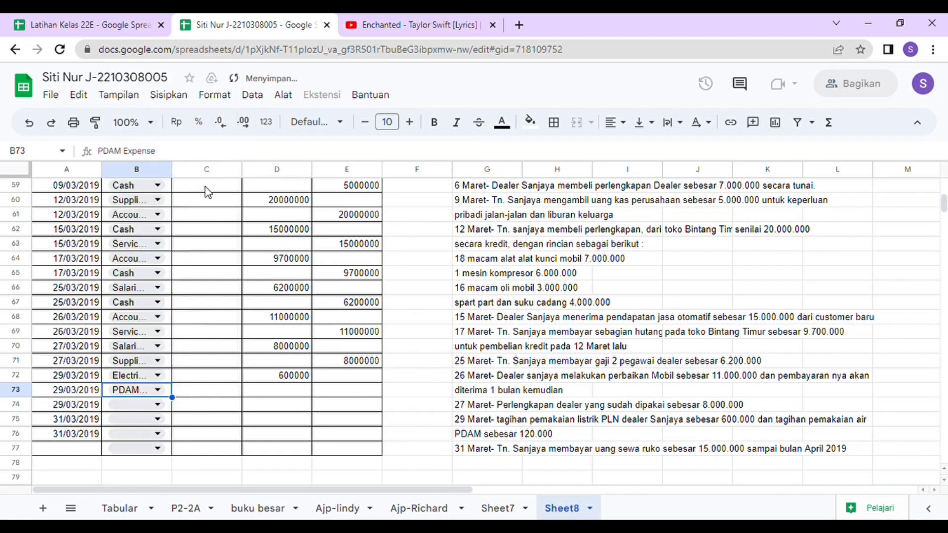
click(275, 392)
text(1200000)
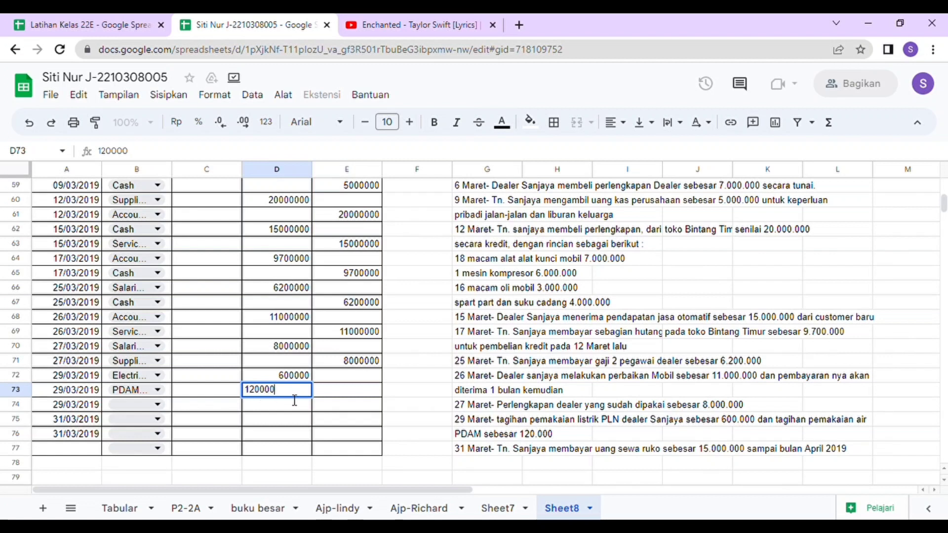
click(209, 398)
- Set the account of the third 29/03/2019 row to Cash and enter a credit of 720000
click(158, 404)
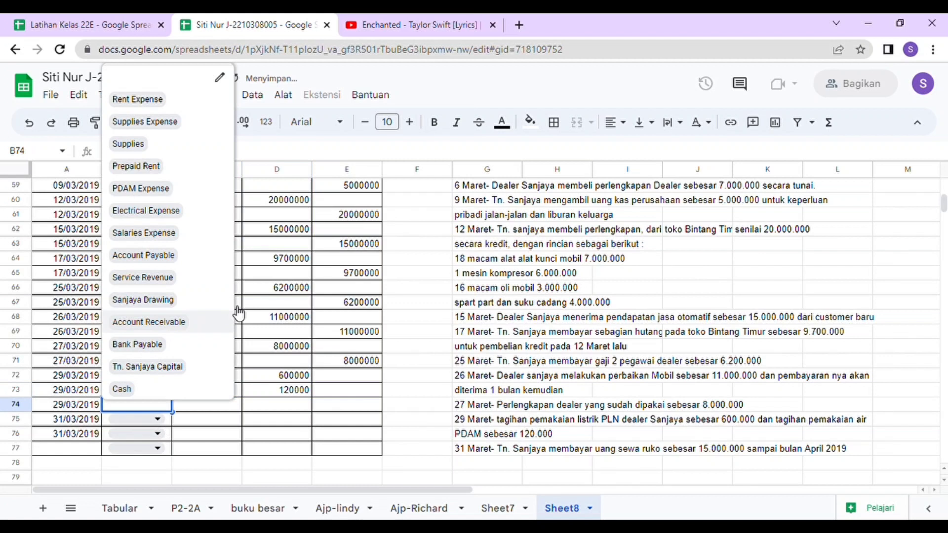
click(189, 390)
click(354, 404)
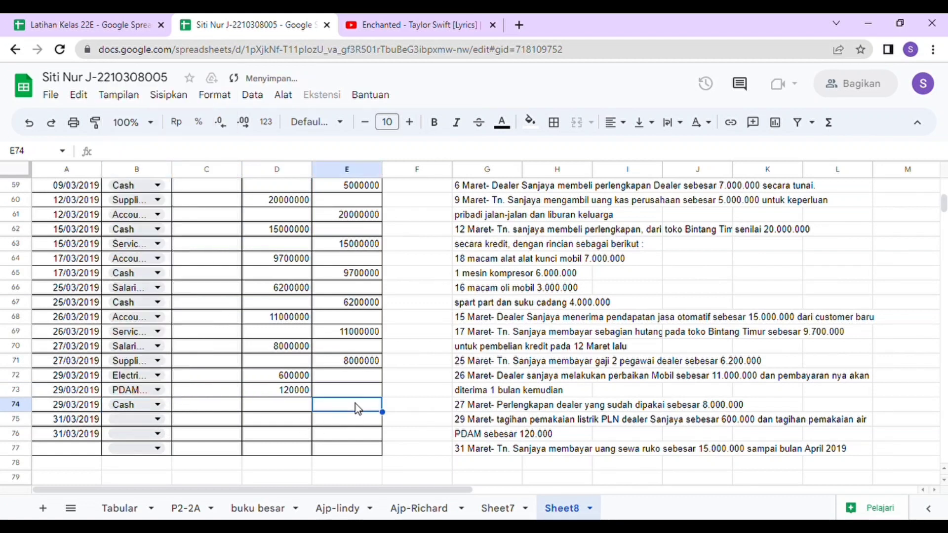
text(720)
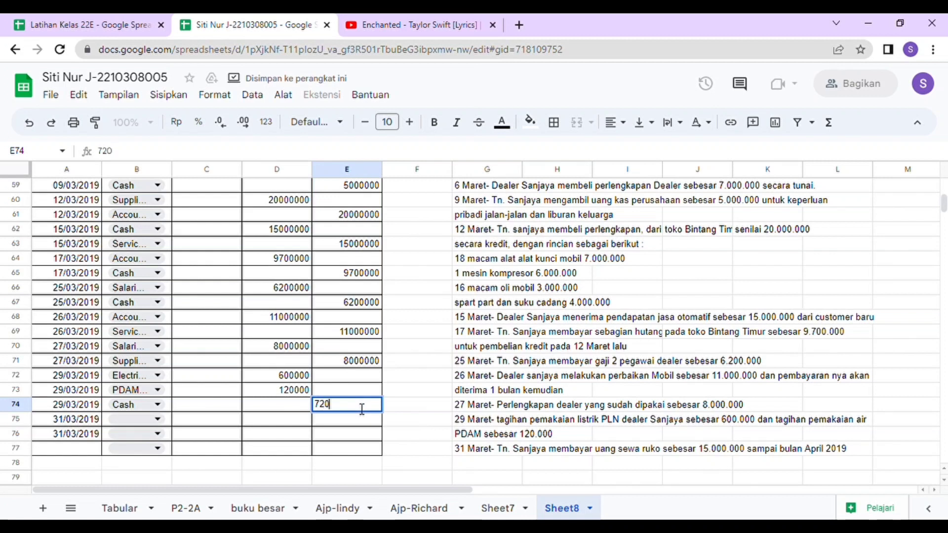
text(000)
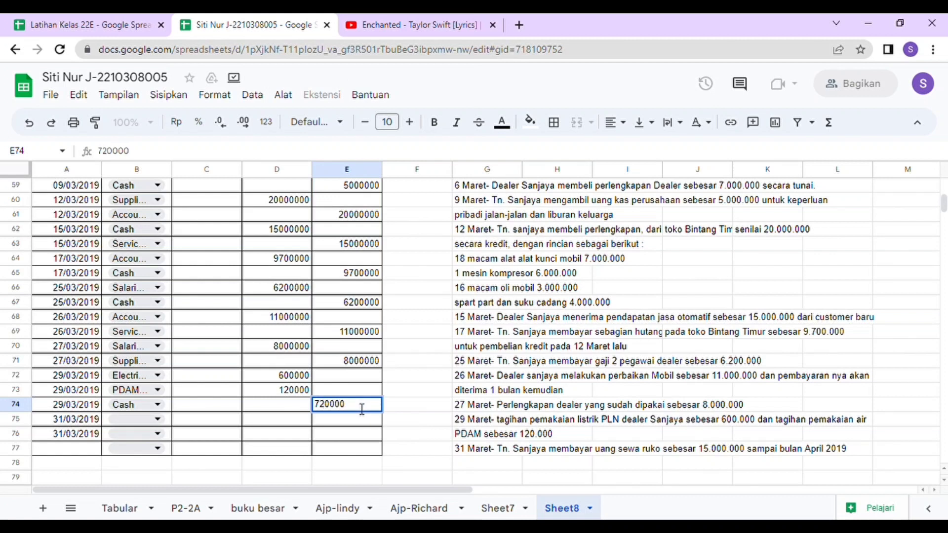
key(Return)
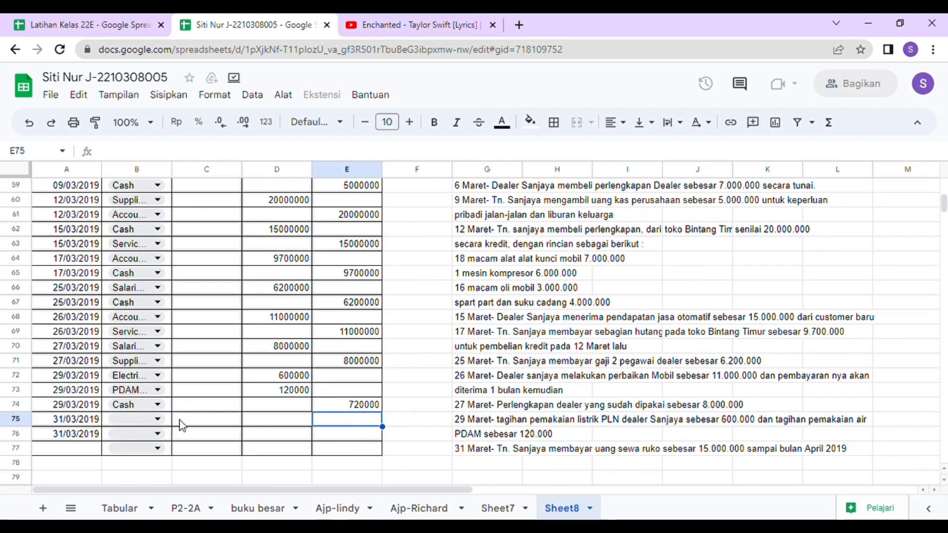
- Set the account of the first 31/03/2019 row to Prepaid Rent and enter a debit of 15000000
click(156, 422)
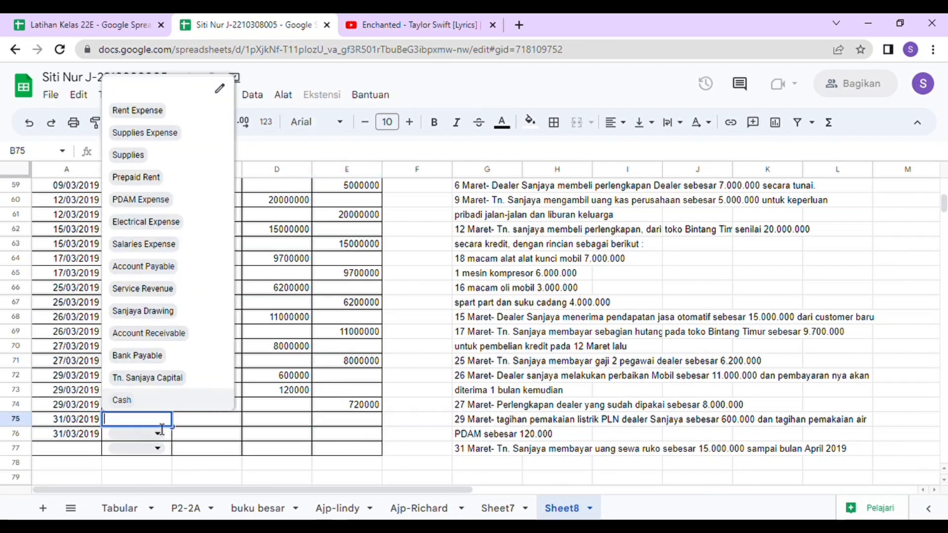
click(207, 180)
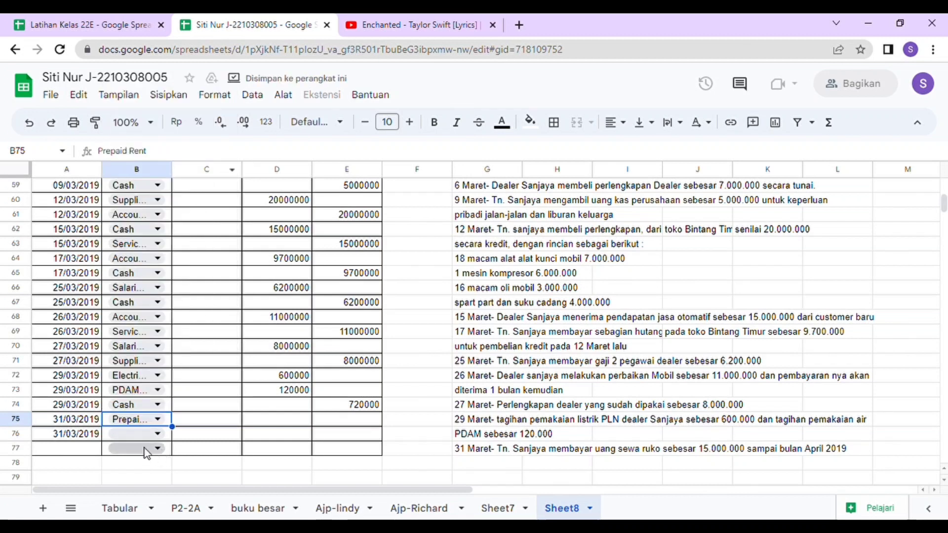
click(286, 424)
text(15000000)
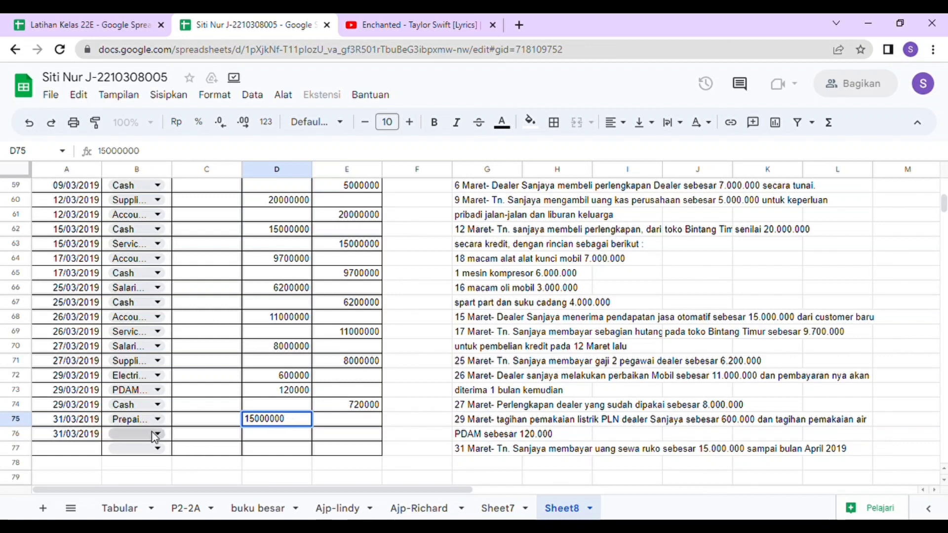
- Set the account of the second 31/03/2019 row to Rent Expense and enter a credit of 15000000
click(154, 436)
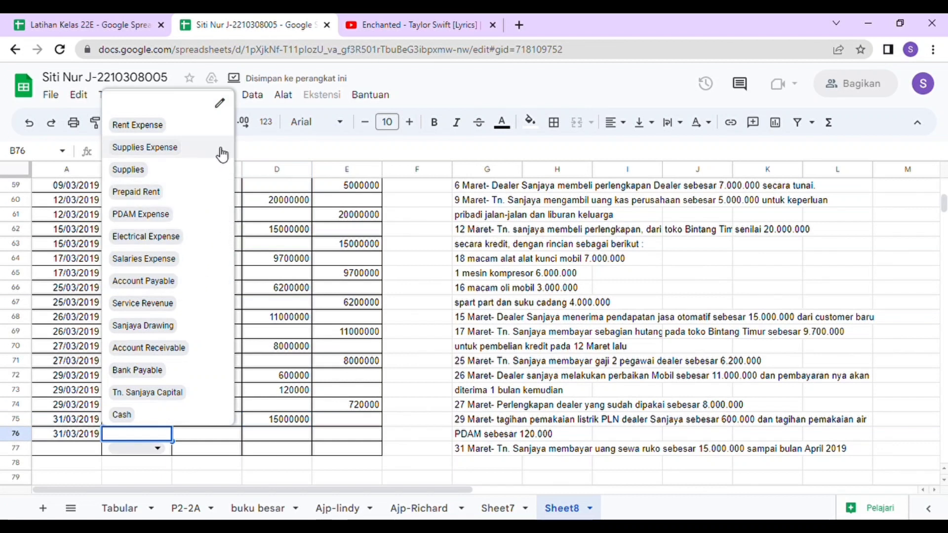
click(223, 124)
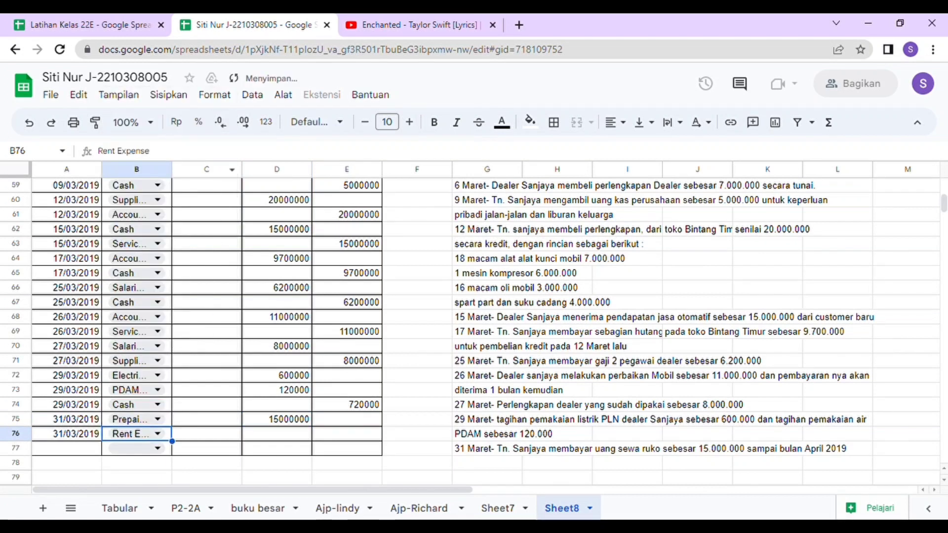
click(364, 434)
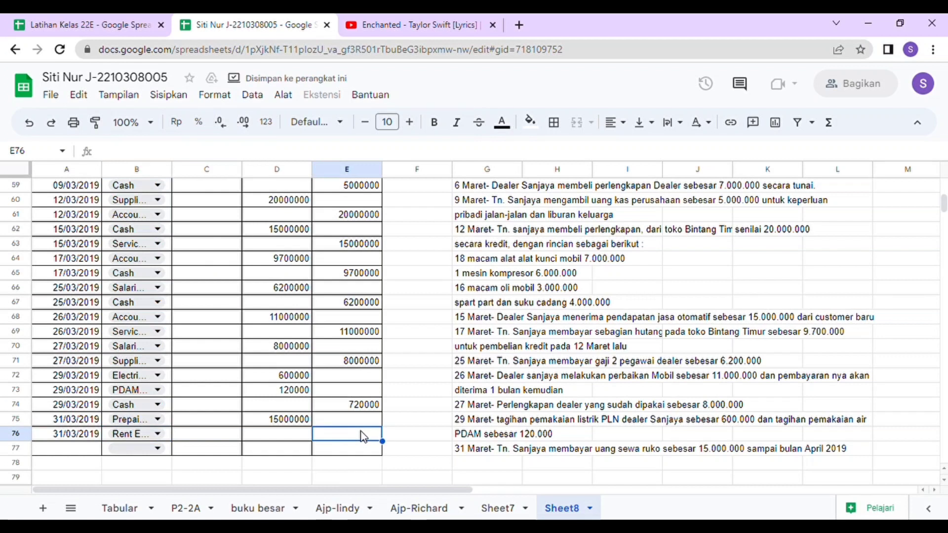
text(1)
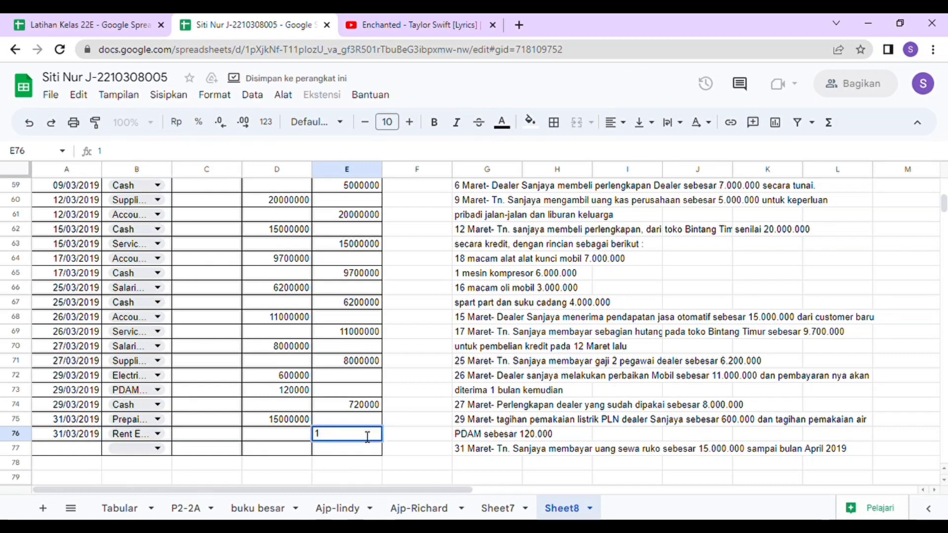
text(5000)
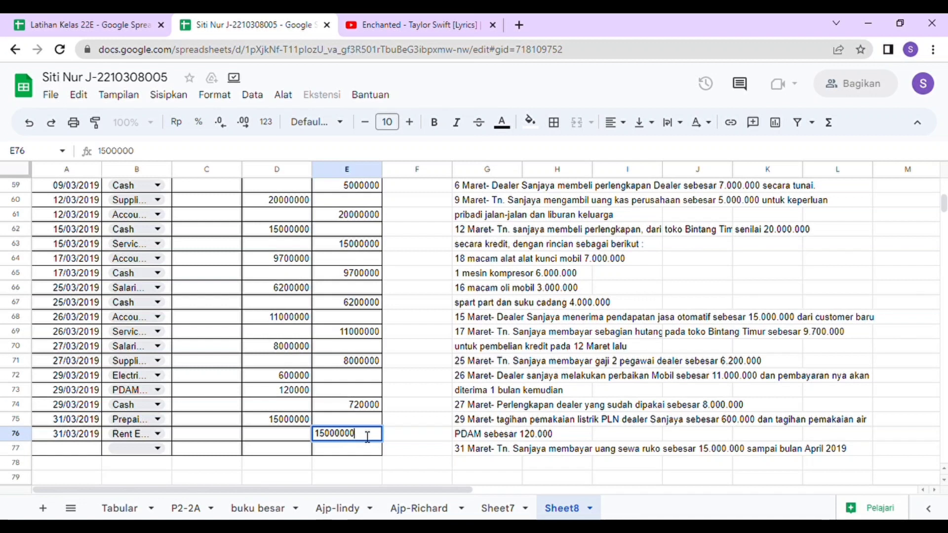
text(000)
click(407, 400)
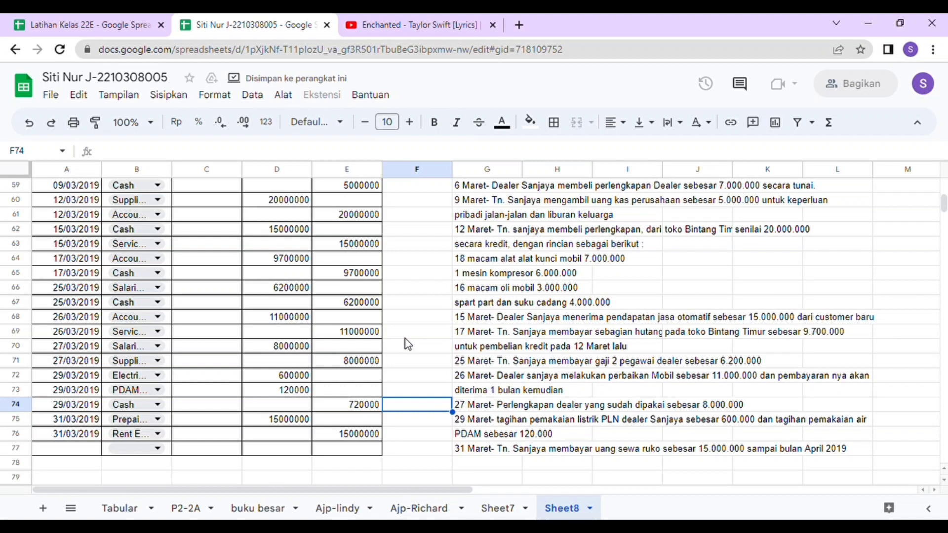
- Apply the Keuangan number format to the debit and credit amounts in D58:E77
key(Up)
key(Up)
key(Up)
key(Up)
key(Up)
key(Up)
key(Up)
key(Up)
key(Up)
key(Up)
key(Up)
key(Up)
key(Up)
key(Up)
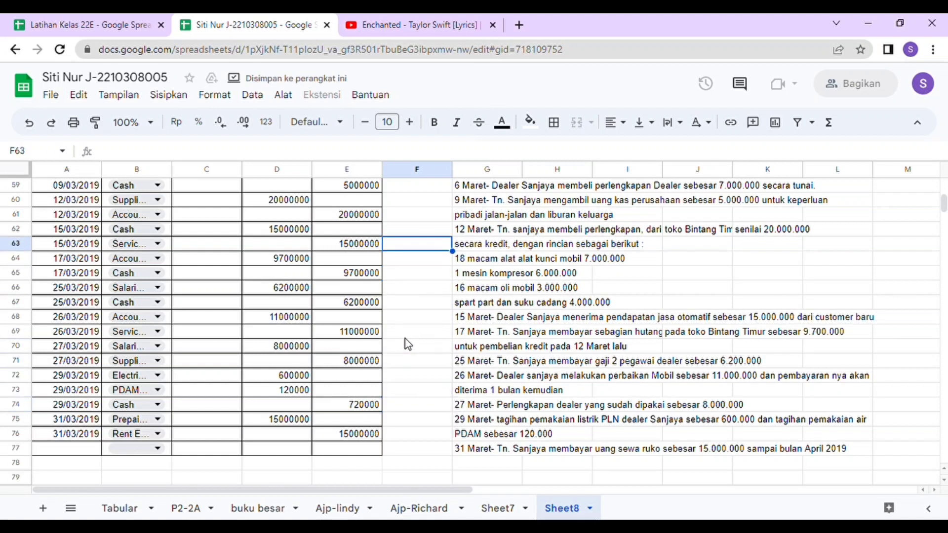
key(Up)
key(Up)
key(Up)
key(Up)
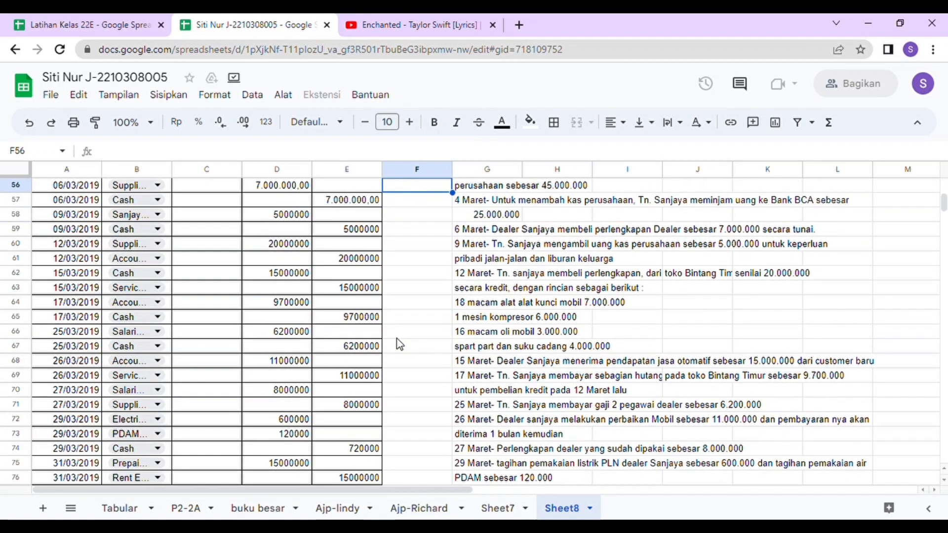
drag(309, 216, 349, 462)
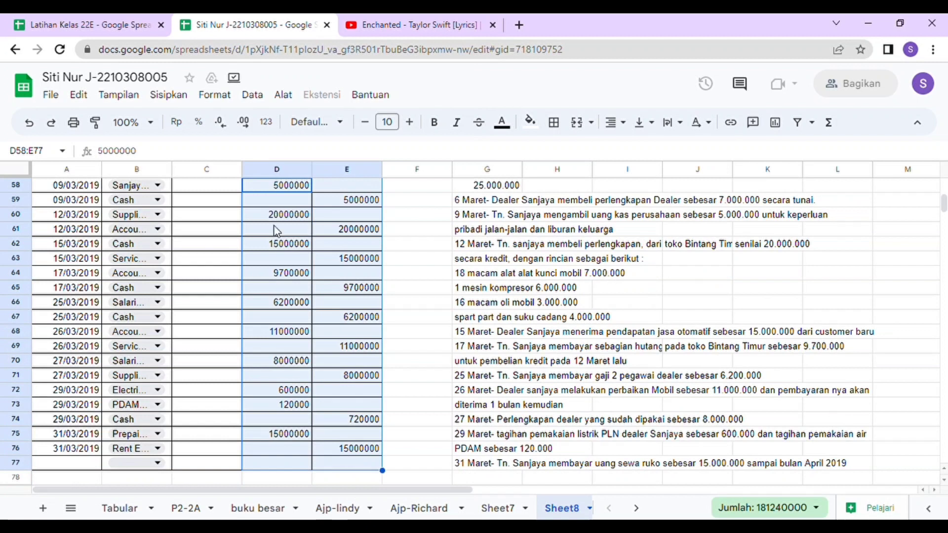
click(223, 103)
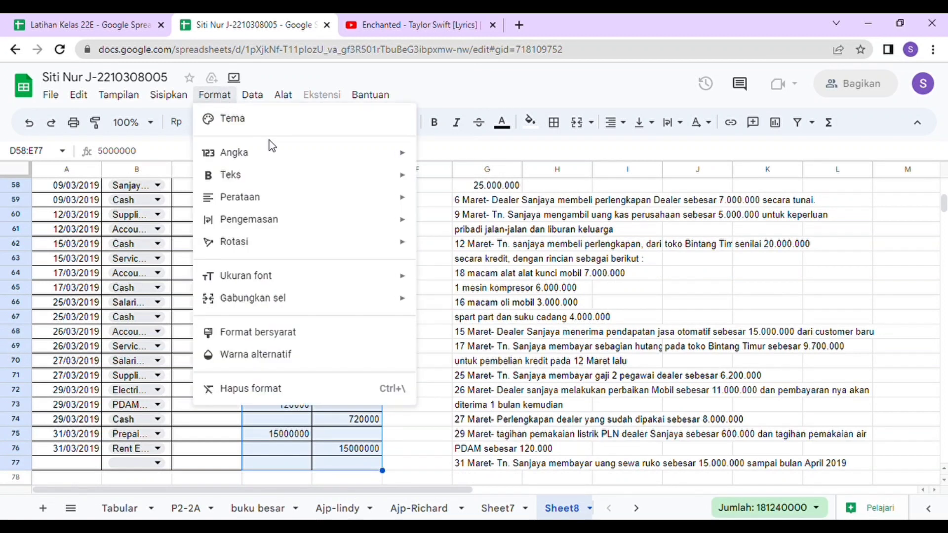
mouse_move(281, 157)
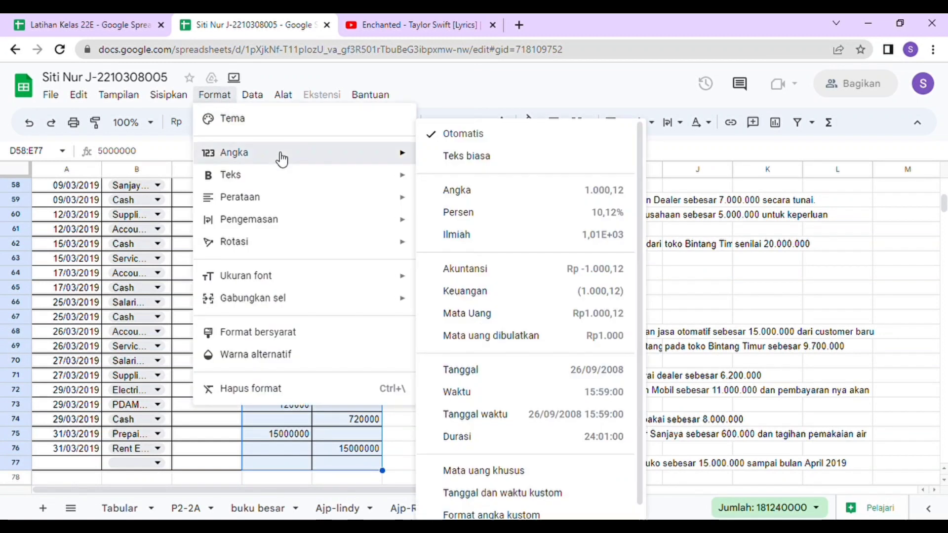
click(511, 294)
click(431, 349)
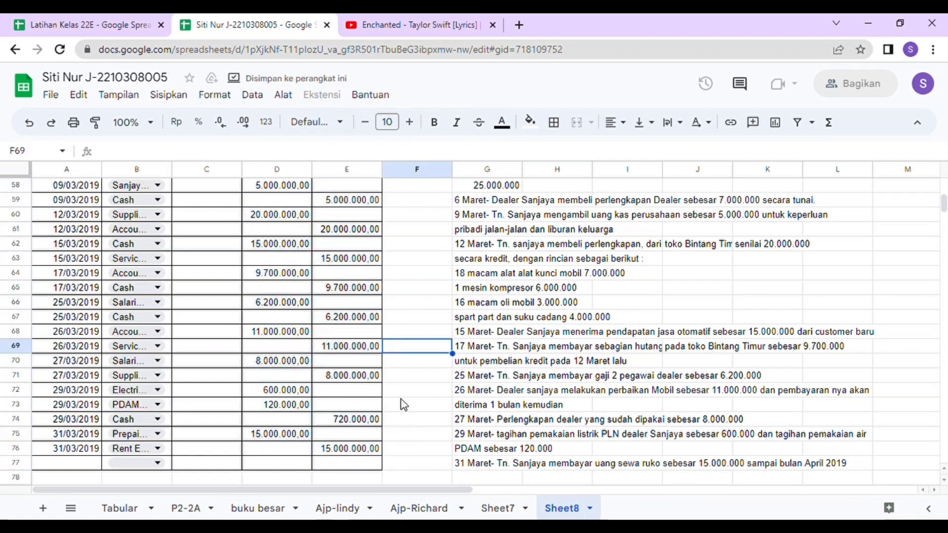
- Review the Jurnal Umum entries from the first to the last row against the listed transactions
key(Down)
key(Down)
key(Down)
key(Down)
key(Down)
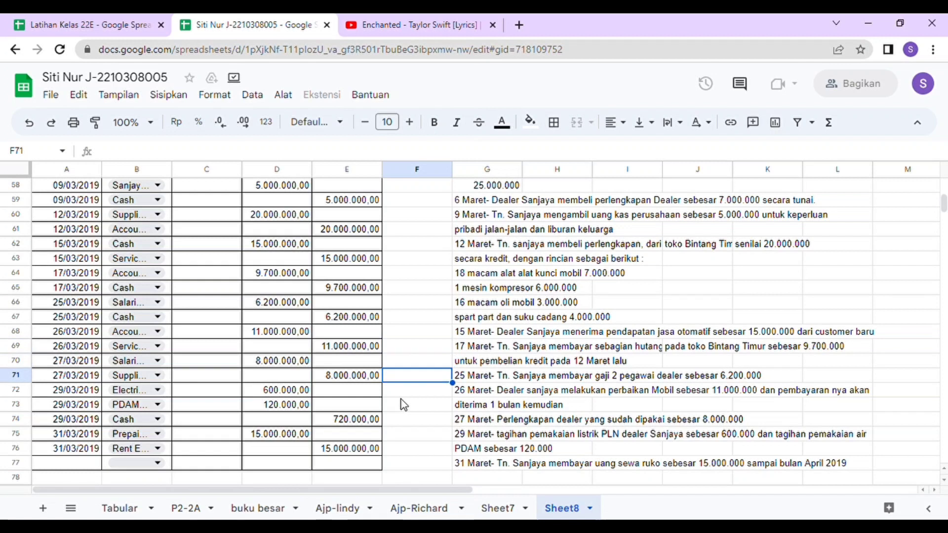
key(Down)
key(Down)
key(Down)
key(Down)
key(Down)
key(Down)
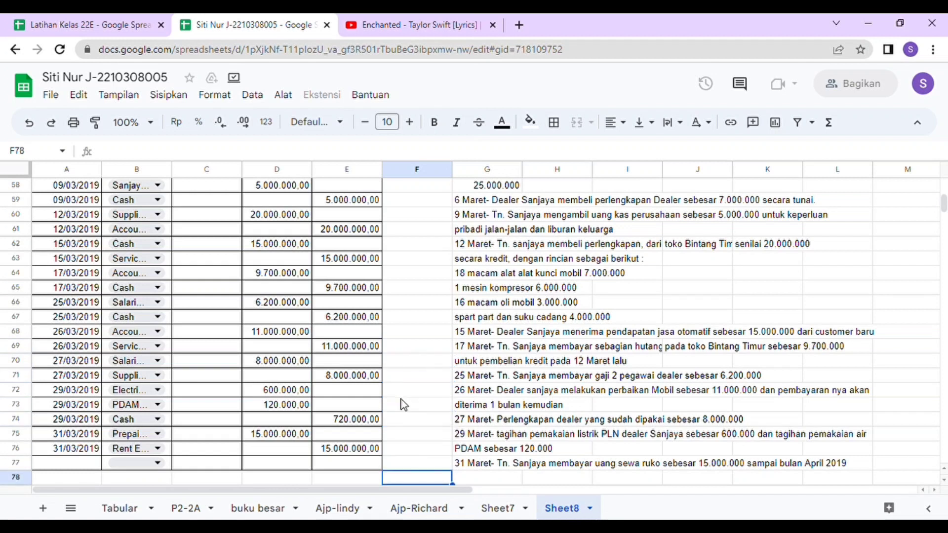
key(Up)
key(Up)
key(Up)
key(Up)
key(Up)
key(Up)
key(Up)
key(Up)
key(Up)
key(Up)
key(Up)
key(Up)
key(Up)
key(Up)
key(Up)
key(Up)
key(Up)
key(Up)
key(Up)
key(Up)
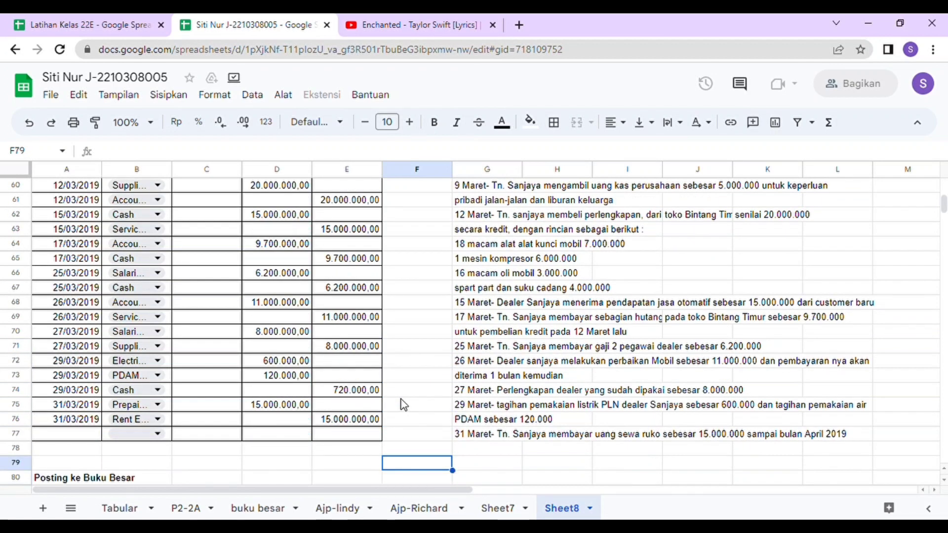
key(Up)
key(Up)
key(Up)
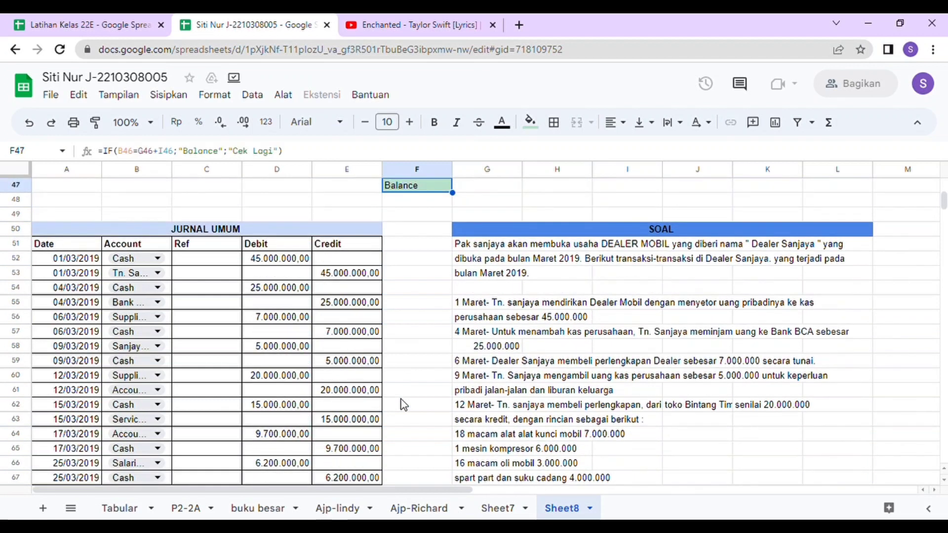
key(Down)
key(Down)
key(Down)
key(Down)
key(Down)
key(Down)
key(Down)
key(Down)
key(Down)
key(Down)
key(Down)
key(Down)
key(Down)
key(Down)
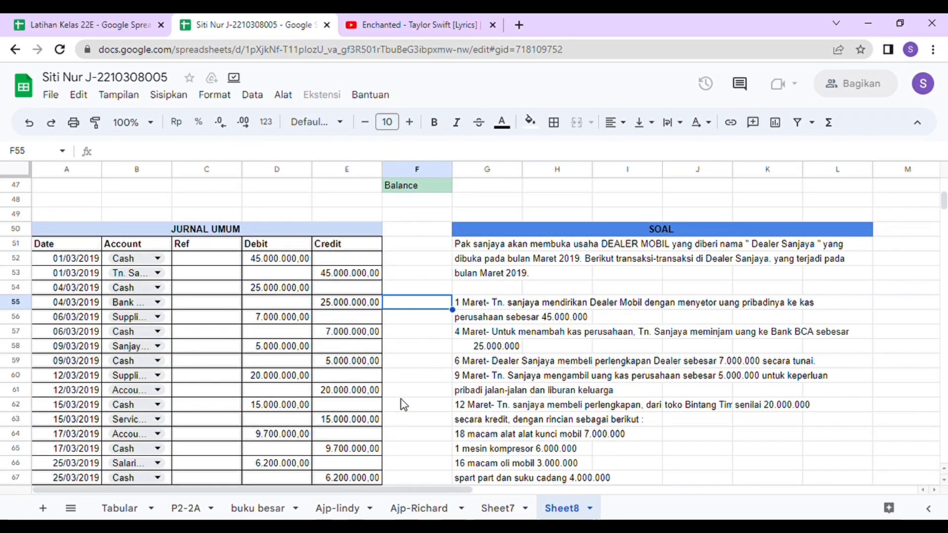
key(Down)
key(Down)
key(Down)
key(Down)
key(Down)
key(Down)
key(Down)
key(Down)
key(Down)
key(Down)
key(Down)
key(Down)
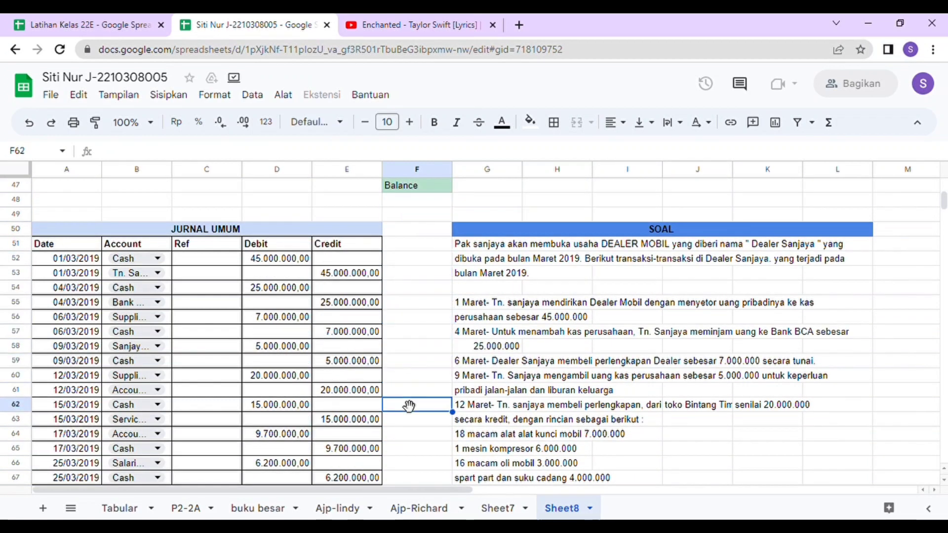
key(Down)
key(Down)
key(Down)
key(Down)
key(Down)
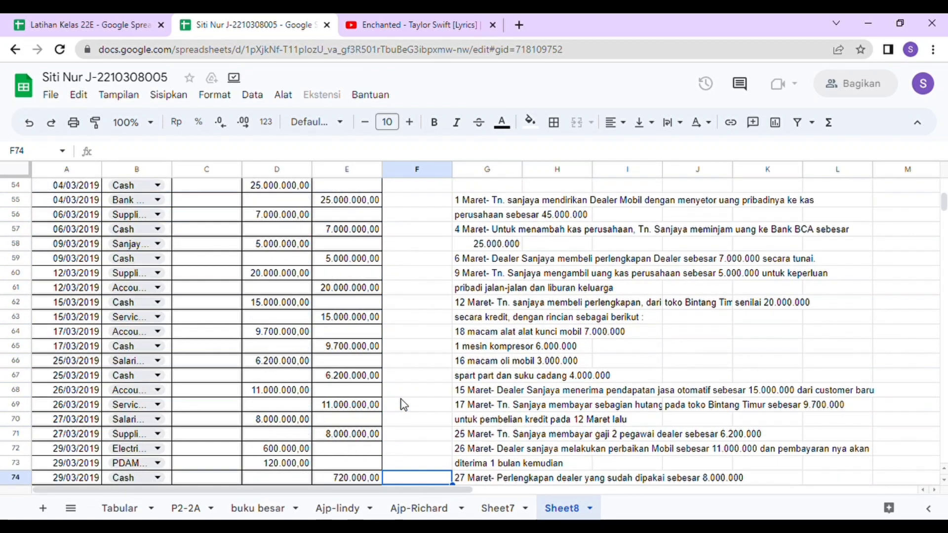
key(Down)
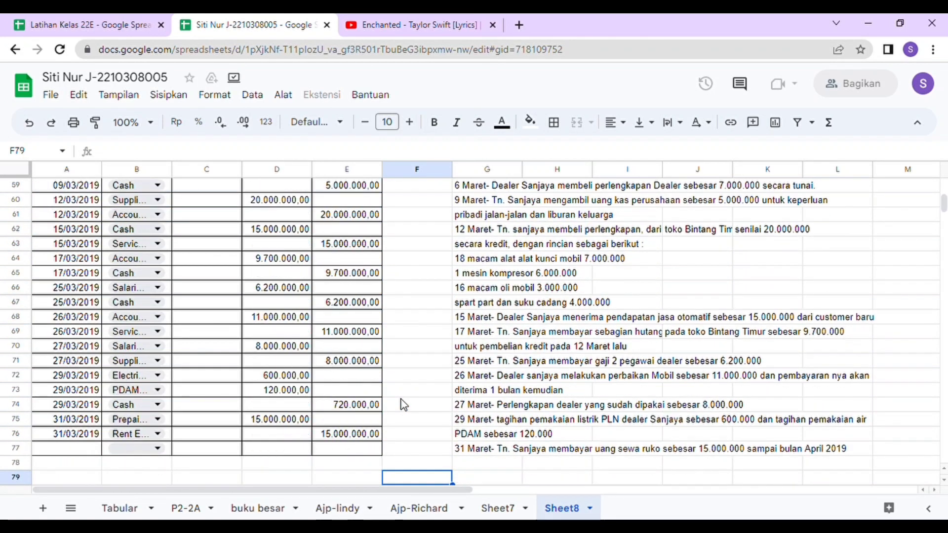
- Total the journal's Credit column in cell E78 with a SUM of E52:E76
click(341, 468)
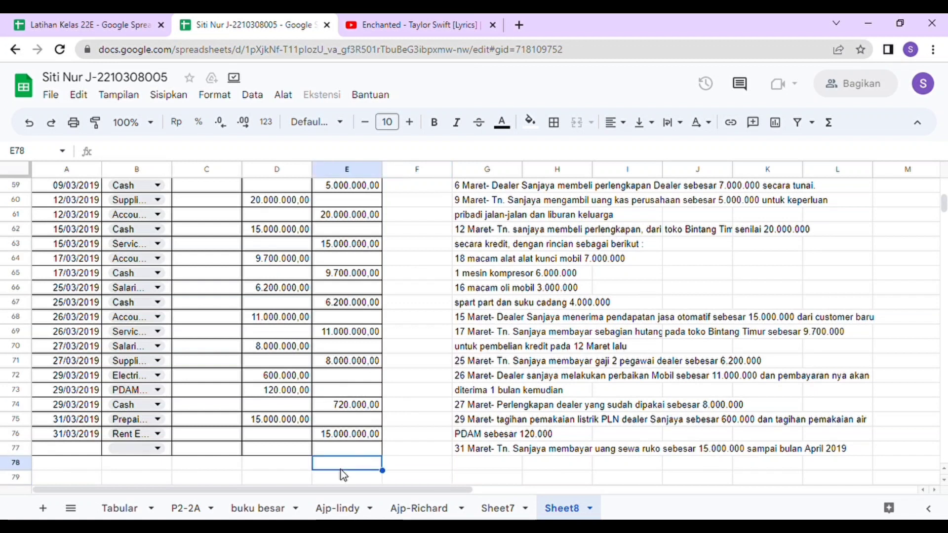
text(=)
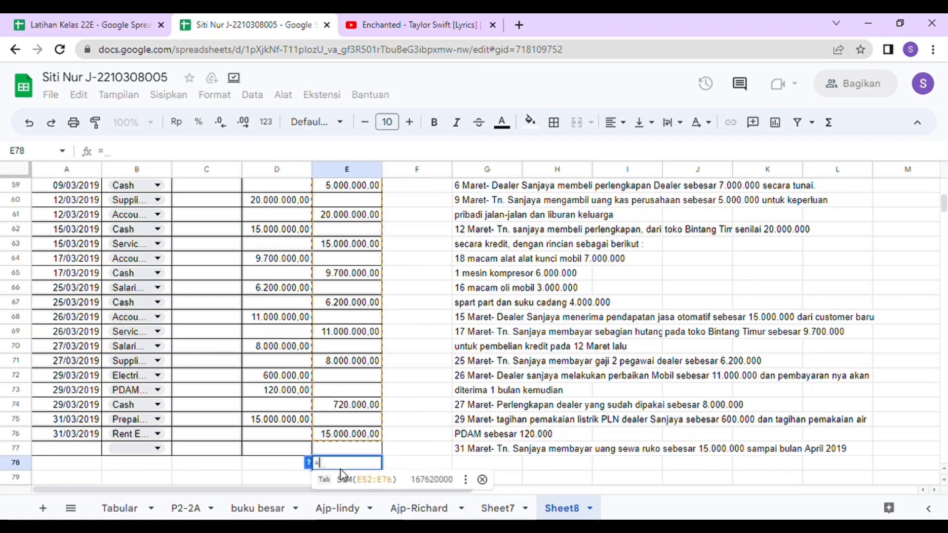
text(SUM)
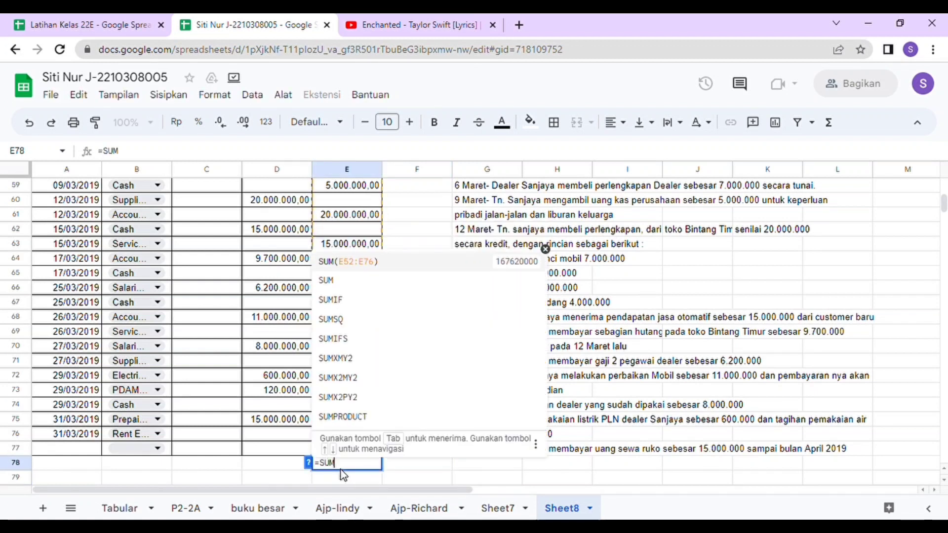
text(()
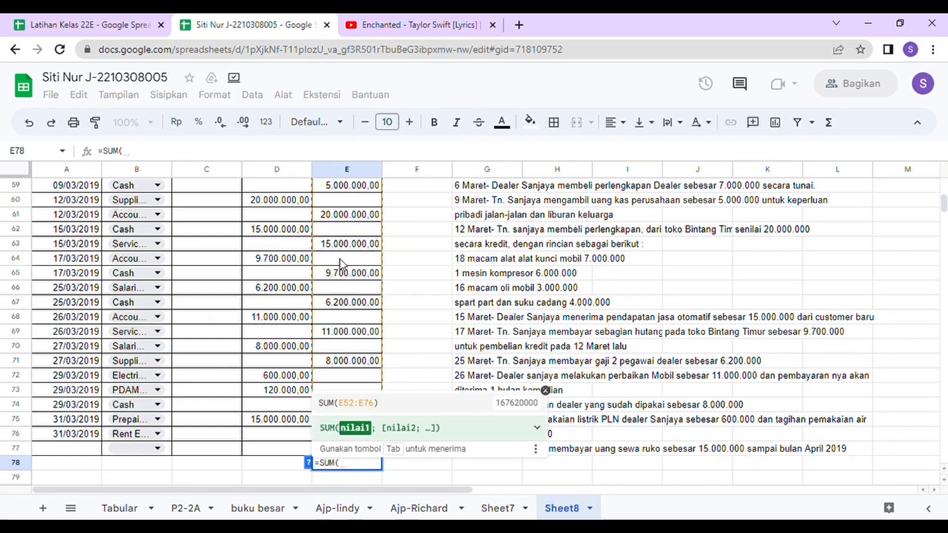
key(Up)
key(Up)
key(Up)
key(Up)
key(Up)
key(Up)
key(Up)
key(Up)
key(Up)
key(Up)
key(Up)
key(Up)
key(Up)
key(Up)
key(Up)
key(Up)
key(Up)
key(Up)
key(Up)
key(Up)
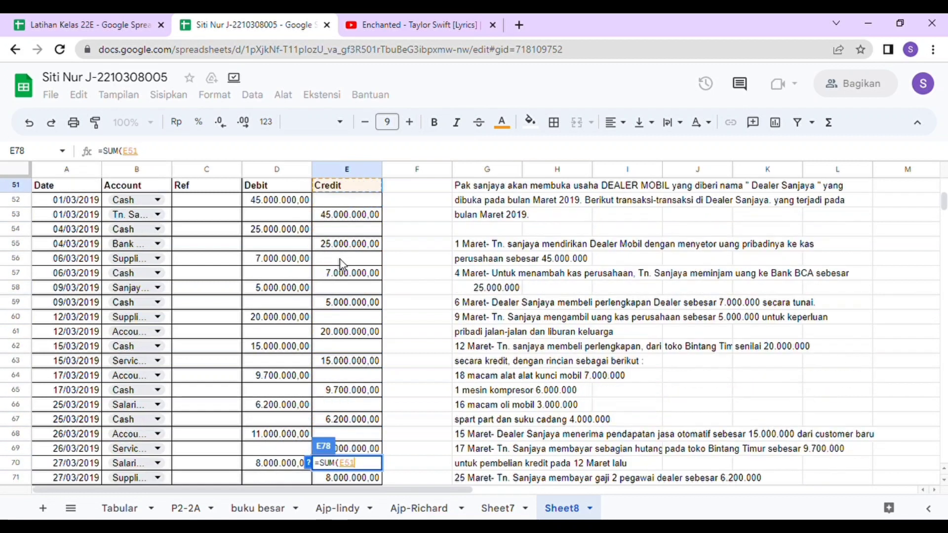
drag(354, 202, 360, 424)
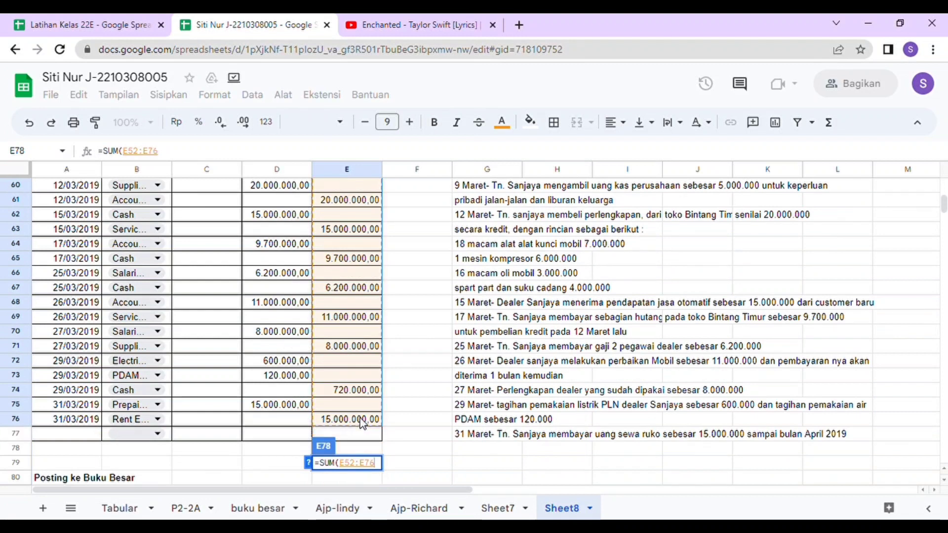
key(Return)
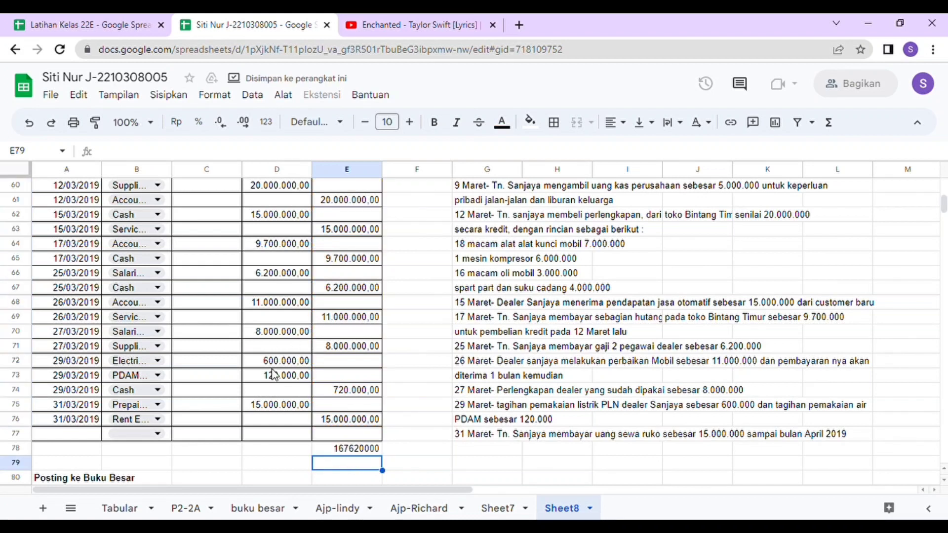
- Total the journal's Debit column in cell D78 with a SUM of D52:D76
click(284, 452)
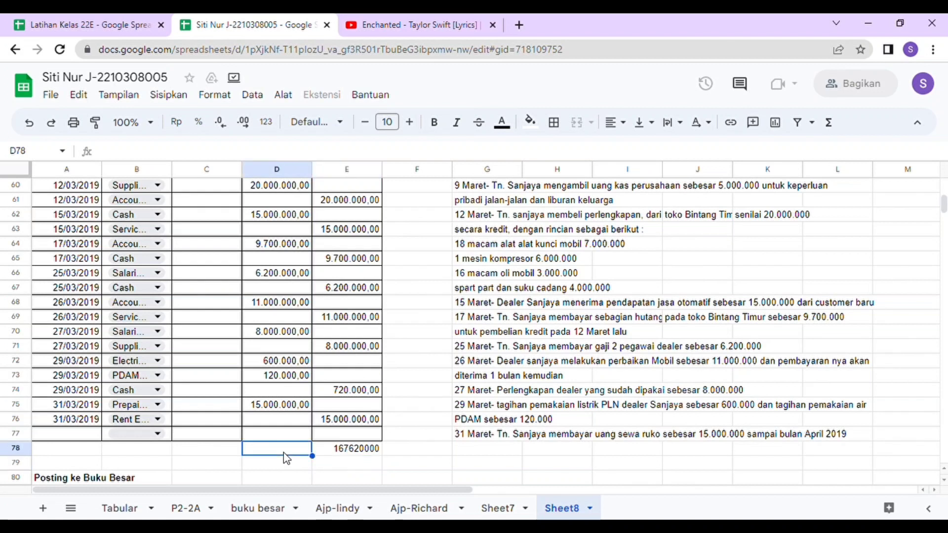
text(=)
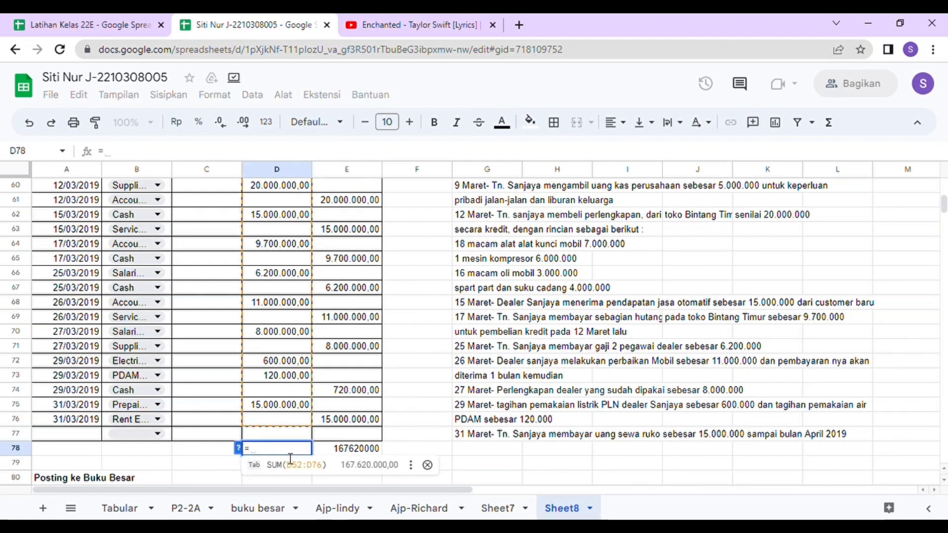
text(SUM()
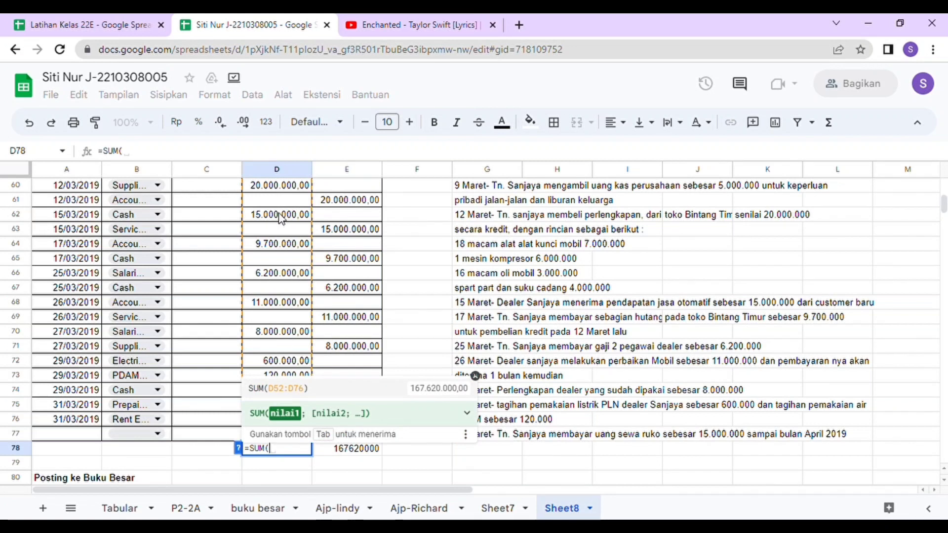
key(Up)
key(Up)
key(Up)
key(Up)
key(Up)
key(Up)
key(Up)
key(Up)
key(Up)
key(Up)
key(Up)
key(Up)
key(Up)
key(Up)
key(Up)
key(Up)
key(Up)
key(Up)
key(Up)
key(Up)
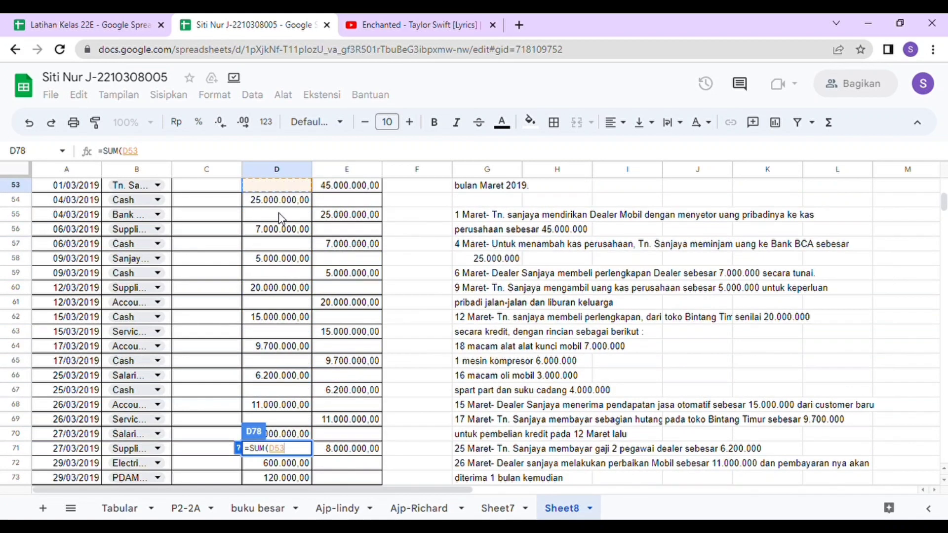
key(Up)
key(Up)
key(Up)
key(Left)
key(Left)
key(Left)
drag(281, 217, 290, 323)
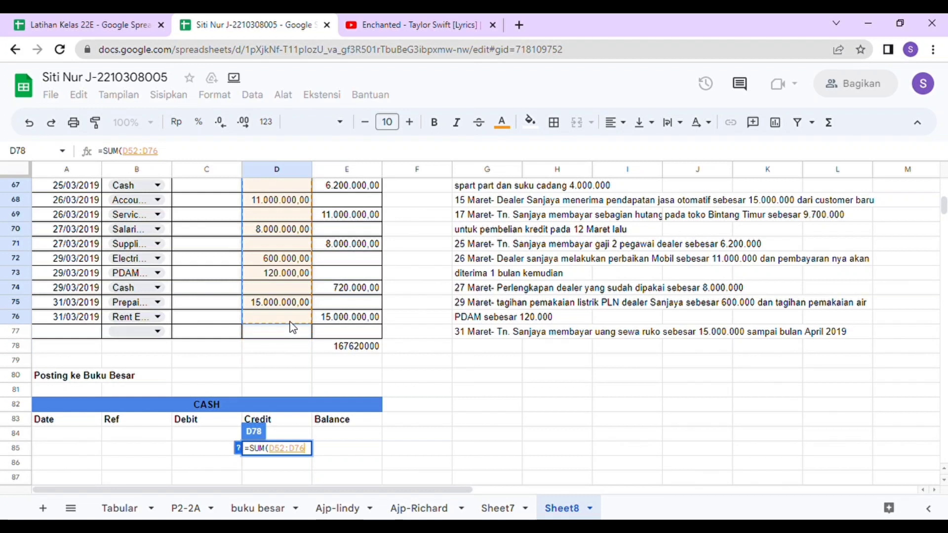
text())
key(Return)
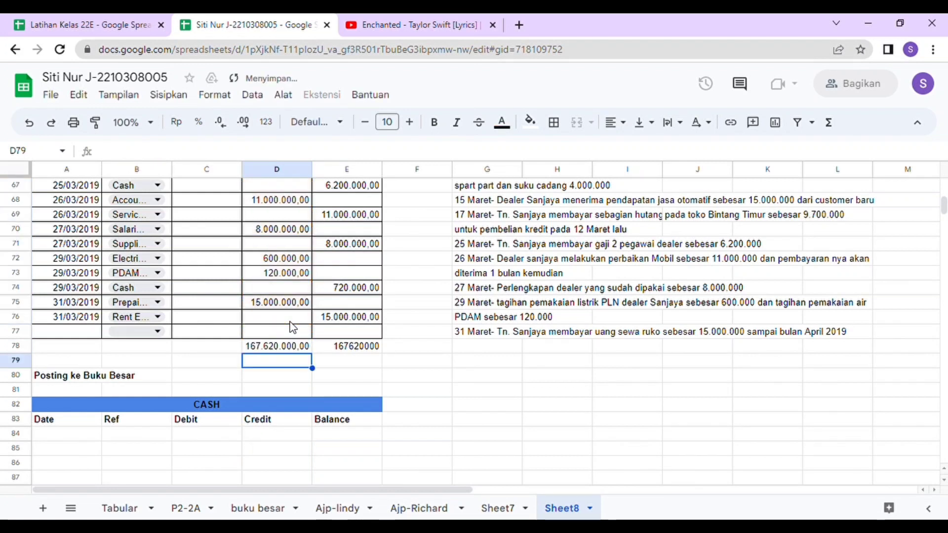
- Apply the Keuangan number format to the Credit total in cell E78
click(345, 345)
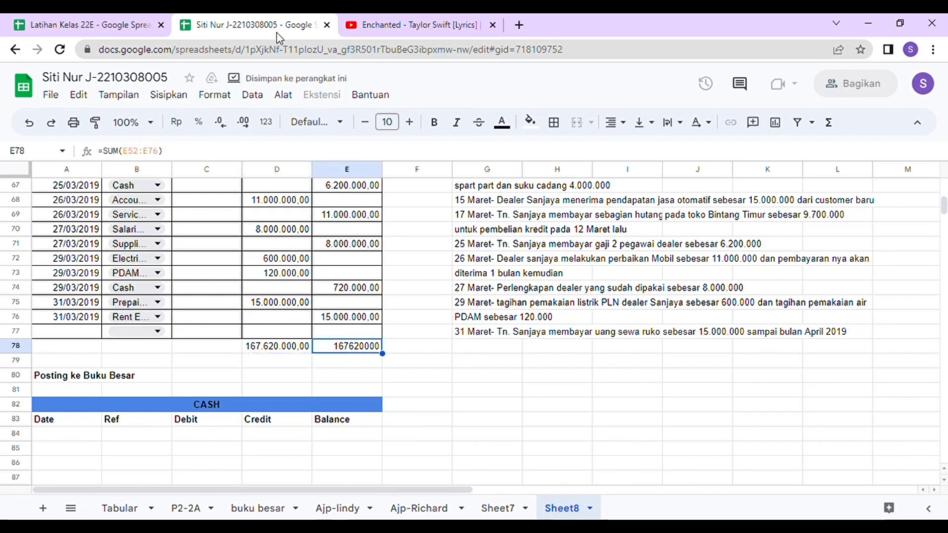
click(217, 94)
mouse_move(282, 170)
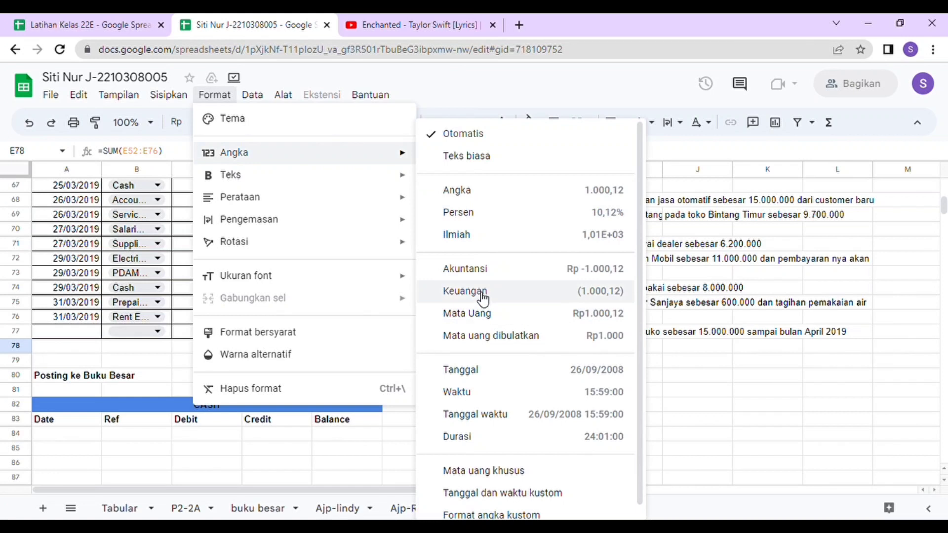
click(482, 296)
click(378, 364)
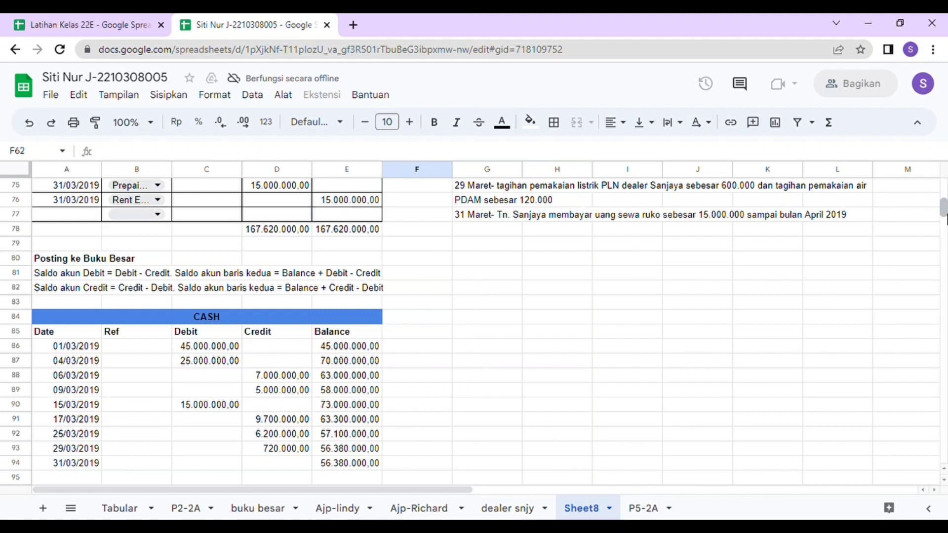
- Add a filter to the Jurnal Umum header row A51:E51
scroll(943, 216, up, 3)
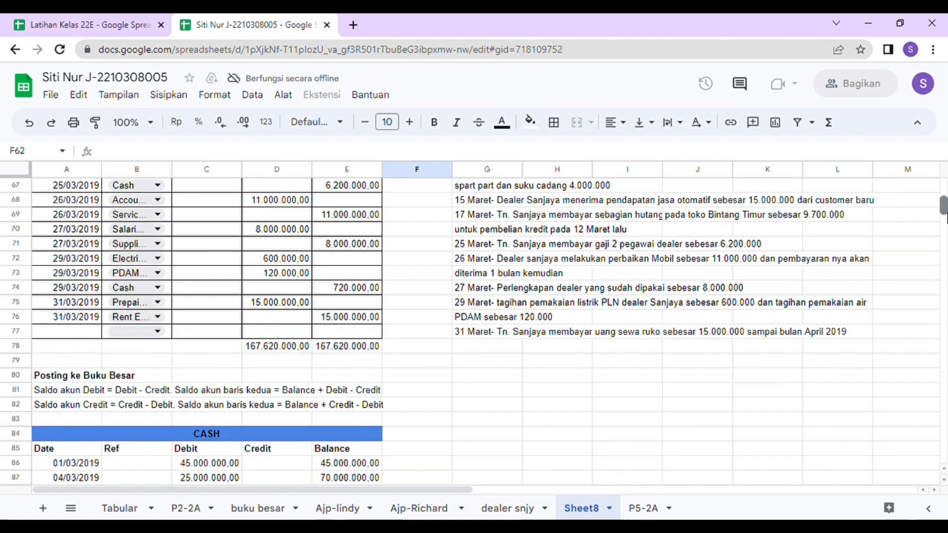
scroll(944, 216, up, 6)
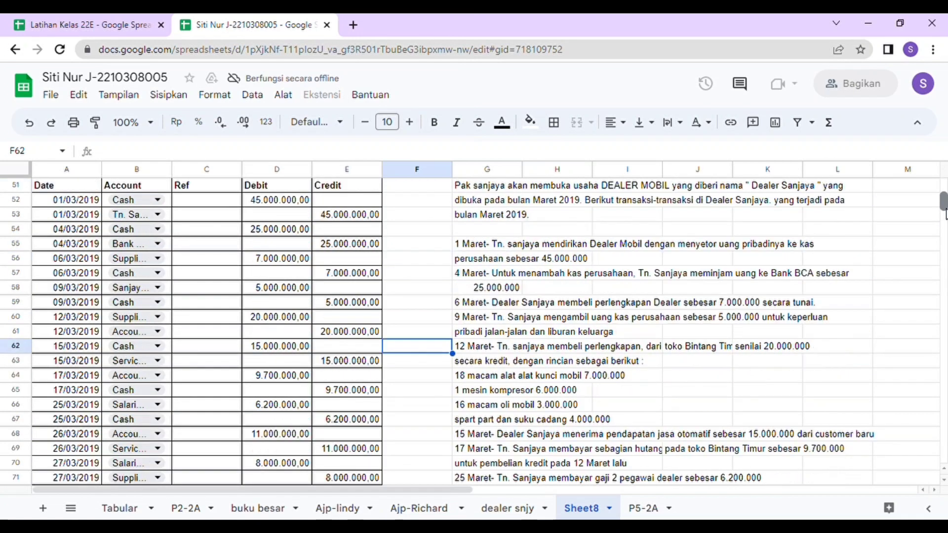
scroll(943, 213, up, 2)
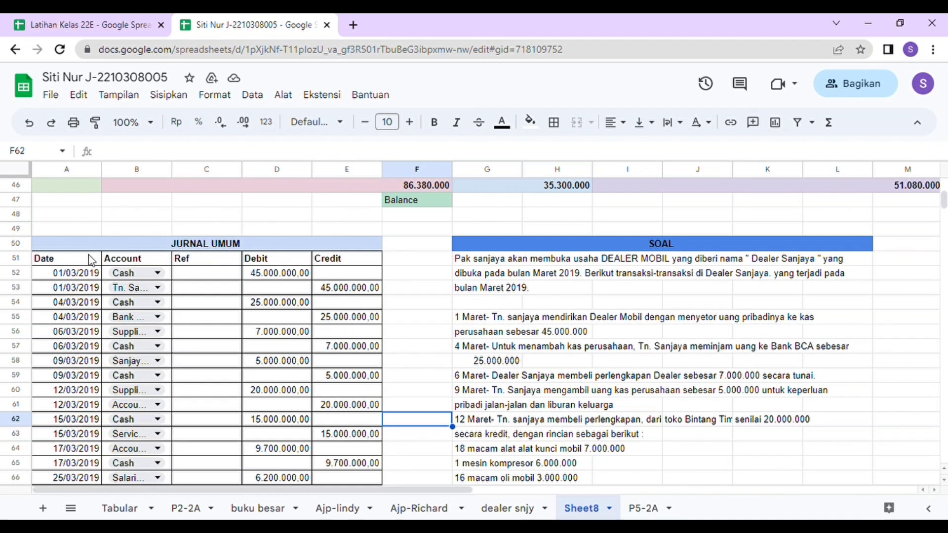
drag(92, 261, 324, 263)
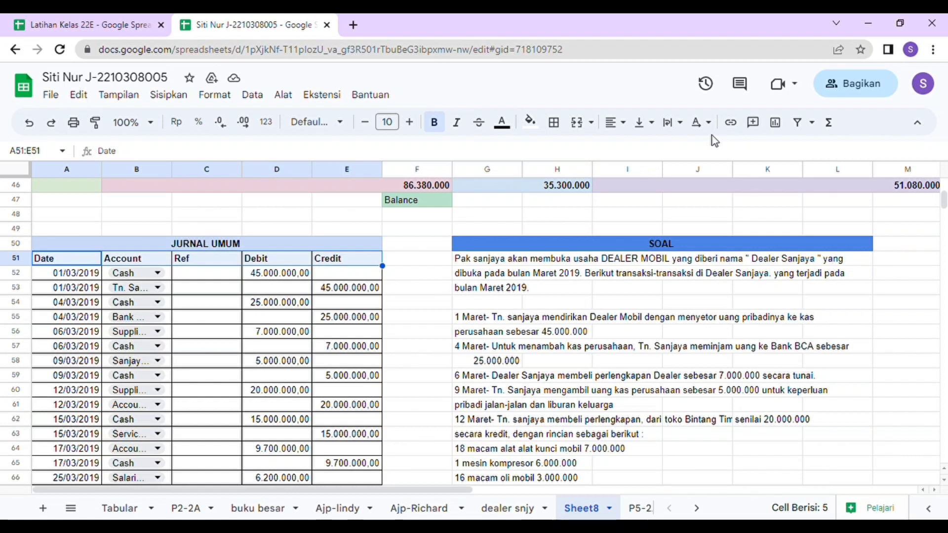
click(801, 127)
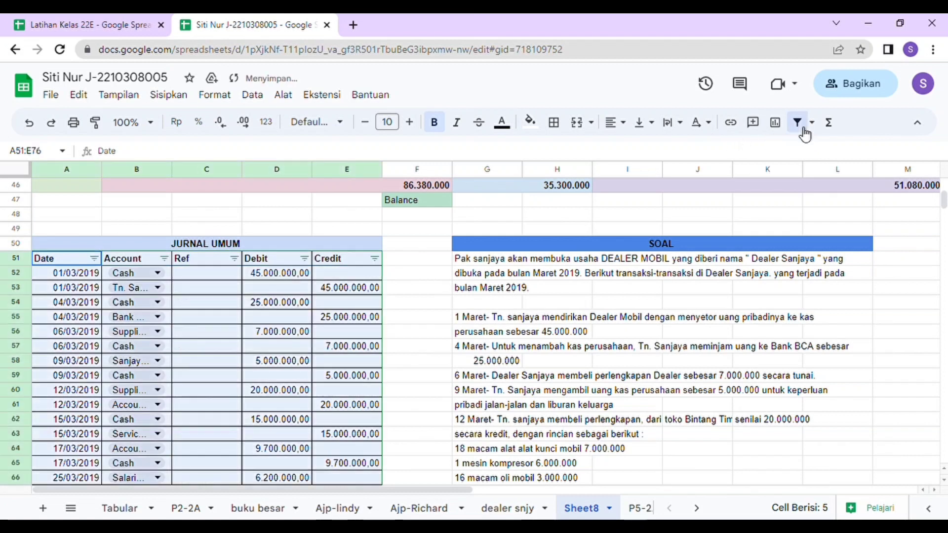
- Filter the journal's Account column by value so that only the Cash entries are shown
click(163, 258)
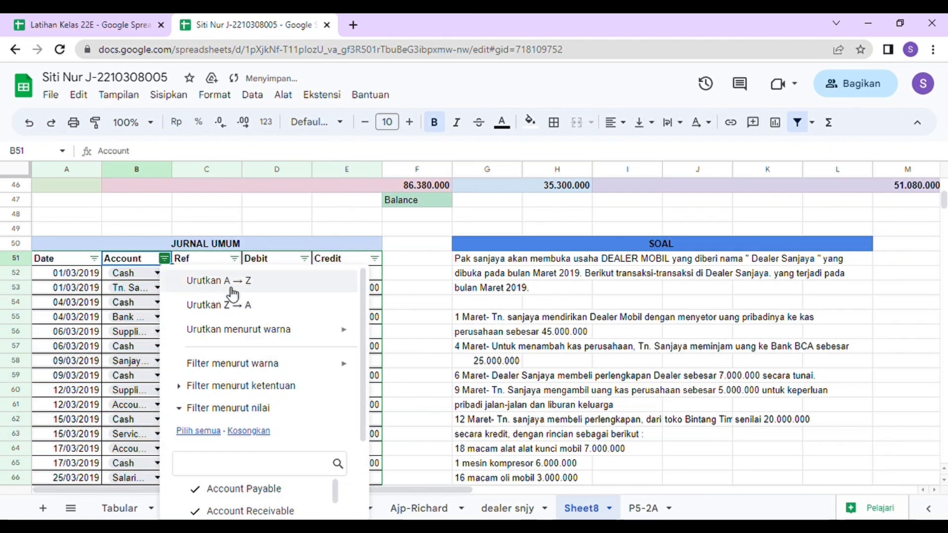
drag(363, 335, 358, 399)
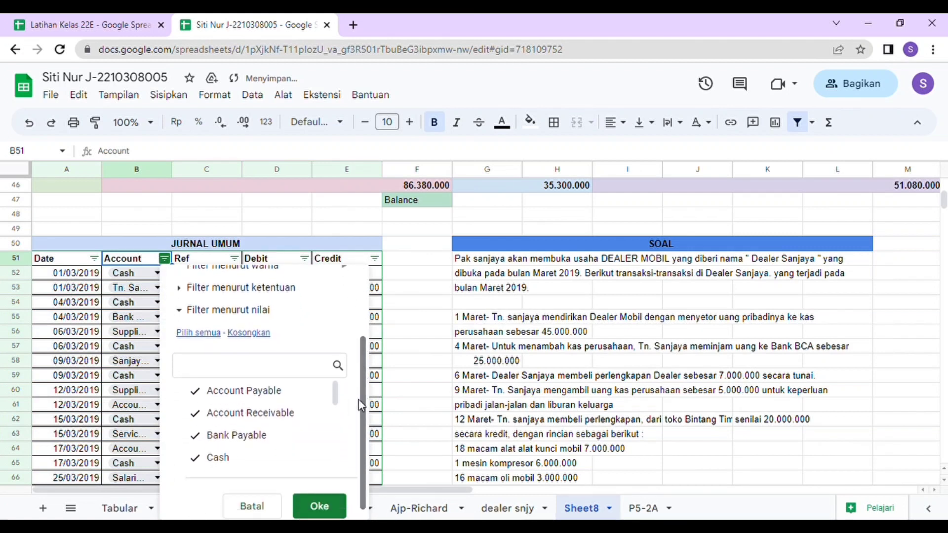
click(261, 339)
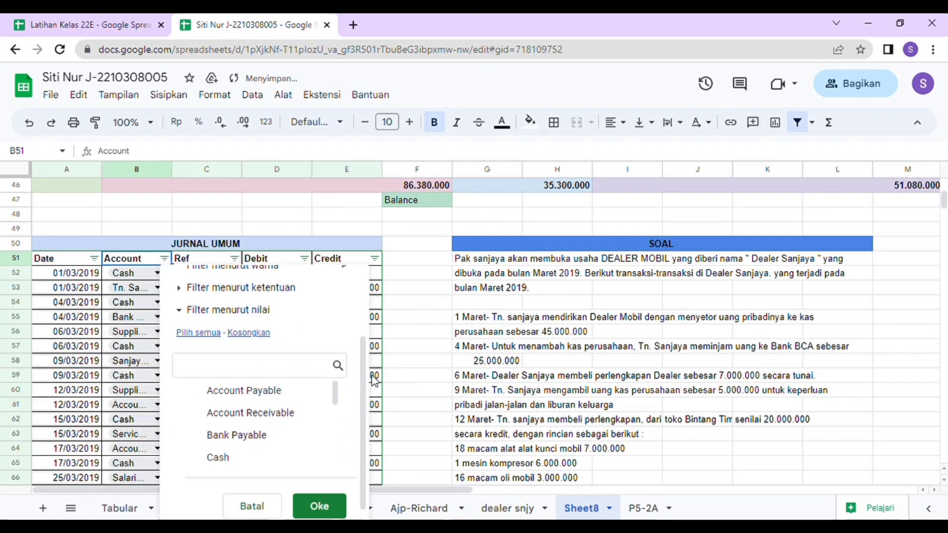
drag(363, 396, 363, 404)
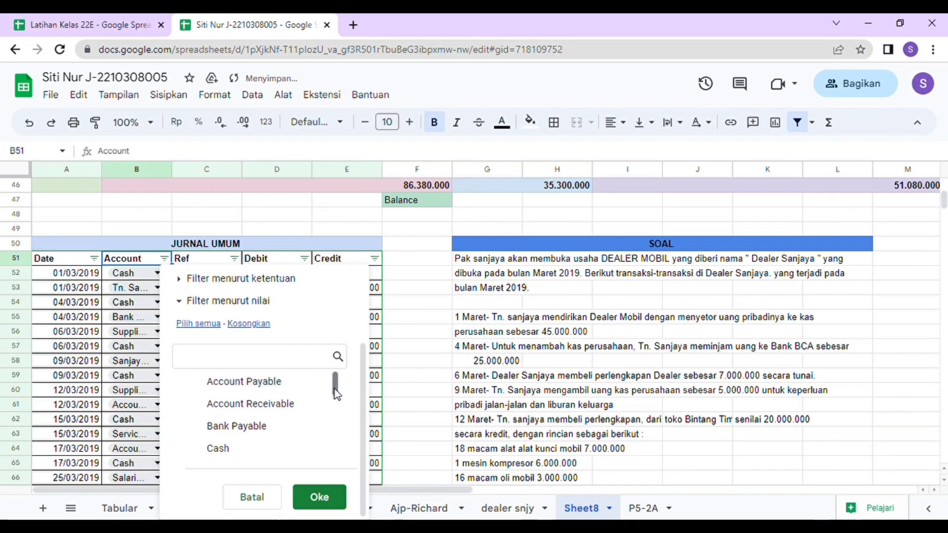
scroll(335, 394, down, 1)
click(268, 429)
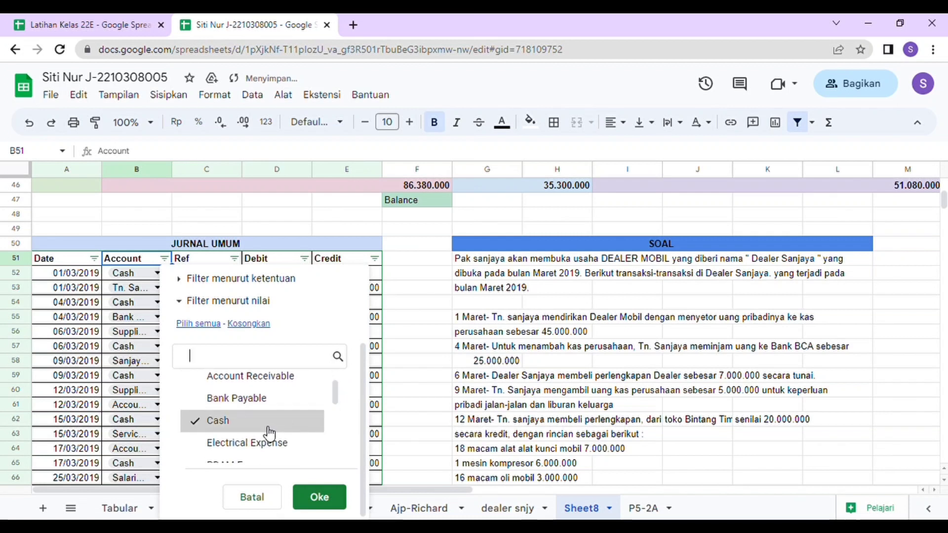
click(319, 497)
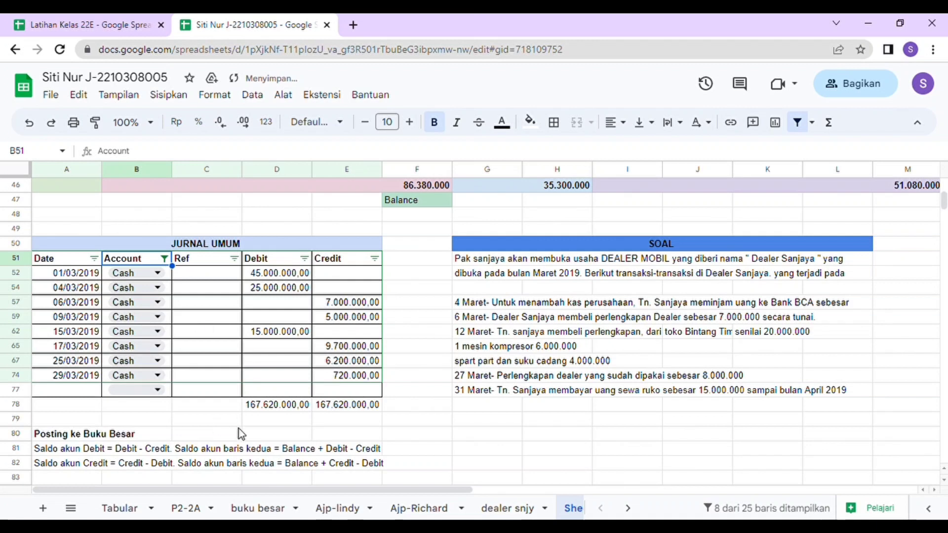
- Examine the CASH ledger's first debit and credit cells and the Balance formulas in E86 and E87
drag(945, 208, 945, 212)
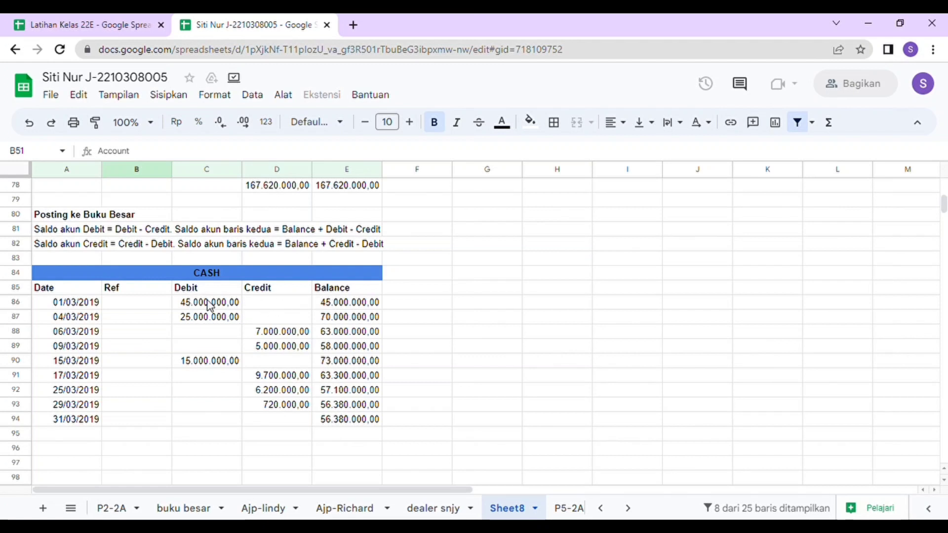
click(348, 305)
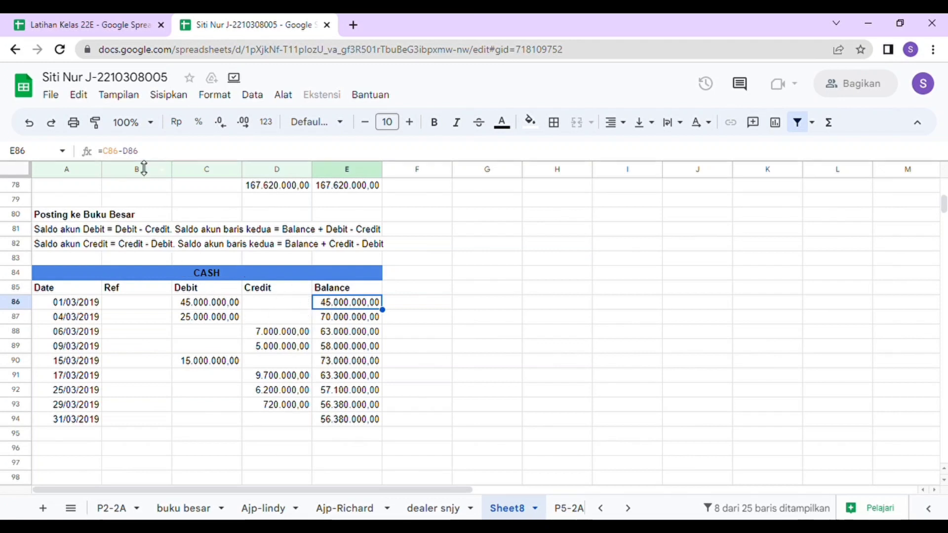
click(201, 305)
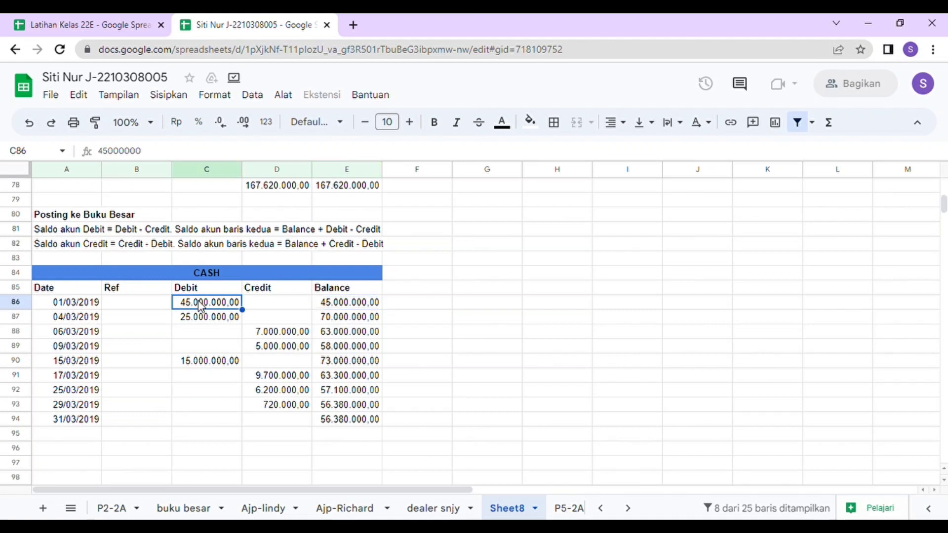
click(265, 306)
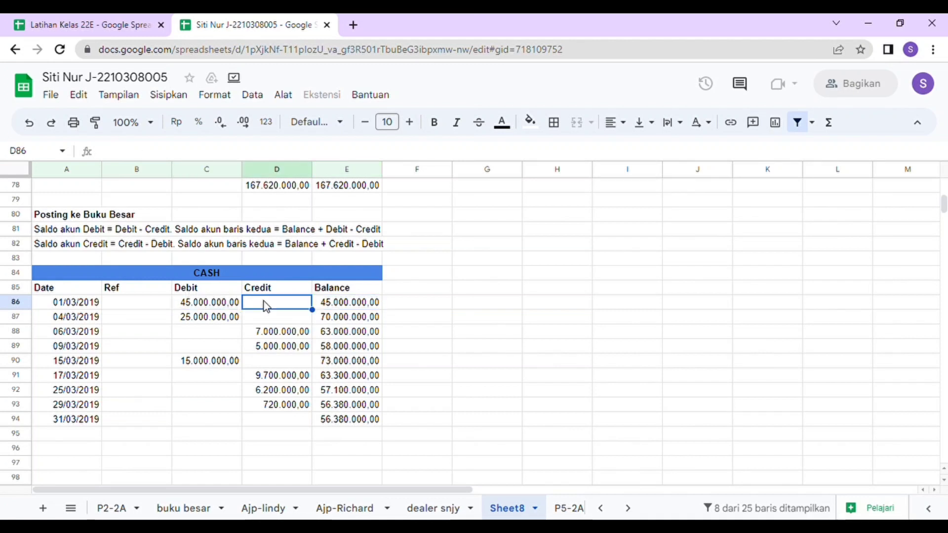
click(326, 306)
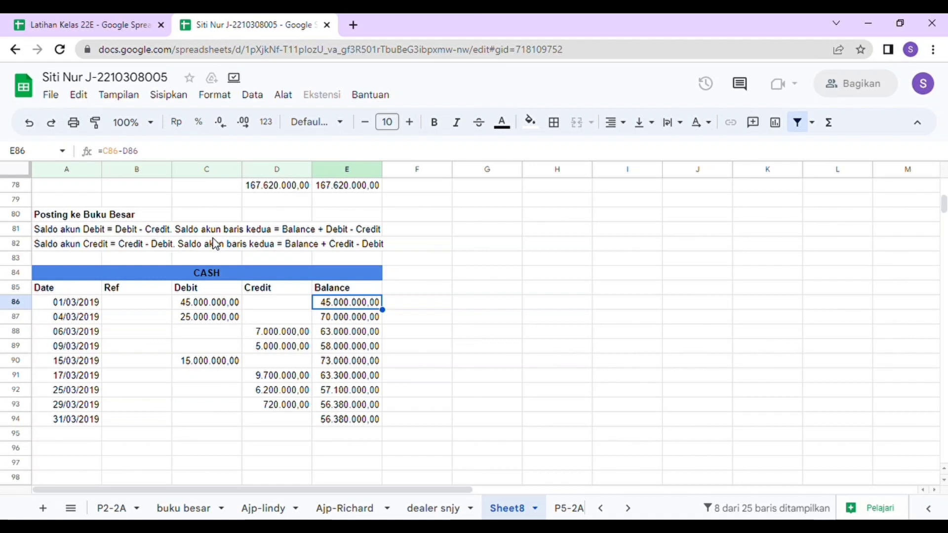
click(348, 319)
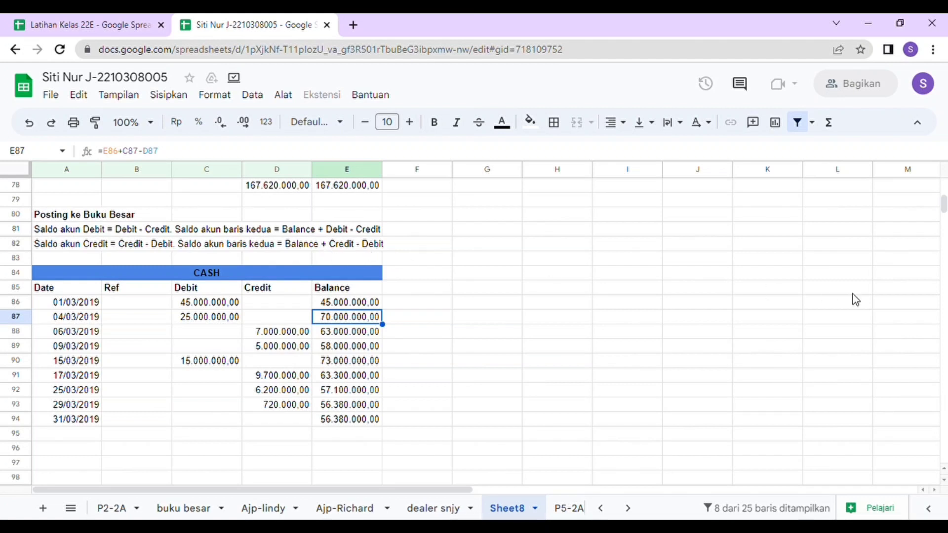
- Change the journal's Account filter from Cash to only Account Payable
drag(946, 204, 945, 201)
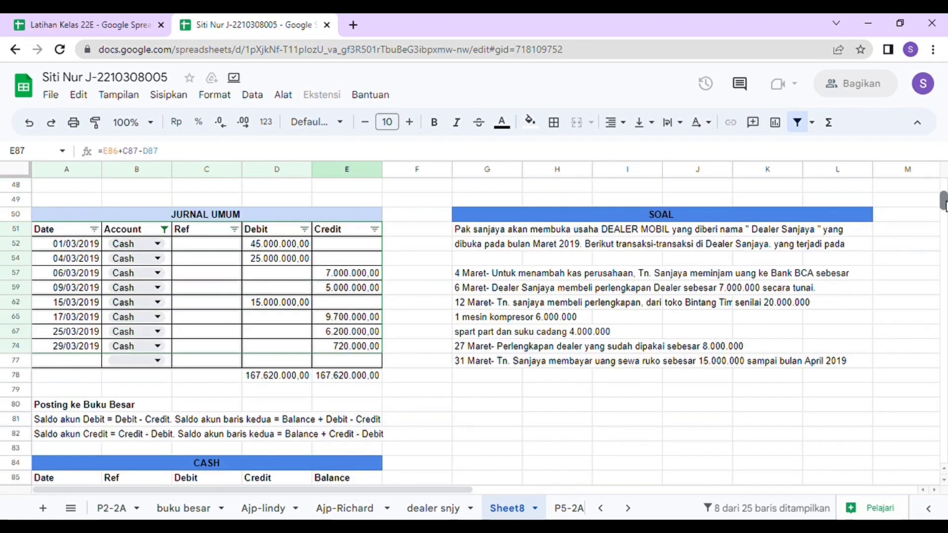
click(164, 229)
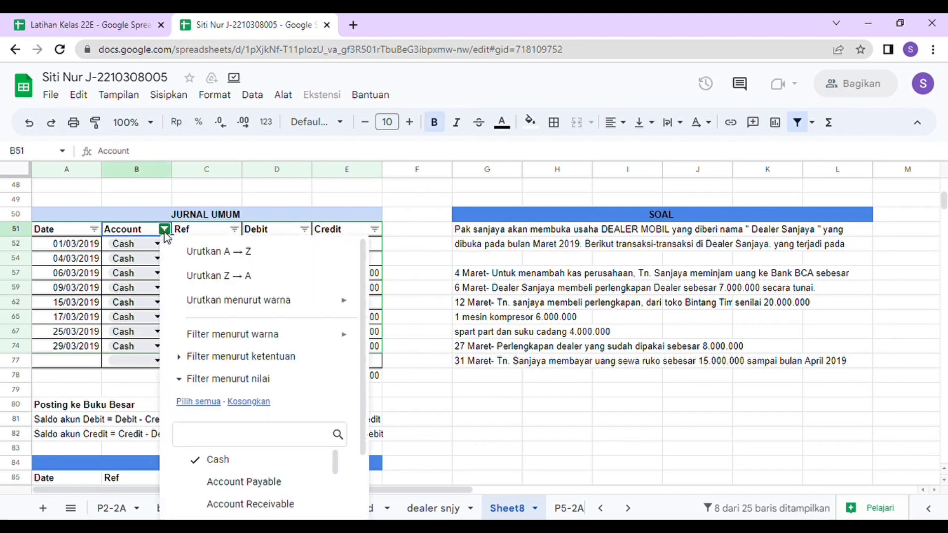
click(292, 464)
scroll(336, 465, down, 1)
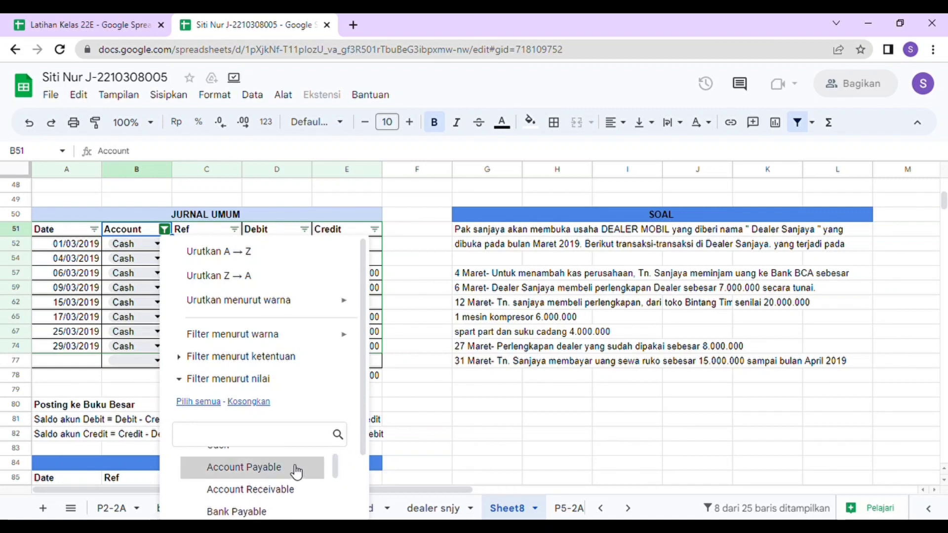
click(295, 469)
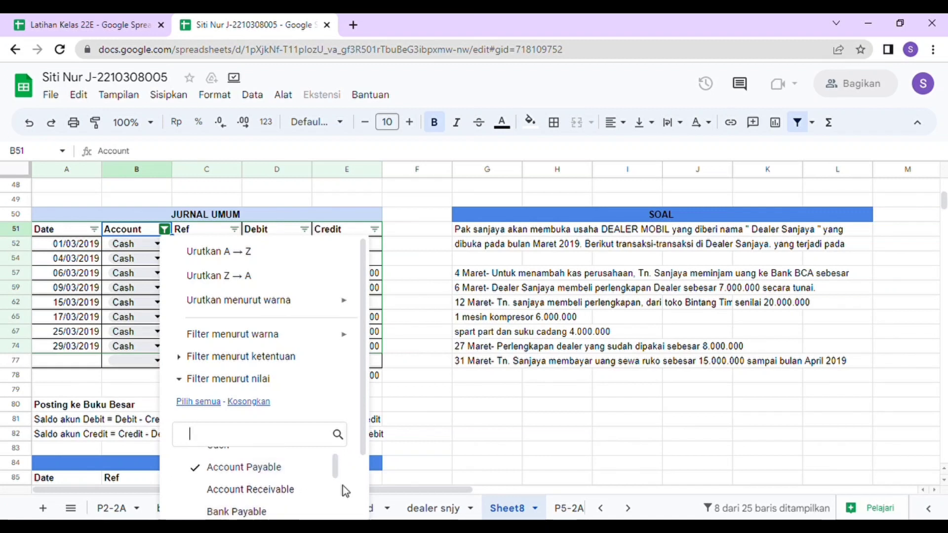
drag(368, 439, 364, 493)
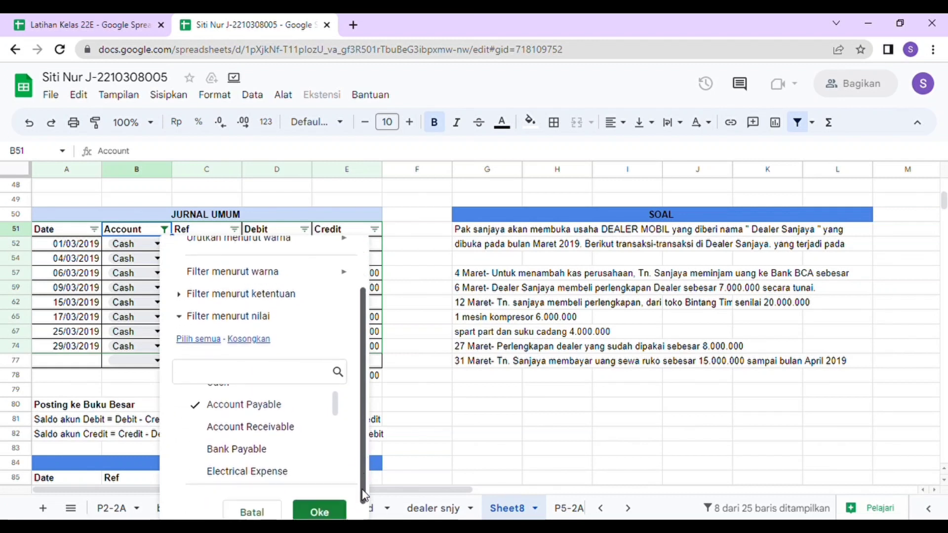
click(321, 509)
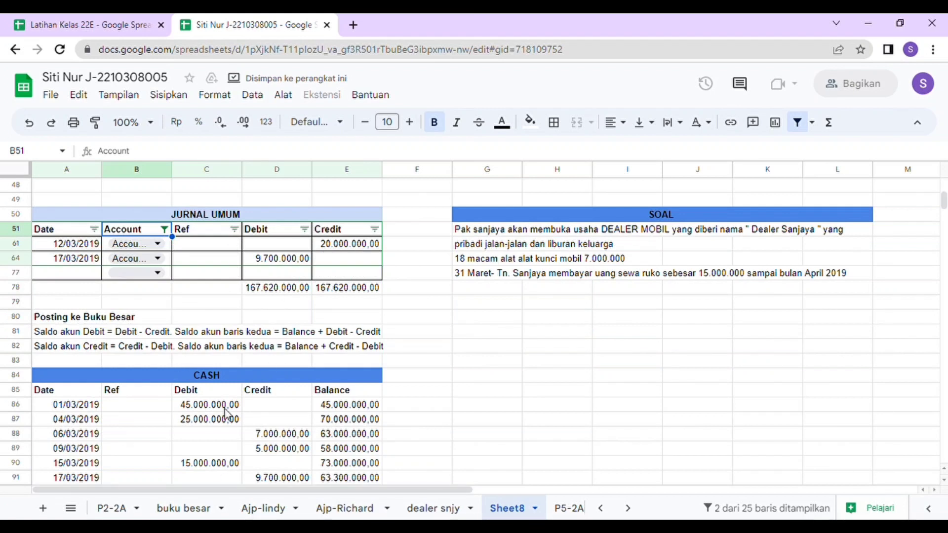
- Switch to the dealer snjy sheet and review its posted ledger accounts and the Trial Balance table
key(ctrl+shift+Page_Up)
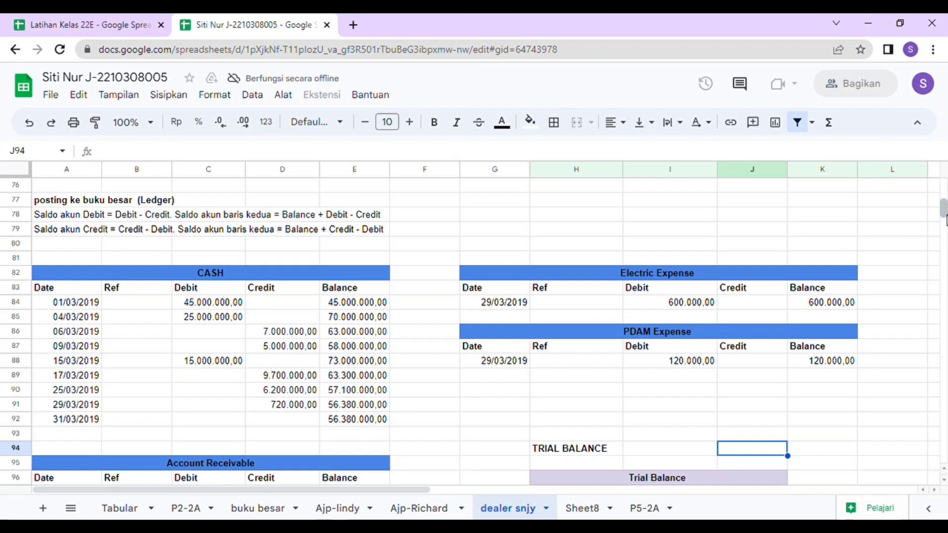
scroll(944, 217, down, 2)
scroll(723, 263, down, 2)
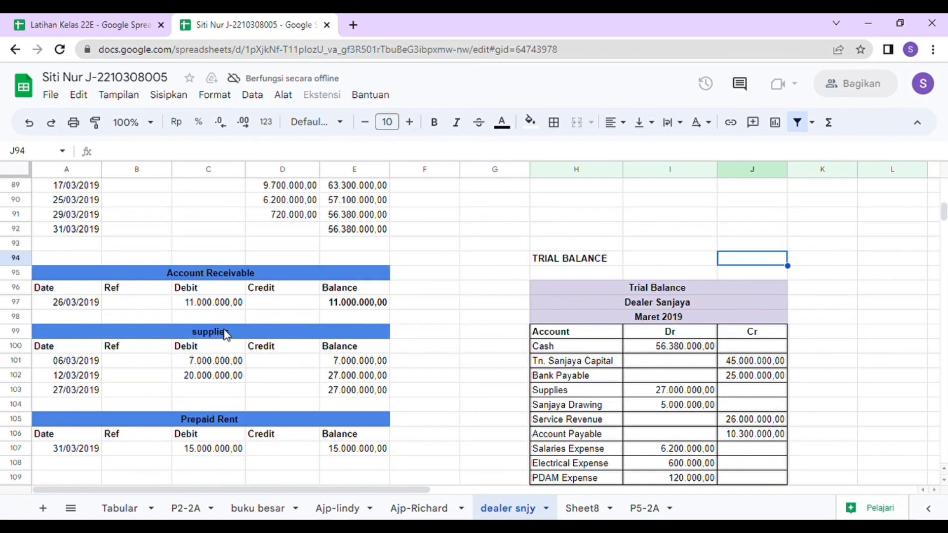
drag(943, 219, 942, 220)
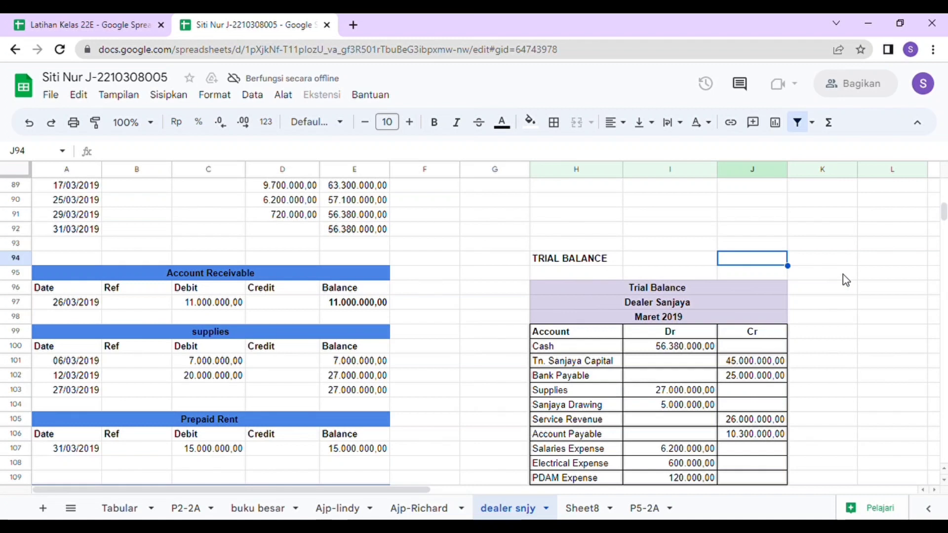
- Examine the Trial Balance cells for Cash, Tn. Sanjaya Capital and Bank Payable to see which ledger balances they reference
scroll(944, 217, down, 3)
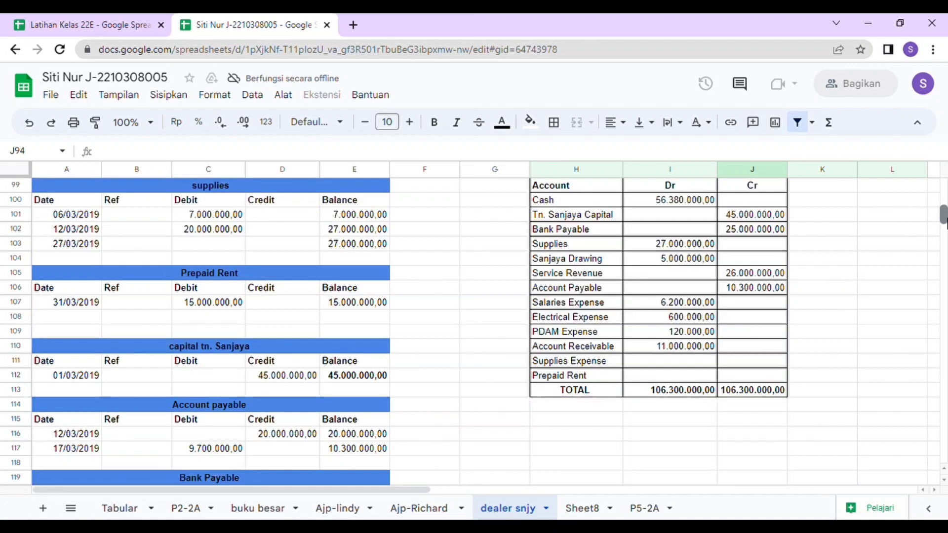
scroll(943, 217, up, 2)
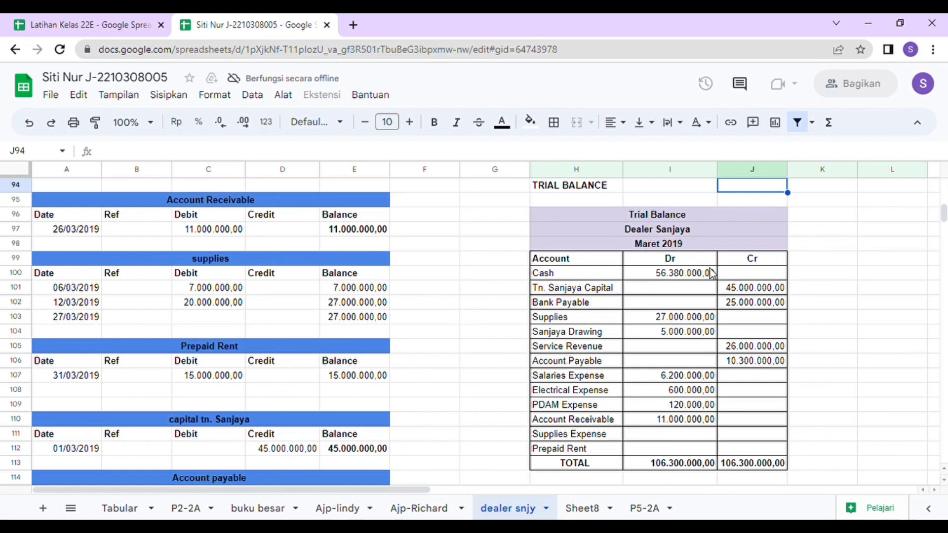
click(671, 276)
click(735, 307)
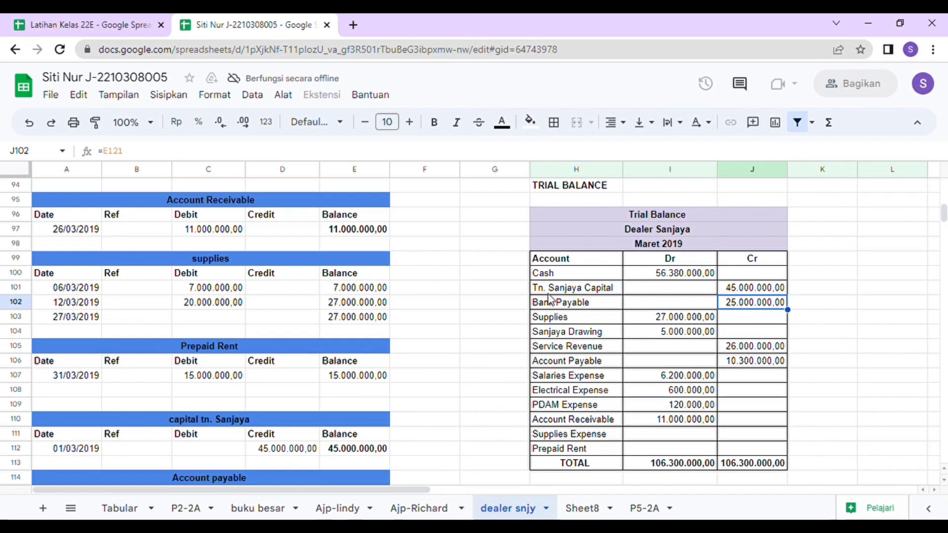
click(637, 274)
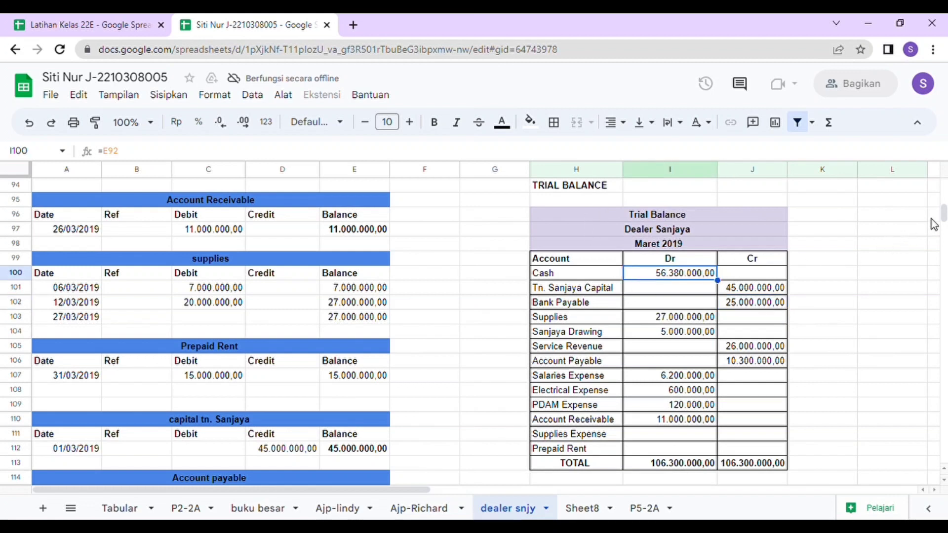
scroll(942, 216, up, 2)
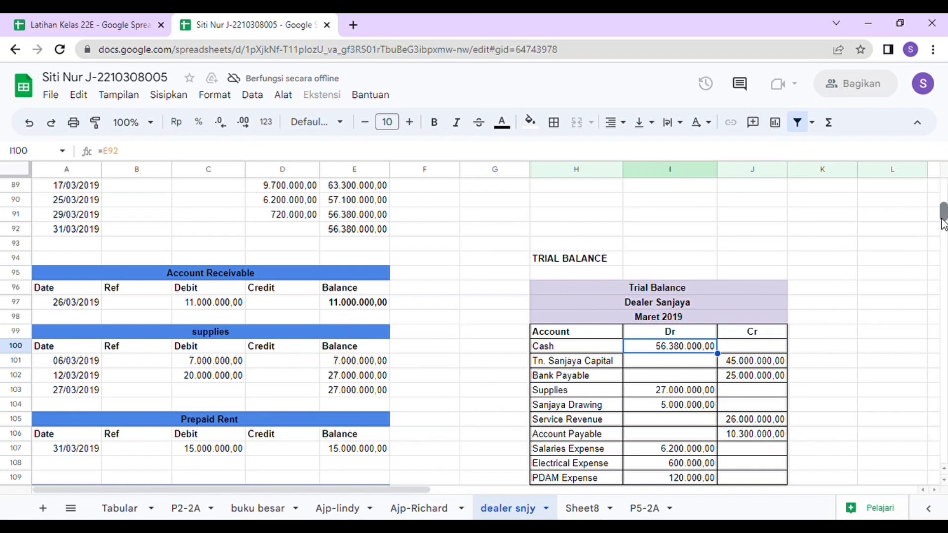
scroll(943, 222, down, 3)
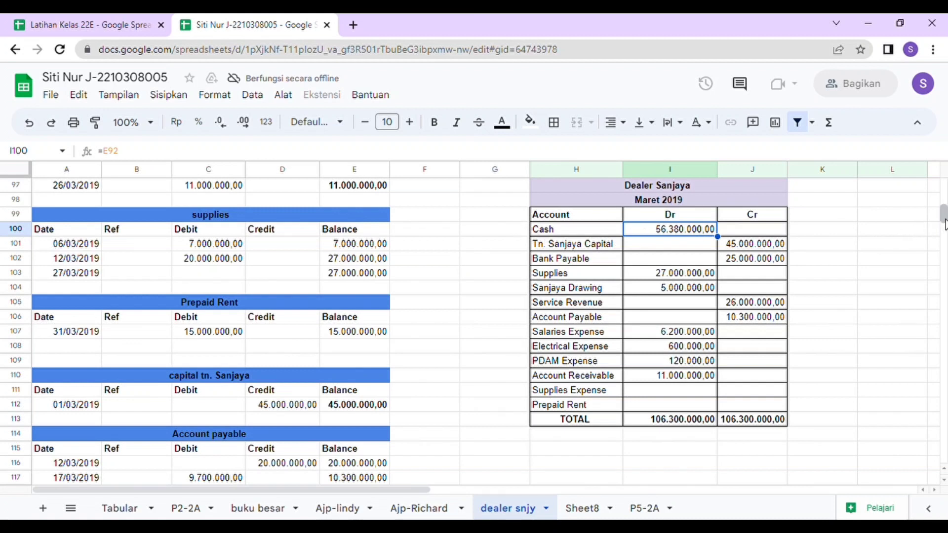
scroll(943, 217, up, 3)
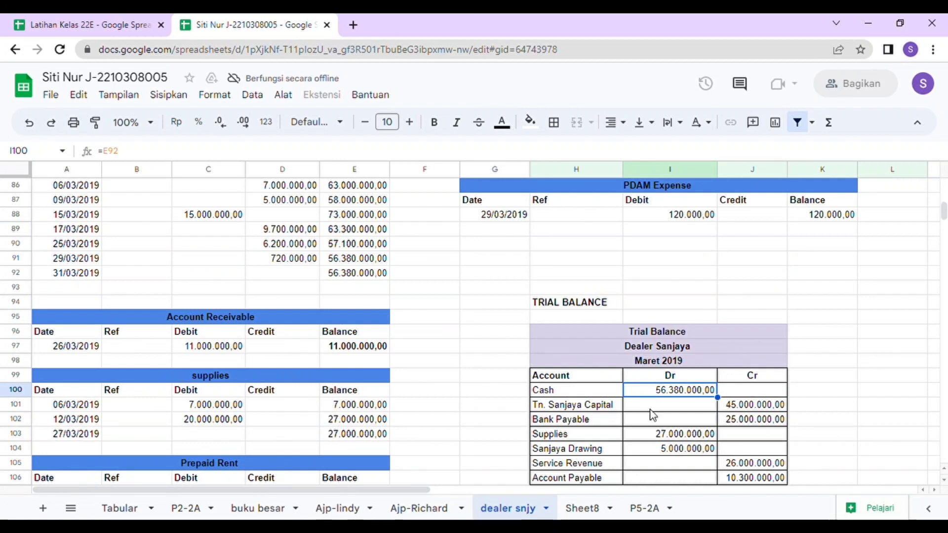
click(756, 405)
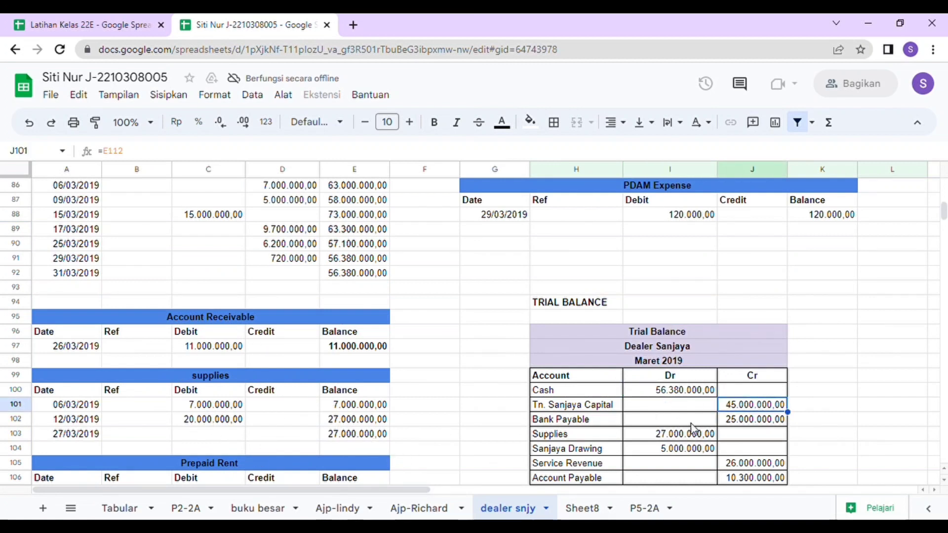
drag(944, 215, 944, 221)
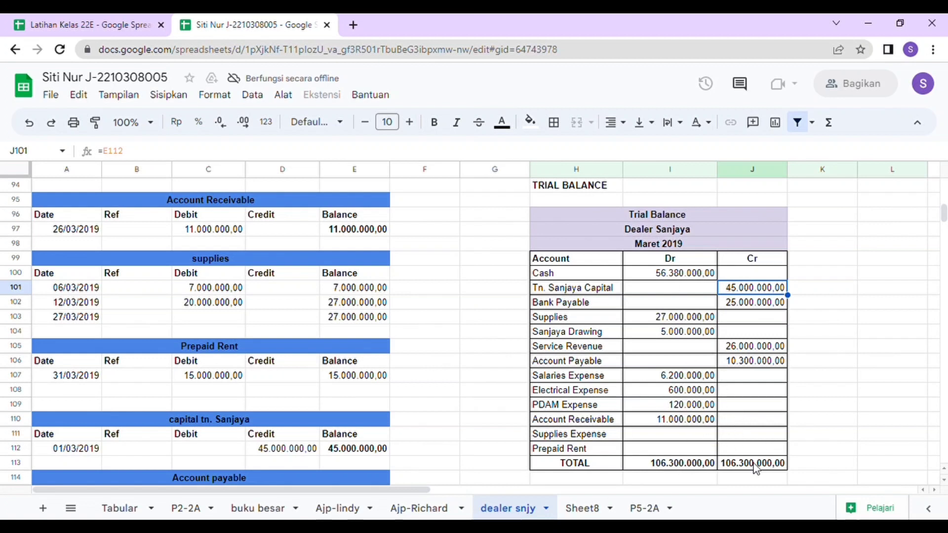
- Check the Dr and Cr TOTAL formulas in I113 and J113 of the Trial Balance, comparing the summed range with its first cell
click(679, 464)
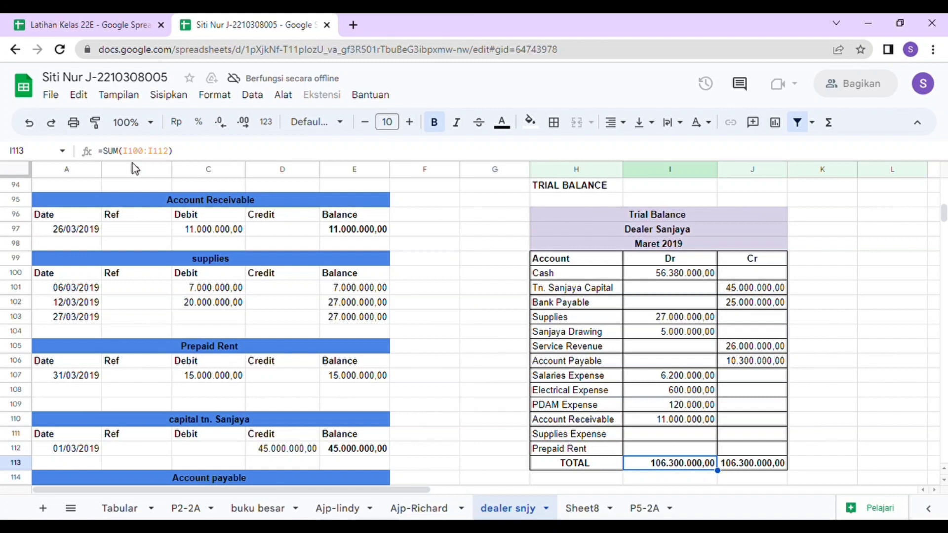
click(677, 278)
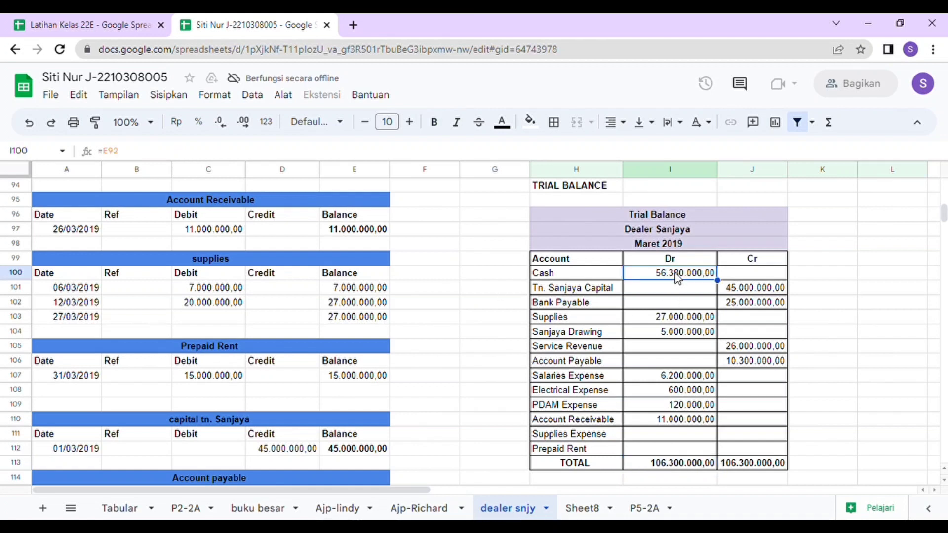
click(690, 466)
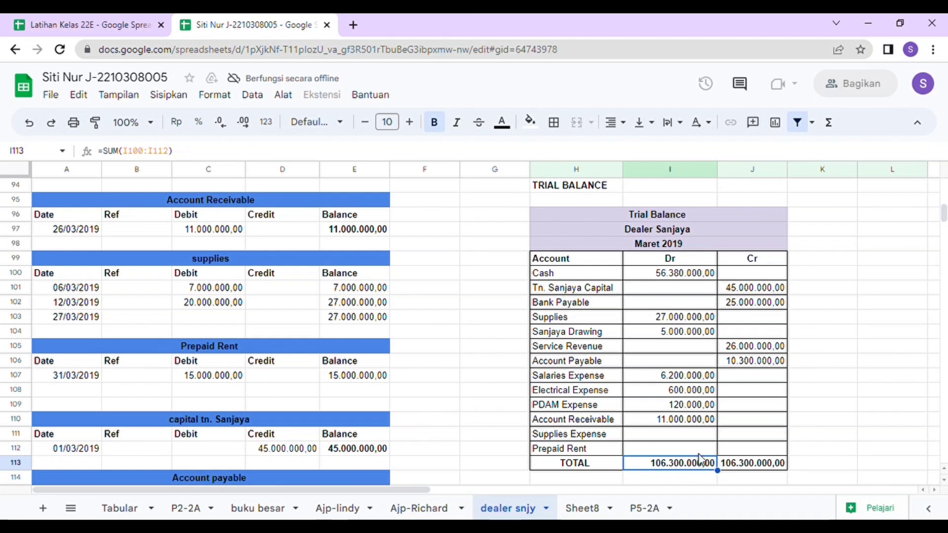
click(763, 455)
click(763, 467)
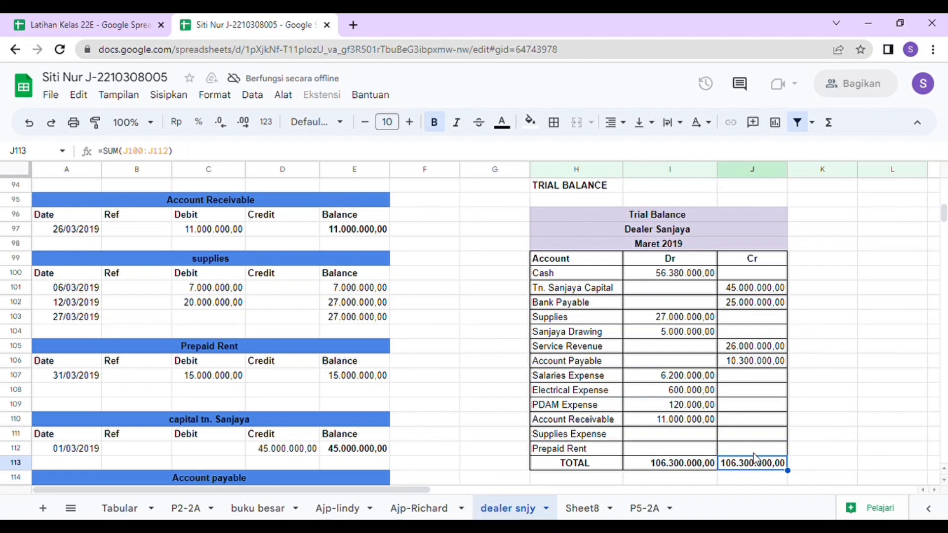
click(754, 479)
key(Down)
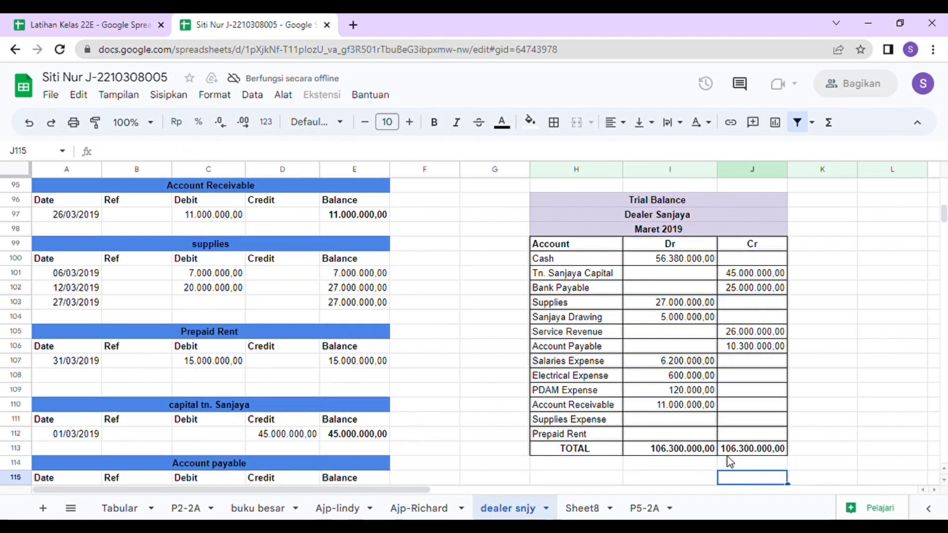
key(Down)
key(Down)
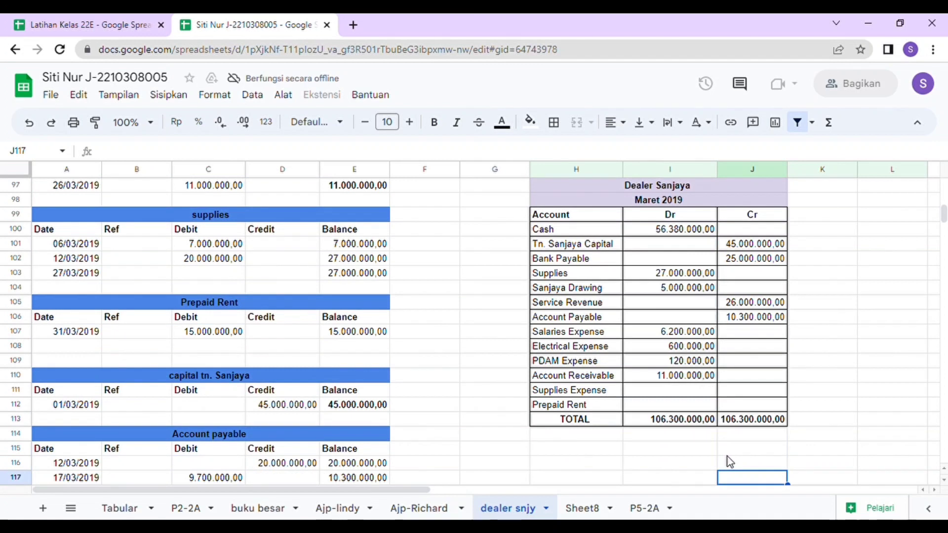
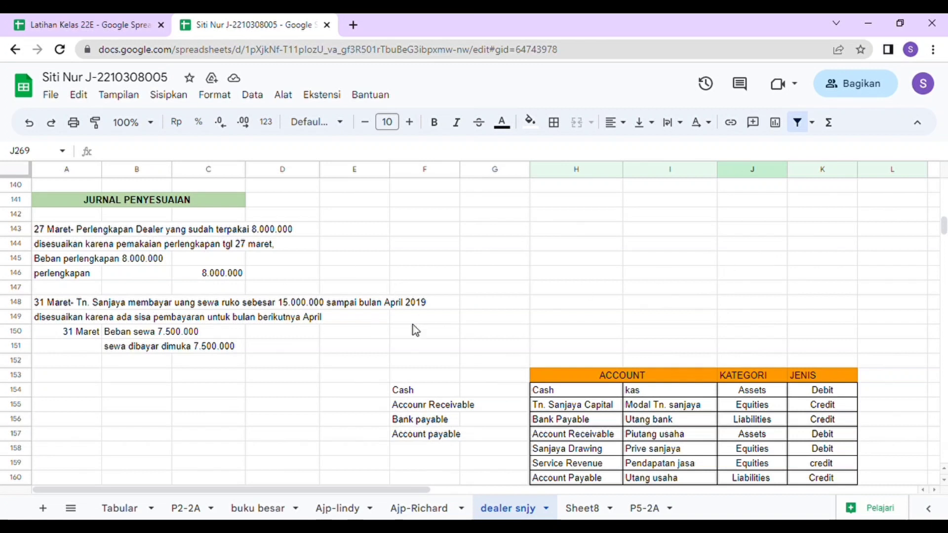
- Review the Jurnal Penyesuaian transaction notes alongside the account category table and the adjusting entries
drag(943, 230, 942, 237)
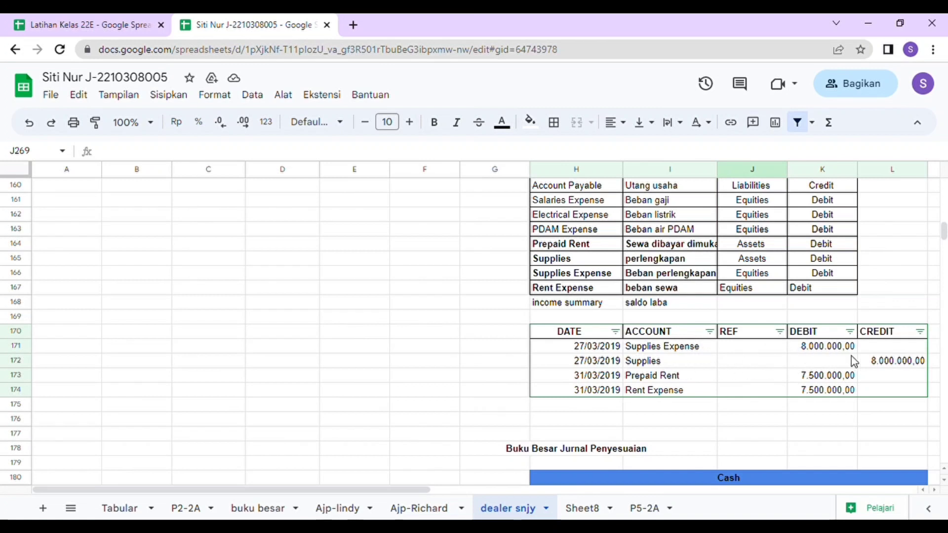
scroll(944, 232, up, 2)
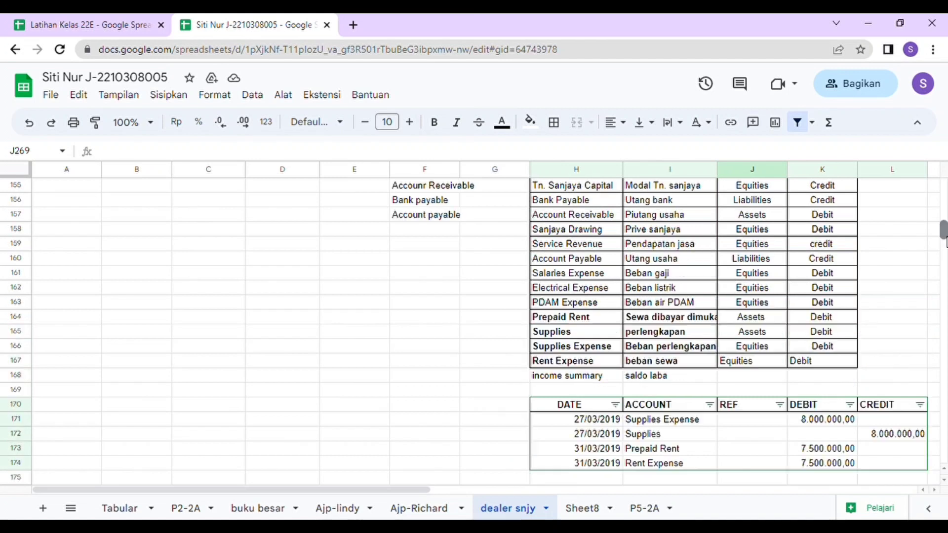
scroll(944, 232, up, 5)
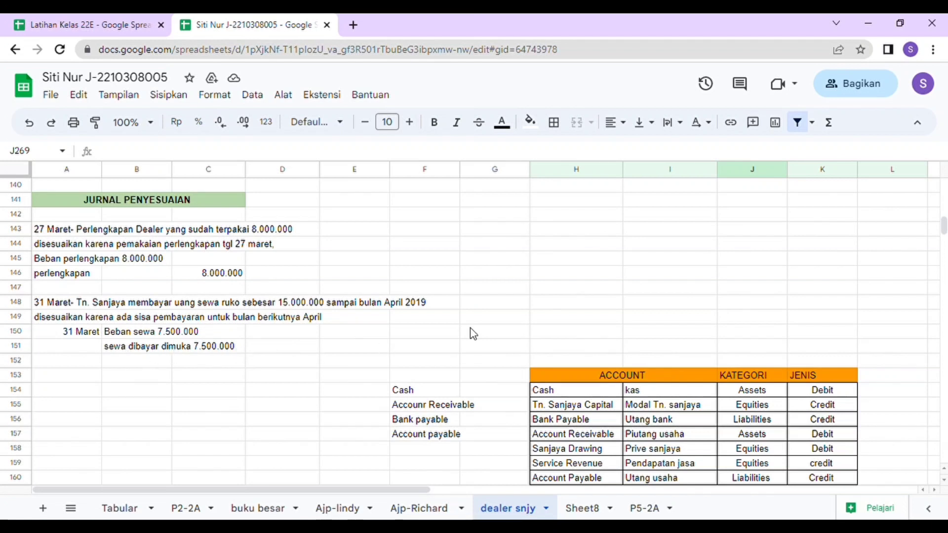
drag(942, 232, 943, 237)
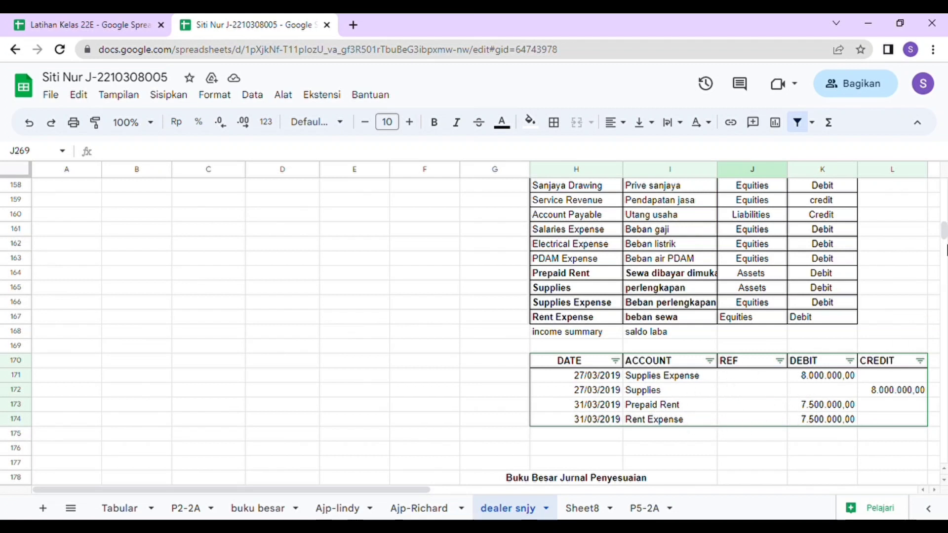
- Read the Buku Besar Jurnal Penyesuaian ledgers from Cash through prepaid rent against the account category table
drag(943, 236, 944, 241)
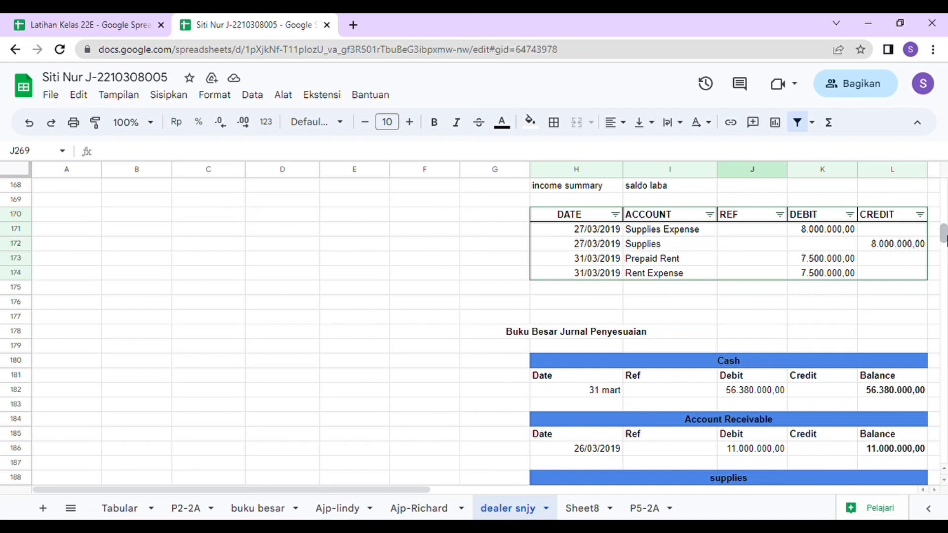
scroll(943, 241, down, 3)
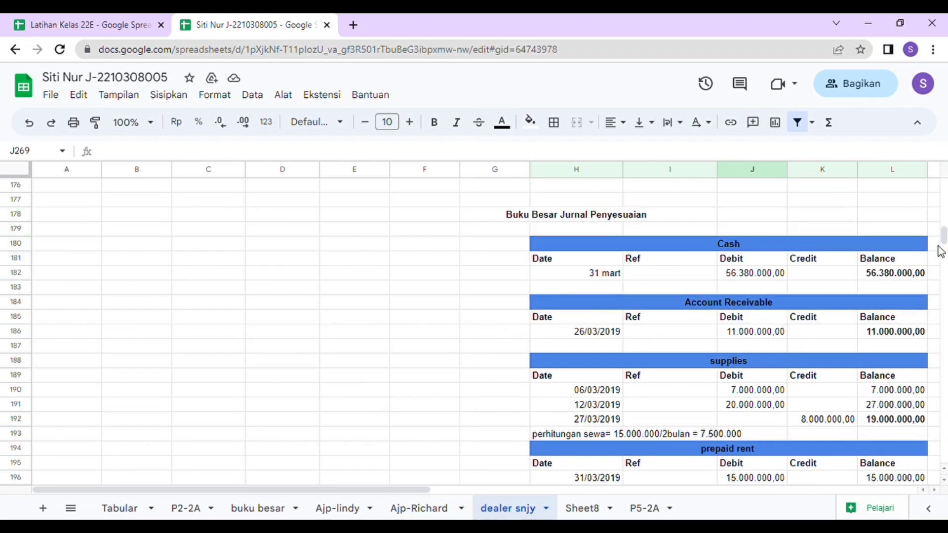
drag(941, 238, 940, 231)
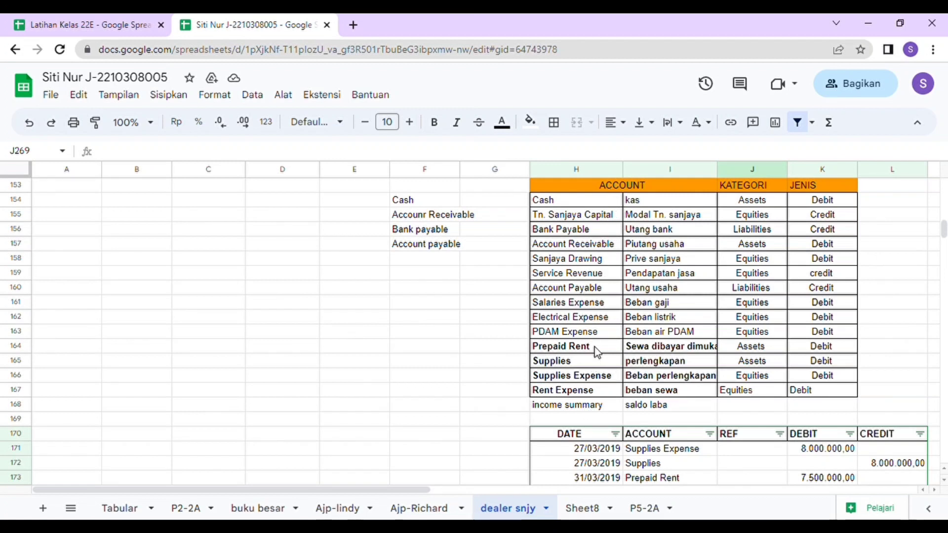
drag(943, 231, 943, 238)
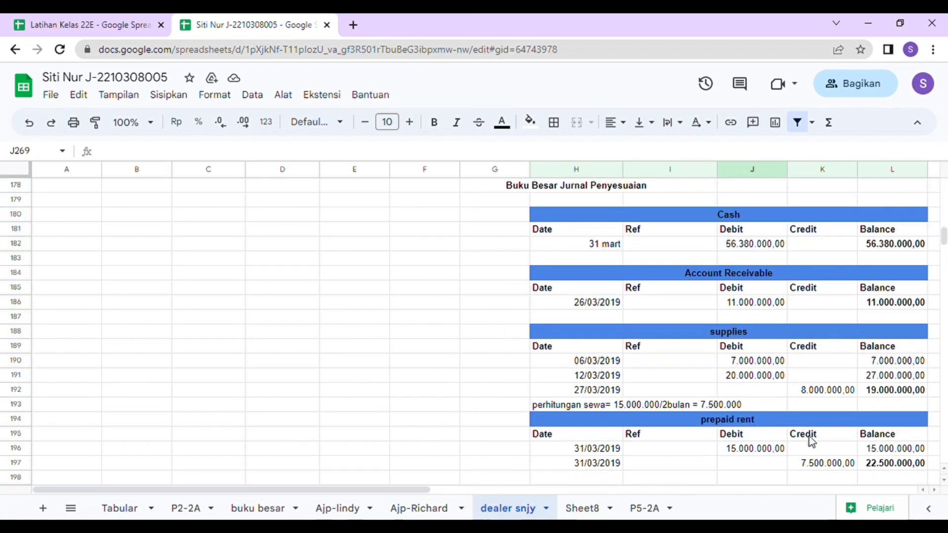
- Examine the Adjusted Trial Balance, the expense and rent ledgers above it, and the TOTAL formulas in I265 and J265
drag(944, 242, 943, 258)
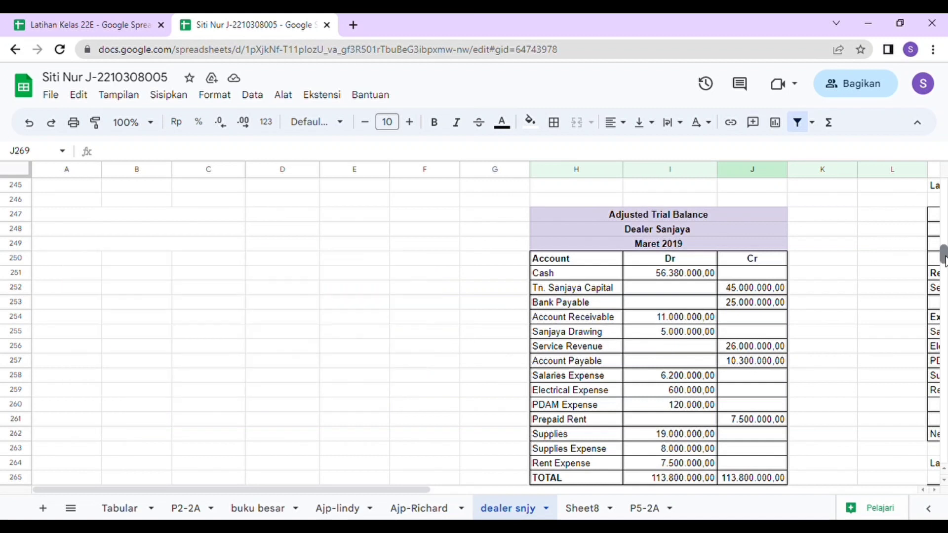
scroll(942, 256, down, 4)
scroll(943, 257, up, 3)
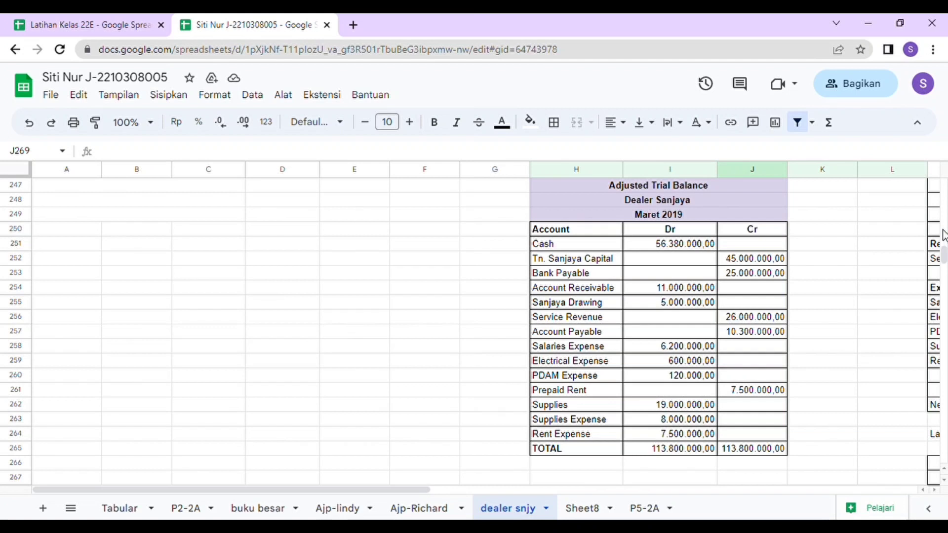
scroll(942, 257, up, 5)
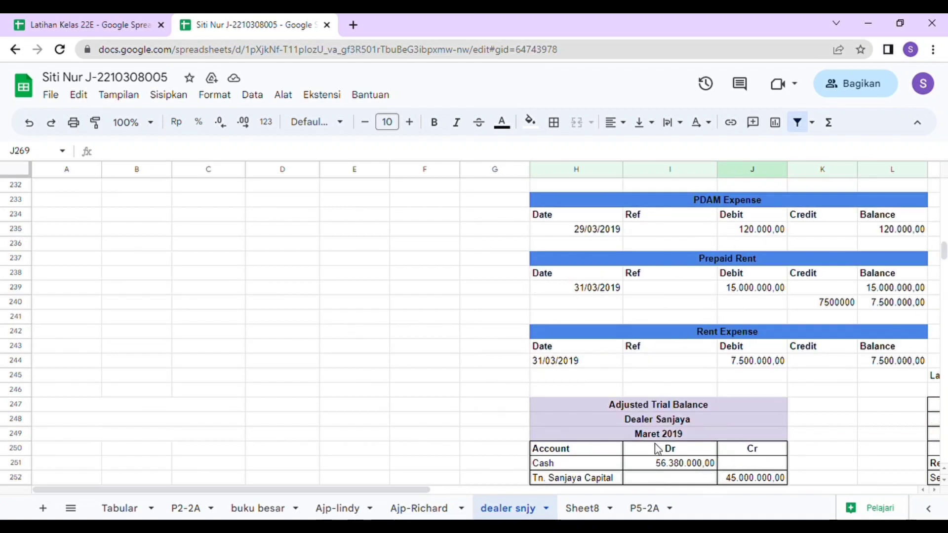
drag(944, 253, 943, 255)
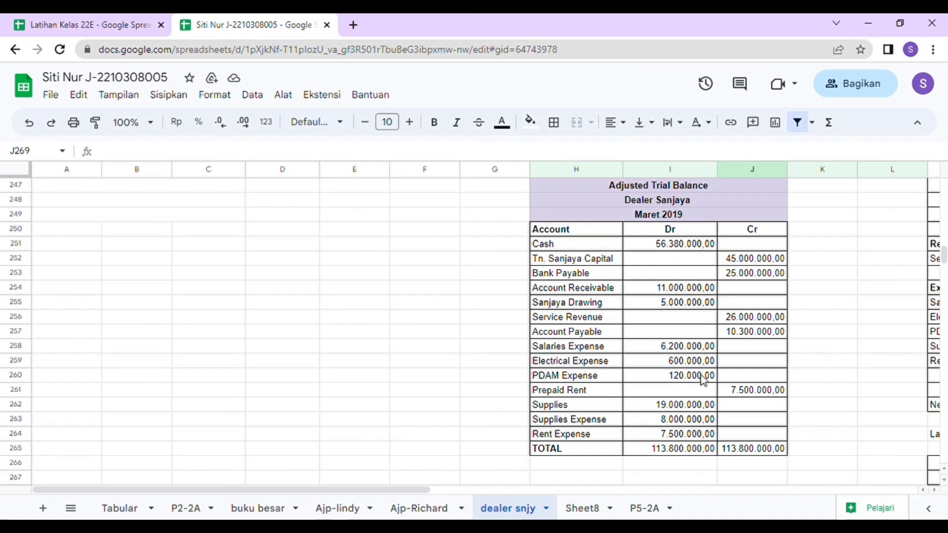
click(678, 451)
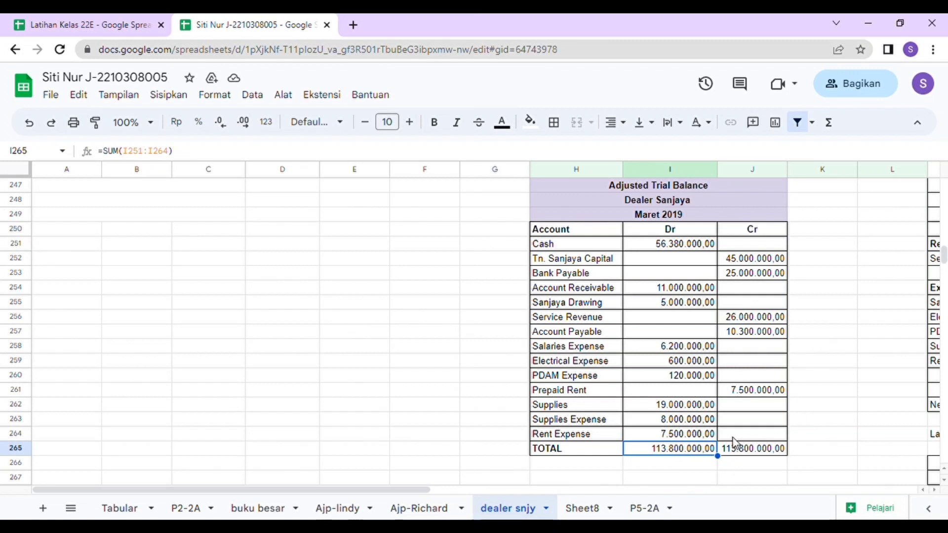
click(737, 453)
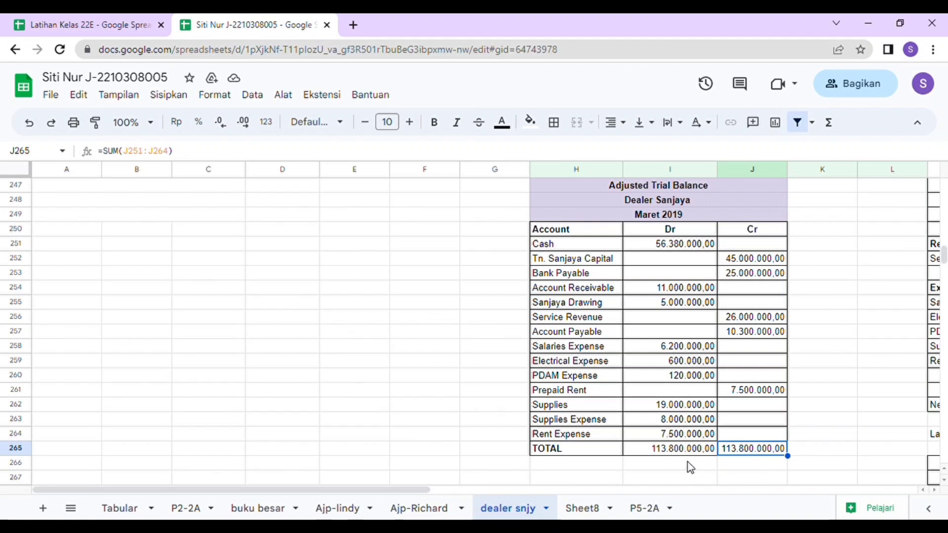
click(668, 450)
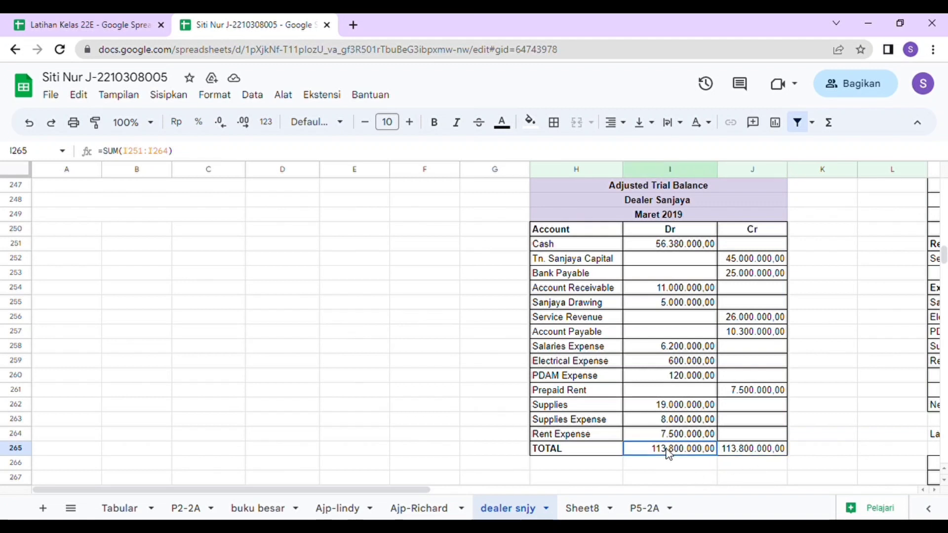
click(743, 450)
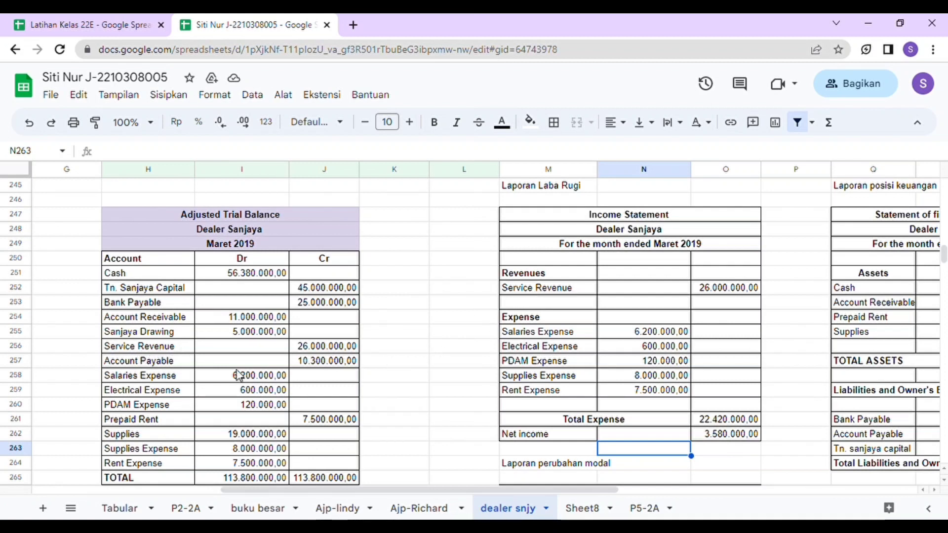
- Trace the Income Statement's service revenue and expense amounts back to their accounts in the Adjusted Trial Balance
click(351, 347)
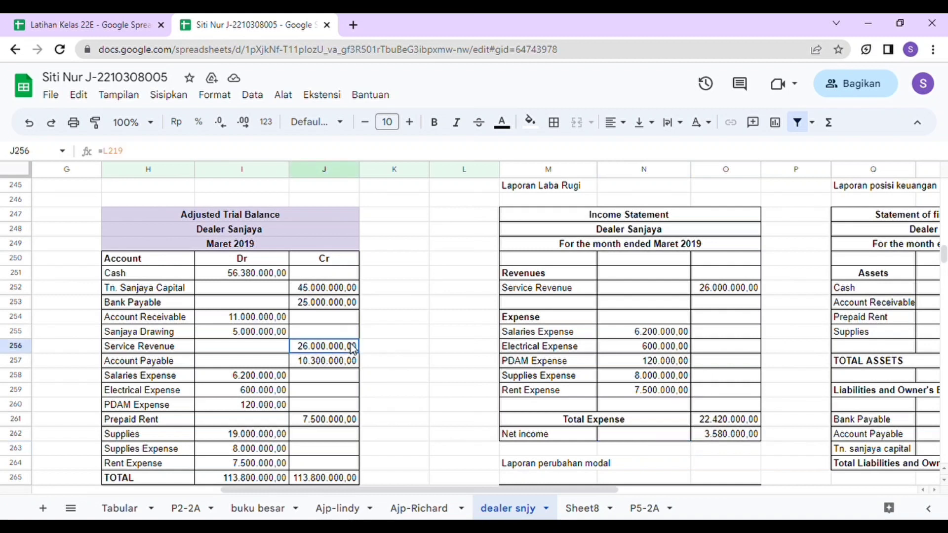
click(711, 292)
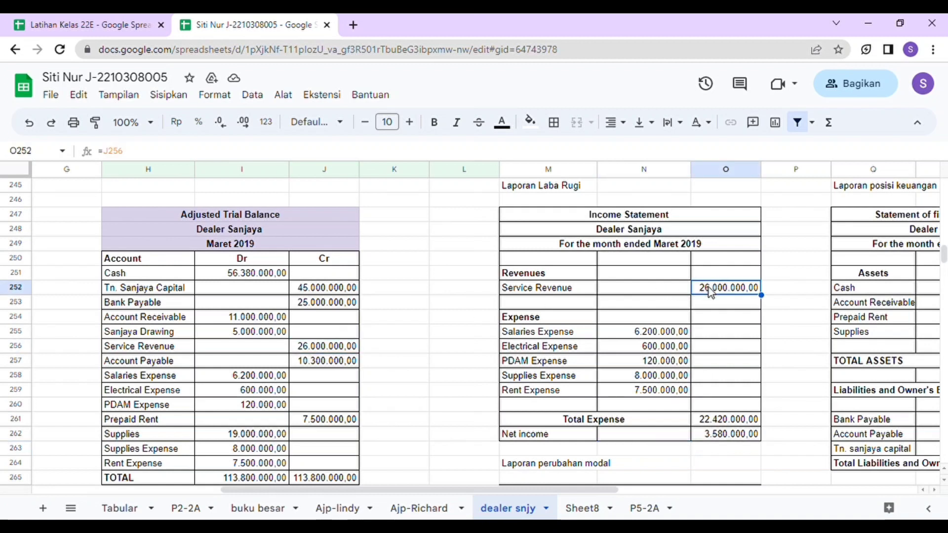
click(535, 319)
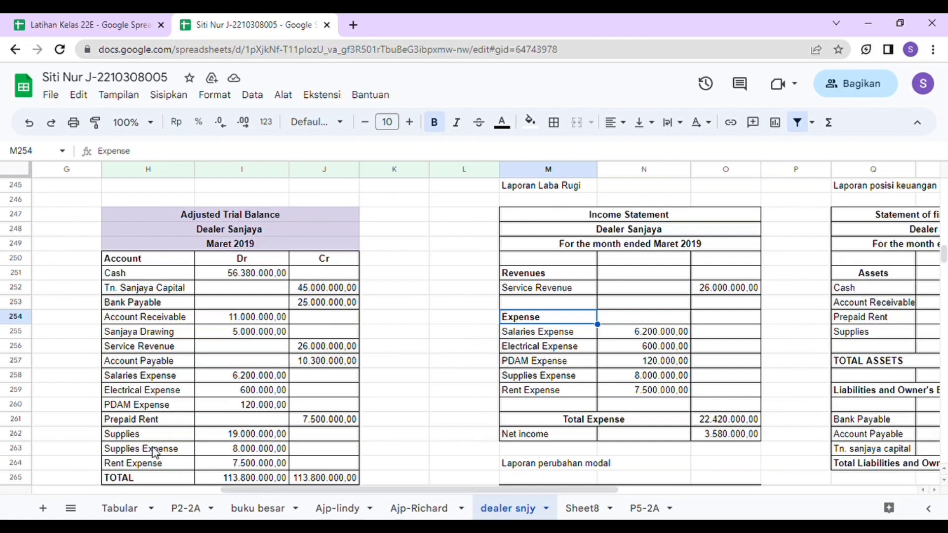
click(156, 408)
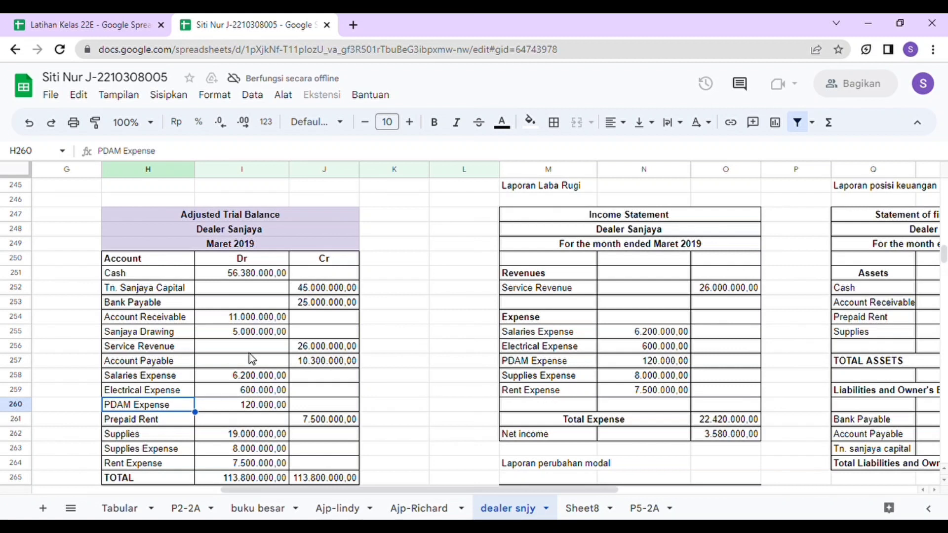
click(661, 331)
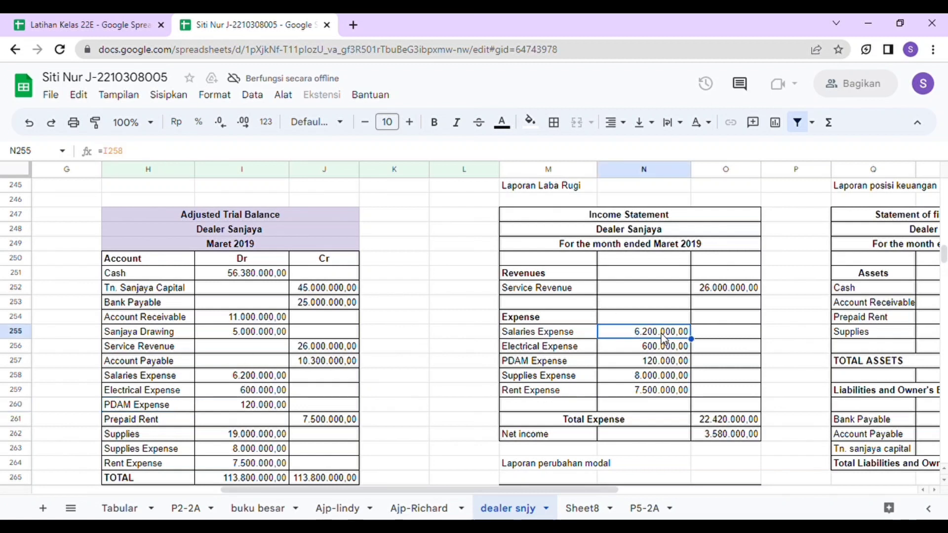
click(664, 351)
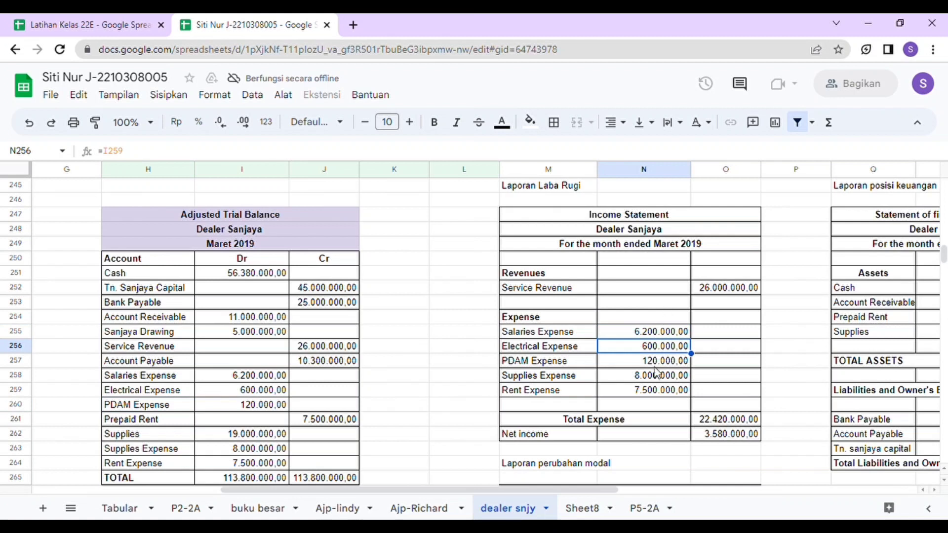
- Check the Total Expense formula in O261 and the Net income amount of the Income Statement
click(614, 423)
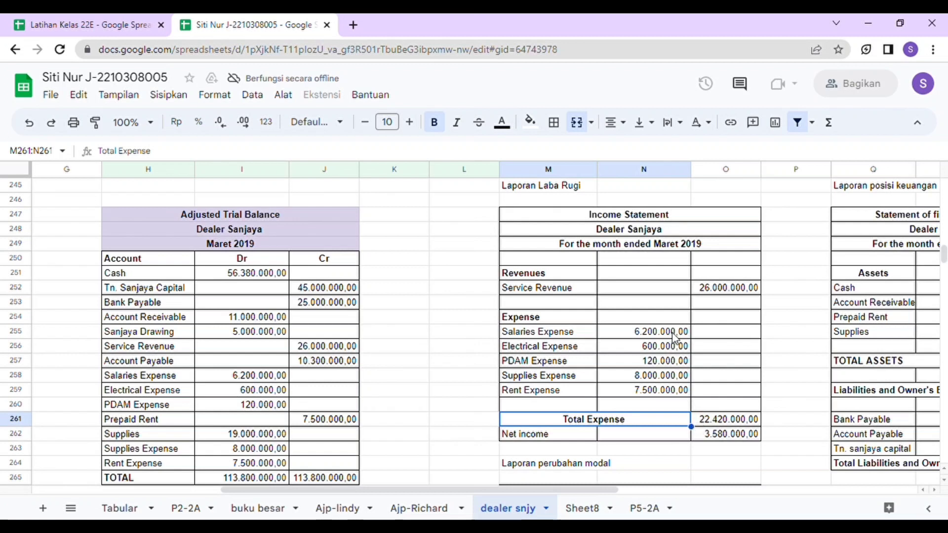
click(715, 420)
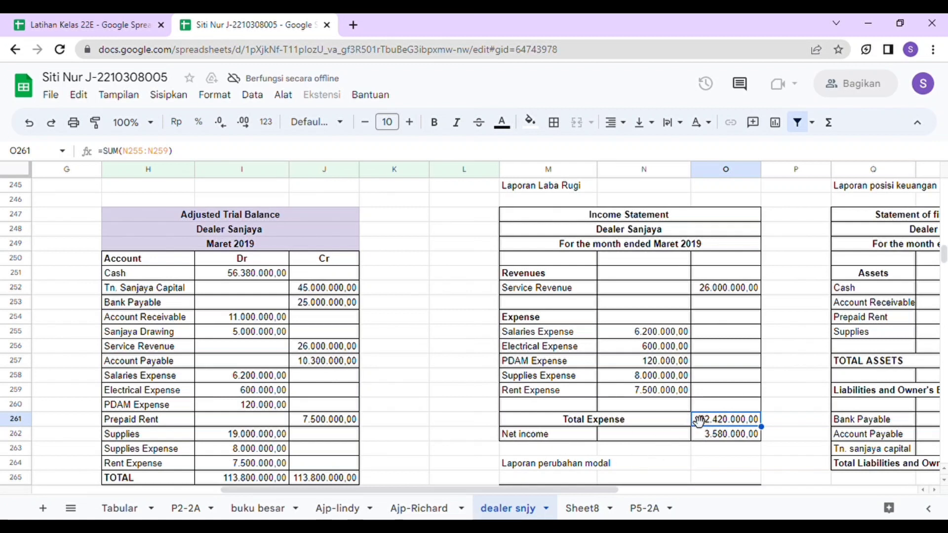
click(724, 435)
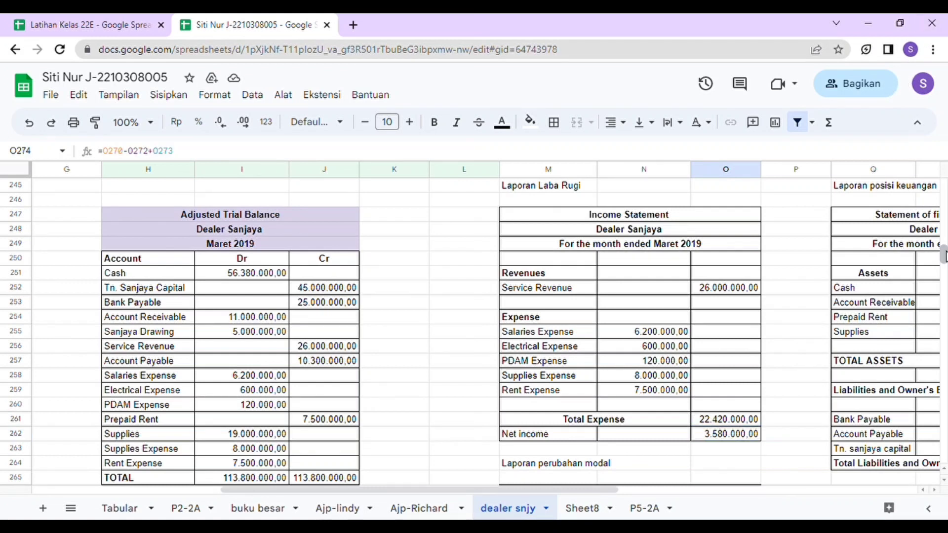
- Compare the beginning capital in the Owner's Equity Statement with the owner's capital account in the Adjusted Trial Balance
scroll(943, 255, down, 2)
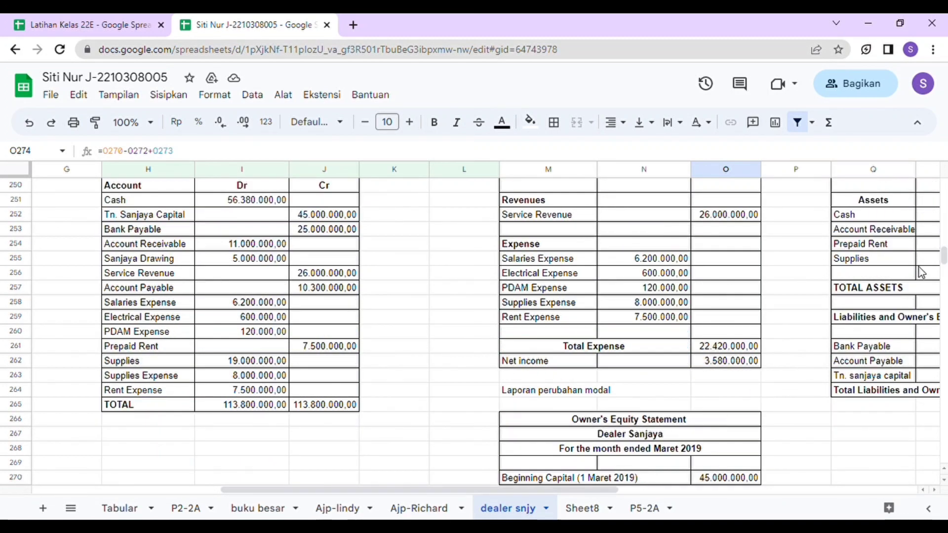
scroll(943, 261, down, 3)
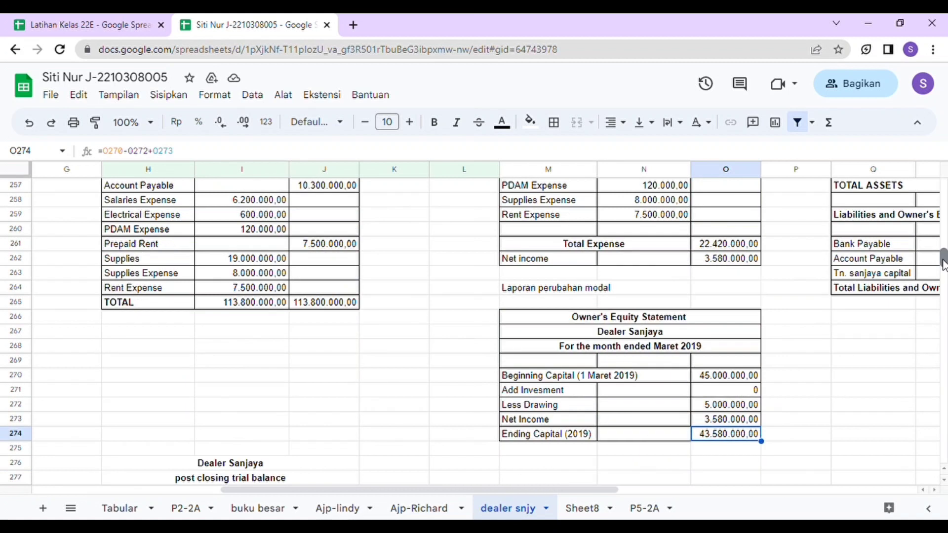
scroll(943, 261, up, 2)
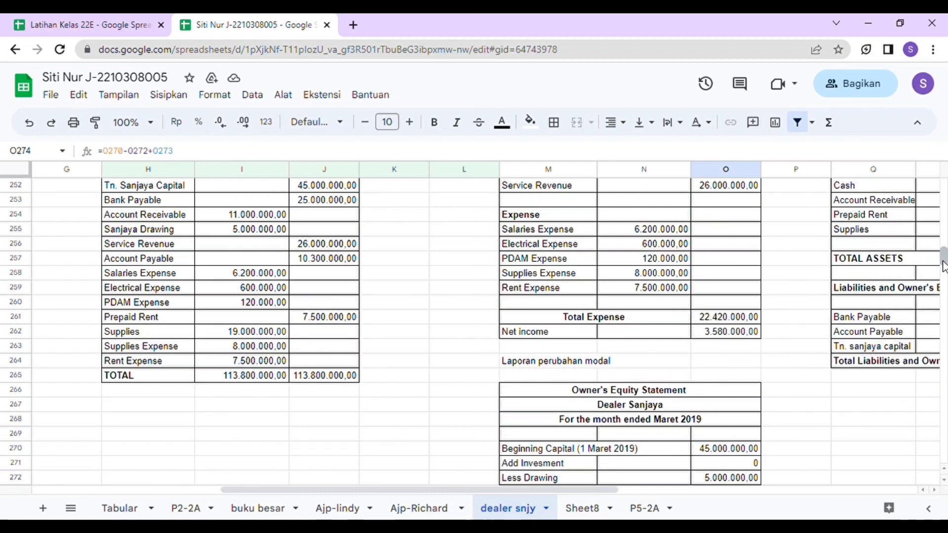
scroll(943, 262, down, 3)
scroll(943, 260, up, 2)
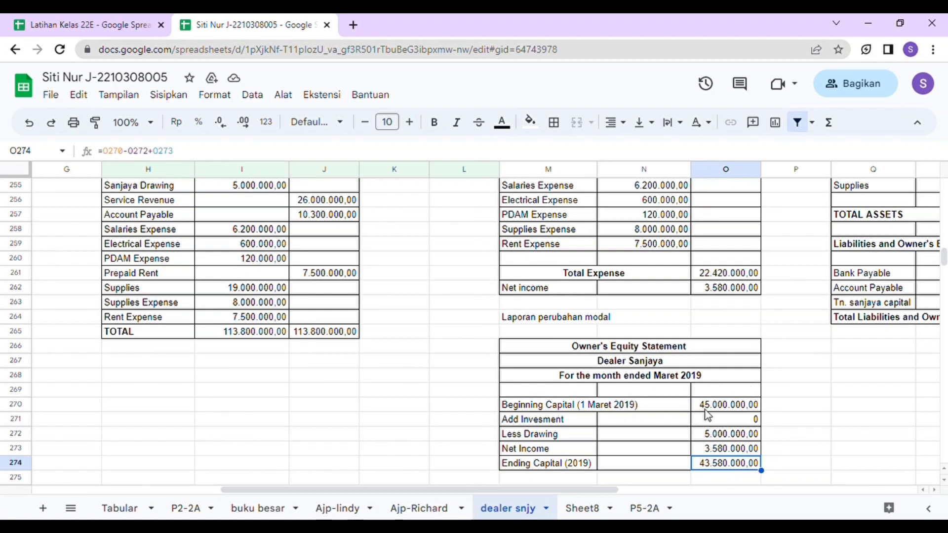
scroll(943, 261, up, 2)
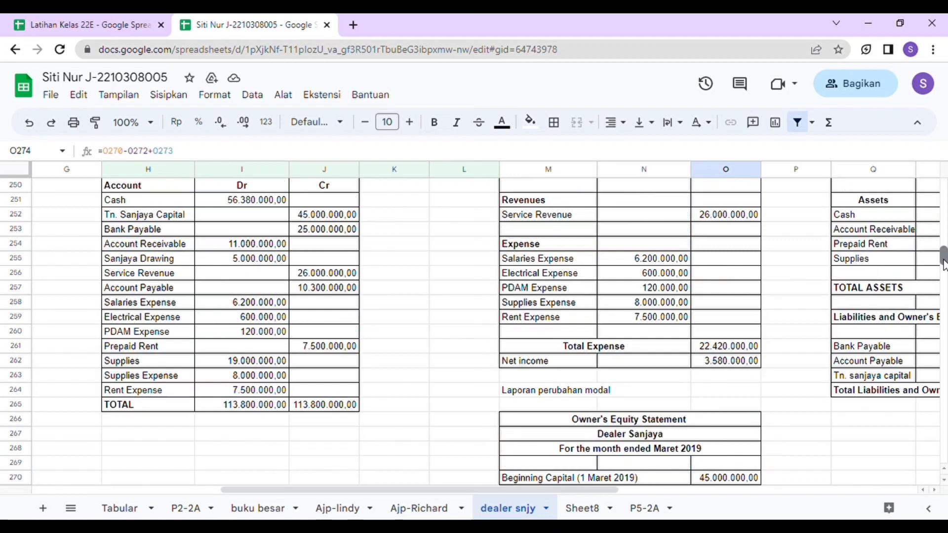
scroll(942, 261, up, 2)
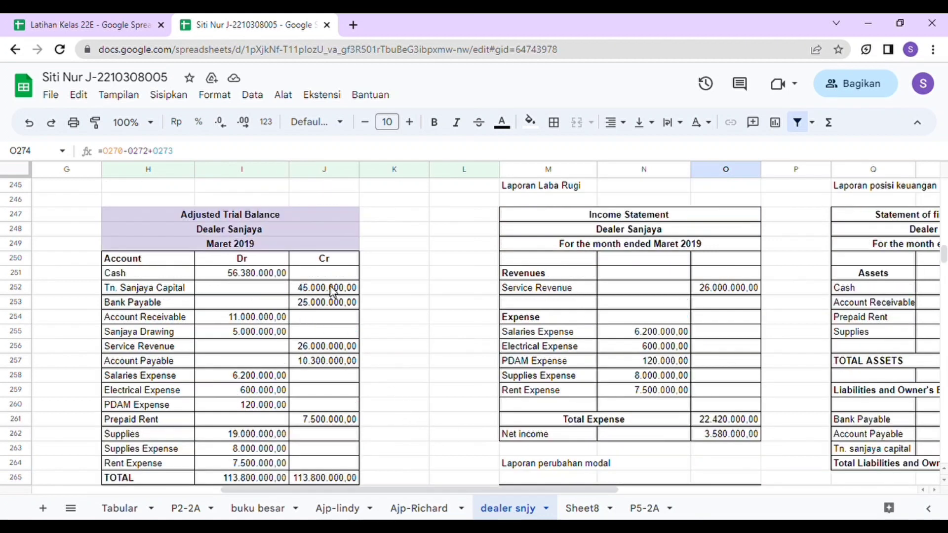
- Compare the Less Drawing line of the Owner's Equity Statement with the owner's drawing account in the Adjusted Trial Balance
key(Down)
key(Down)
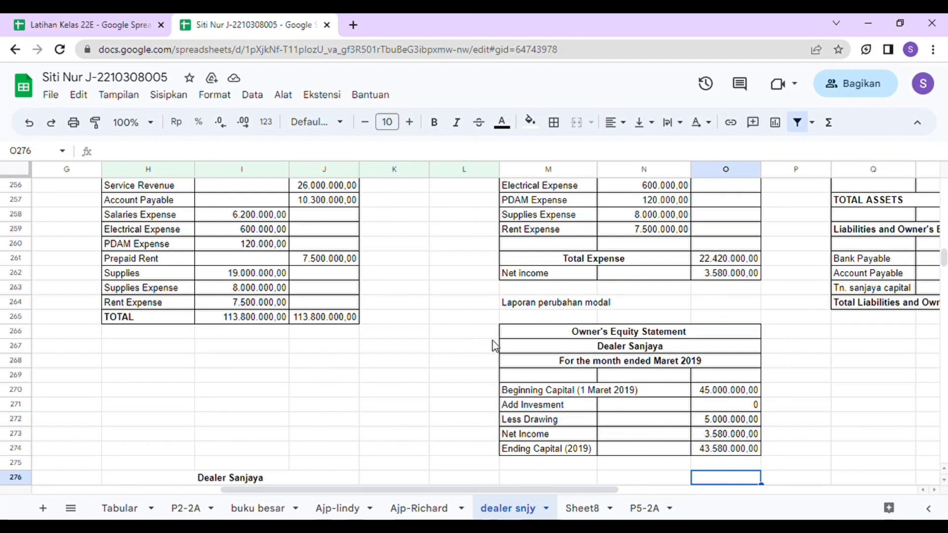
key(Up)
key(Up)
key(Up)
key(Up)
key(Up)
key(Up)
key(Up)
key(Up)
key(Up)
key(Up)
key(Up)
key(Up)
key(Up)
key(Up)
key(Up)
key(Up)
key(Up)
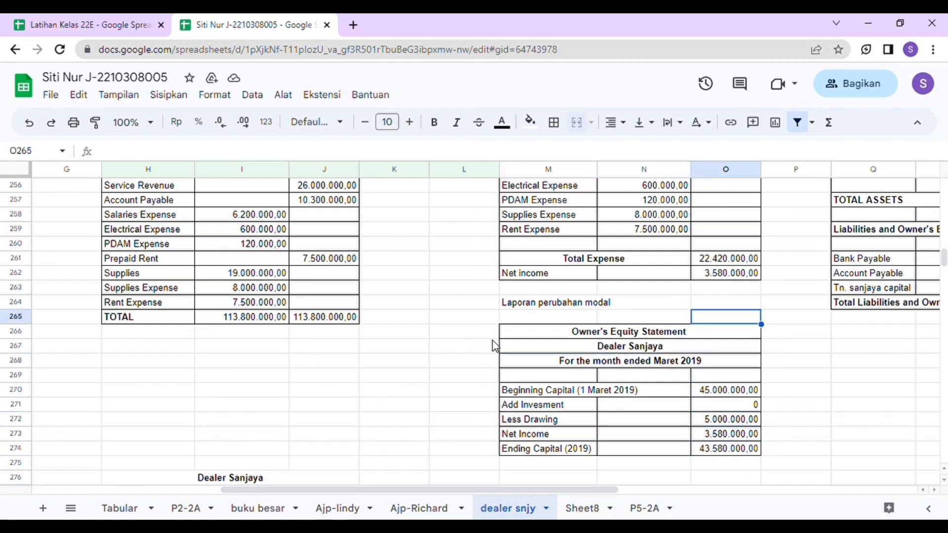
key(Up)
key(Up)
key(Up)
key(Up)
key(Up)
key(Up)
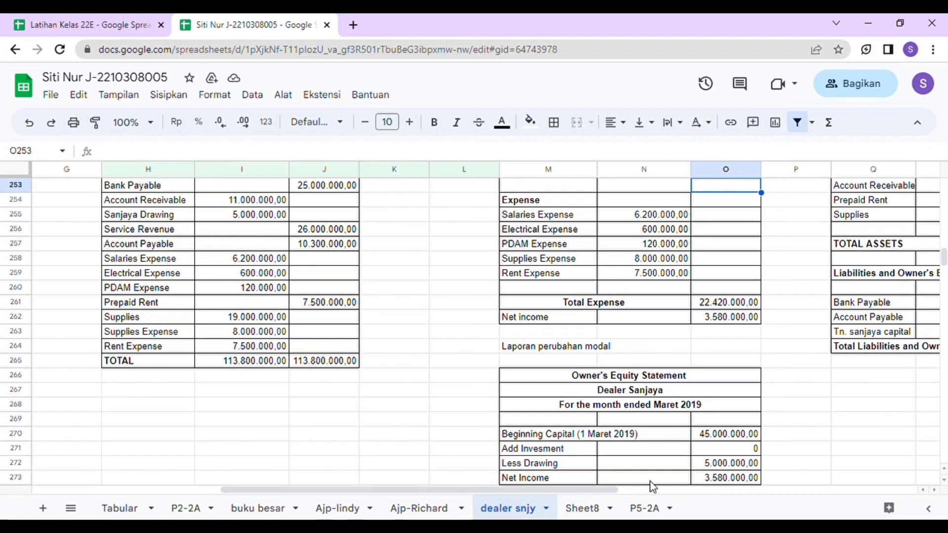
- Match the Owner's Equity Statement's Net Income with the Income Statement and check the Ending Capital formula in O274
key(Down)
key(Down)
key(Down)
key(Down)
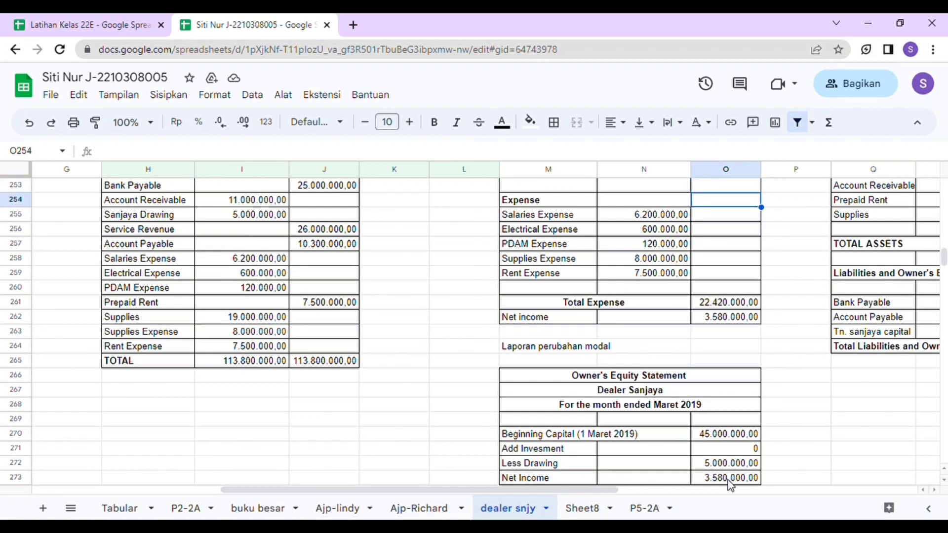
key(Down)
key(Down)
key(Down)
key(Down)
key(Down)
key(Down)
key(Down)
key(Down)
key(Down)
key(Down)
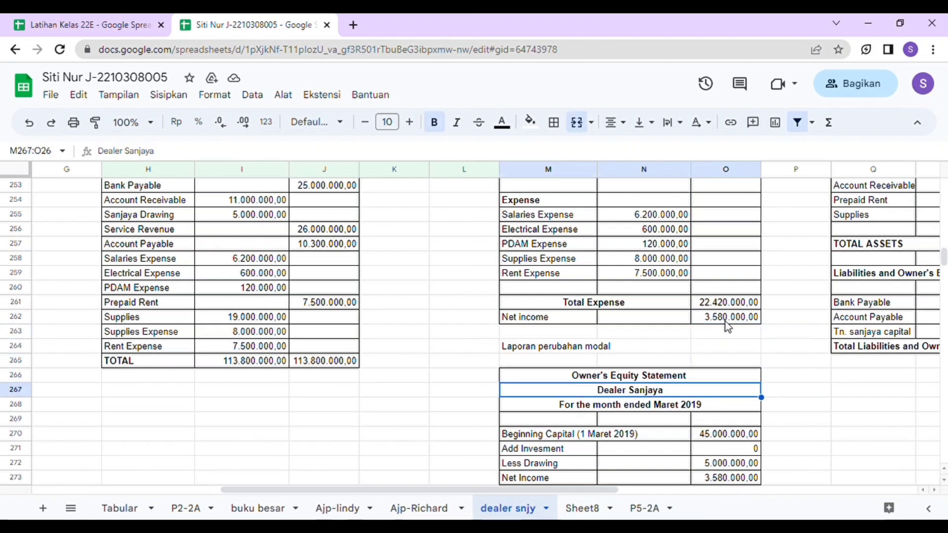
key(Down)
key(Down)
key(Down)
key(Down)
key(Down)
key(Down)
key(Down)
key(Down)
key(Down)
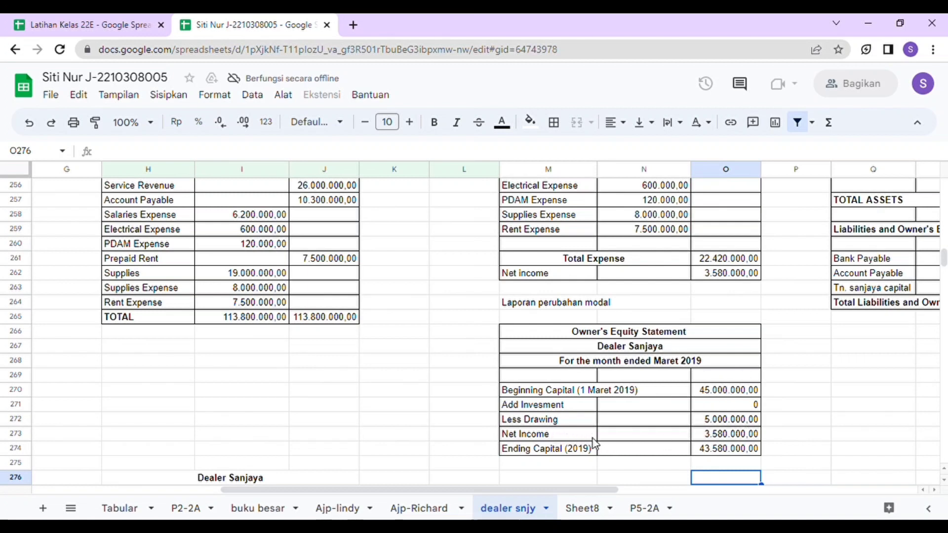
click(722, 451)
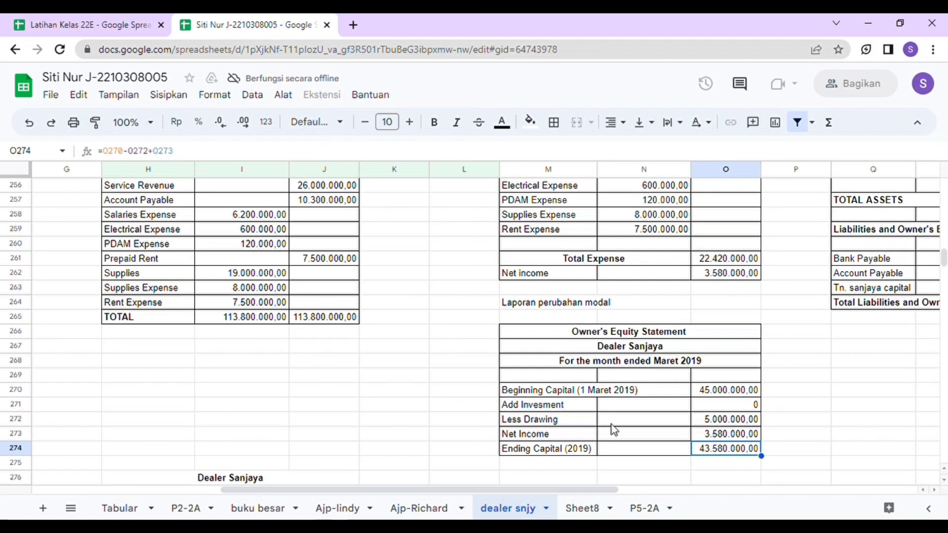
click(696, 460)
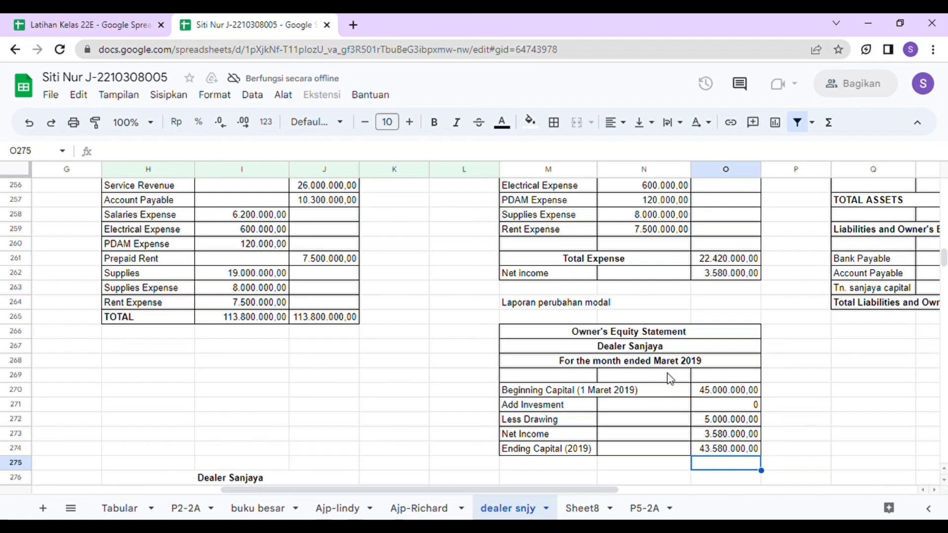
- Compare the asset lines of the Statement of financial Position with the corresponding accounts in the Adjusted Trial Balance
scroll(774, 201, up, 4)
scroll(774, 201, right, 3)
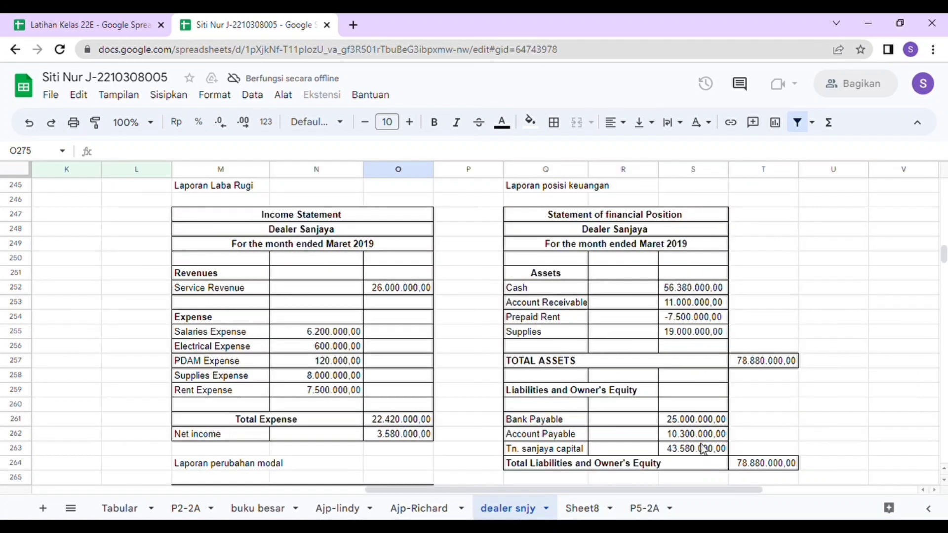
click(477, 269)
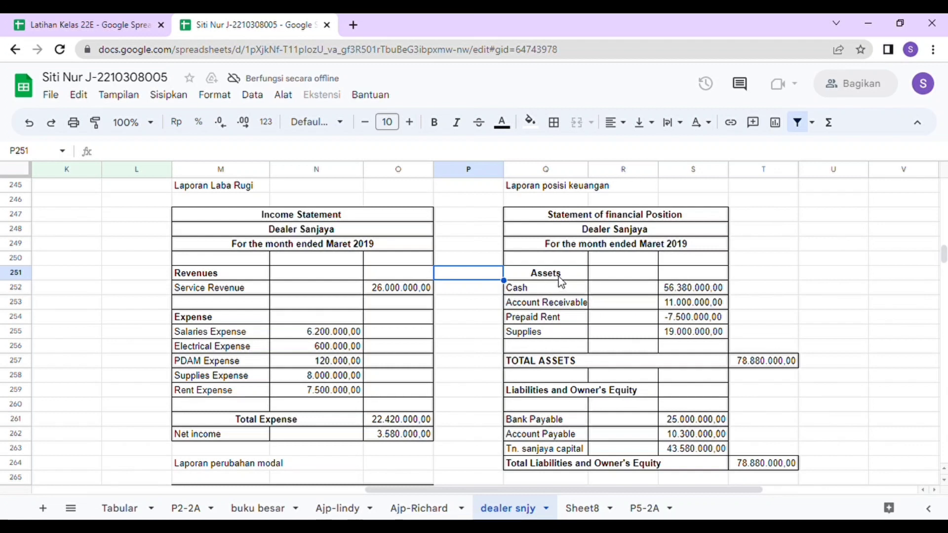
drag(373, 490, 254, 504)
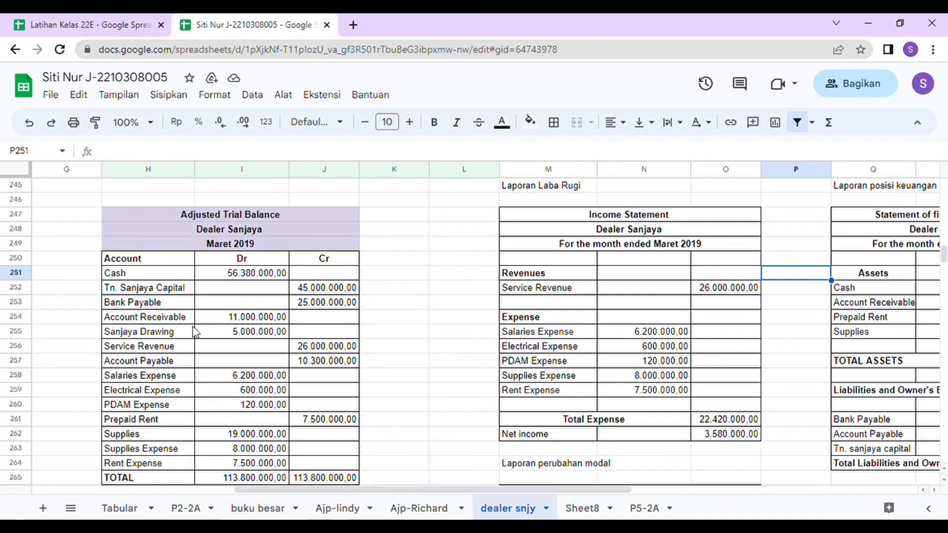
drag(266, 492, 369, 491)
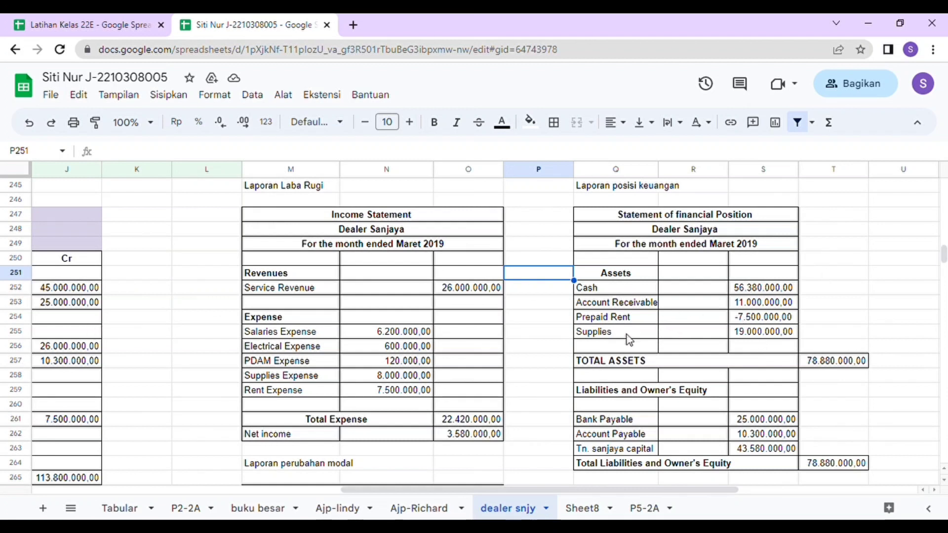
drag(487, 495, 434, 506)
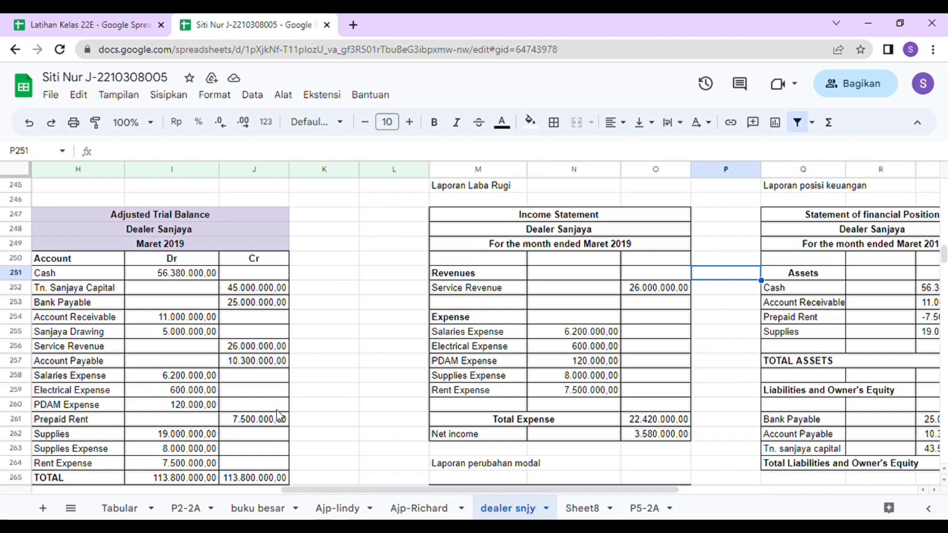
drag(313, 491, 404, 494)
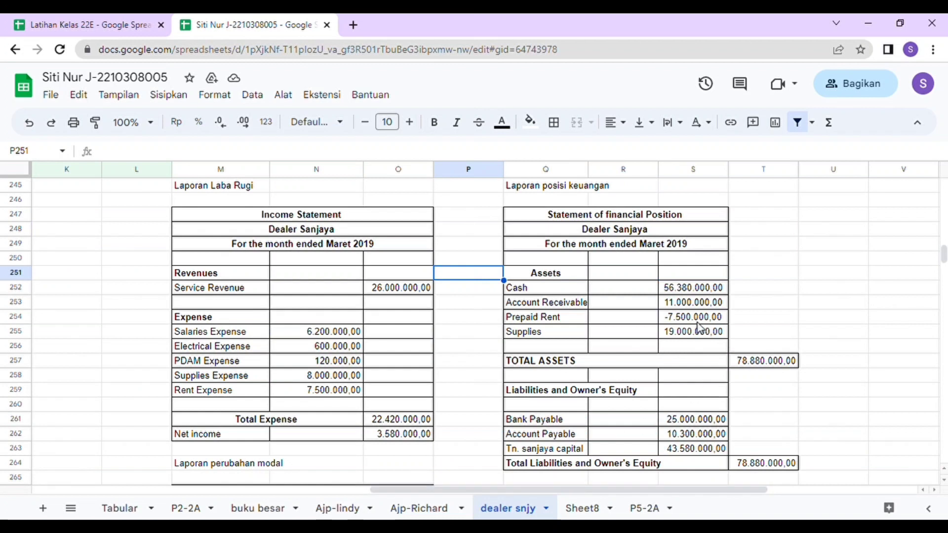
- Check the Prepaid Rent formula in S254 and the TOTAL ASSETS formula in T257
click(668, 317)
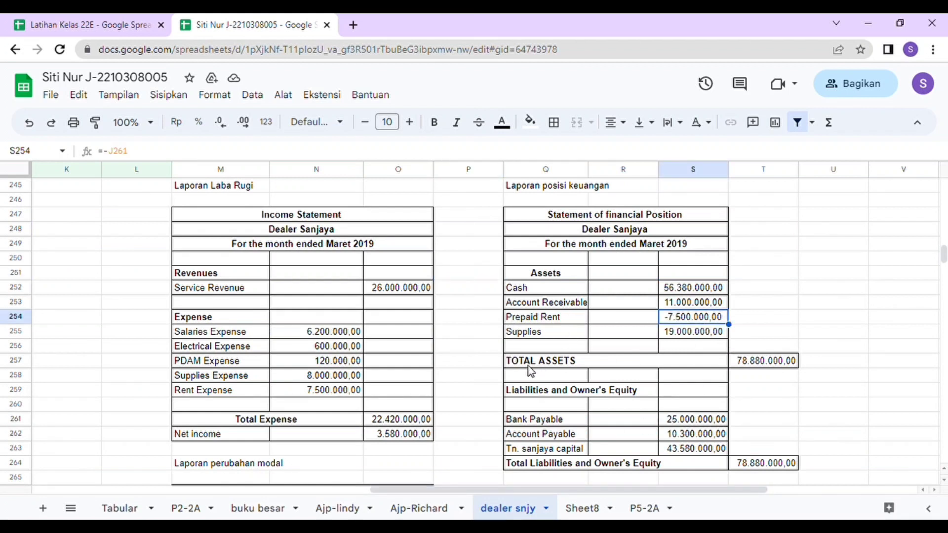
click(577, 363)
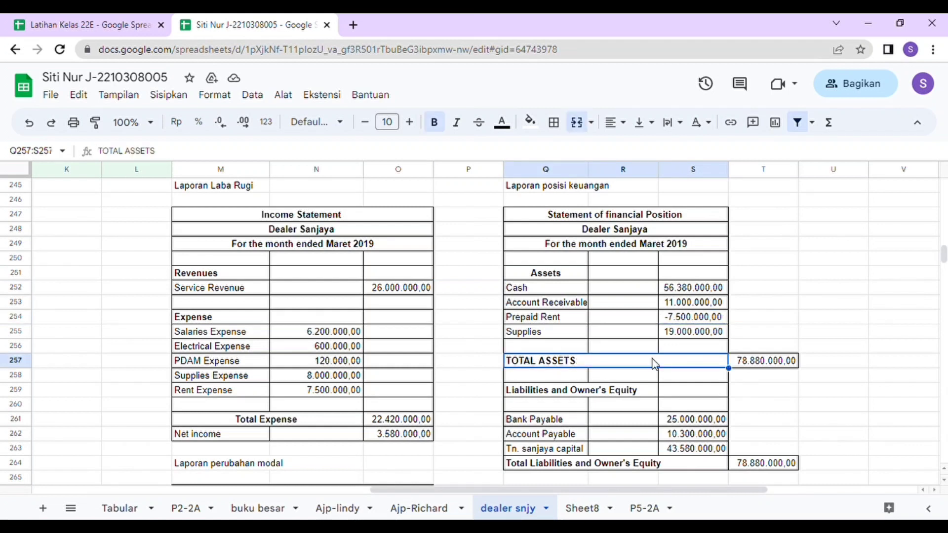
click(762, 363)
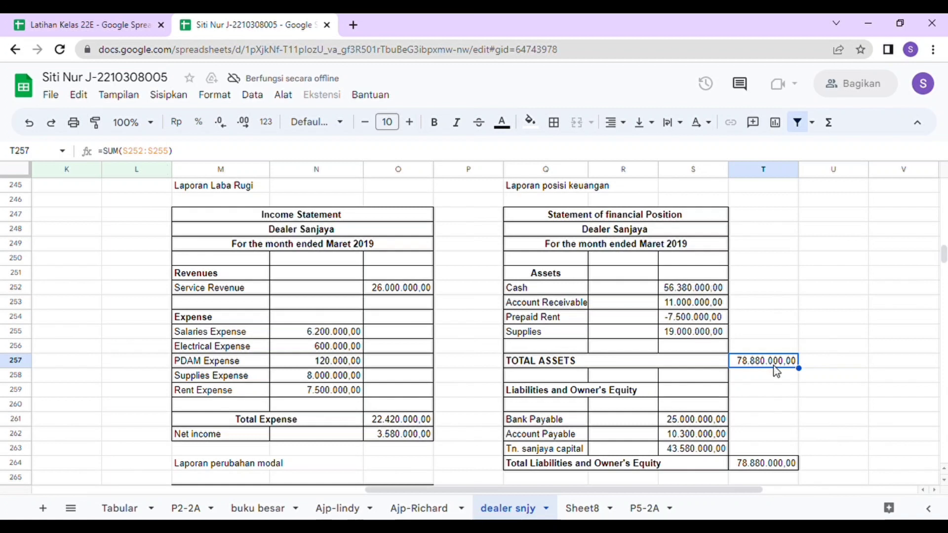
click(748, 374)
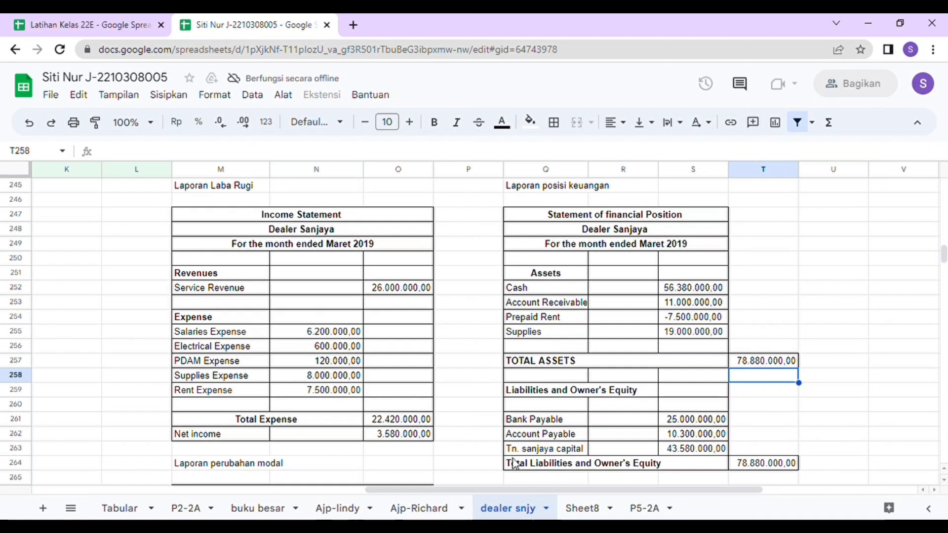
- Compare the liabilities and owner's capital in the Statement of financial Position with the Adjusted Trial Balance and the Owner's Equity Statement
mouse_move(404, 489)
mouse_down()
mouse_move(324, 493)
mouse_move(389, 494)
mouse_up()
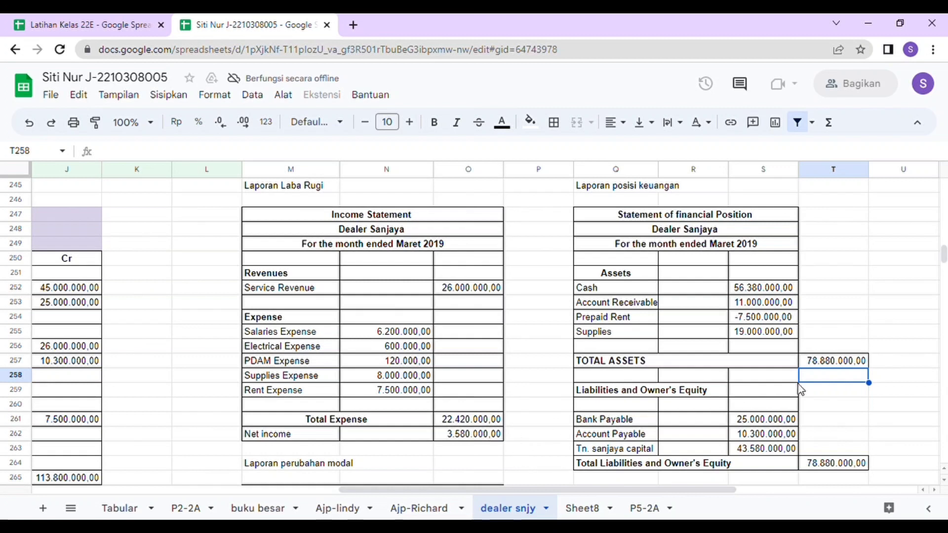
drag(944, 263, 944, 267)
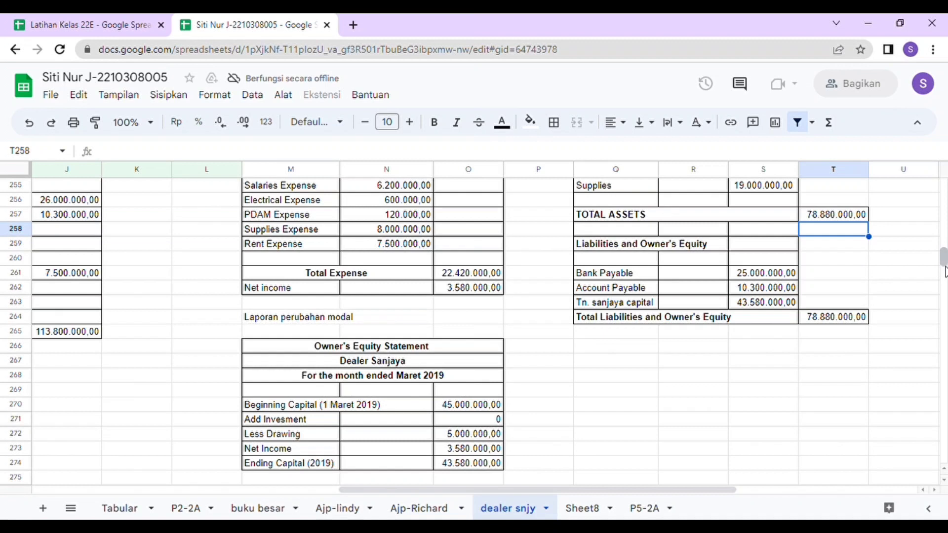
- Check the Total Liabilities and Owner's Equity formula in T264 and compare its result with TOTAL ASSETS
scroll(944, 266, up, 2)
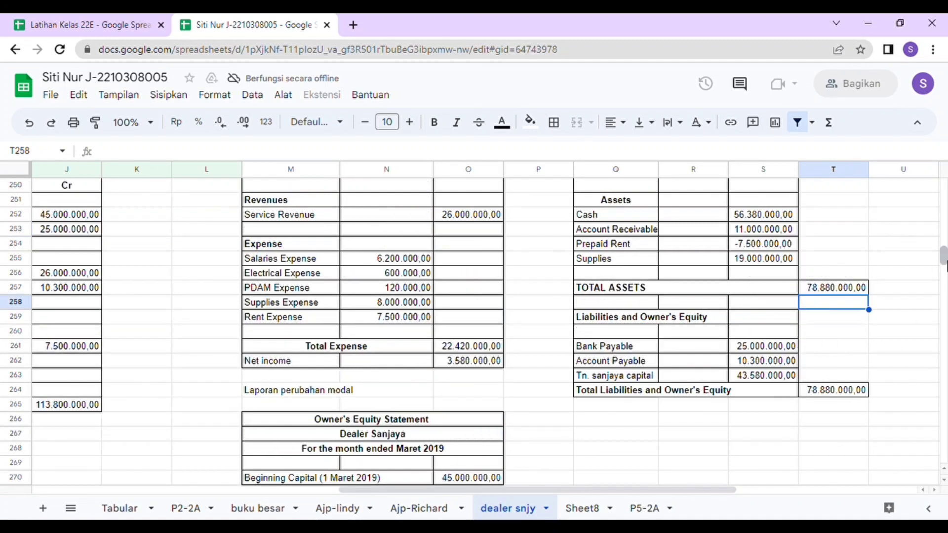
scroll(944, 262, up, 4)
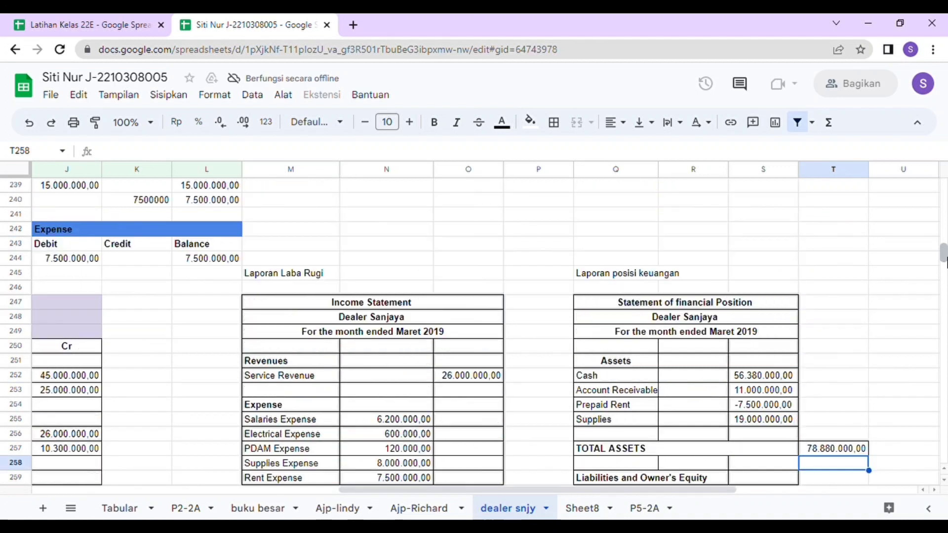
click(444, 261)
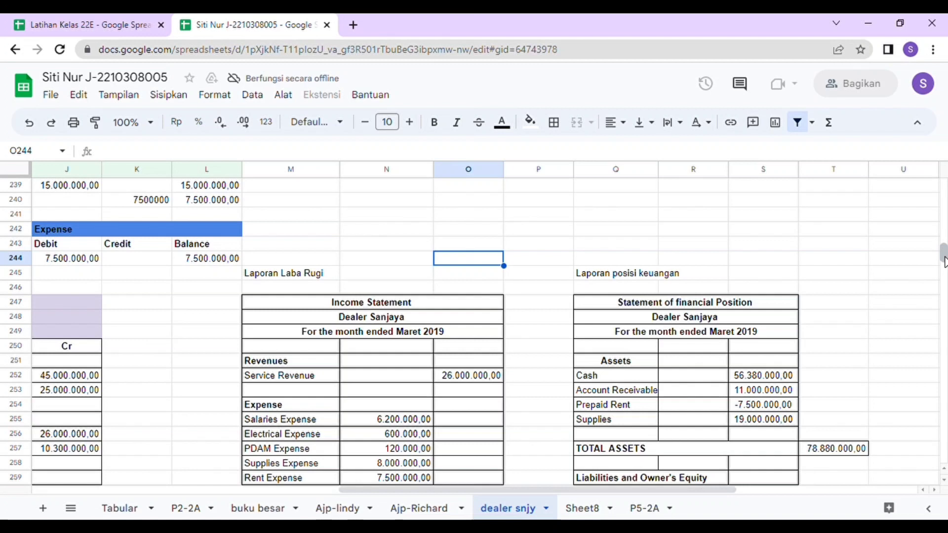
scroll(943, 264, down, 2)
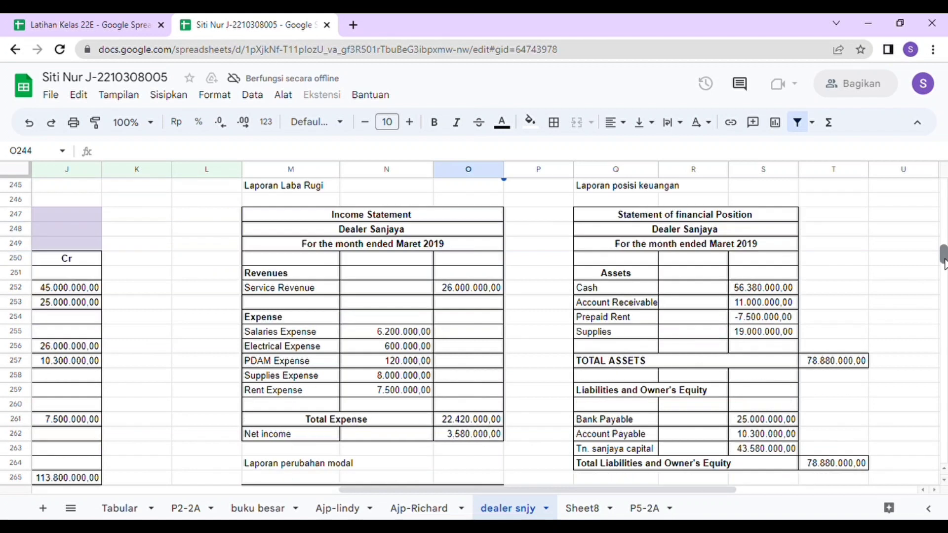
click(818, 466)
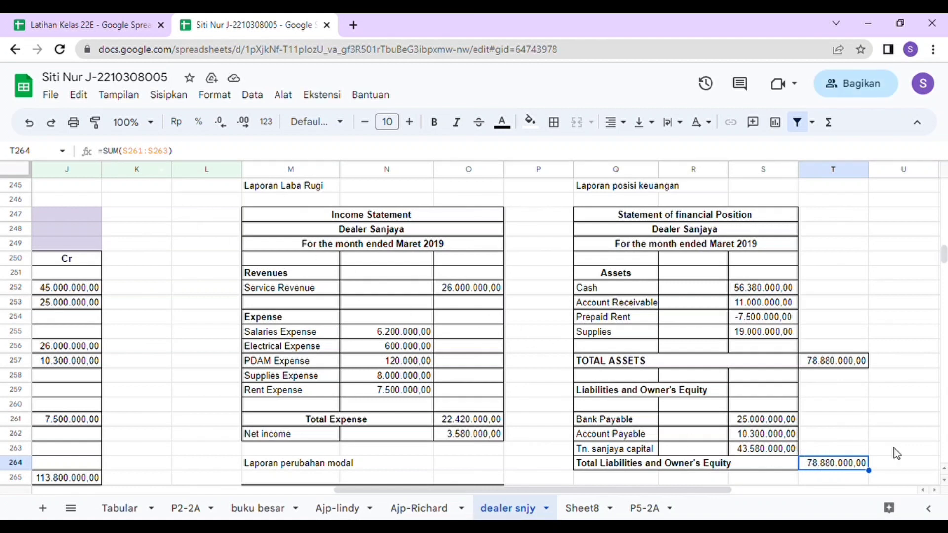
click(839, 478)
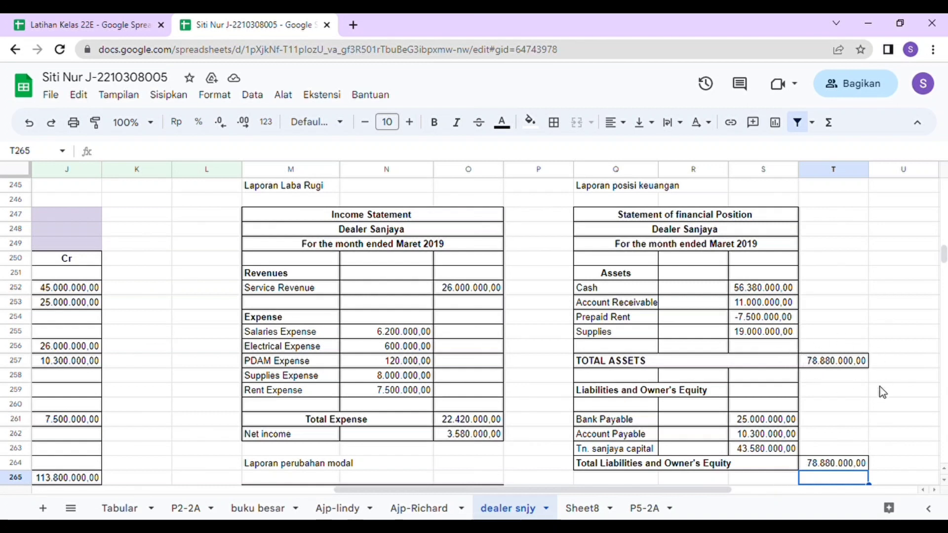
click(834, 414)
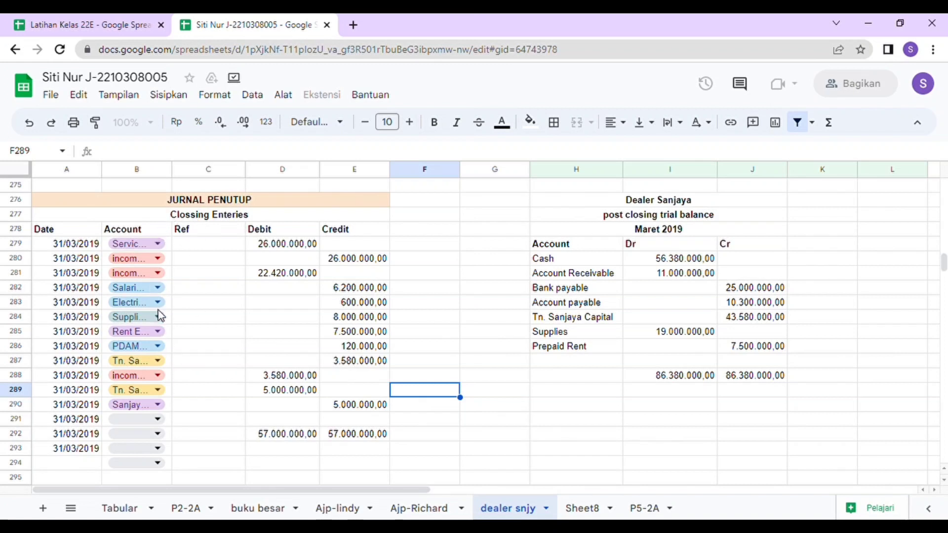
- Look up the income summary account in the account list for use in the JURNAL PENUTUP closing entries
click(153, 232)
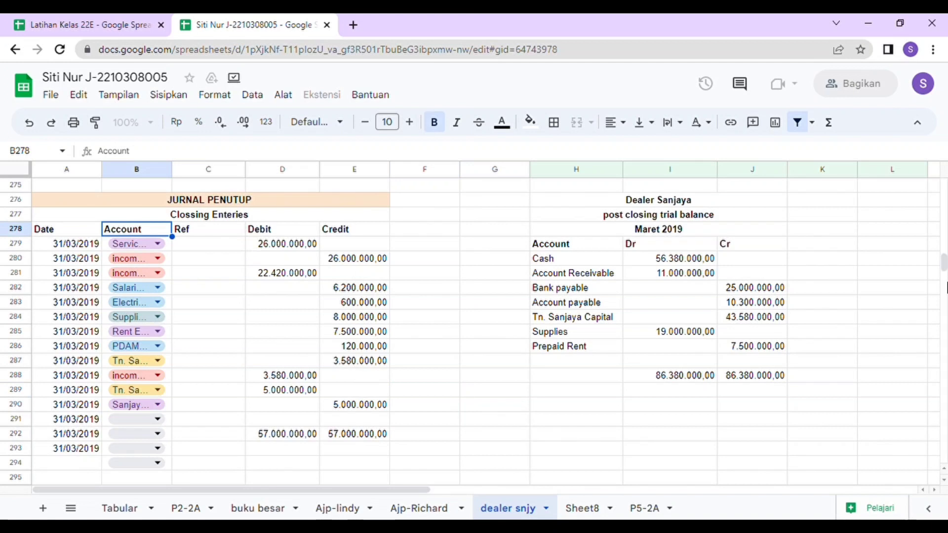
drag(943, 269, 943, 240)
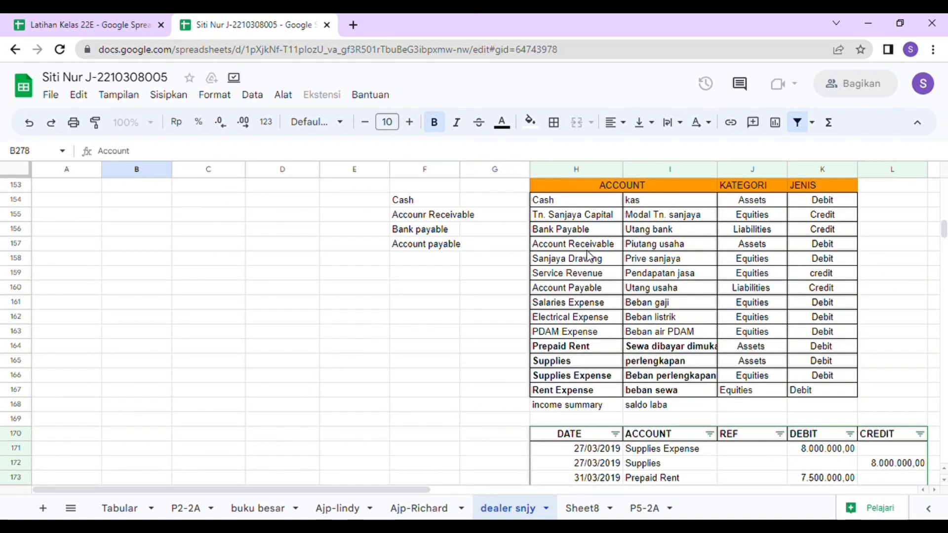
click(591, 404)
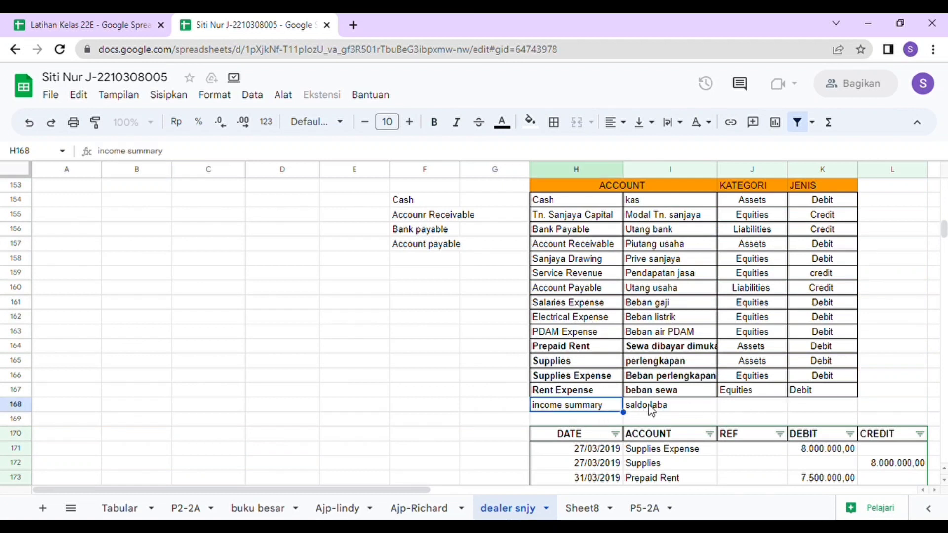
drag(943, 230, 943, 262)
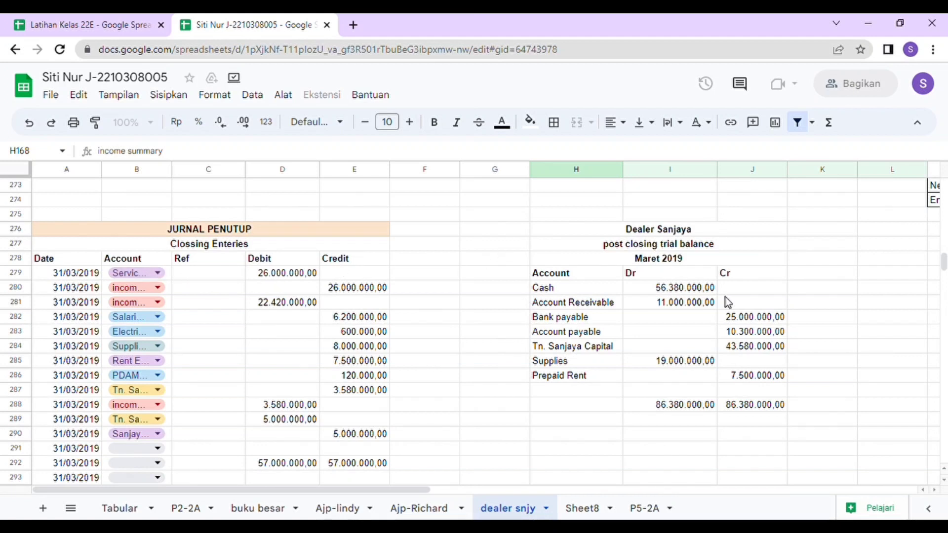
- Trace the Service Revenue closing entry in D279 to the Adjusted Trial Balance and examine its income summary counterpart in row 280
drag(943, 271, 943, 264)
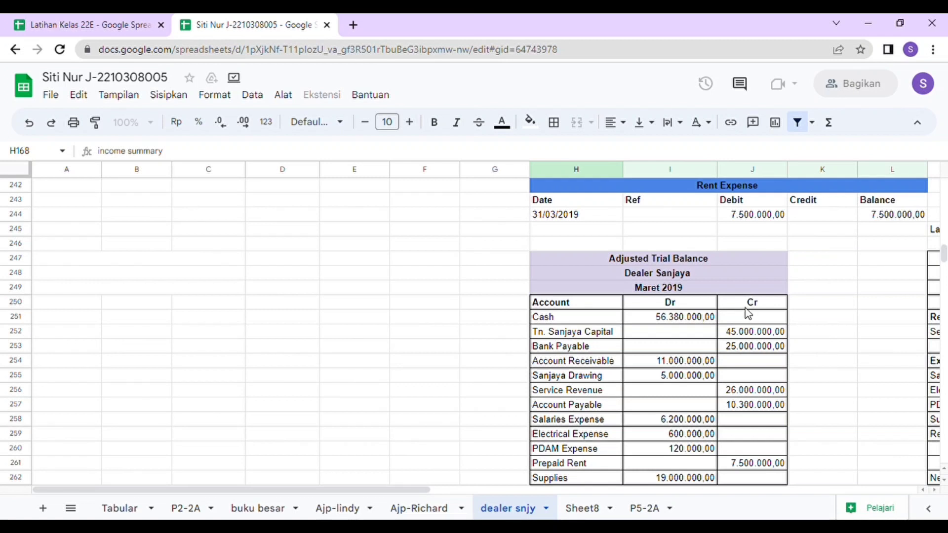
drag(943, 256, 943, 263)
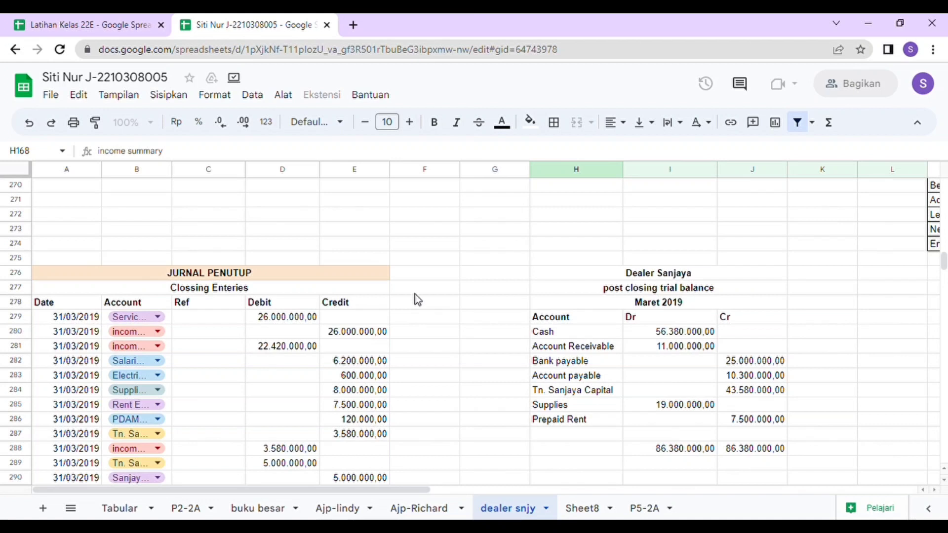
click(284, 318)
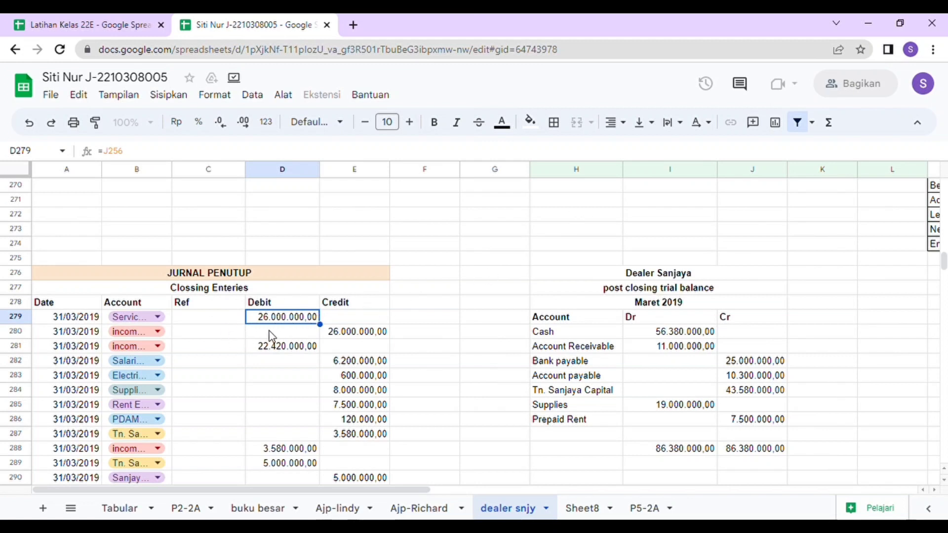
click(161, 331)
click(221, 334)
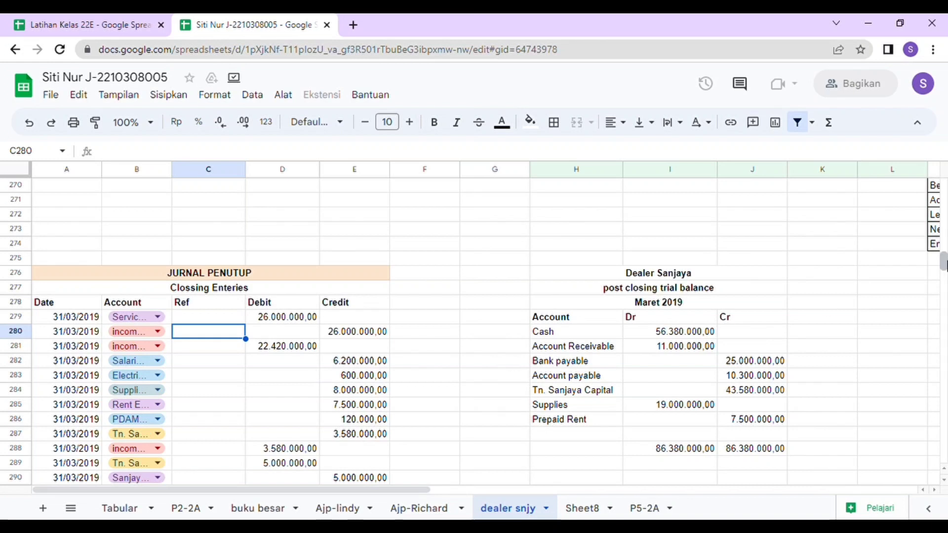
- Compare the expense closing entries in E282:E284 with the Adjusted Trial Balance and check the income summary sum formula in D281
drag(944, 258, 944, 255)
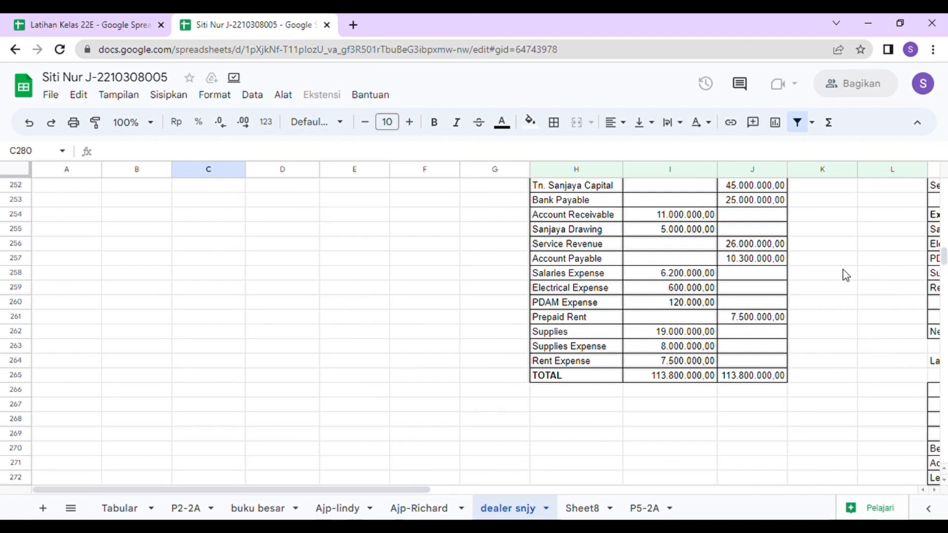
drag(944, 255, 944, 261)
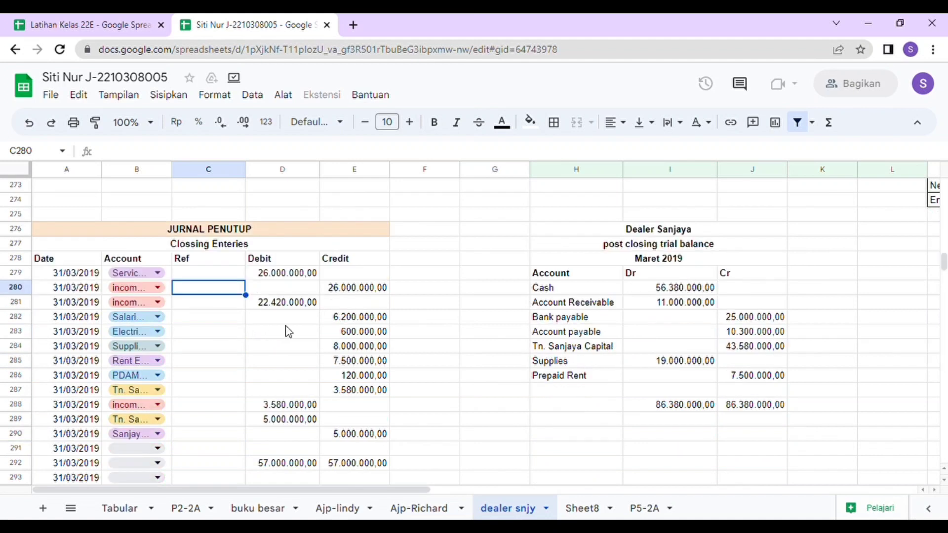
click(342, 320)
click(347, 336)
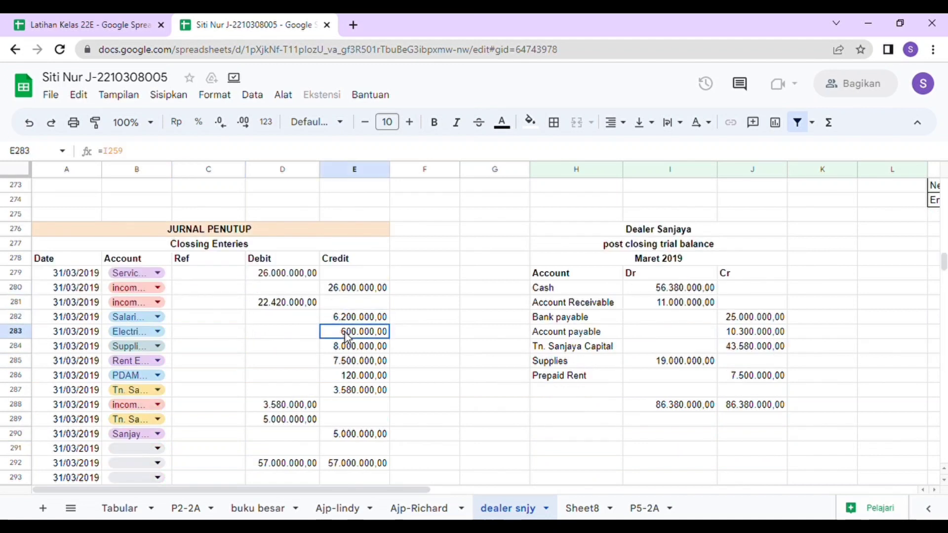
click(347, 348)
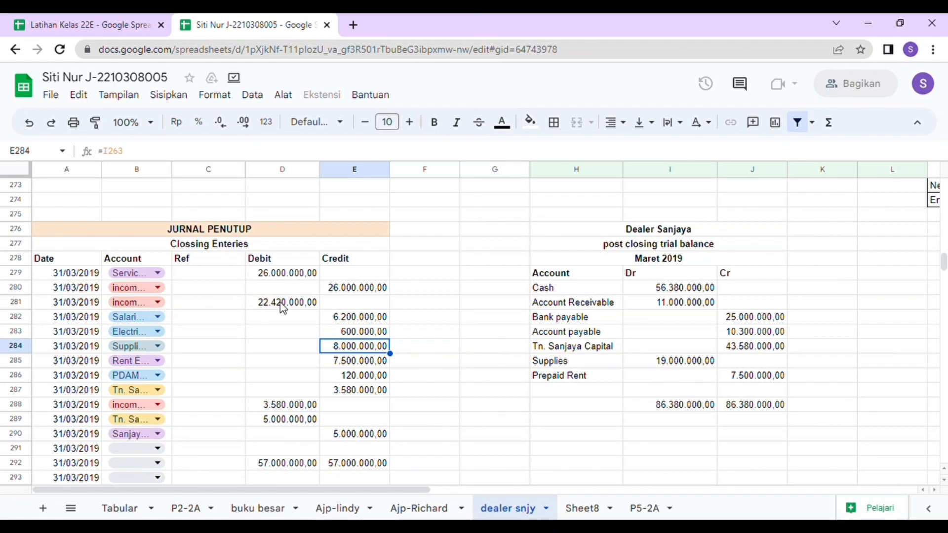
click(344, 320)
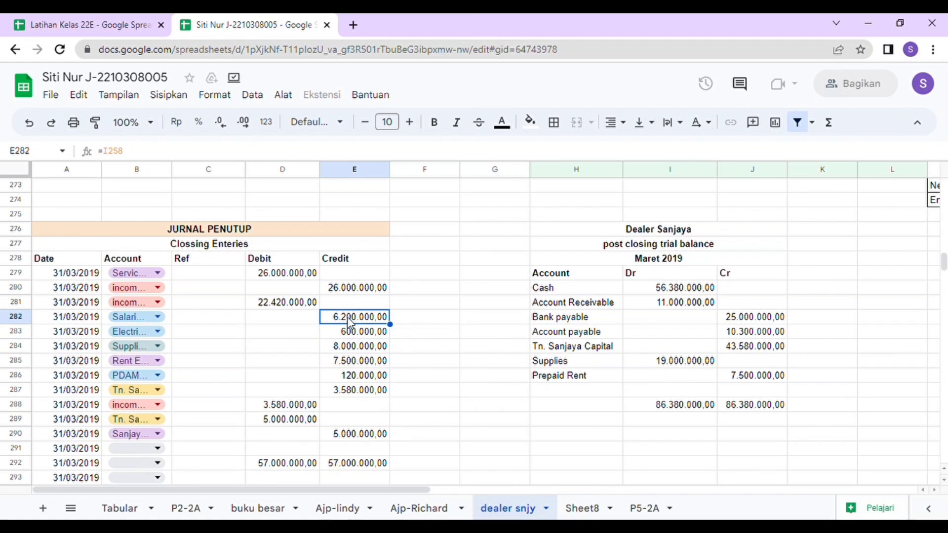
click(312, 304)
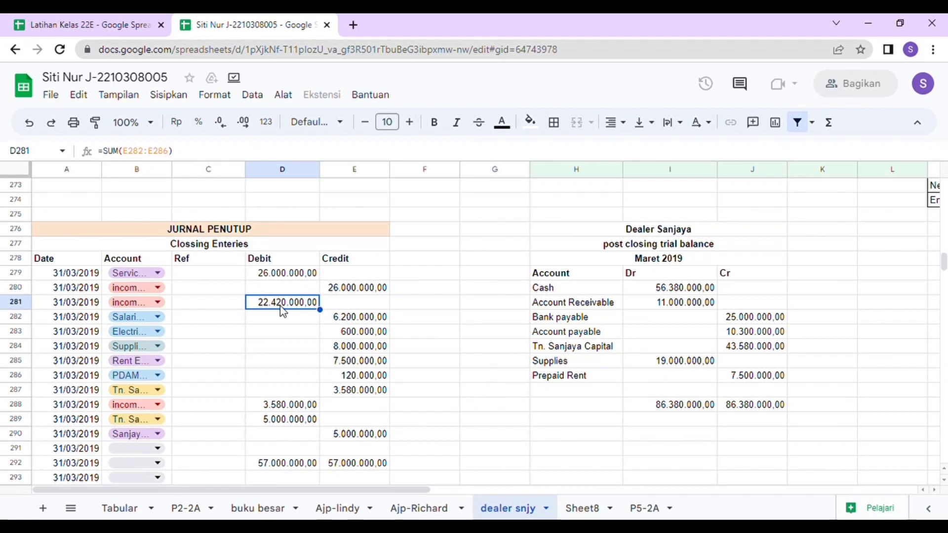
click(279, 321)
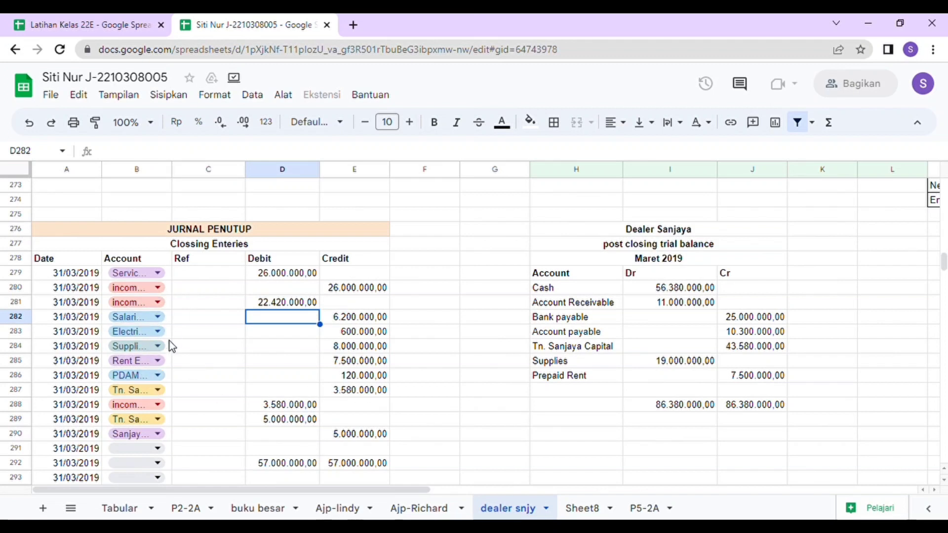
- Compare the closing entry to the owner's capital account in row 287 with the Income Statement's Net income
click(158, 393)
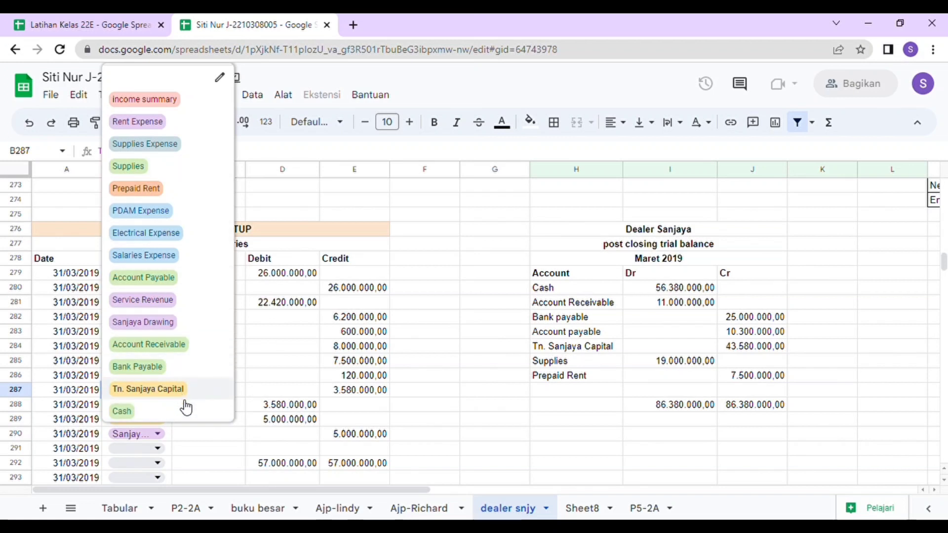
click(247, 375)
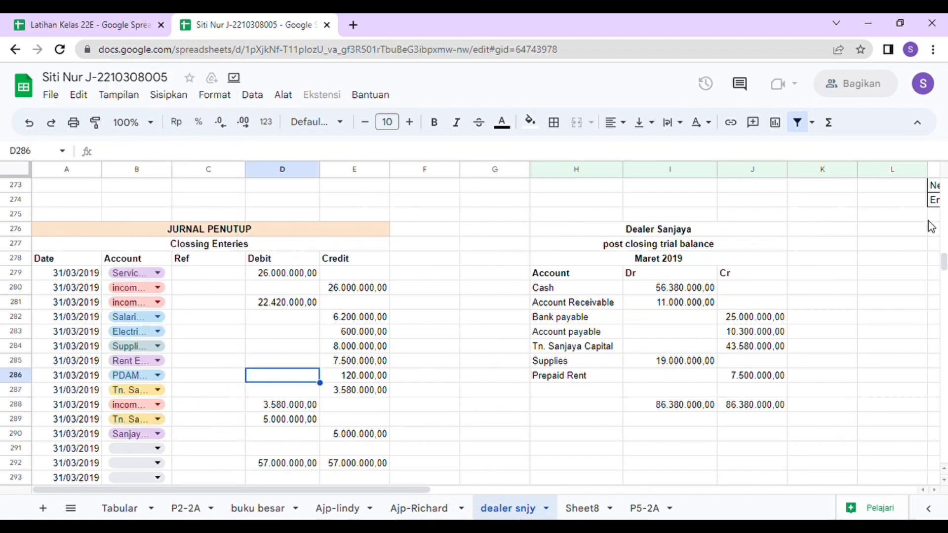
drag(943, 254, 943, 251)
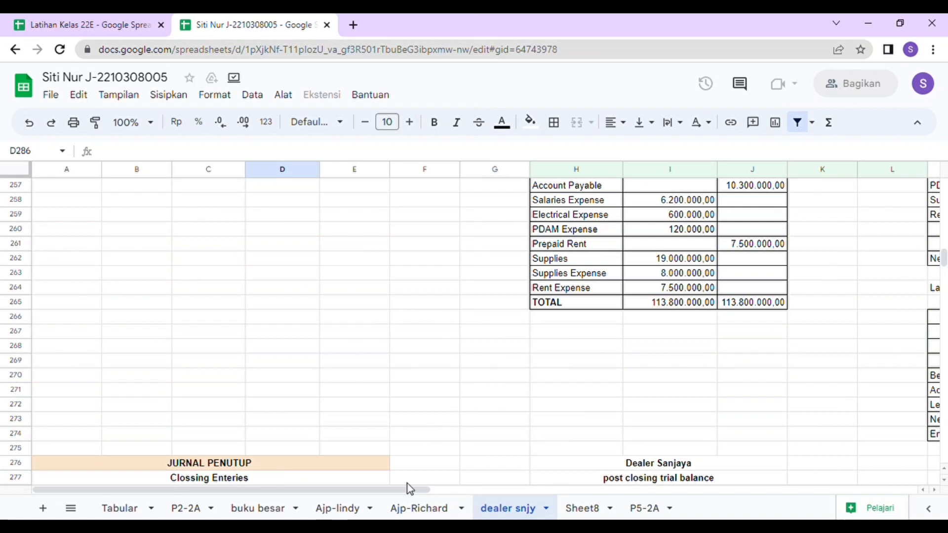
drag(385, 489, 547, 491)
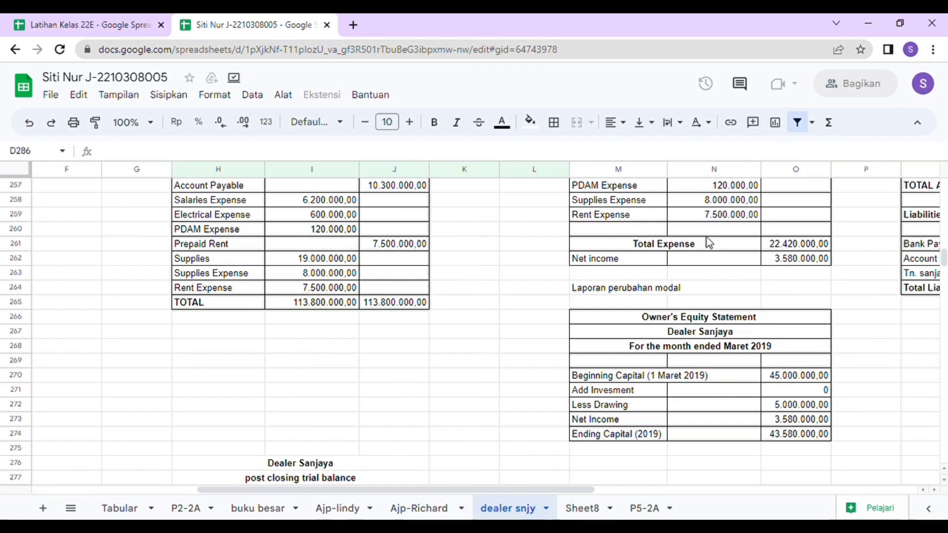
drag(436, 489, 272, 489)
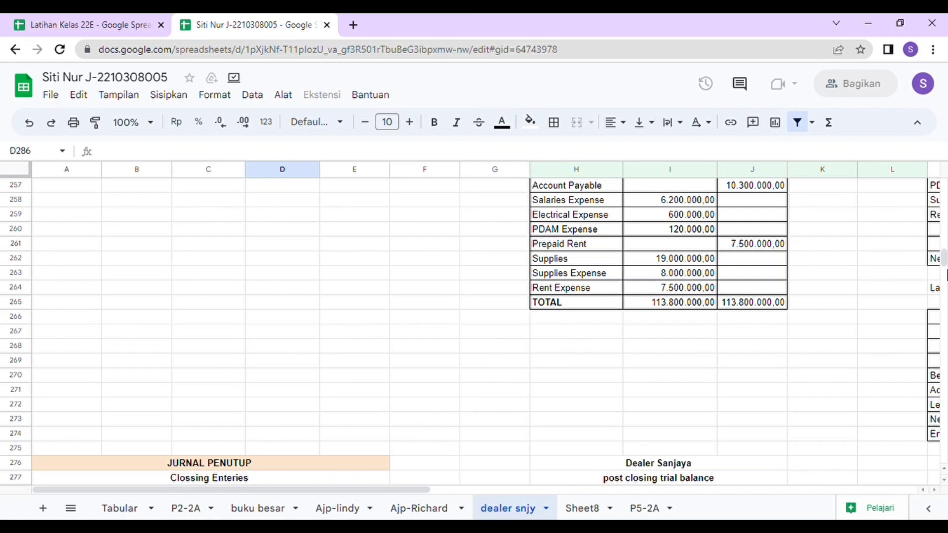
drag(945, 269, 944, 274)
drag(934, 302, 932, 316)
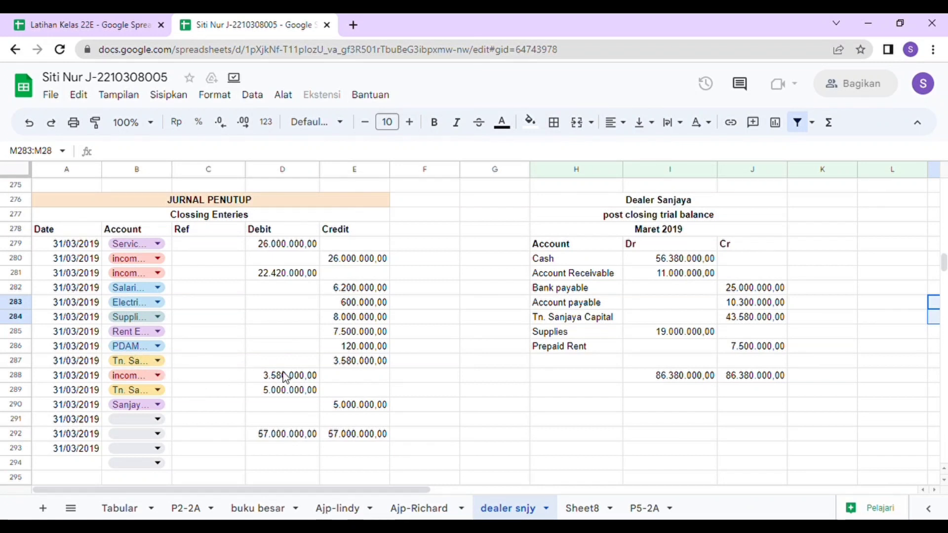
click(158, 362)
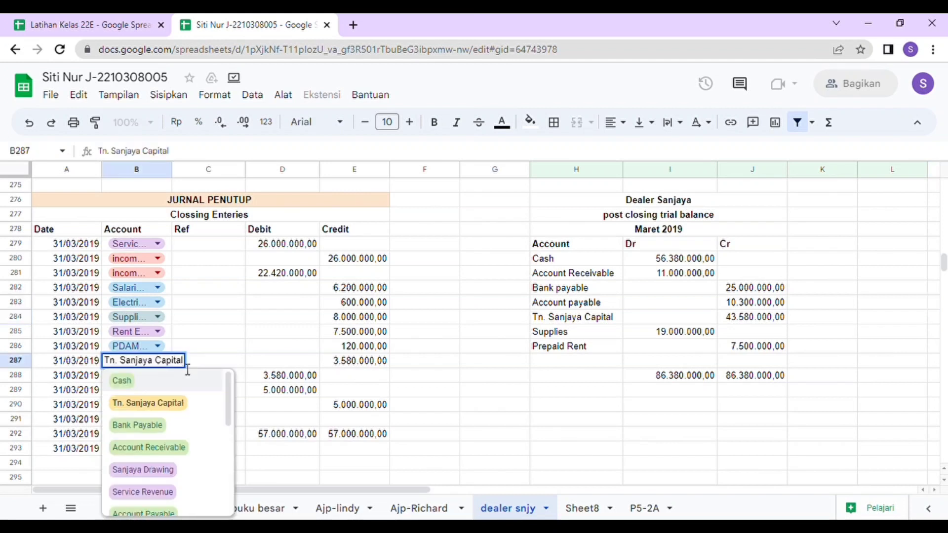
click(214, 361)
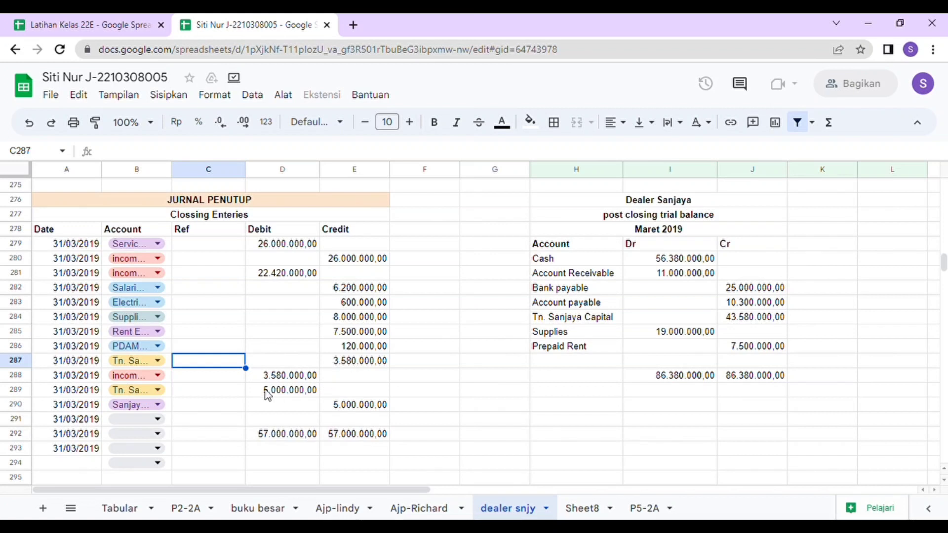
- Examine the owner's drawing closing entry in rows 289 and 290 and compare it with the Adjusted Trial Balance
click(191, 395)
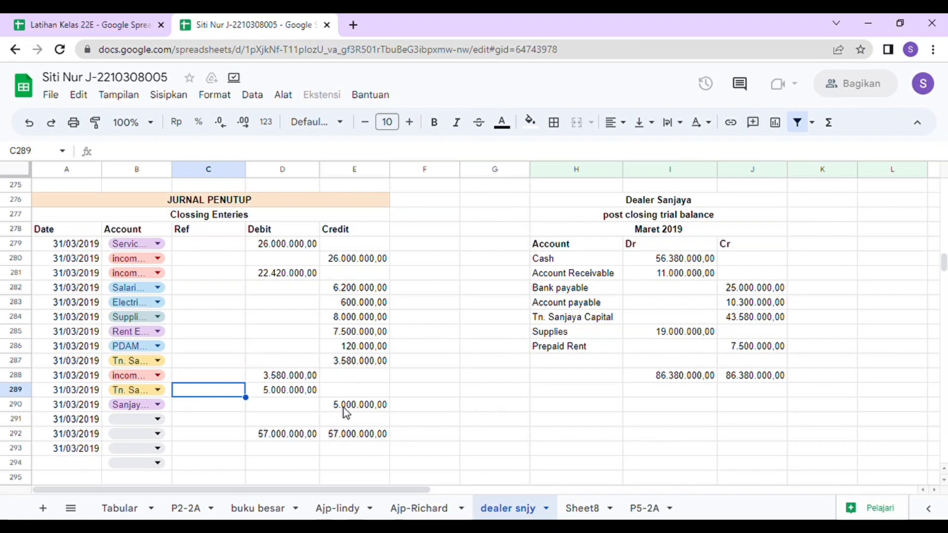
click(150, 392)
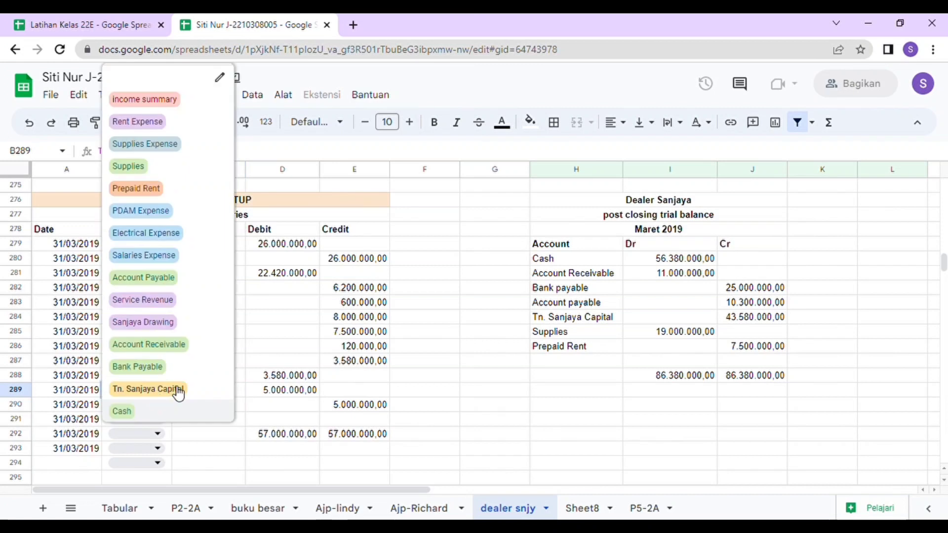
click(242, 395)
click(149, 409)
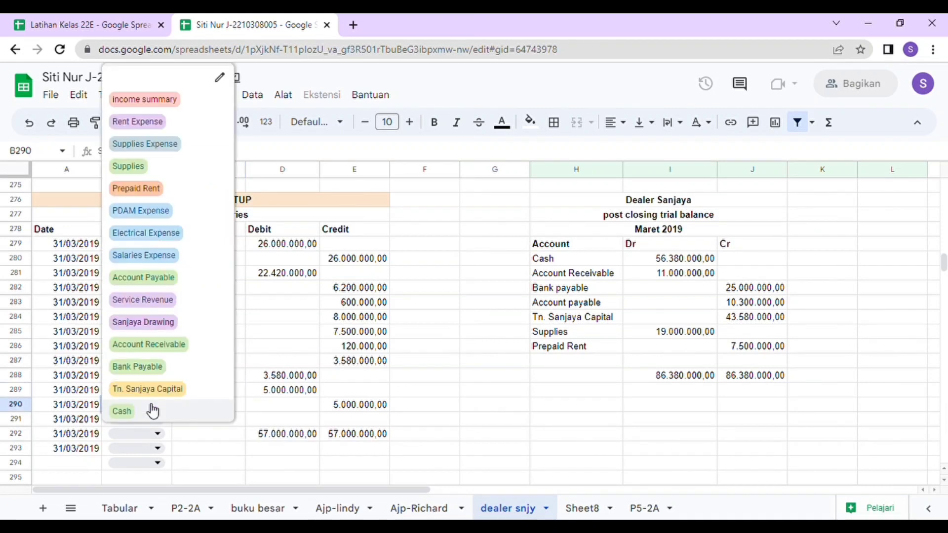
click(248, 420)
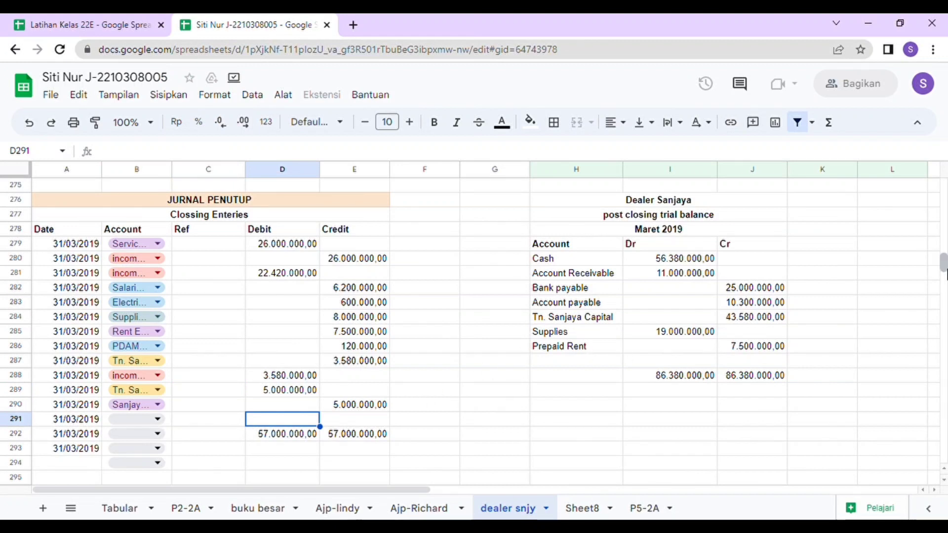
drag(935, 268, 939, 259)
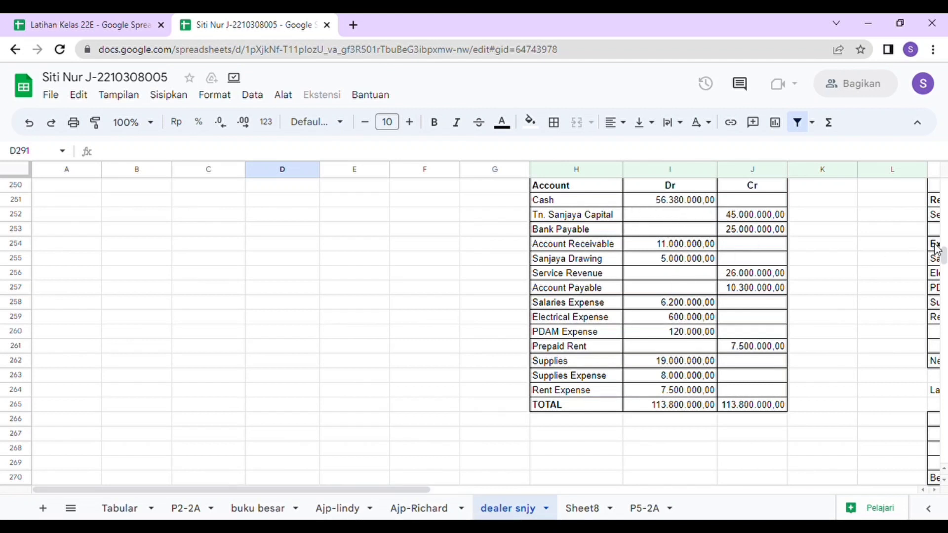
- Check the debit and credit totals of the closing entries in D292 and E292
drag(943, 256, 943, 262)
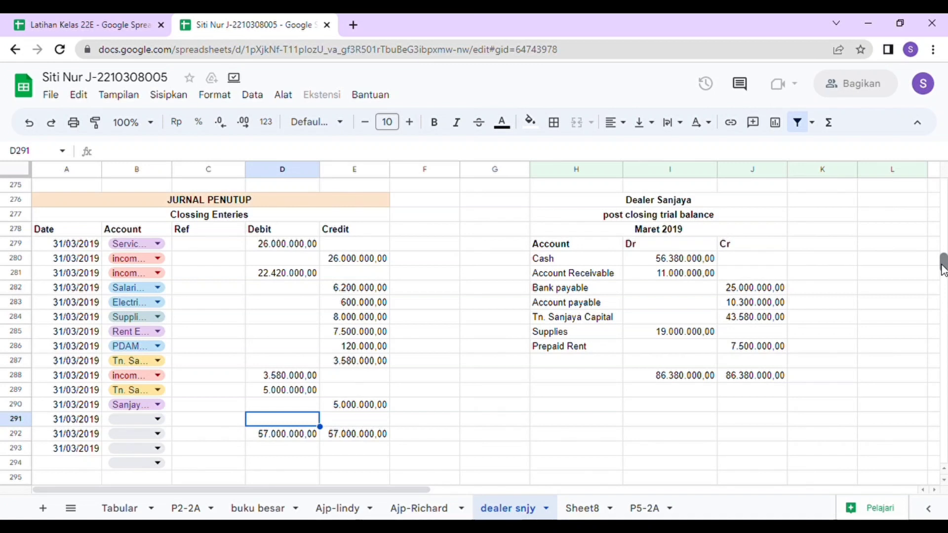
scroll(942, 271, down, 2)
scroll(943, 271, up, 2)
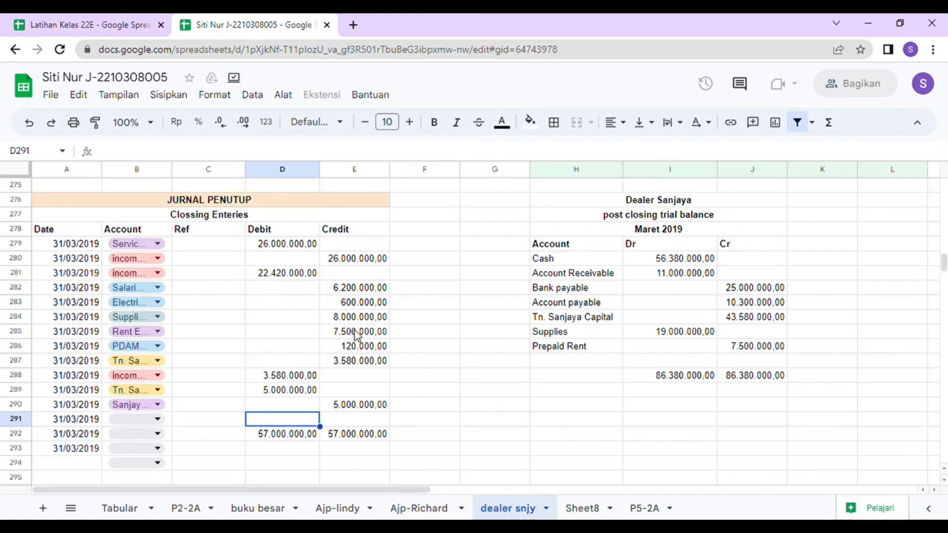
click(359, 435)
click(313, 434)
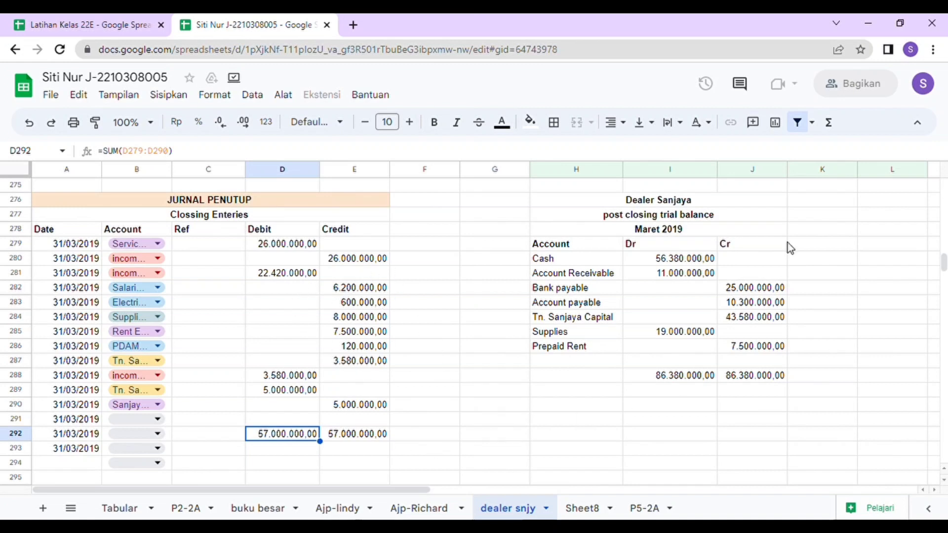
- Compare the post closing trial balance accounts with the Adjusted Trial Balance for Maret 2019
scroll(516, 259, up, 2)
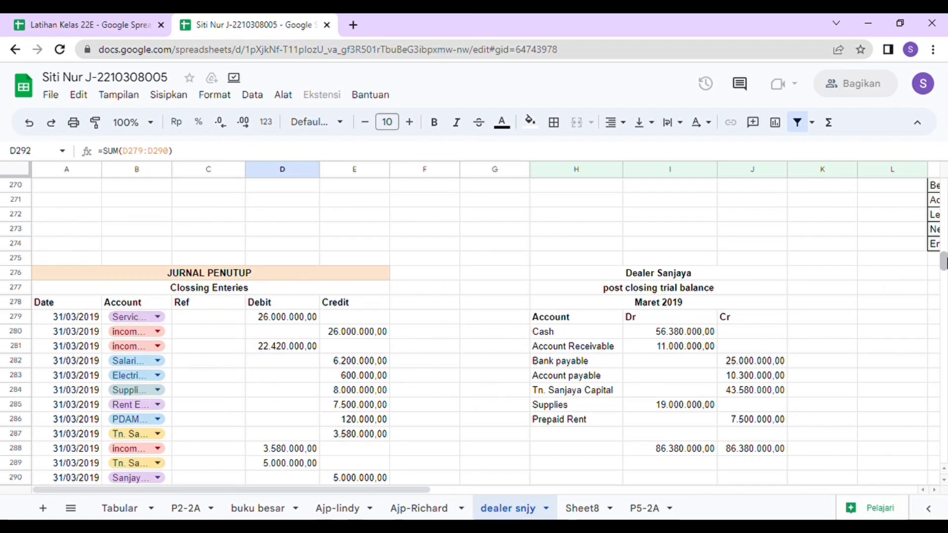
drag(943, 262, 943, 260)
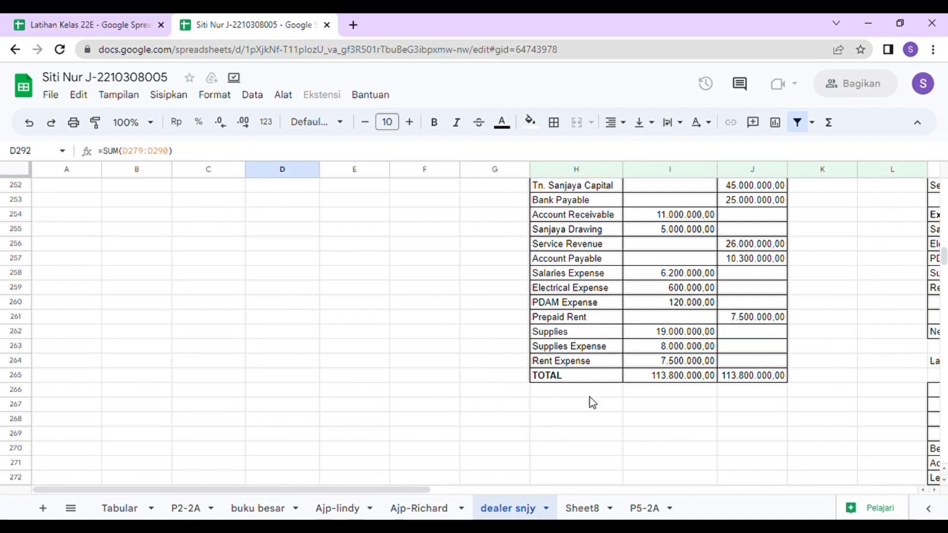
drag(943, 256, 943, 263)
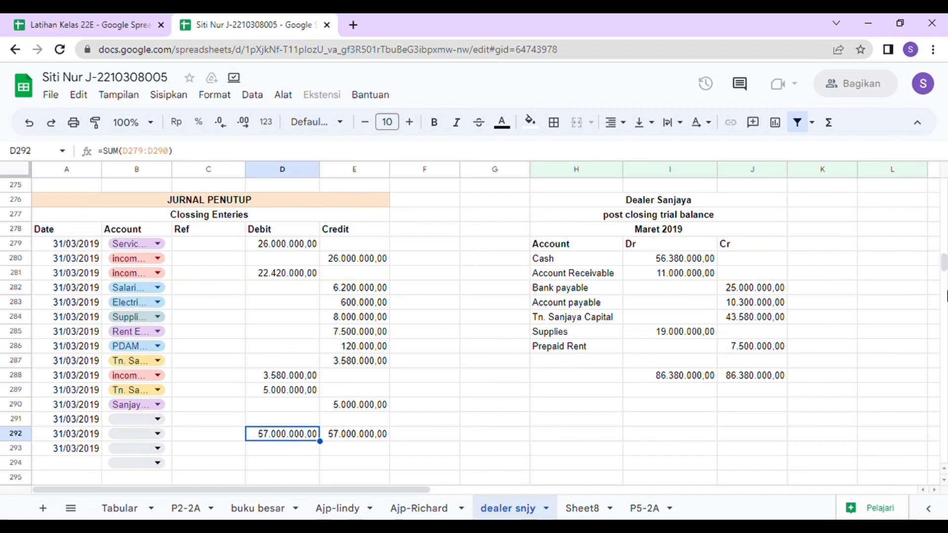
scroll(942, 267, up, 10)
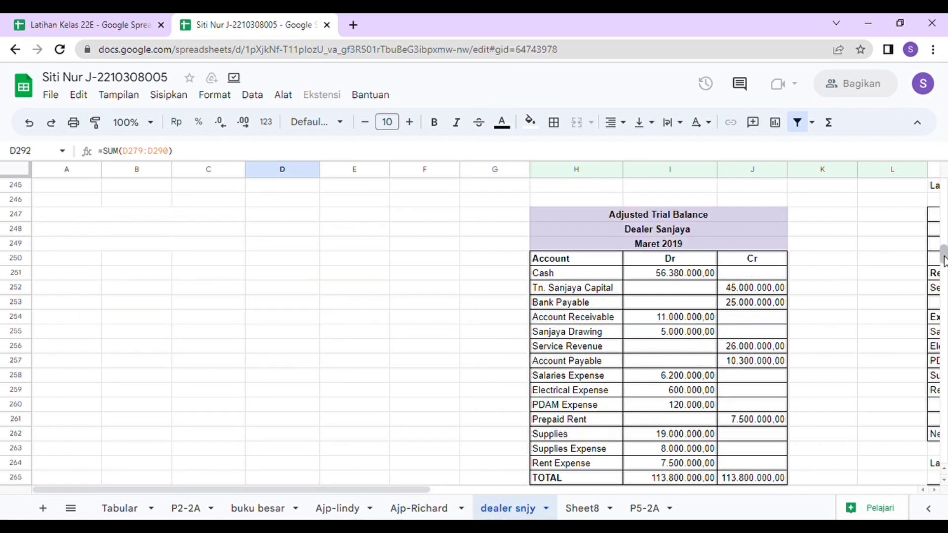
scroll(943, 261, down, 9)
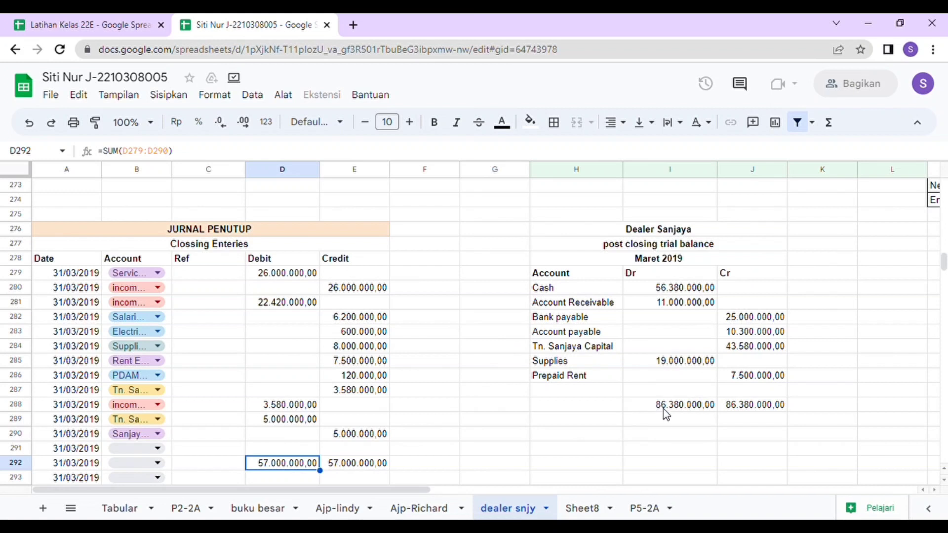
- Examine the Dr and Cr columns of the post closing trial balance and compare their sum formulas in I288 and J288
click(652, 274)
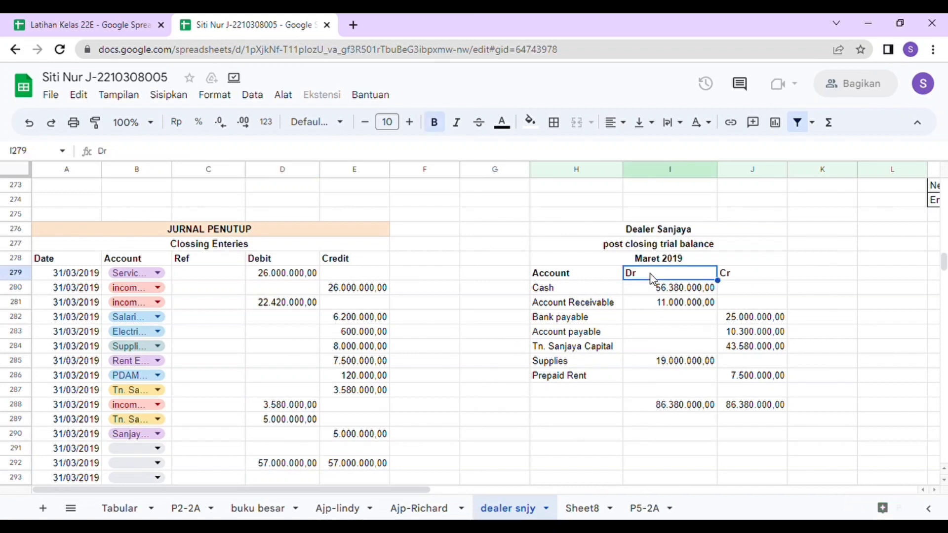
click(660, 410)
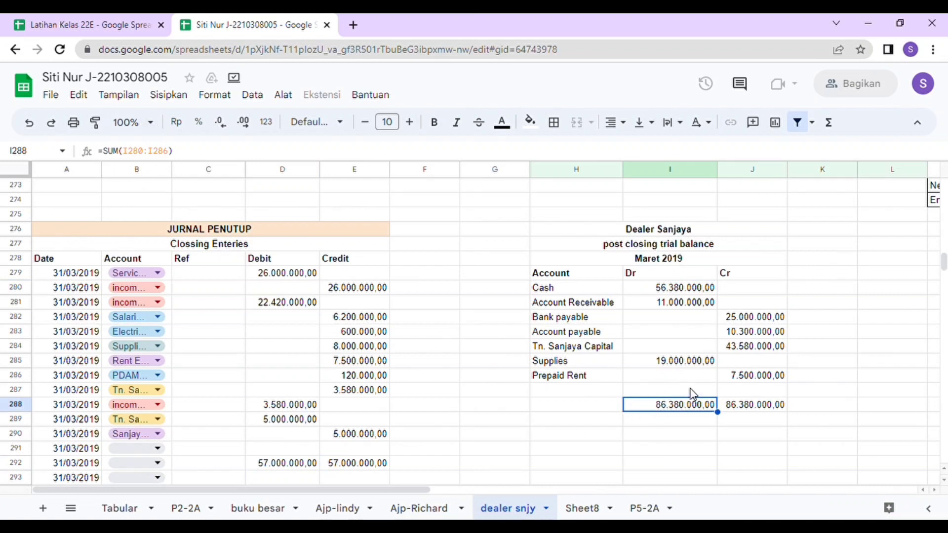
click(772, 289)
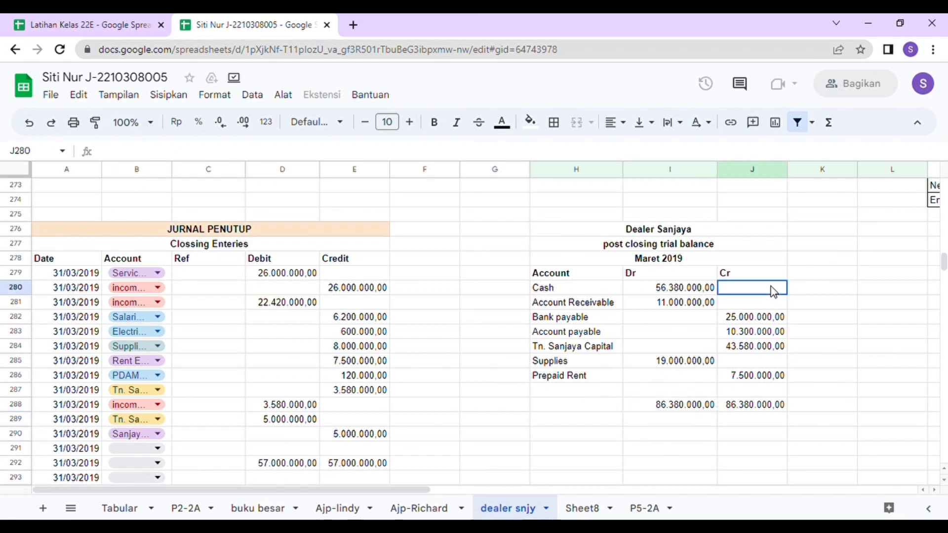
click(761, 410)
click(634, 432)
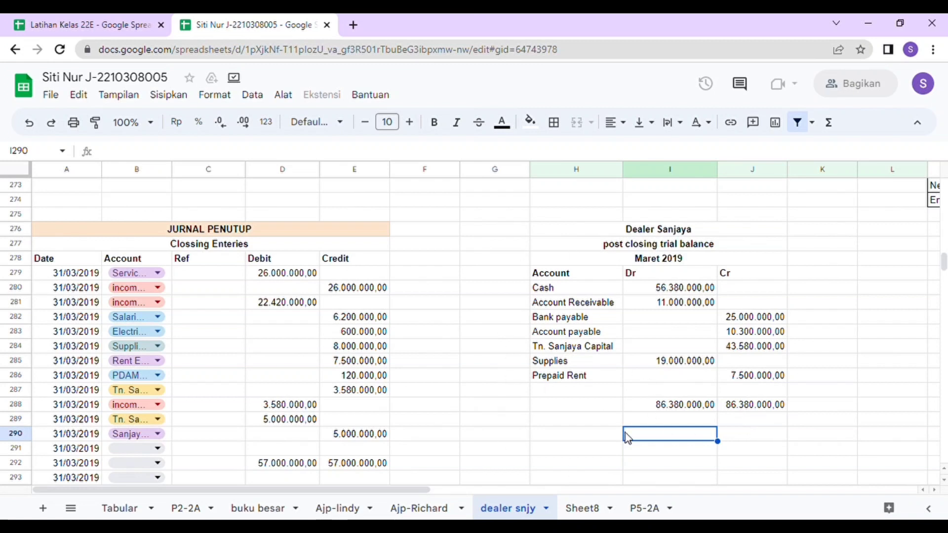
click(700, 408)
click(745, 406)
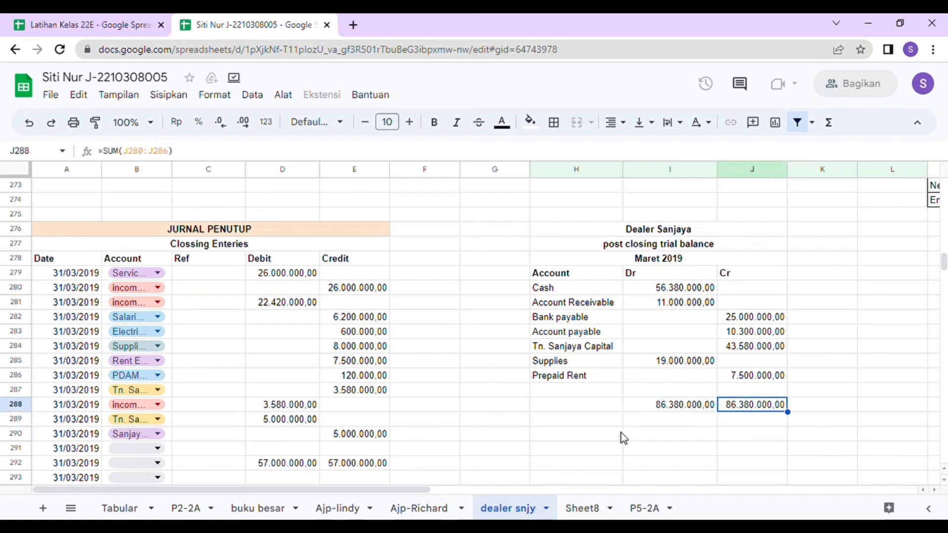
click(574, 415)
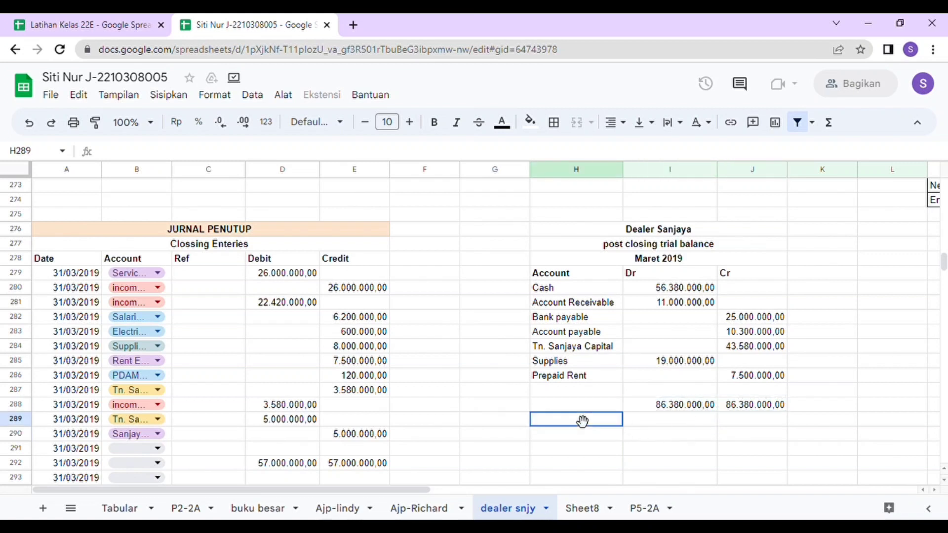
click(684, 395)
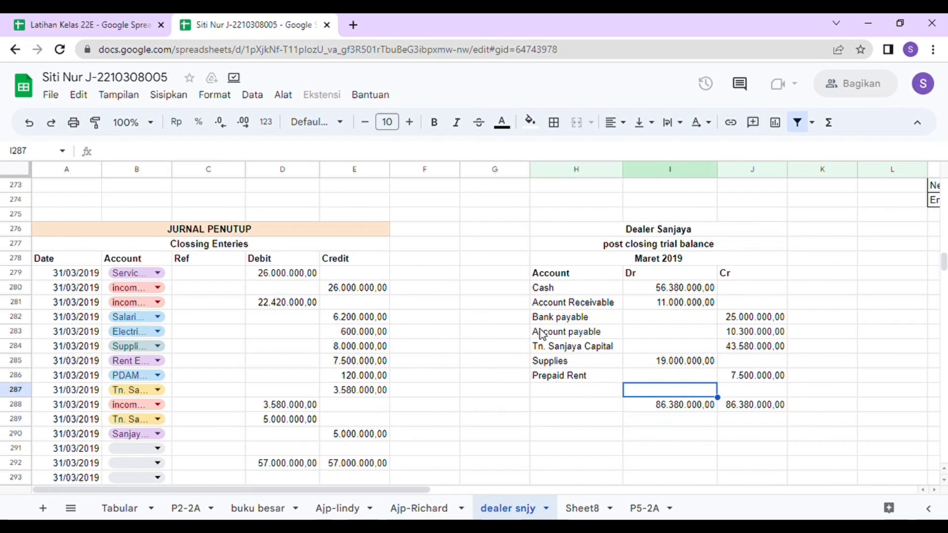
click(661, 439)
drag(661, 441, 745, 395)
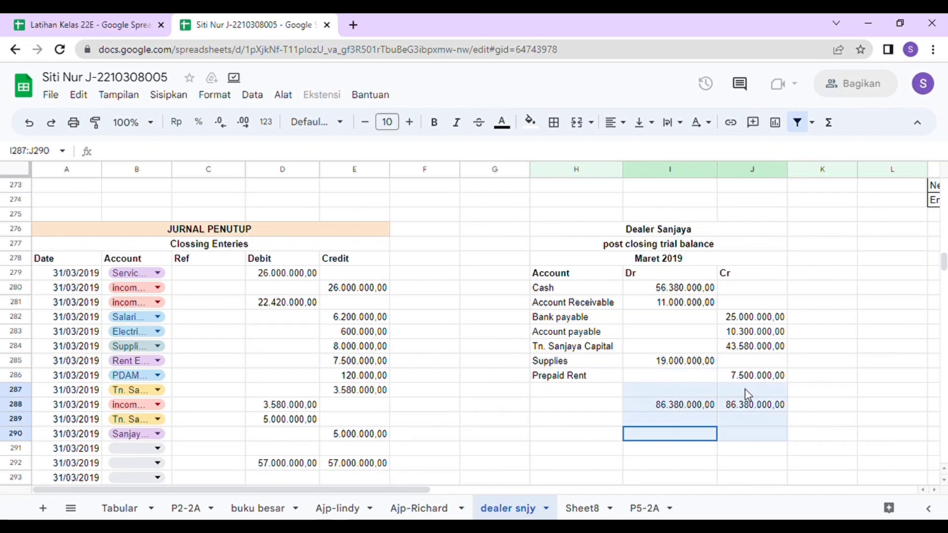
click(780, 333)
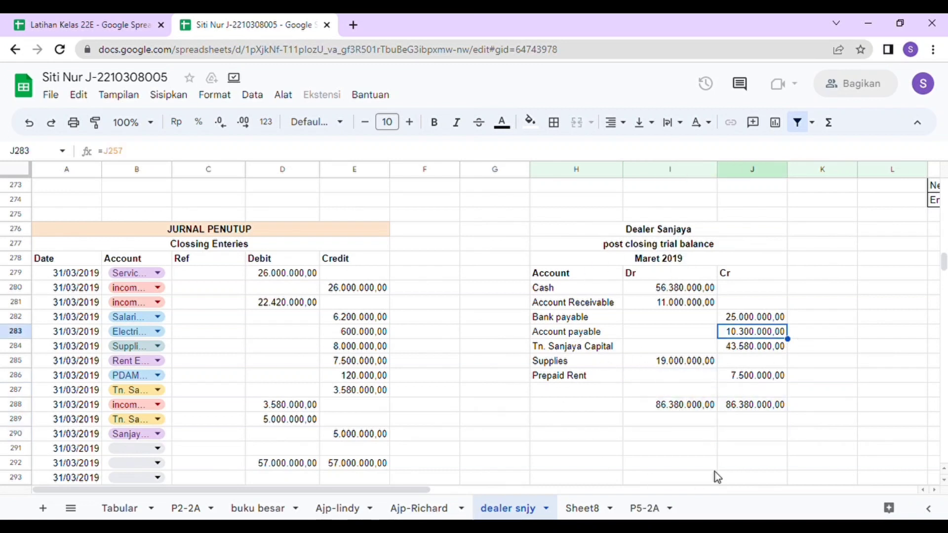
click(810, 351)
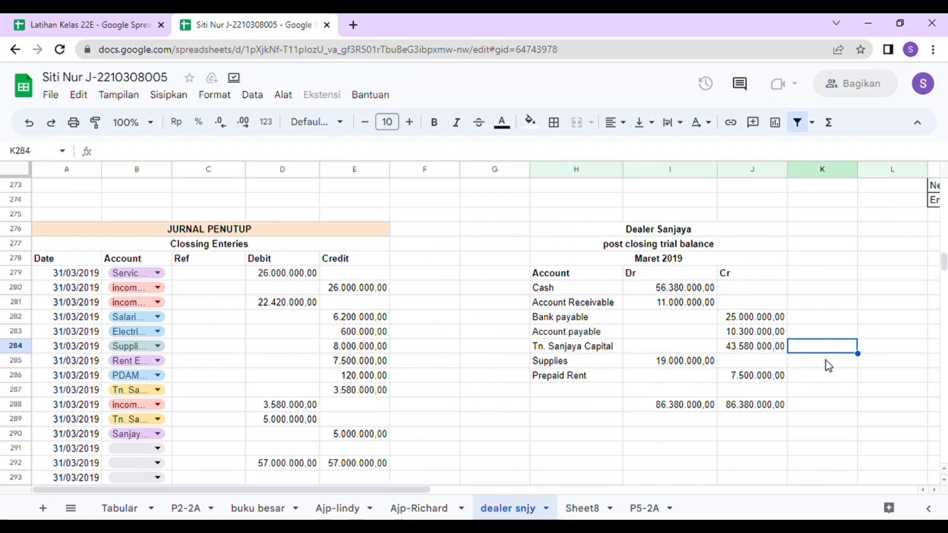
click(814, 391)
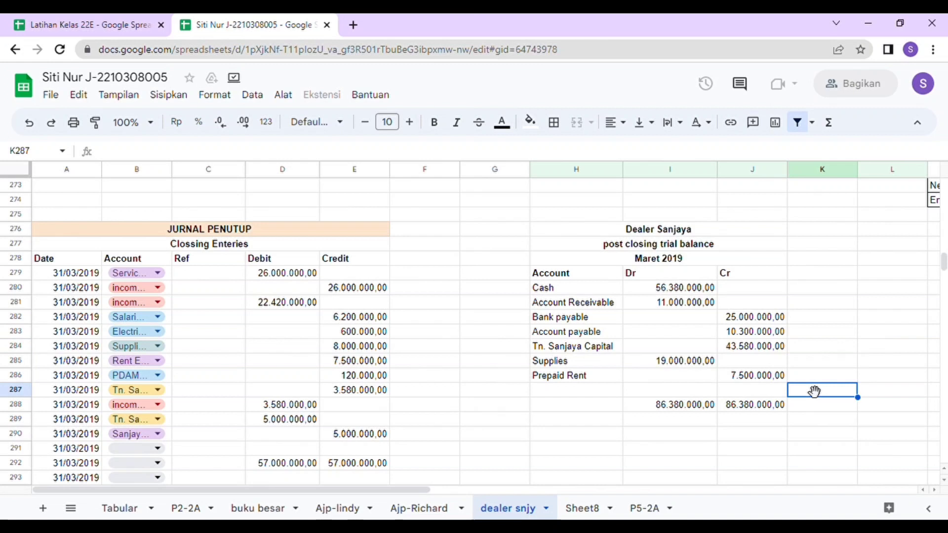